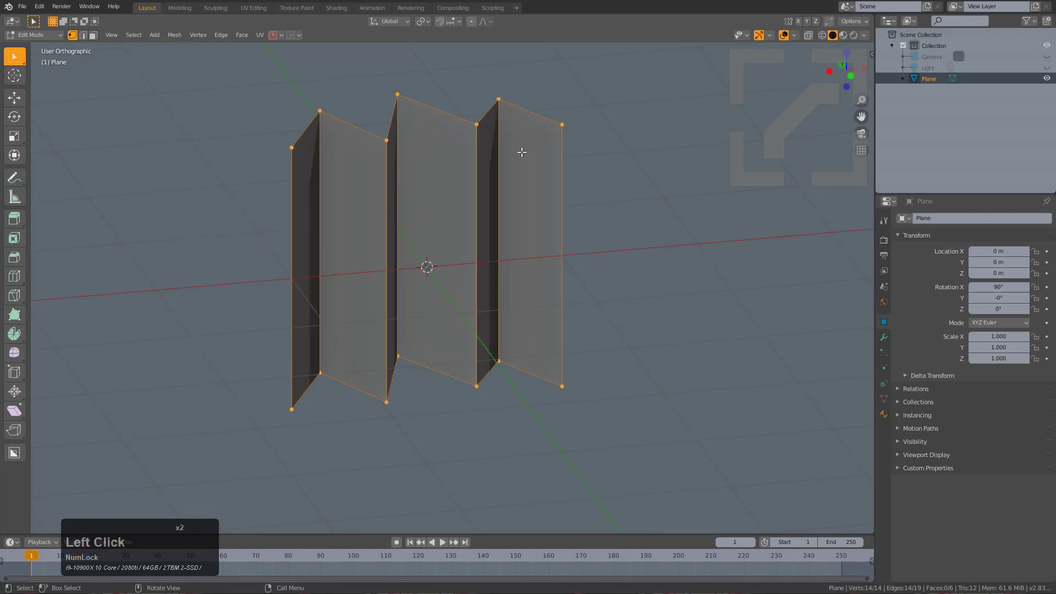
# Step: Toggle the sharp marks on the selected folded plane and give it a level 2 Subdivision Surface modifier
pyautogui.rightClick(521, 154)
pyautogui.click(523, 156)
pyautogui.moveTo(539, 189); pyautogui.dragTo(500, 186, button='middle')
pyautogui.press('Tab')
pyautogui.hotkey('ctrl', '1')
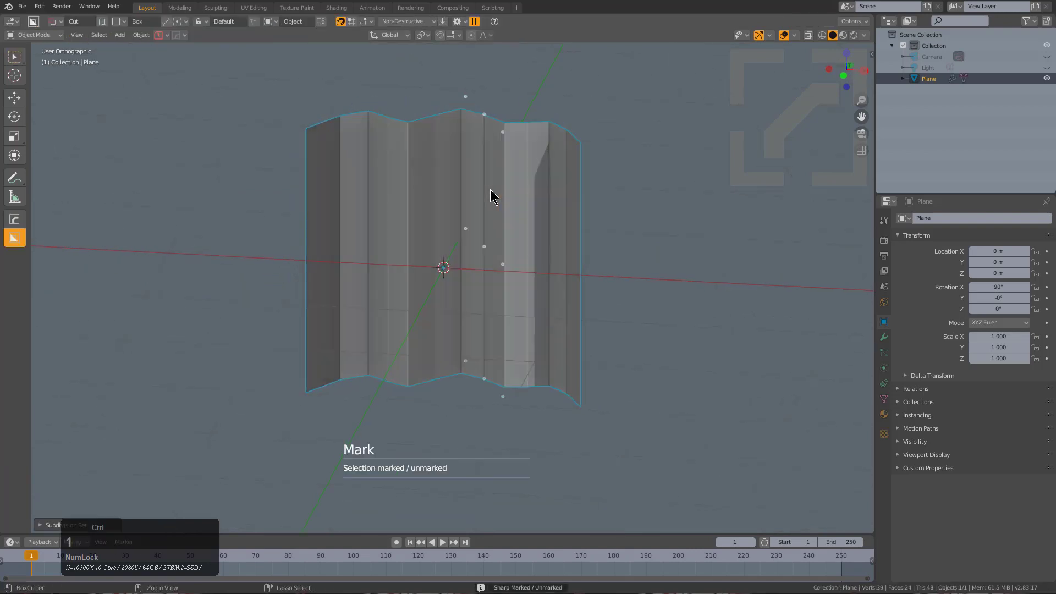
pyautogui.hotkey('ctrl', '2')
pyautogui.moveTo(456, 213)
pyautogui.mouseDown(button='middle')
pyautogui.moveTo(511, 212)
pyautogui.moveTo(482, 237)
pyautogui.mouseUp(button='middle')
pyautogui.scroll(3, 472, 184)
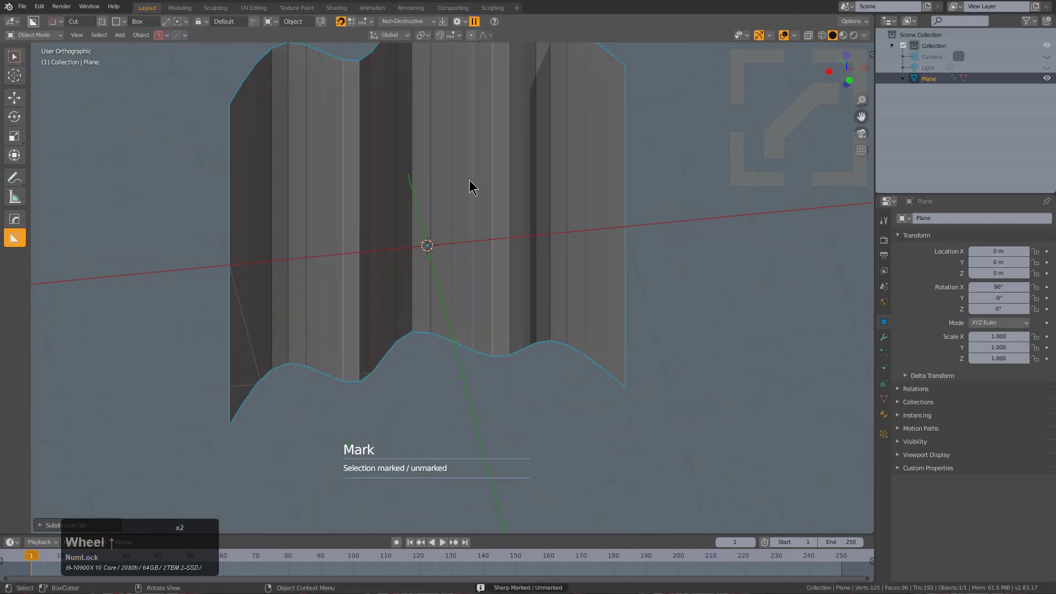
# Step: Mark the folded plane's deep vertical fold edge left of centre as sharp
pyautogui.press('Tab')
pyautogui.click(353, 163)
pyautogui.press('q')
pyautogui.press('Tab')
pyautogui.moveTo(390, 153)
pyautogui.mouseDown(button='middle')
pyautogui.moveTo(451, 231)
pyautogui.moveTo(413, 203)
pyautogui.moveTo(547, 221)
pyautogui.mouseUp(button='middle')
pyautogui.press('Tab')
pyautogui.press('Tab')
# Step: Enable the viewport wireframe overlay and disable Optimal Display on the plane's Subdivision modifier
pyautogui.press('v')
pyautogui.click(498, 214)
pyautogui.hotkey('ctrl', '`')
pyautogui.click(604, 274)
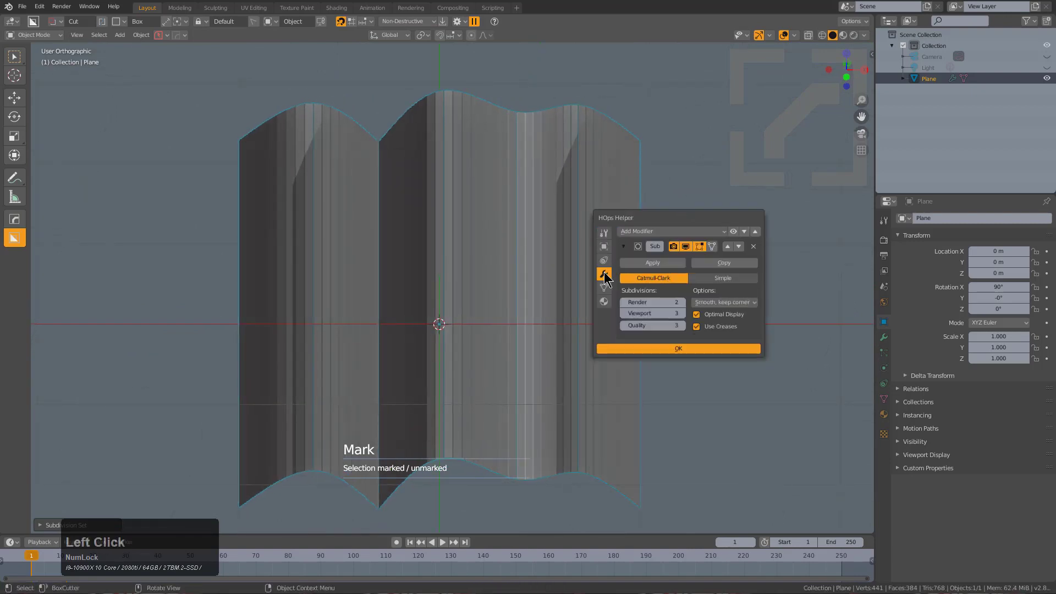
pyautogui.click(709, 315)
pyautogui.moveTo(691, 314)
pyautogui.mouseDown(button='middle')
pyautogui.moveTo(597, 270)
pyautogui.moveTo(659, 282)
pyautogui.moveTo(656, 258)
pyautogui.moveTo(613, 238)
pyautogui.moveTo(637, 252)
pyautogui.mouseUp(button='middle')
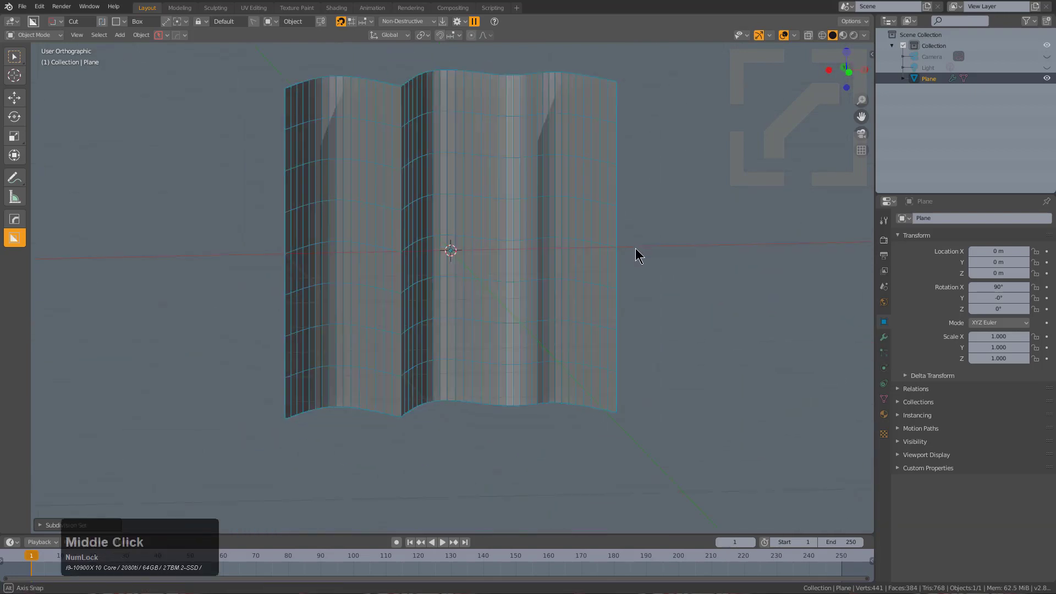
pyautogui.click(883, 337)
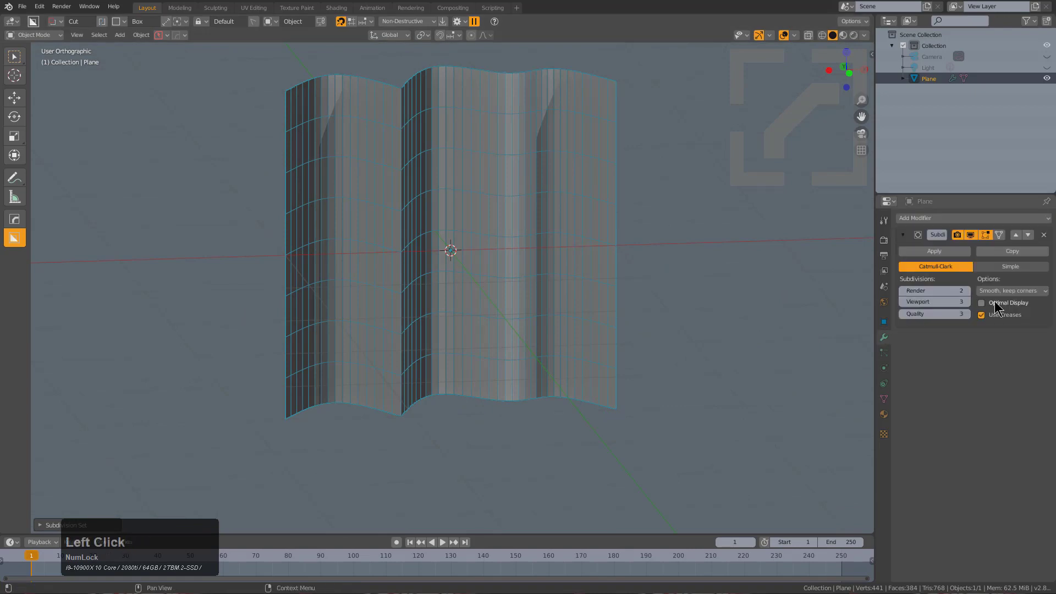
pyautogui.doubleClick(994, 303)
# Step: Lower the folded plane's viewport subdivision to level 2
pyautogui.scroll(1, 523, 234)
pyautogui.moveTo(523, 235); pyautogui.dragTo(493, 215, button='middle')
pyautogui.keyDown('shift'); pyautogui.moveTo(481, 165); pyautogui.dragTo(520, 238, button='middle'); pyautogui.keyUp('shift')
pyautogui.hotkey('ctrl', '1')
pyautogui.hotkey('ctrl', '2')
# Step: Add a horizontal loop cut across the folded plane, leaving it centred at mid-height
pyautogui.press('Tab')
pyautogui.moveTo(452, 298); pyautogui.dragTo(507, 290, button='middle')
pyautogui.hotkey('ctrl', 'r')
pyautogui.click(436, 316)
pyautogui.rightClick(436, 316)
pyautogui.press('Tab')
# Step: Compare the folded plane's subdivision at levels 1, 2 and 3, and keep level 2
pyautogui.hotkey('ctrl', '1')
pyautogui.hotkey('ctrl', '2')
pyautogui.scroll(-1, 498, 333)
pyautogui.hotkey('ctrl', '3')
pyautogui.hotkey('ctrl', '2')
pyautogui.scroll(-1, 509, 282)
# Step: From the front view, add a cylinder mesh at the origin with 16 vertices
pyautogui.press('KP_1')
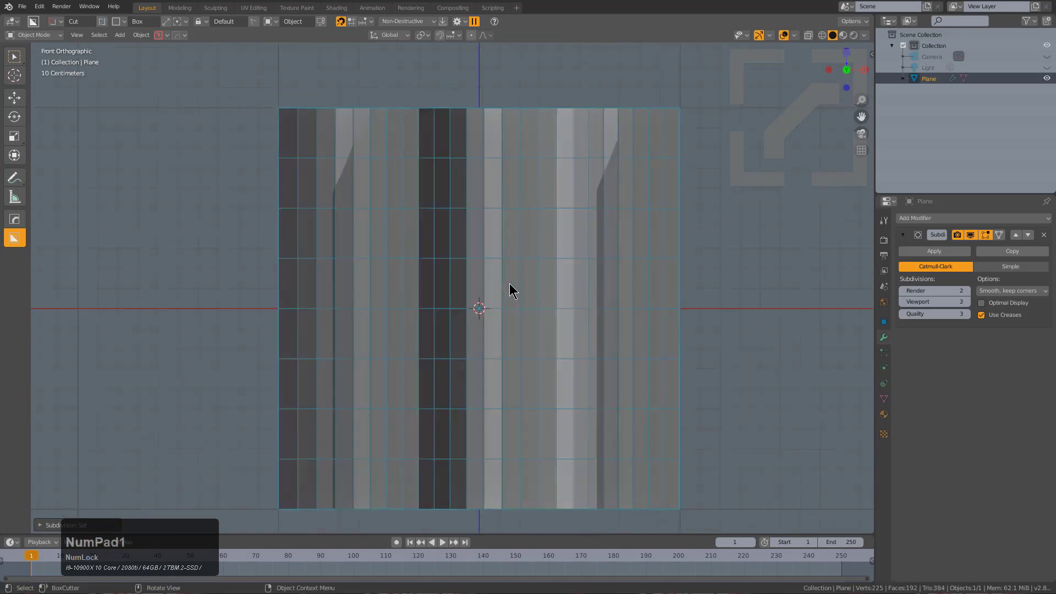
pyautogui.hotkey('shift', 'a')
pyautogui.moveTo(511, 284)
pyautogui.click(557, 354)
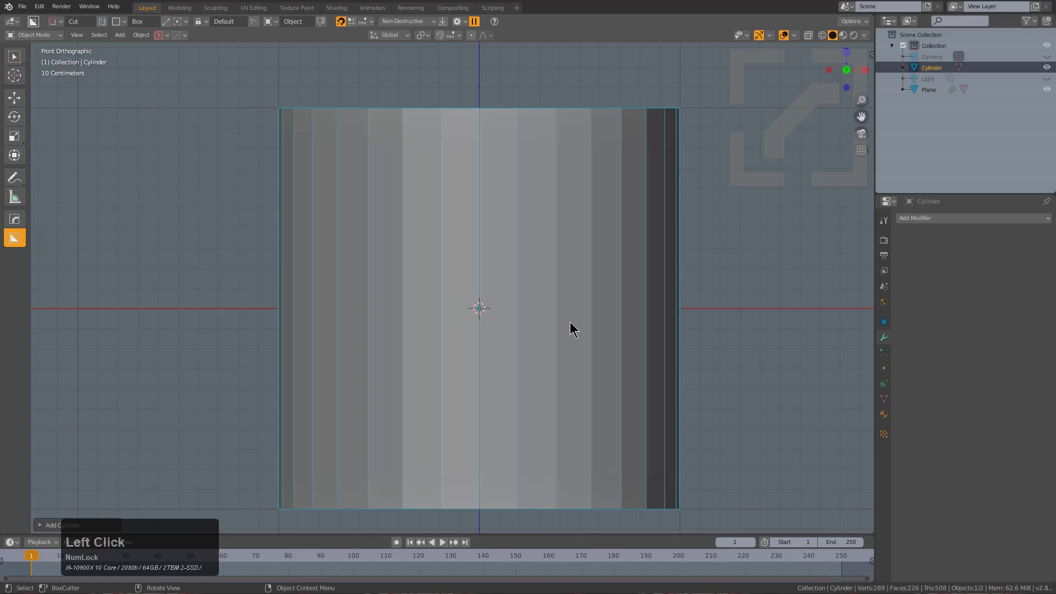
pyautogui.press('F9')
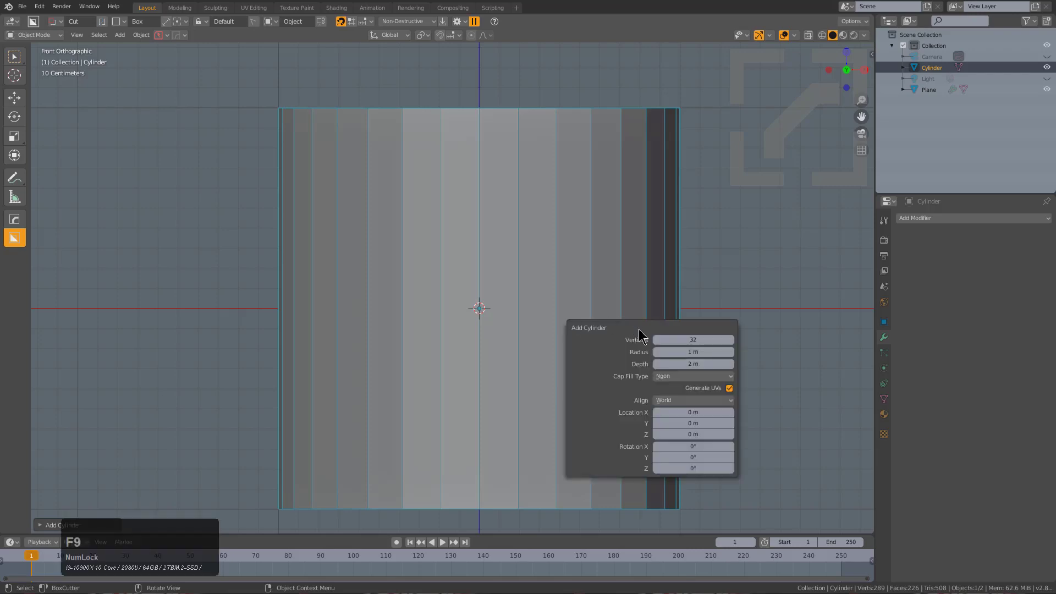
pyautogui.click(687, 338)
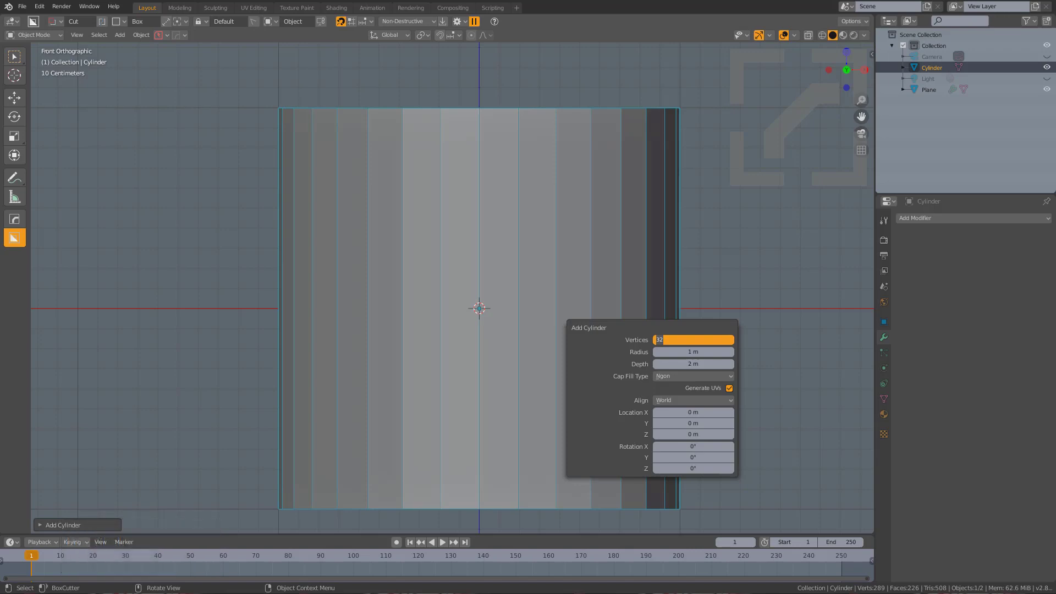
pyautogui.write('1')
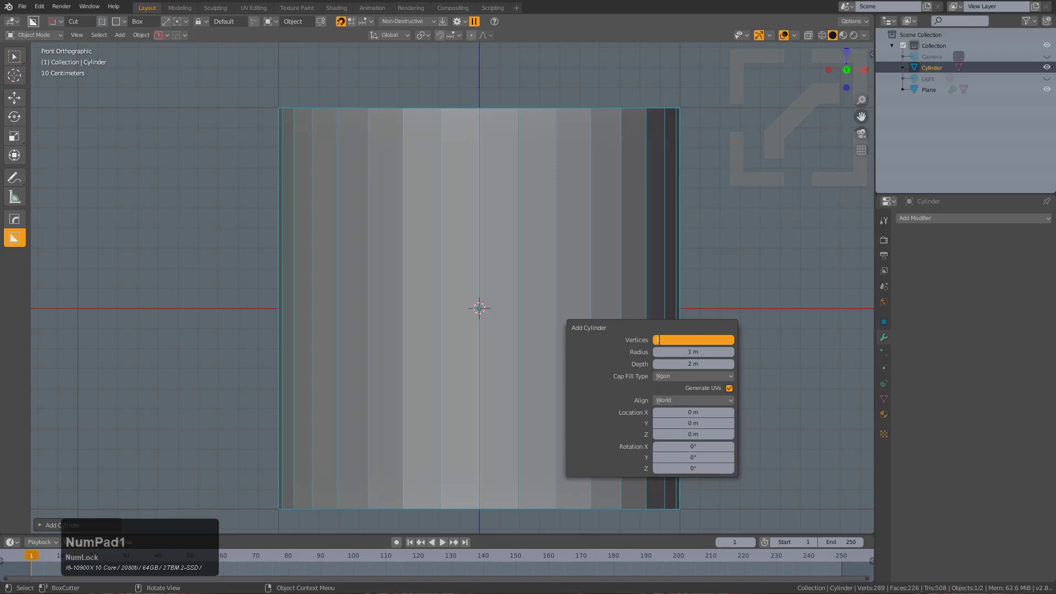
pyautogui.write('6')
pyautogui.press('Return')
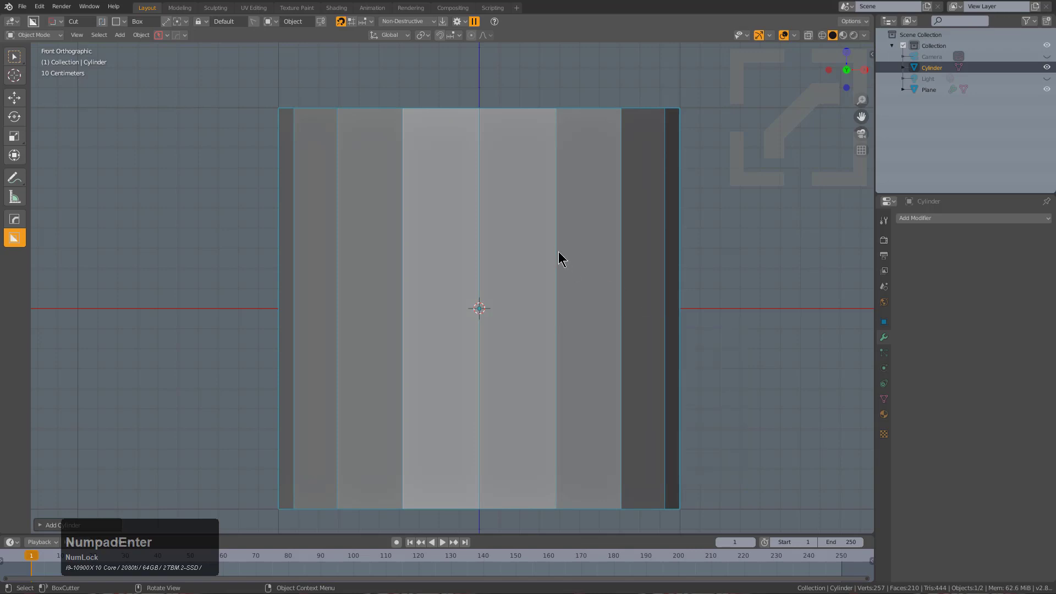
# Step: Rotate the cylinder in the right side view so that it is tilted at 45 degrees
pyautogui.press('KP_3')
pyautogui.write('r90')
pyautogui.press('KP_Enter')
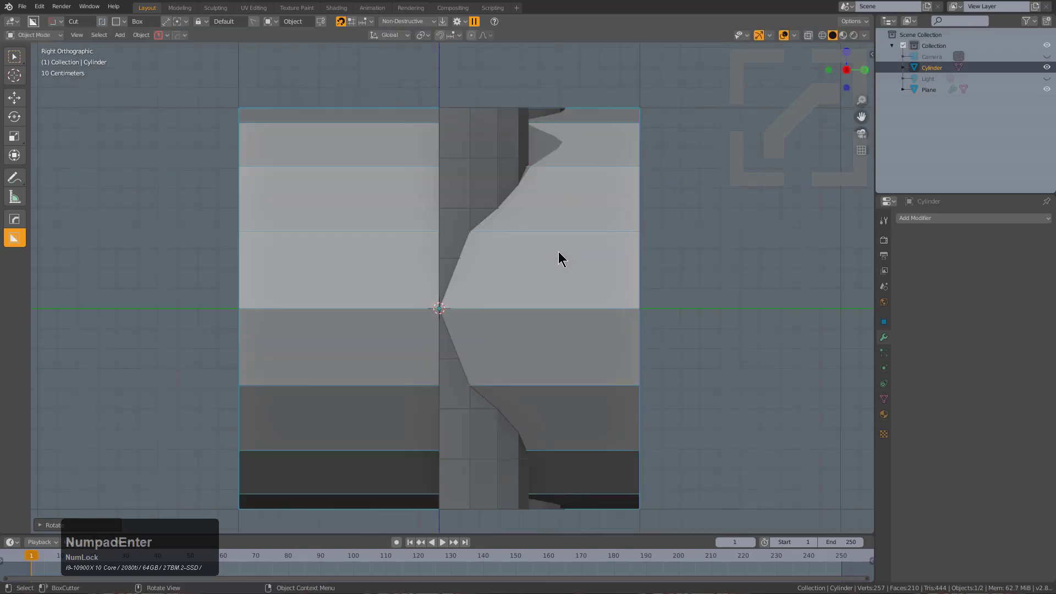
pyautogui.write('r45')
pyautogui.press('KP_Enter')
pyautogui.hotkey('shift', 'r')
pyautogui.hotkey('shift', 'r')
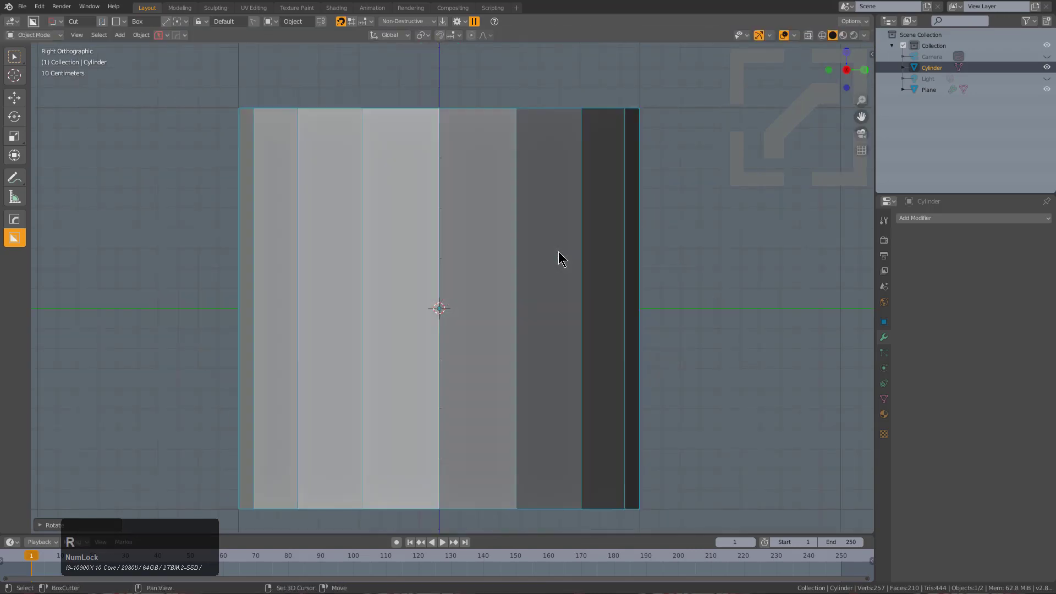
# Step: Scale the cylinder down and move it over so it passes through the middle of the folded plane
pyautogui.press('s')
pyautogui.click(559, 322)
pyautogui.press('g')
pyautogui.click(582, 330)
# Step: Lengthen the cylinder along its local Z axis and shift it vertically through the folded plane
pyautogui.press('s')
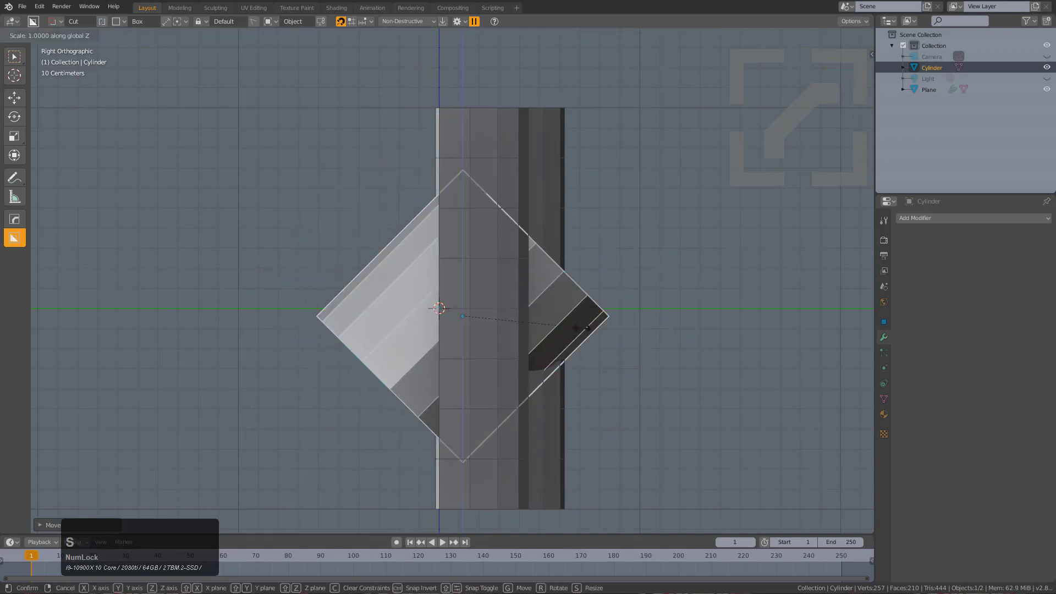
pyautogui.press('z')
pyautogui.press('z')
pyautogui.click(749, 230)
pyautogui.moveTo(748, 230); pyautogui.dragTo(587, 257, button='middle')
pyautogui.press('g')
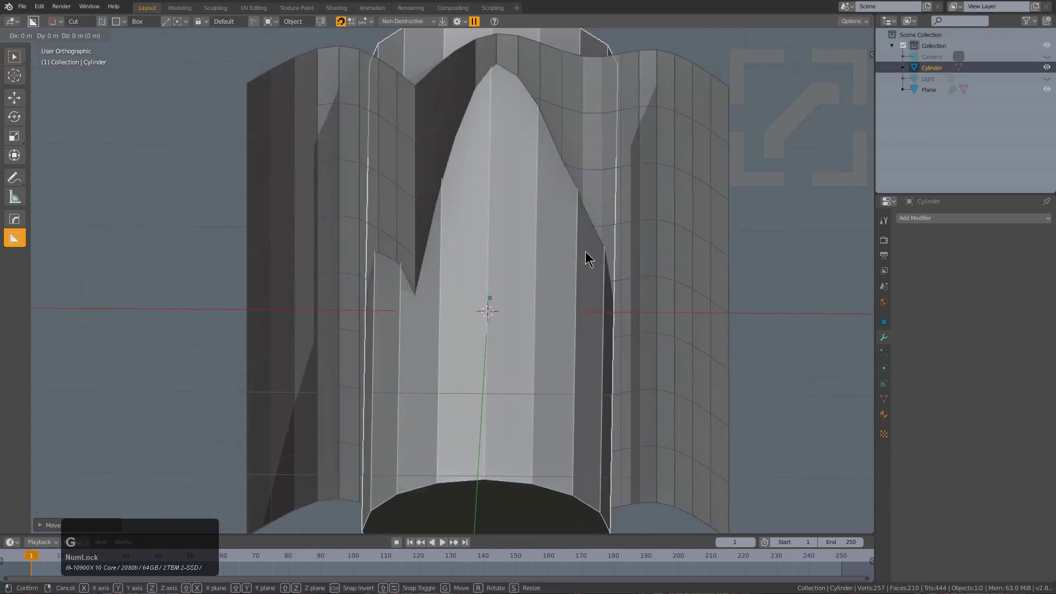
pyautogui.press('z')
pyautogui.click(588, 235)
pyautogui.moveTo(622, 146); pyautogui.dragTo(428, 213, button='middle')
pyautogui.moveTo(387, 263); pyautogui.dragTo(449, 235, button='middle')
# Step: Duplicate the plane and cylinder together, place the copies beside the originals, and hide them
pyautogui.click(422, 200)
pyautogui.scroll(-2, 457, 245)
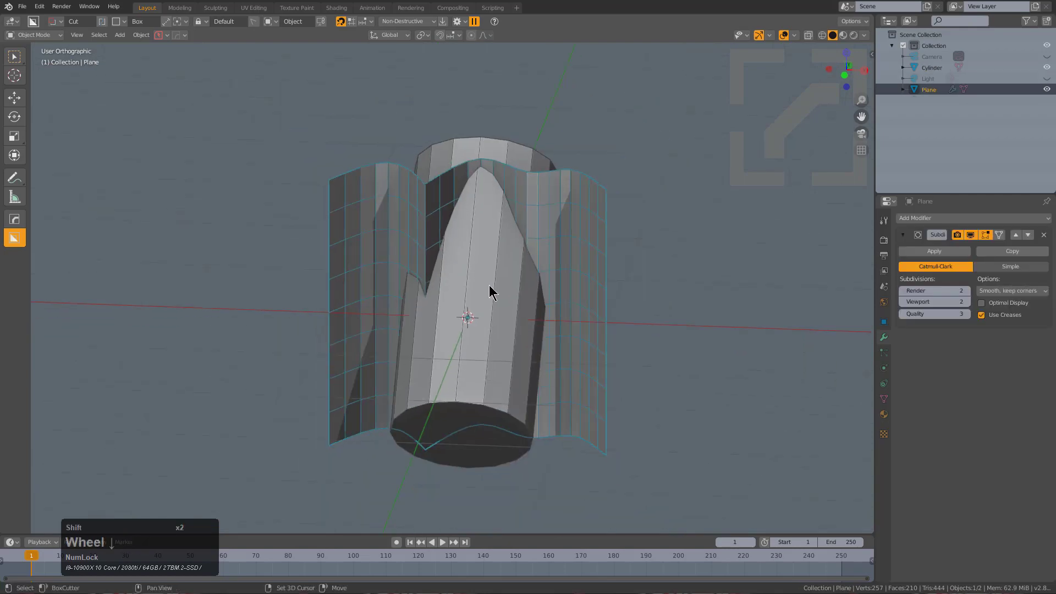
pyautogui.keyDown('shift'); pyautogui.click(490, 287); pyautogui.keyUp('shift')
pyautogui.hotkey('shift', 'd')
pyautogui.click(198, 285)
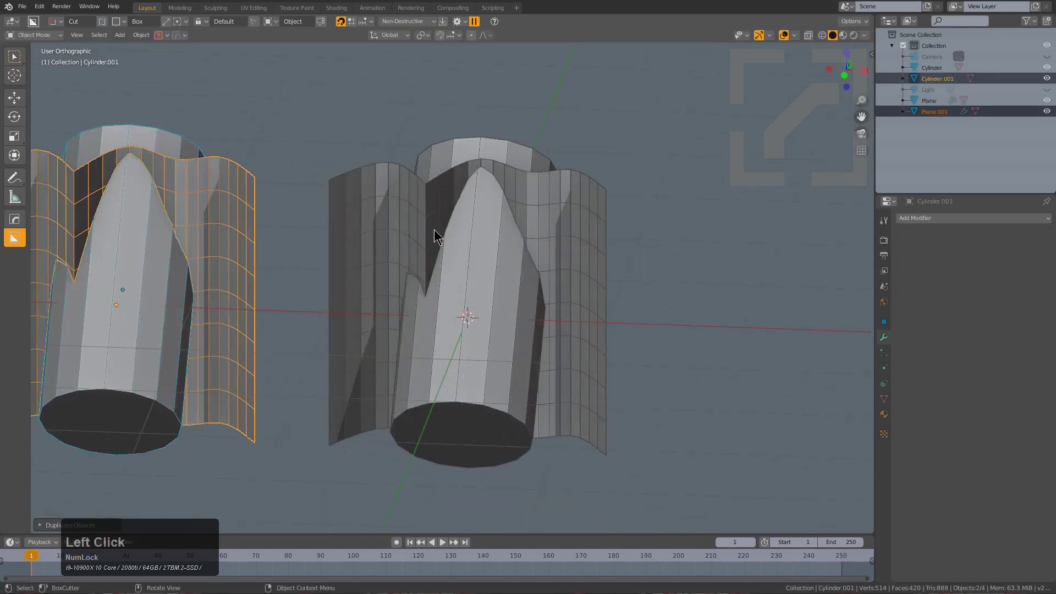
pyautogui.scroll(-2, 258, 226)
pyautogui.press('h')
pyautogui.scroll(3, 391, 266)
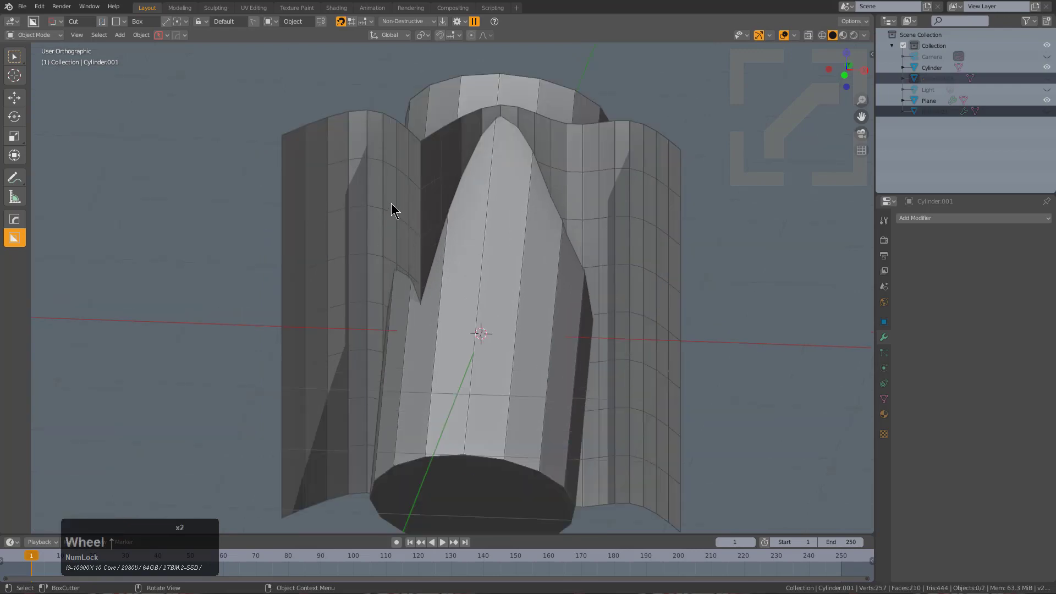
# Step: Turn off the Shadow option in the viewport display settings
pyautogui.keyDown('shift'); pyautogui.click(438, 324); pyautogui.keyUp('shift')
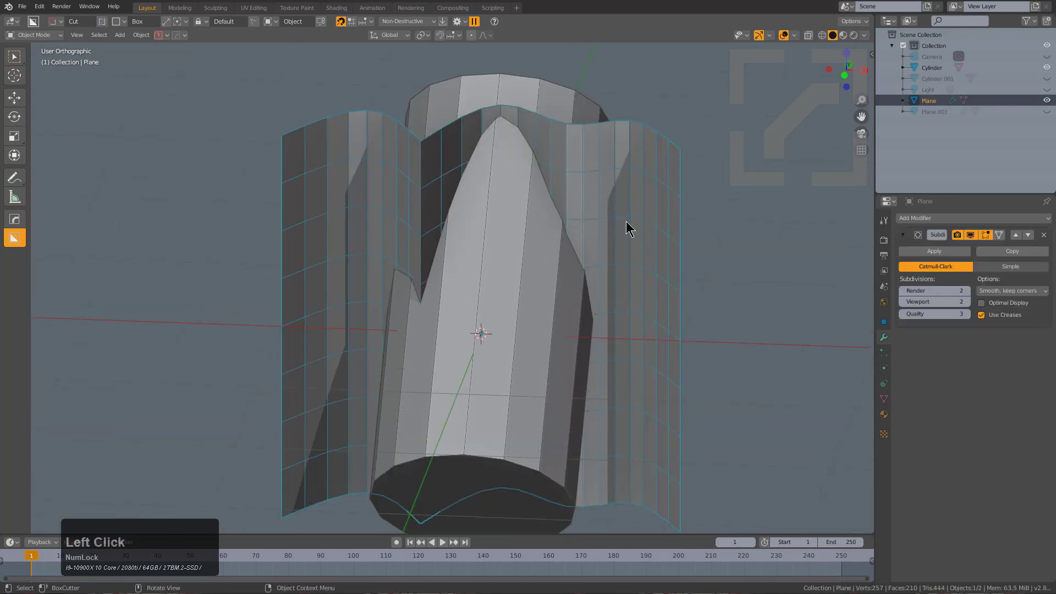
pyautogui.press('v')
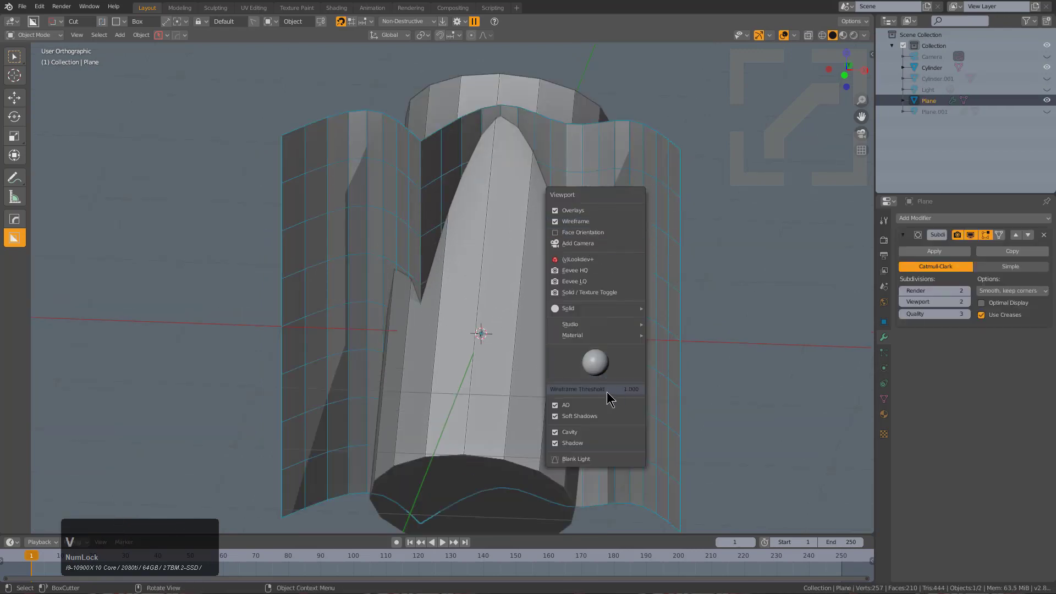
pyautogui.click(572, 444)
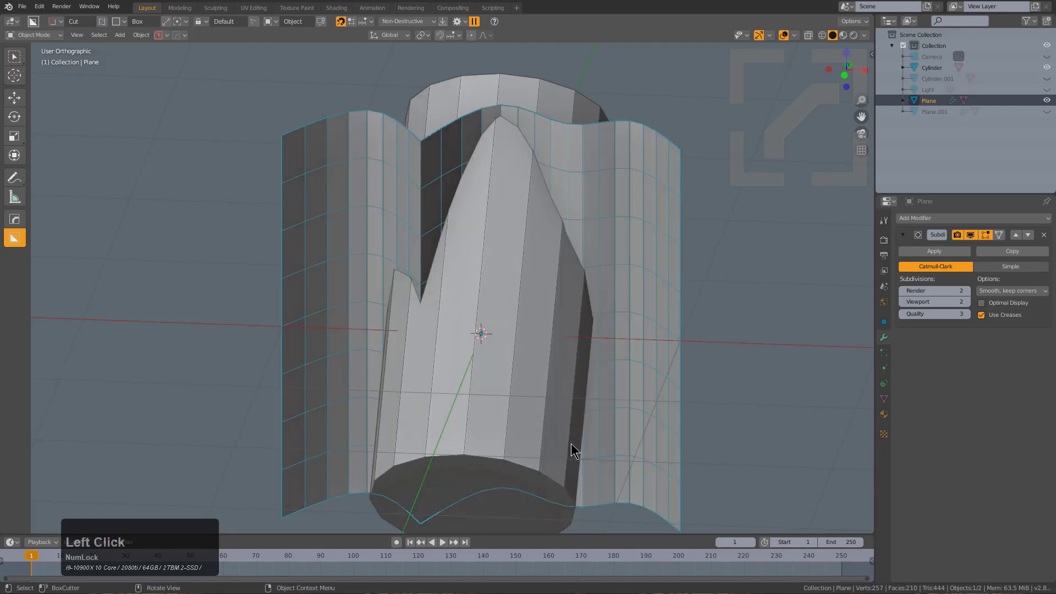
# Step: Apply the Subdivision modifier on the folded plane
pyautogui.click(559, 302)
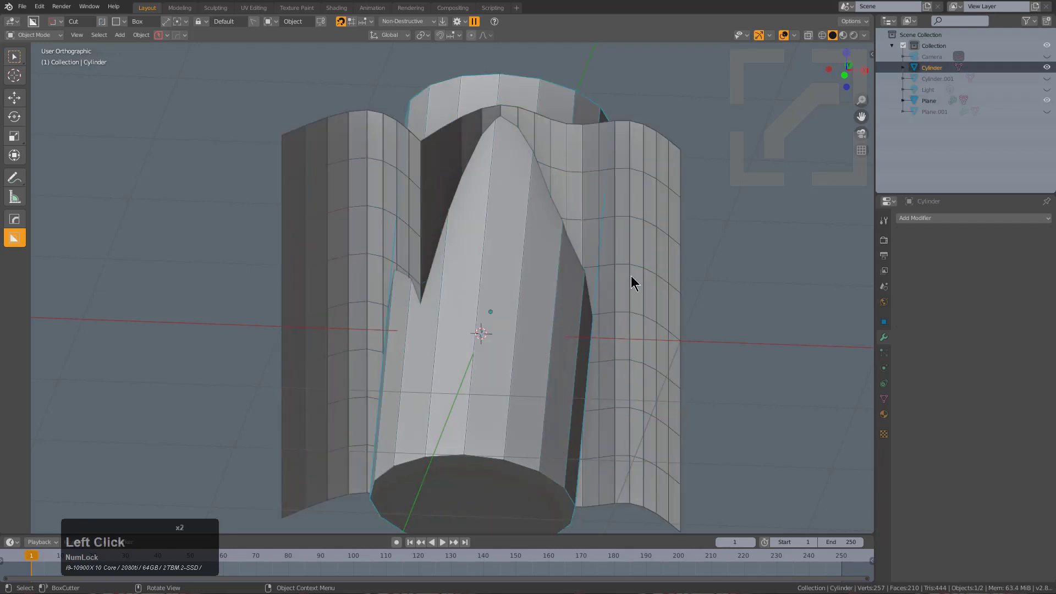
pyautogui.click(596, 301)
pyautogui.click(946, 249)
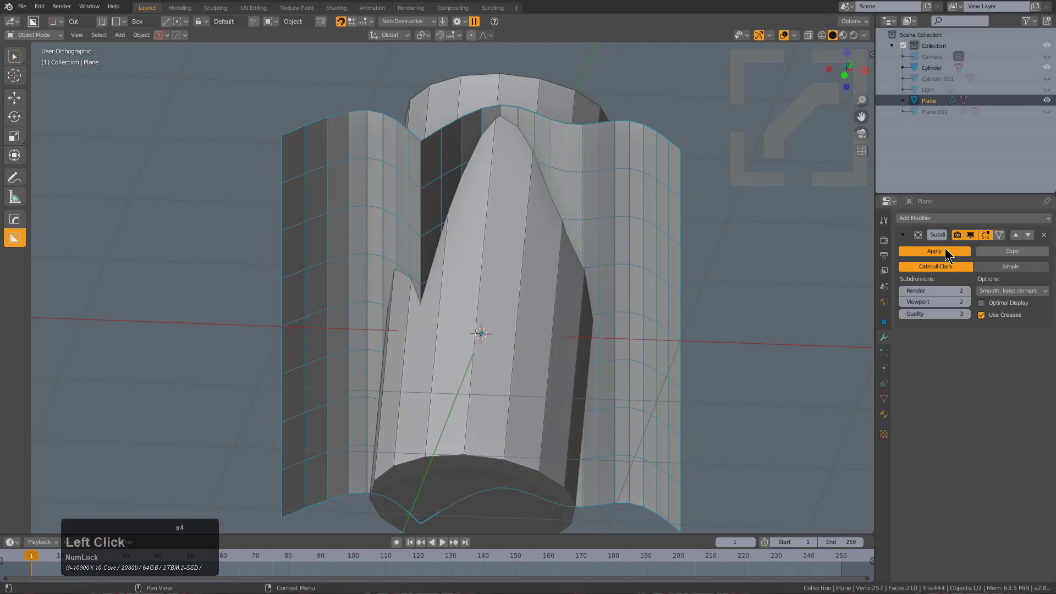
# Step: Merge the cylinder into the folded plane with a HOps Union boolean, keeping the plane as the active object
pyautogui.click(513, 268)
pyautogui.keyDown('shift'); pyautogui.click(592, 211); pyautogui.keyUp('shift')
pyautogui.press('q')
pyautogui.moveTo(640, 254)
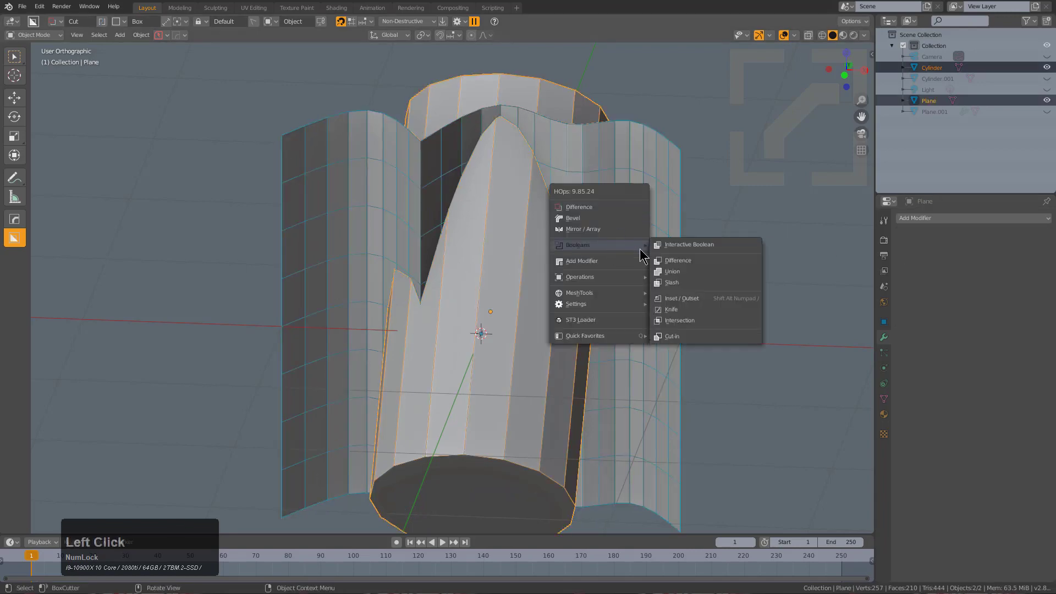
pyautogui.click(690, 275)
pyautogui.moveTo(688, 278); pyautogui.dragTo(549, 259, button='middle')
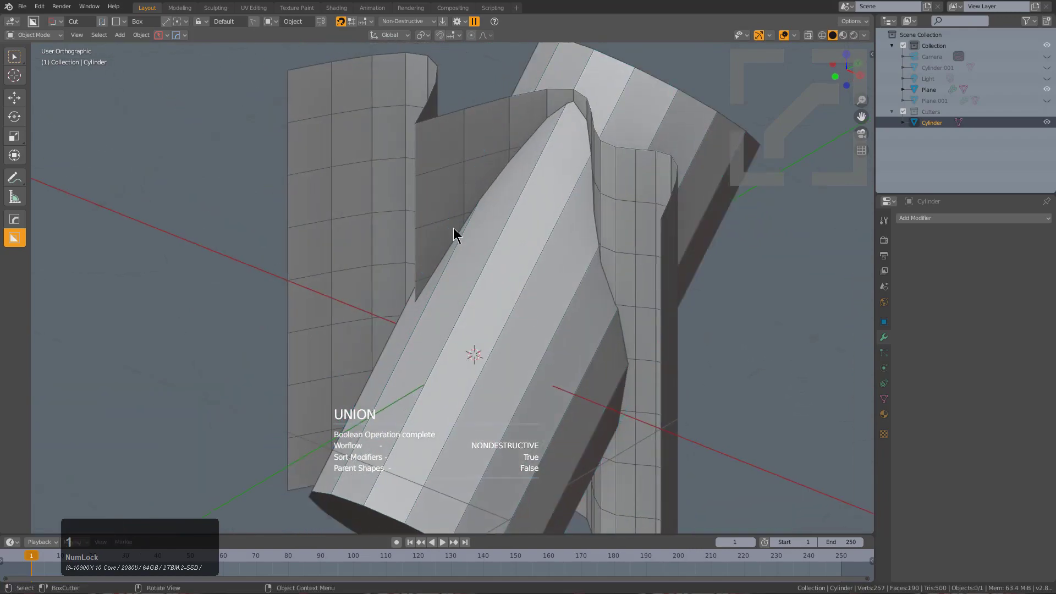
# Step: Convert the folded plane to mesh so its Boolean modifier is baked into the geometry
pyautogui.click(438, 200)
pyautogui.moveTo(515, 192); pyautogui.dragTo(540, 199, button='middle')
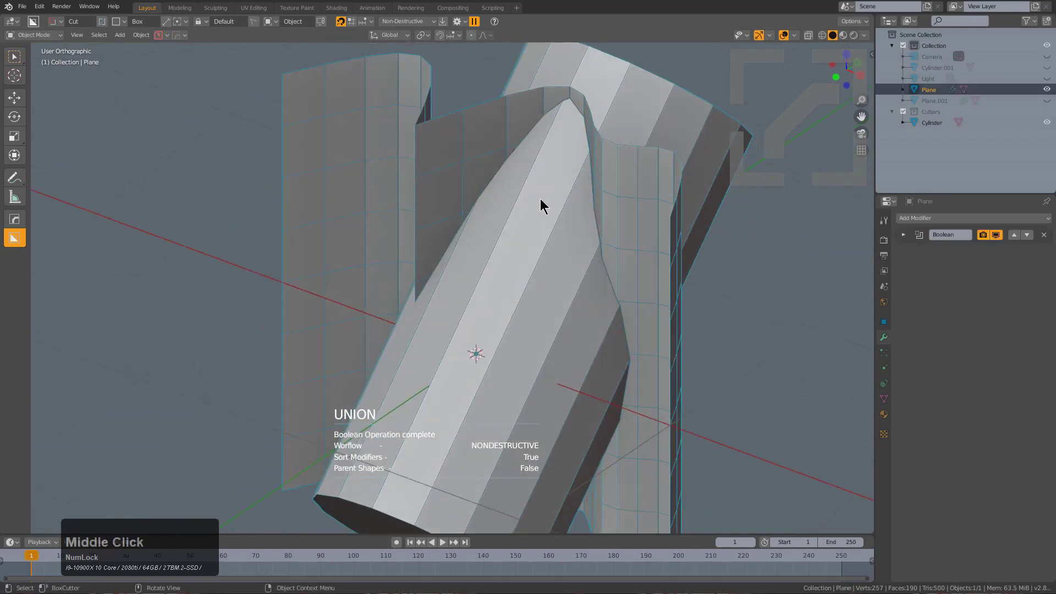
pyautogui.hotkey('ctrl', 'a')
pyautogui.click(516, 199)
pyautogui.scroll(-1, 641, 217)
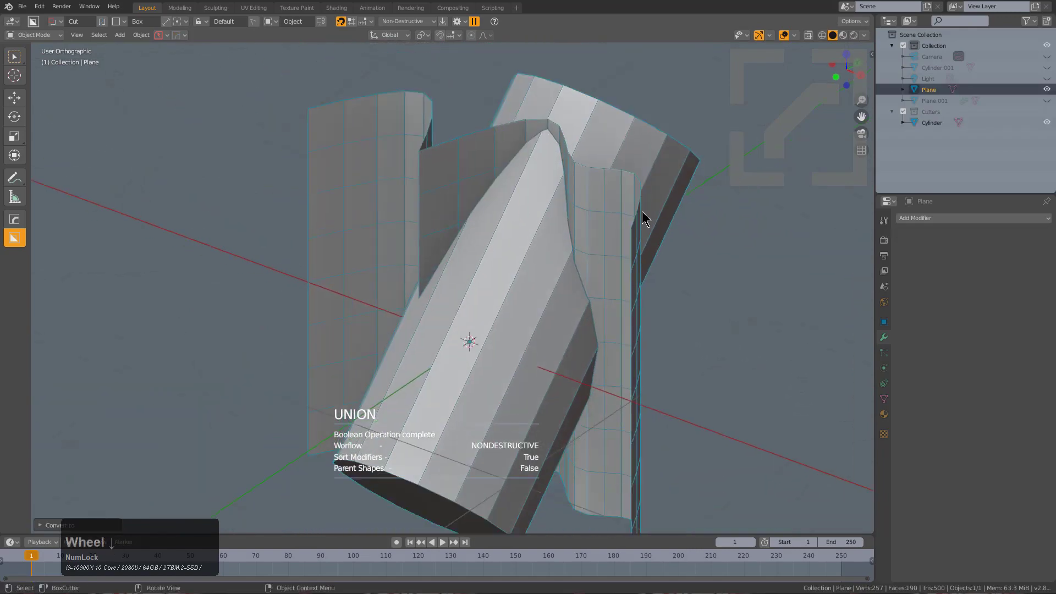
# Step: Delete the vertices of the cylinder's end cap behind the folded plane to remove the rear half
pyautogui.press('Tab')
pyautogui.moveTo(676, 231); pyautogui.dragTo(586, 264, button='middle')
pyautogui.press('3')
pyautogui.click(586, 265)
pyautogui.press('x')
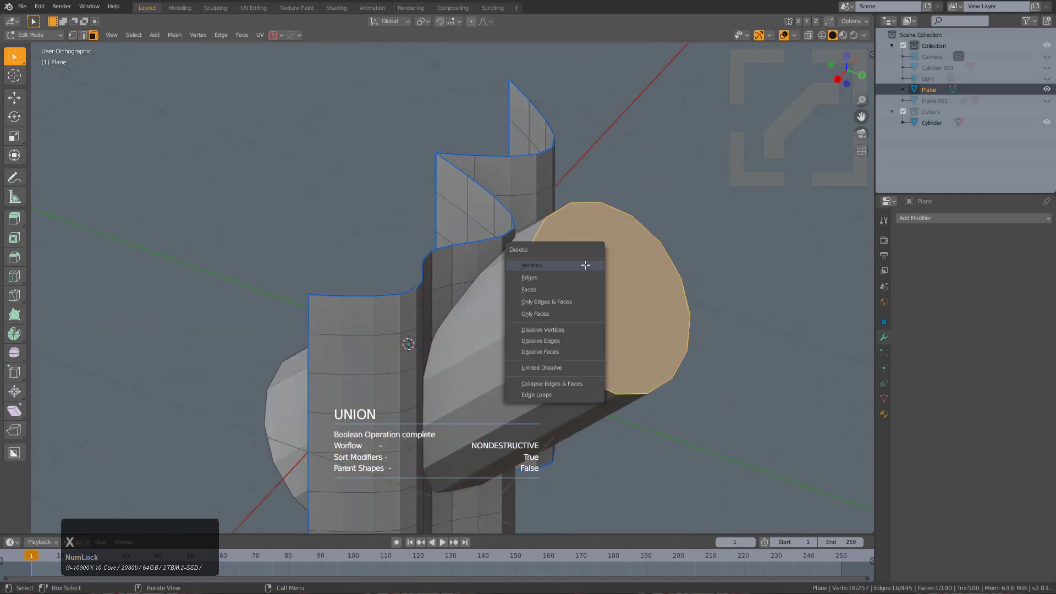
pyautogui.doubleClick(574, 265)
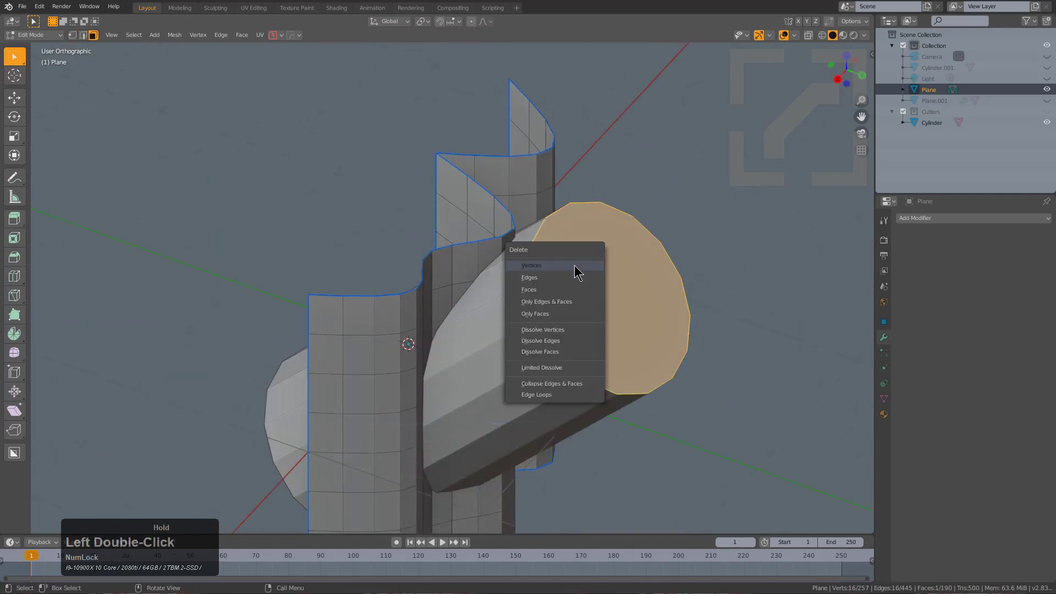
pyautogui.moveTo(498, 293); pyautogui.dragTo(564, 306, button='middle')
pyautogui.press('Tab')
# Step: Select the open boundary edge loop along the top of the folded plane in edge mode
pyautogui.scroll(3, 639, 297)
pyautogui.moveTo(639, 297); pyautogui.dragTo(539, 339, button='middle')
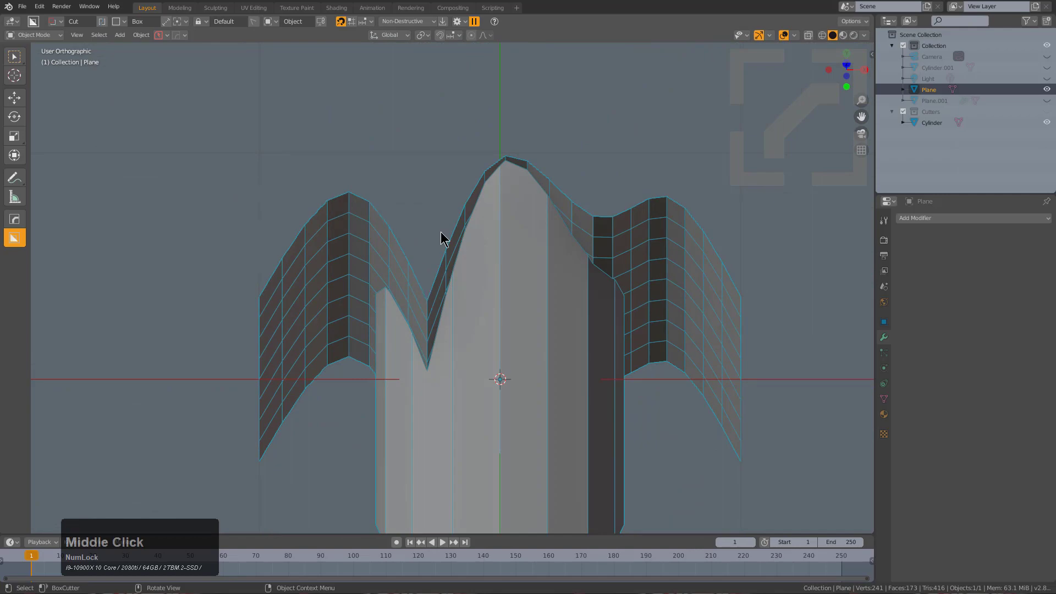
pyautogui.moveTo(648, 345); pyautogui.dragTo(561, 363, button='middle')
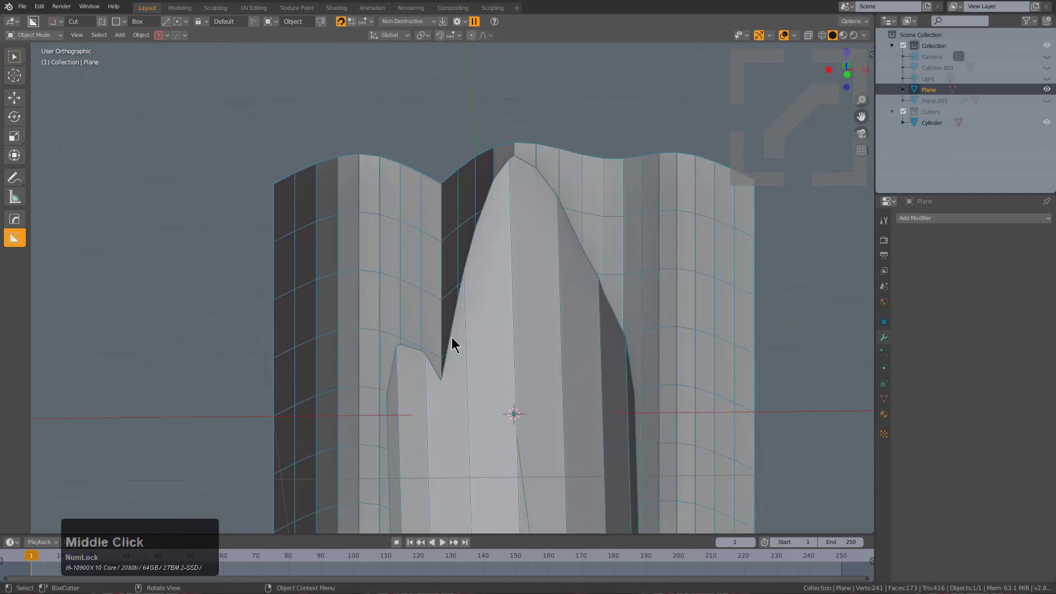
pyautogui.scroll(2, 457, 336)
pyautogui.scroll(-3, 485, 259)
pyautogui.press('Tab')
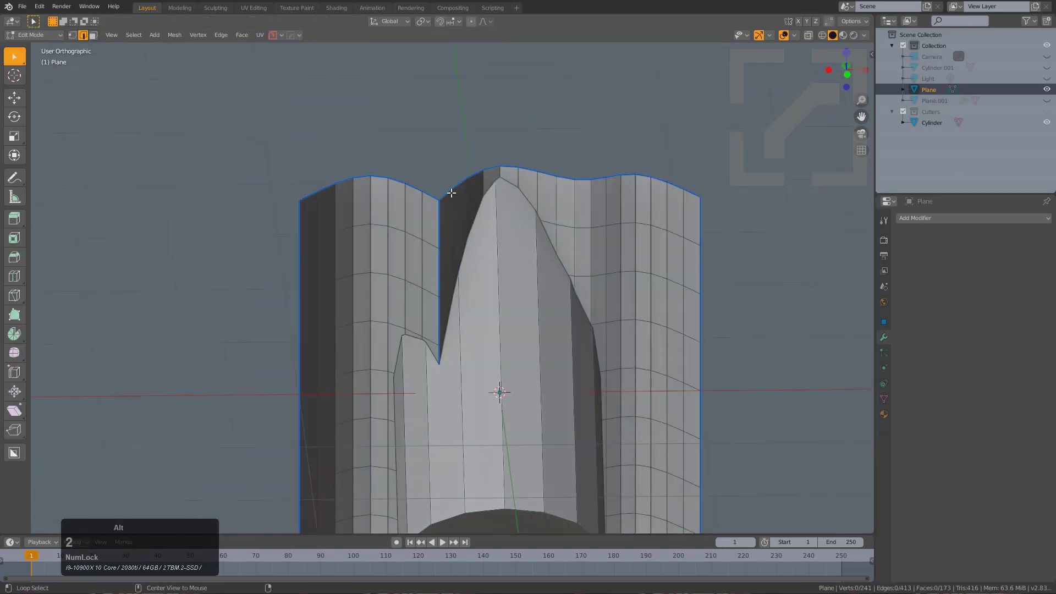
pyautogui.keyDown('alt'); pyautogui.click(448, 190); pyautogui.keyUp('alt')
pyautogui.moveTo(448, 190); pyautogui.dragTo(441, 176, button='middle')
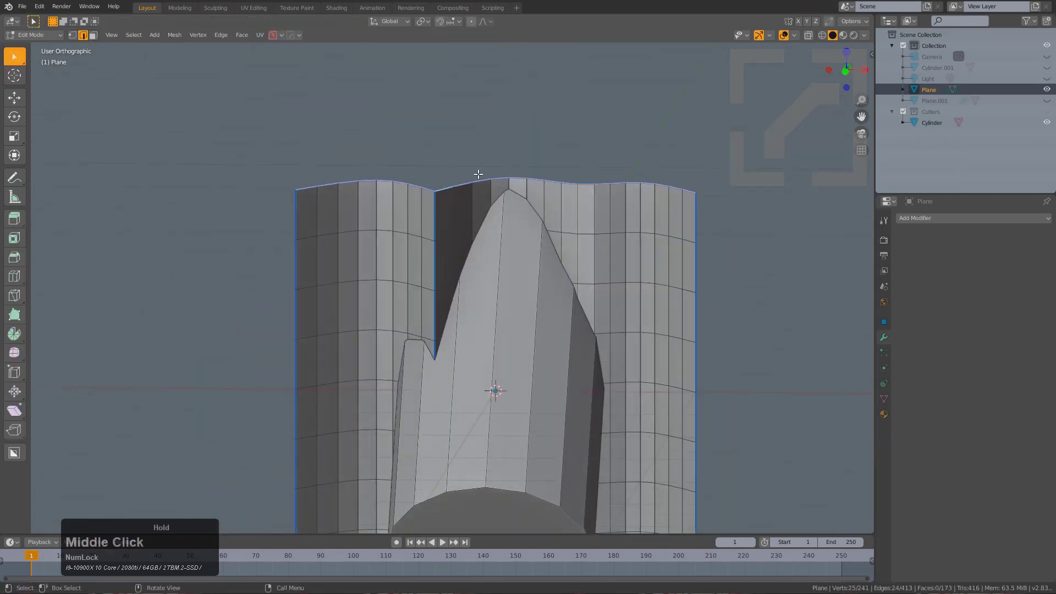
# Step: Add the bottom boundary edge loop of the folded plane to the selection
pyautogui.scroll(2, 478, 175)
pyautogui.scroll(-4, 574, 175)
pyautogui.moveTo(574, 174)
pyautogui.mouseDown(button='middle')
pyautogui.moveTo(501, 172)
pyautogui.moveTo(583, 170)
pyautogui.mouseUp(button='middle')
pyautogui.scroll(6, 512, 297)
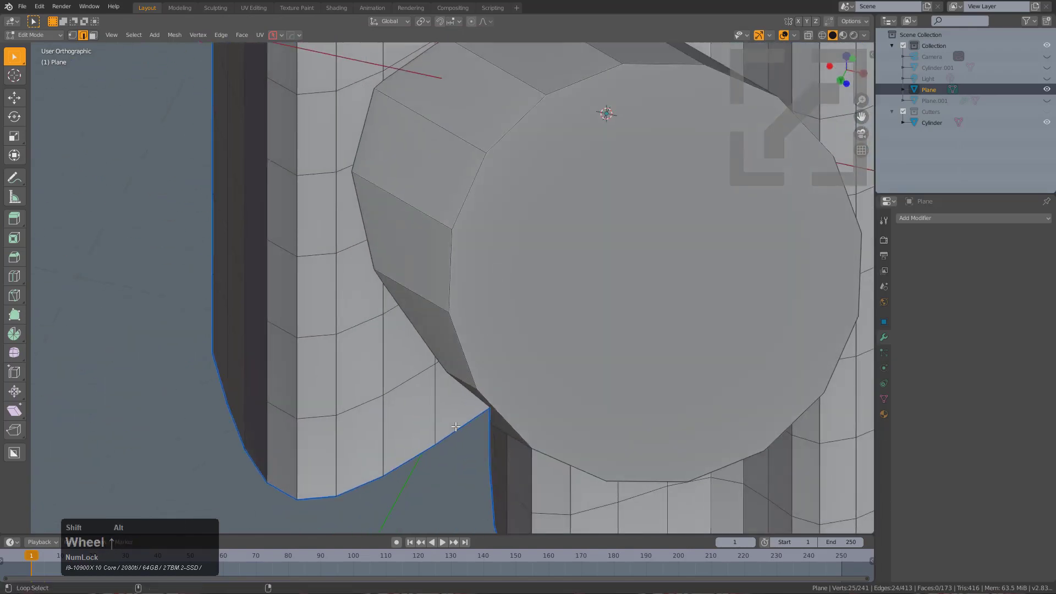
pyautogui.scroll(-5, 456, 427)
pyautogui.moveTo(512, 385); pyautogui.dragTo(526, 357, button='middle')
pyautogui.scroll(-2, 526, 356)
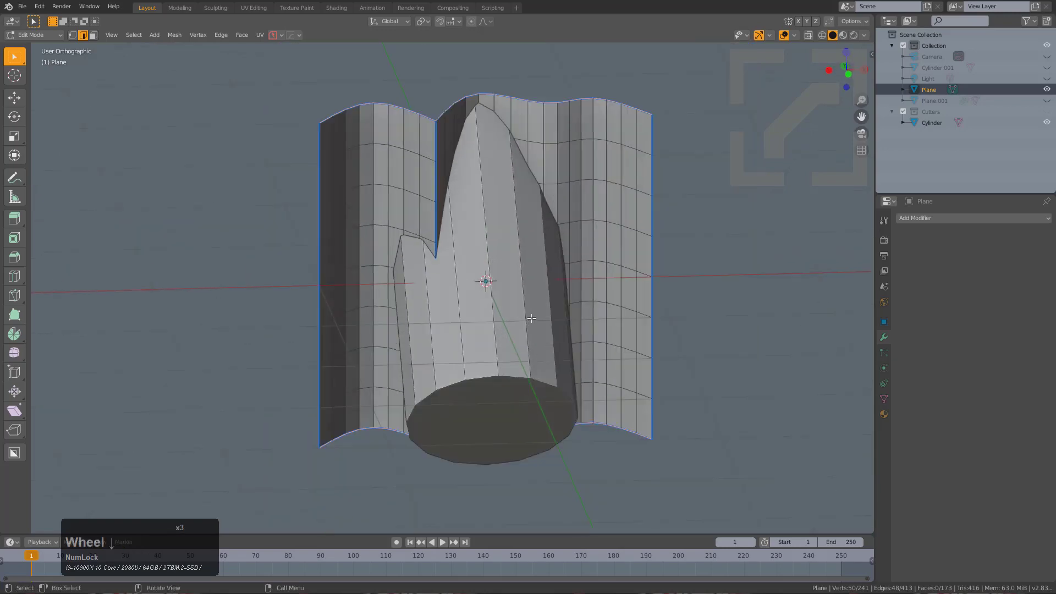
# Step: Extrude the selected top and bottom border loops and scale them outward along Z to extend the folded plane
pyautogui.press('s')
pyautogui.press('z')
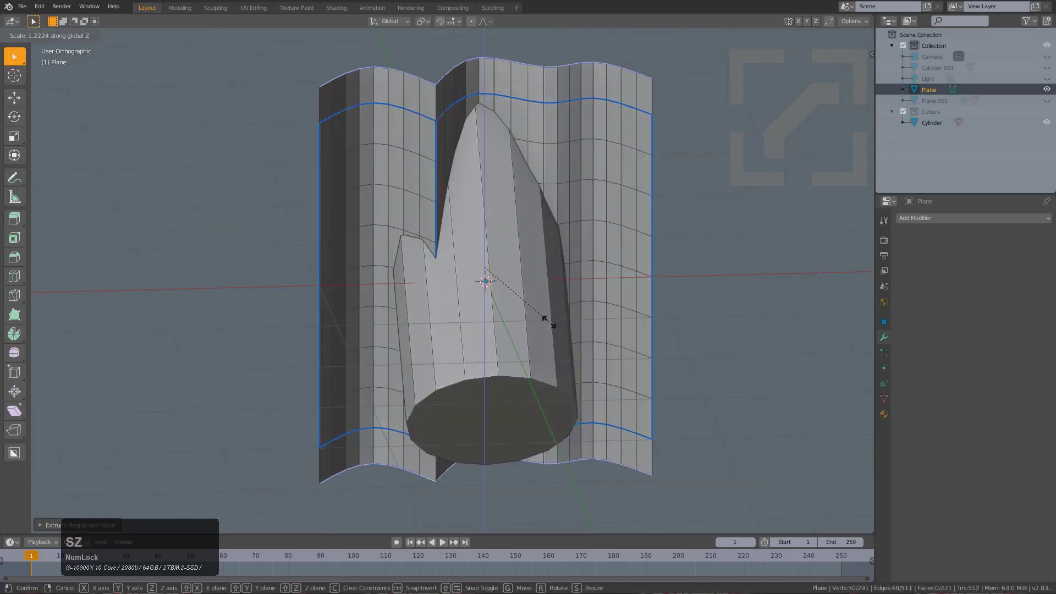
pyautogui.click(547, 318)
# Step: Select the former top and bottom border loops of the folded plane and clear their sharp marks
pyautogui.keyDown('alt'); pyautogui.click(518, 100); pyautogui.keyUp('alt')
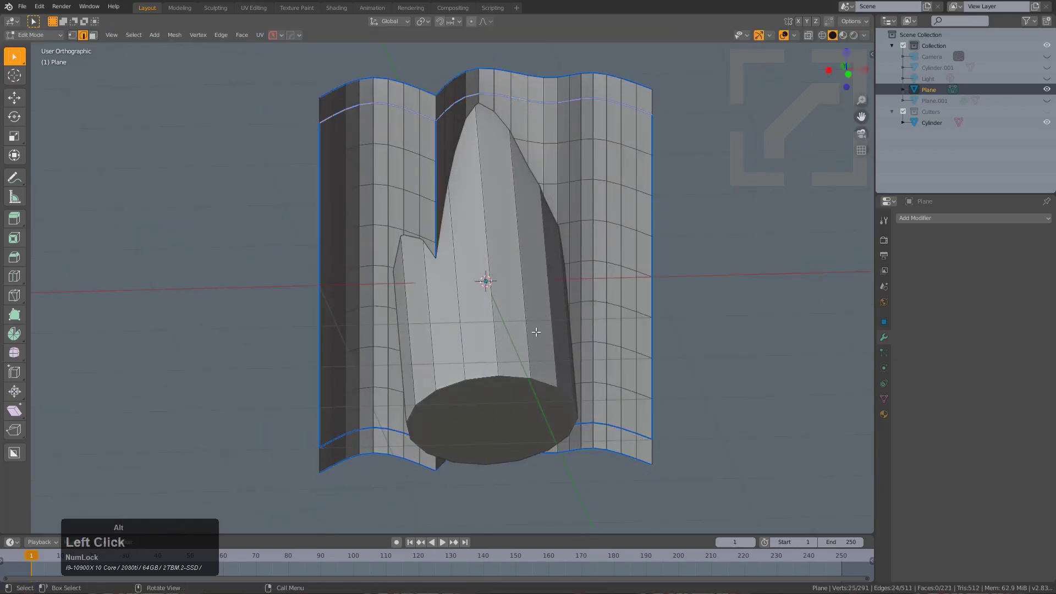
pyautogui.moveTo(536, 331); pyautogui.dragTo(527, 238, button='middle')
pyautogui.scroll(3, 528, 325)
pyautogui.keyDown('alt'); pyautogui.keyDown('shift'); pyautogui.click(429, 300); pyautogui.keyUp('shift'); pyautogui.keyUp('alt')
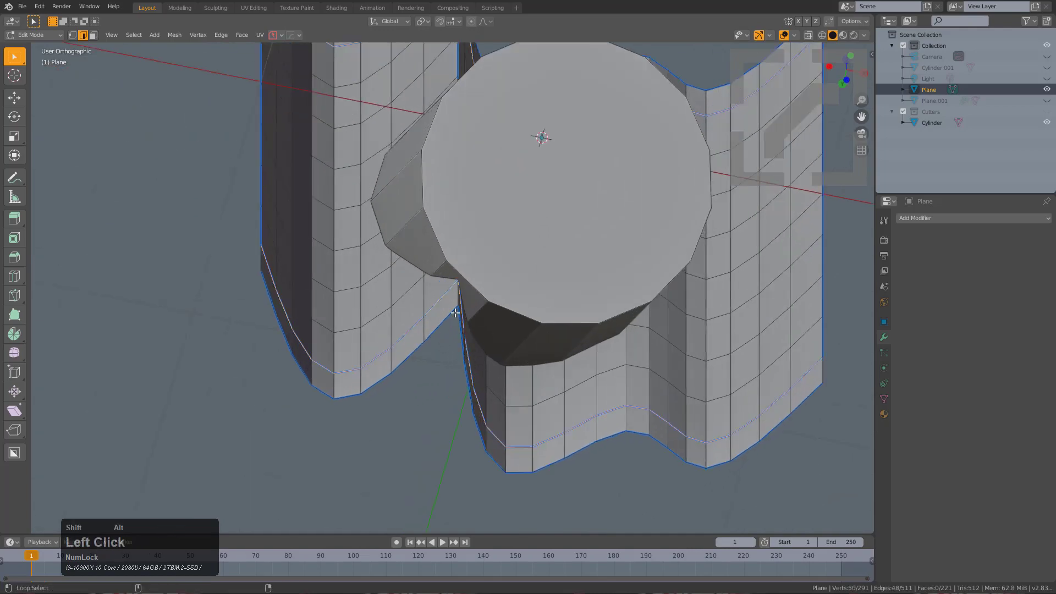
pyautogui.moveTo(430, 300); pyautogui.dragTo(477, 173, button='middle')
pyautogui.press('q')
pyautogui.click(478, 174)
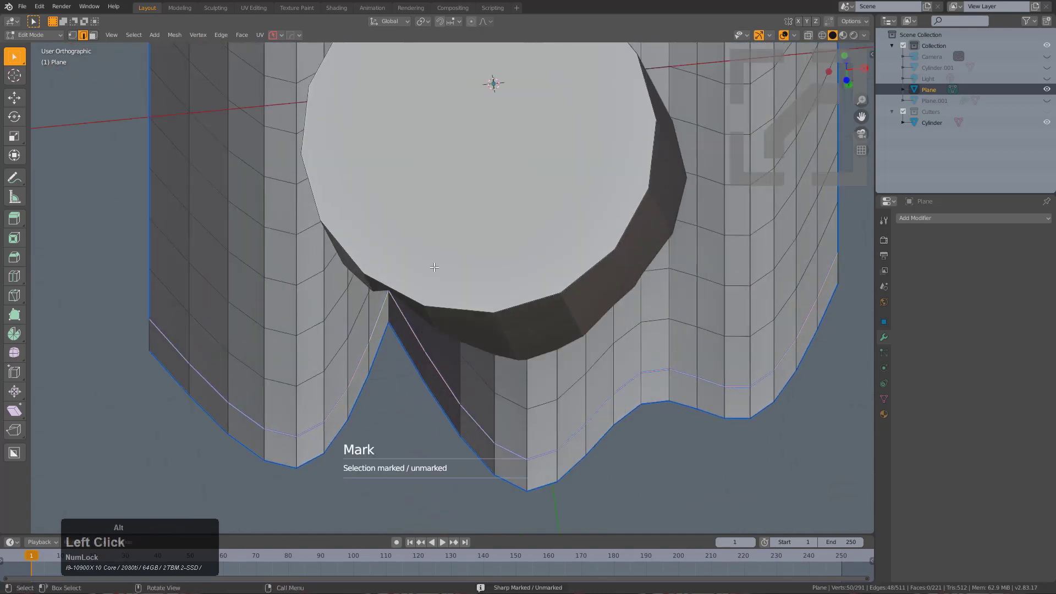
# Step: Recalculate the object's shading in object mode with Resharp at 30° sharpness and 60° auto smooth
pyautogui.scroll(-2, 542, 289)
pyautogui.scroll(4, 542, 289)
pyautogui.press('Tab')
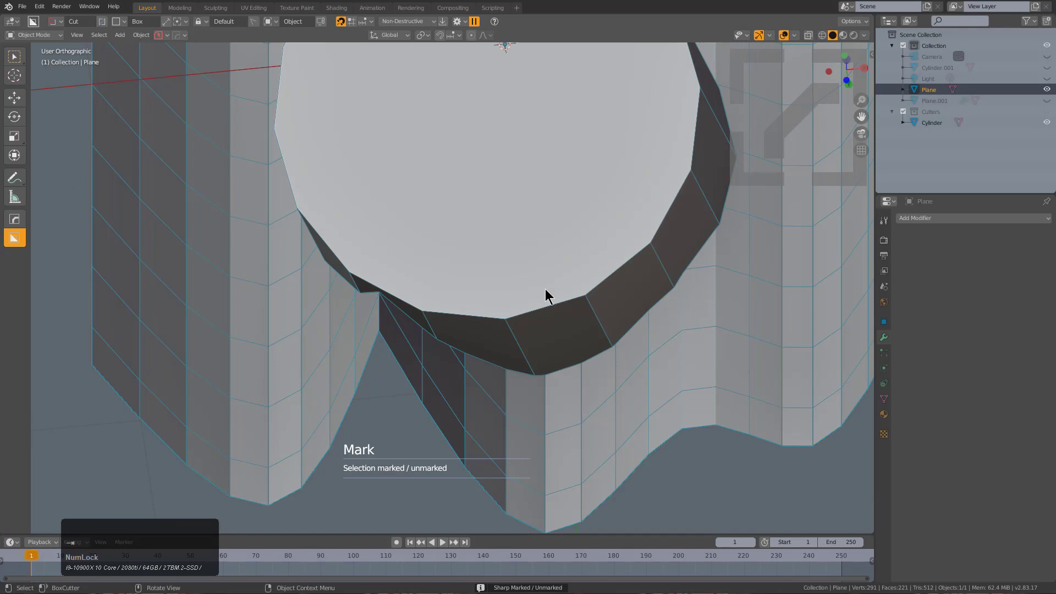
pyautogui.press('q')
pyautogui.click(548, 290)
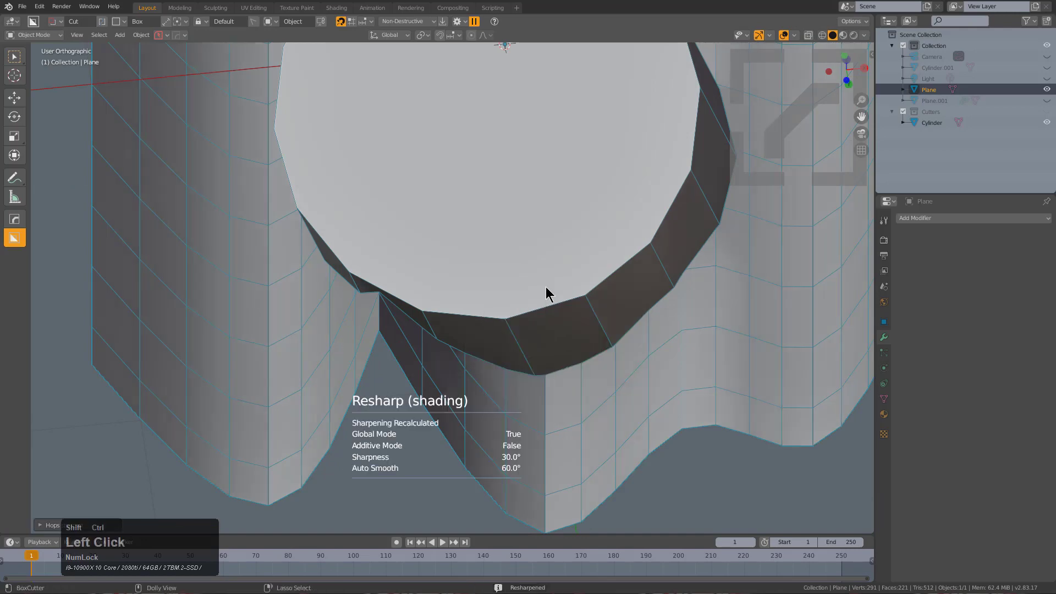
# Step: Clear the sharp mark from the vertical edge loop along the plane's fold crest beside the cylinder's notched side
pyautogui.scroll(2, 488, 290)
pyautogui.press('Tab')
pyautogui.moveTo(488, 290); pyautogui.dragTo(330, 143, button='middle')
pyautogui.keyDown('alt'); pyautogui.click(348, 128); pyautogui.keyUp('alt')
pyautogui.press('q')
pyautogui.click(395, 154)
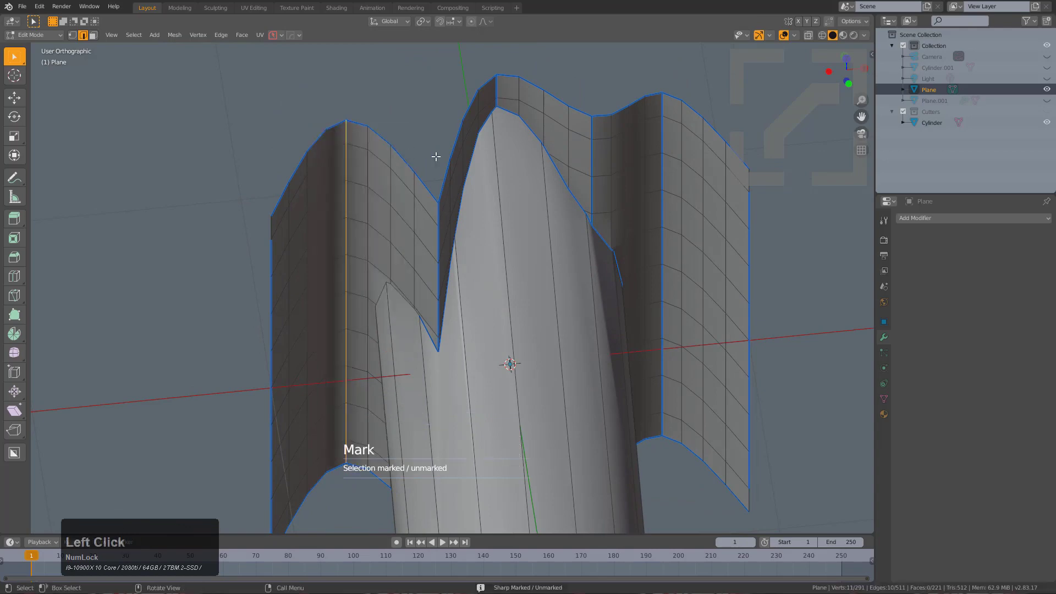
# Step: Clear the sharp marks from the vertical fold loops on the plane's other side and deselect everything
pyautogui.keyDown('alt'); pyautogui.keyDown('shift'); pyautogui.click(664, 126); pyautogui.keyUp('shift'); pyautogui.keyUp('alt')
pyautogui.moveTo(664, 127); pyautogui.dragTo(623, 248, button='middle')
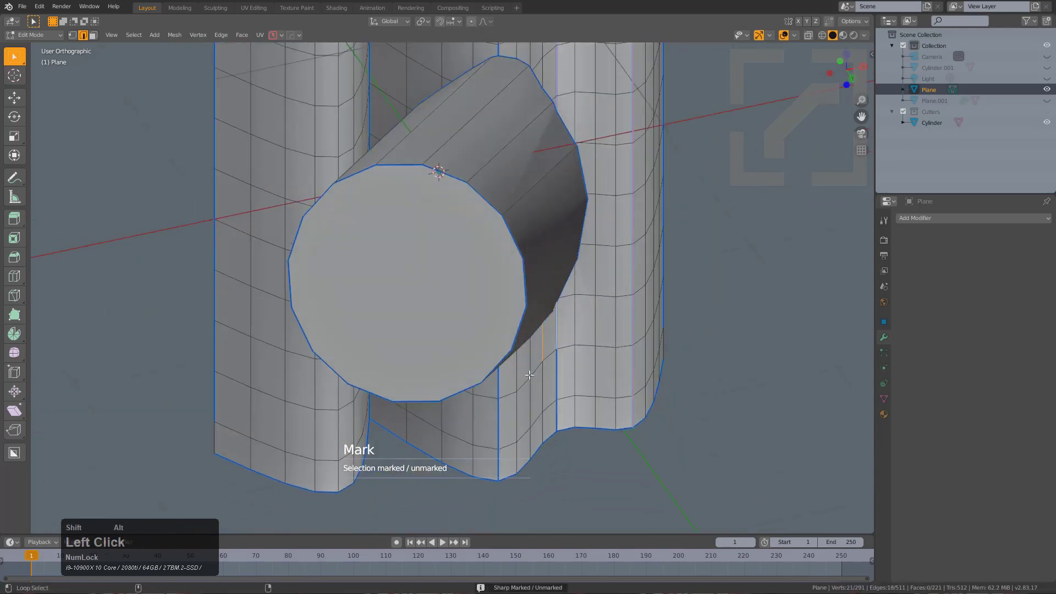
pyautogui.hotkey('ctrl', 'z')
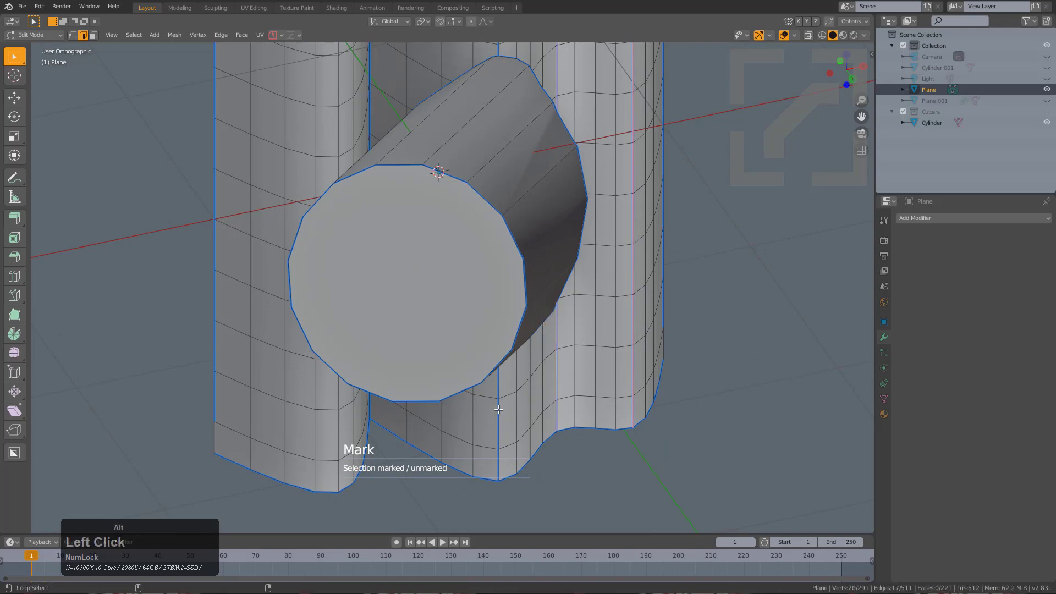
pyautogui.press('q')
pyautogui.click(563, 348)
pyautogui.hotkey('alt', 'a')
# Step: Examine the seam between cylinder and folded plane from the front, and the open rear side in object mode
pyautogui.moveTo(565, 268); pyautogui.dragTo(570, 305, button='middle')
pyautogui.scroll(3, 545, 234)
pyautogui.scroll(-1, 571, 305)
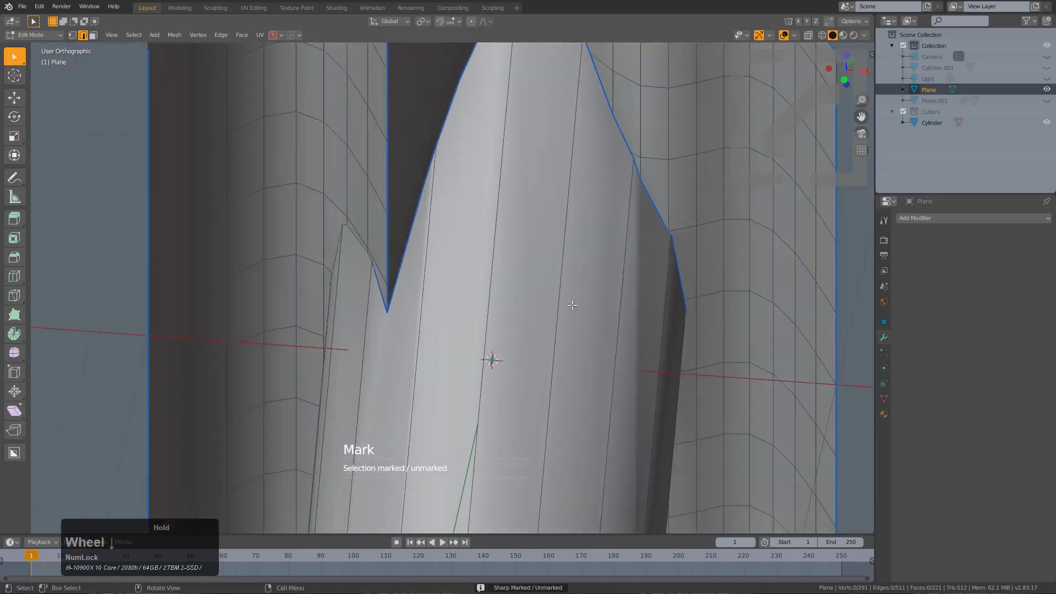
pyautogui.scroll(1, 539, 308)
pyautogui.keyDown('shift'); pyautogui.moveTo(507, 133); pyautogui.dragTo(530, 313, button='middle'); pyautogui.keyUp('shift')
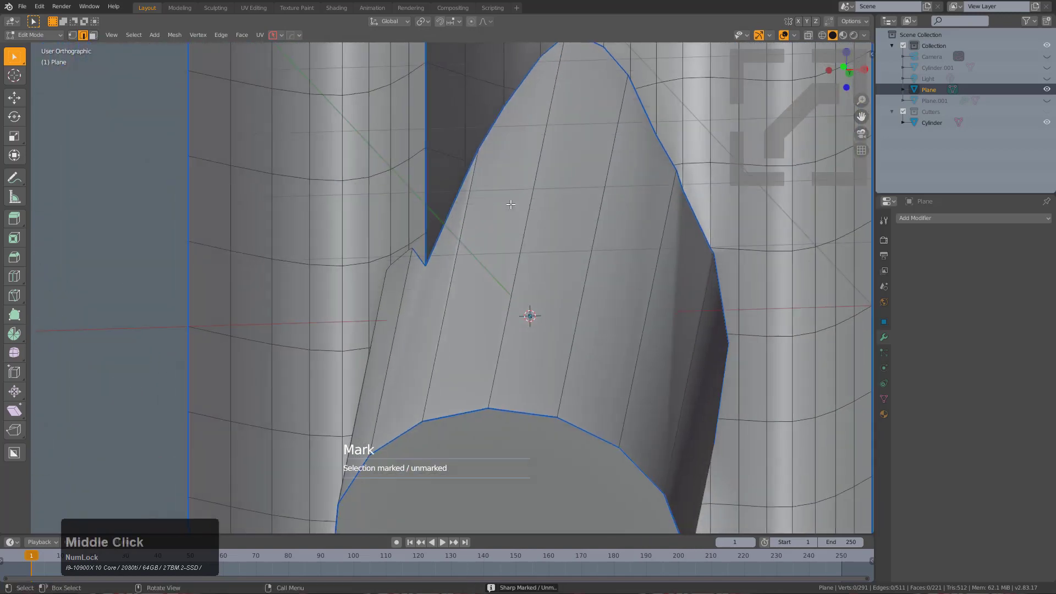
pyautogui.scroll(2, 496, 234)
pyautogui.moveTo(496, 234); pyautogui.dragTo(451, 292, button='middle')
pyautogui.scroll(-2, 451, 292)
pyautogui.moveTo(405, 352); pyautogui.dragTo(316, 374, button='middle')
pyautogui.scroll(-2, 497, 347)
pyautogui.press('Tab')
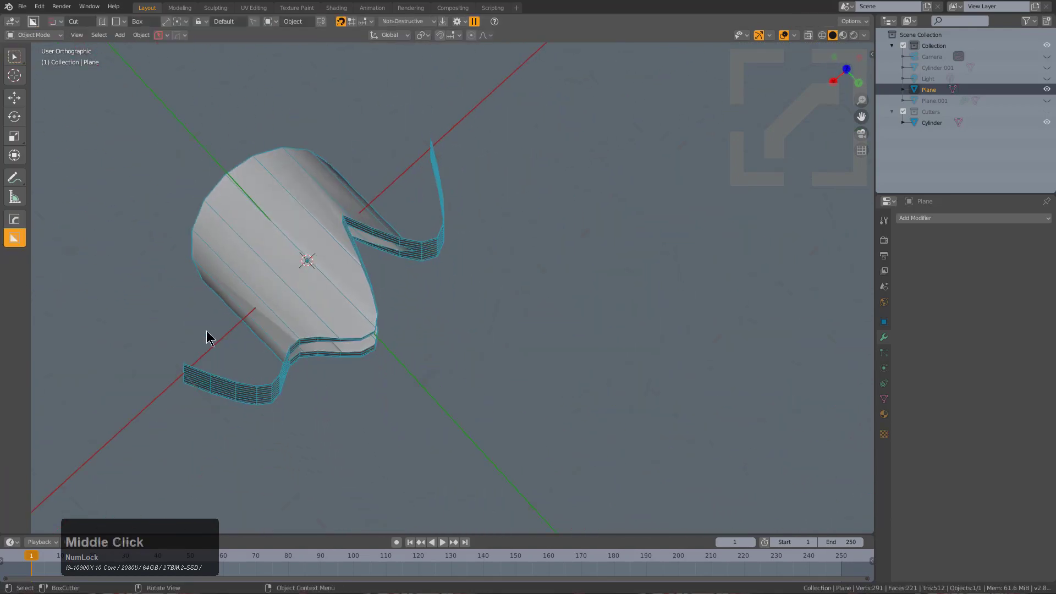
pyautogui.moveTo(424, 245); pyautogui.dragTo(356, 338, button='middle')
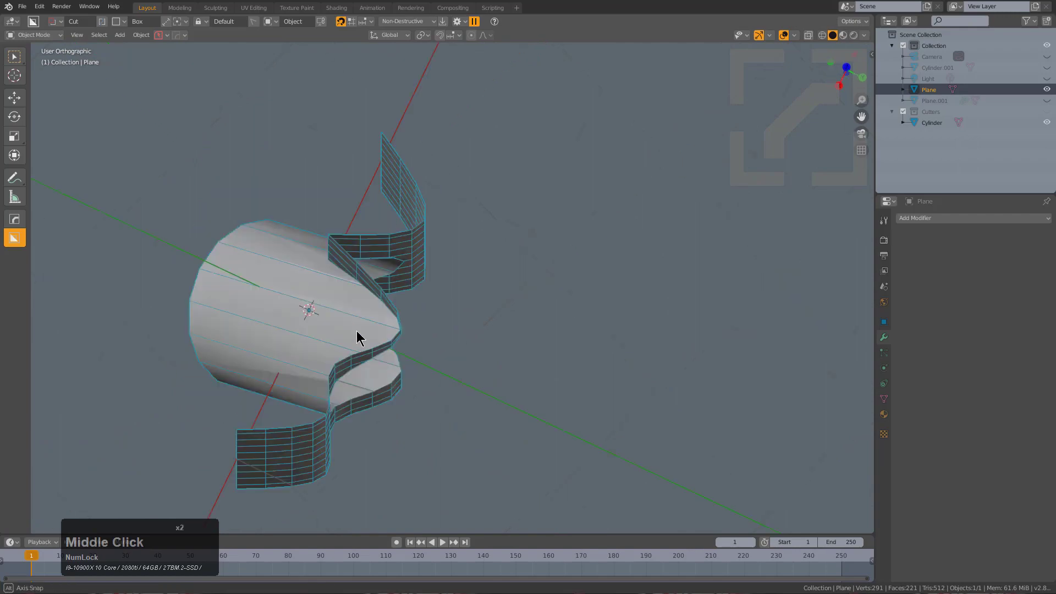
pyautogui.scroll(4, 540, 269)
# Step: Examine the intersection edges in edit mode around the crease notch, the underside and the cylinder's upper tip
pyautogui.press('Tab')
pyautogui.moveTo(540, 269); pyautogui.dragTo(429, 295, button='middle')
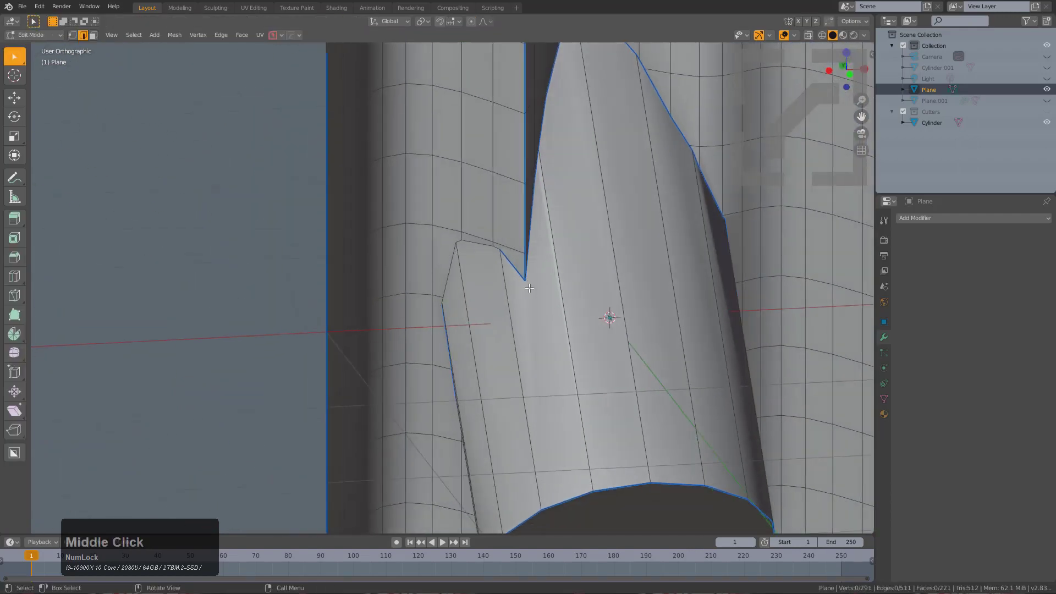
pyautogui.scroll(-2, 539, 326)
pyautogui.moveTo(578, 309); pyautogui.dragTo(531, 284, button='middle')
pyautogui.scroll(2, 500, 160)
pyautogui.moveTo(500, 161); pyautogui.dragTo(429, 210, button='middle')
pyautogui.moveTo(420, 170); pyautogui.dragTo(443, 369, button='middle')
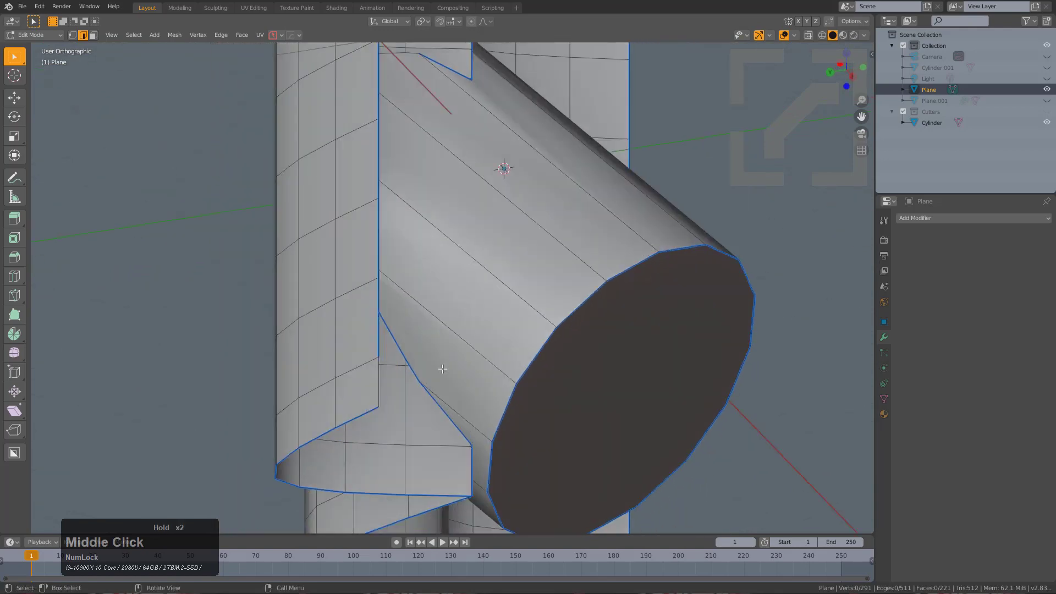
pyautogui.moveTo(481, 305); pyautogui.dragTo(417, 278, button='middle')
pyautogui.scroll(3, 398, 268)
pyautogui.scroll(2, 413, 268)
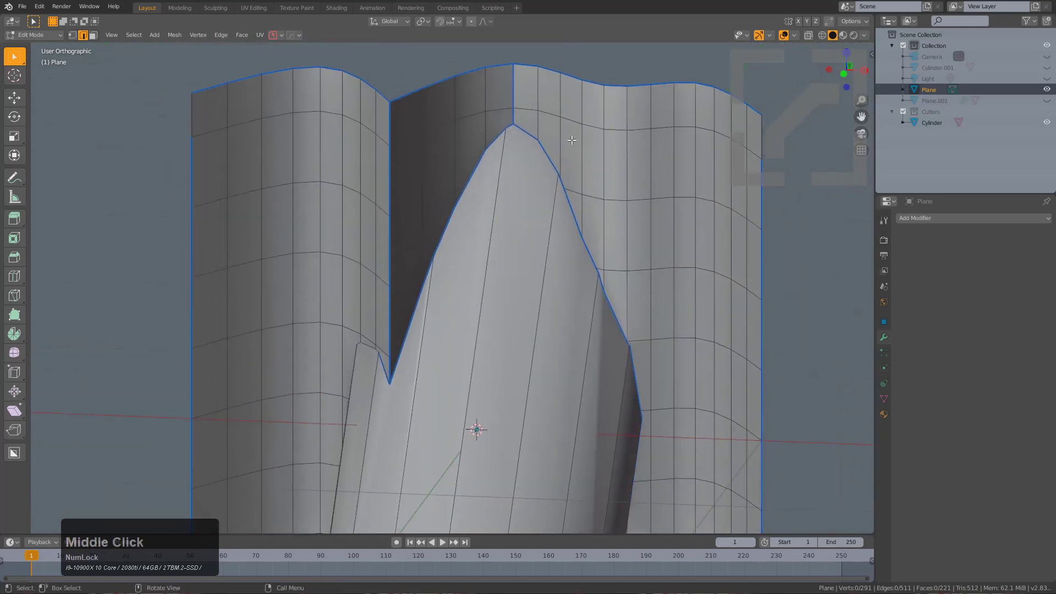
pyautogui.moveTo(585, 325); pyautogui.dragTo(498, 384, button='middle')
pyautogui.scroll(2, 449, 352)
pyautogui.scroll(2, 660, 481)
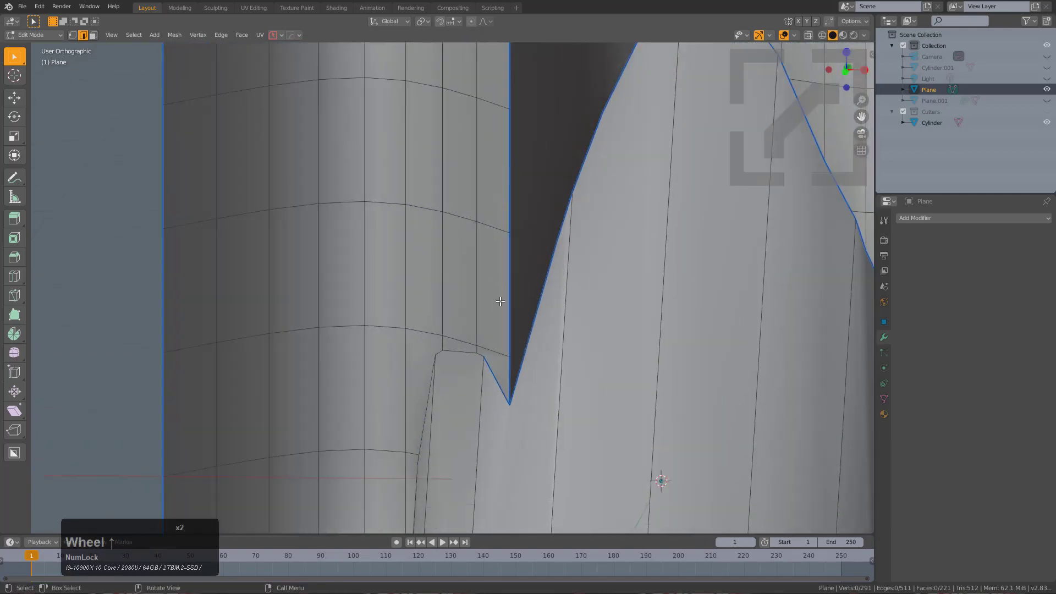
# Step: Knife-cut across the cylinder's faces just outside the intersection seam, from below the crease notch up to the tip
pyautogui.keyDown('shift'); pyautogui.moveTo(661, 481); pyautogui.dragTo(604, 292, button='middle'); pyautogui.keyUp('shift')
pyautogui.scroll(2, 433, 343)
pyautogui.press('k')
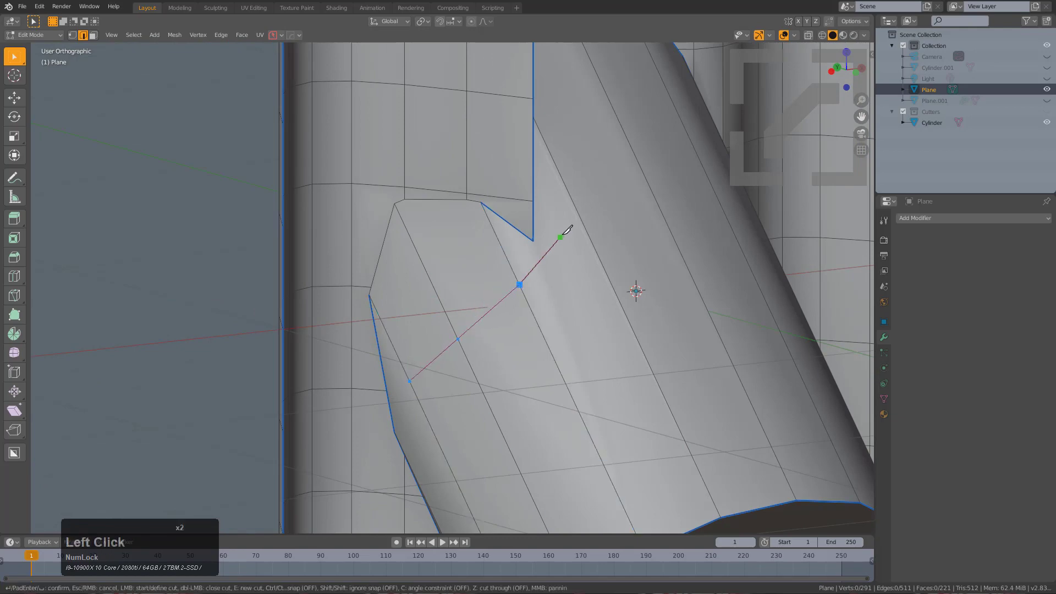
pyautogui.moveTo(590, 225); pyautogui.dragTo(500, 120, button='middle')
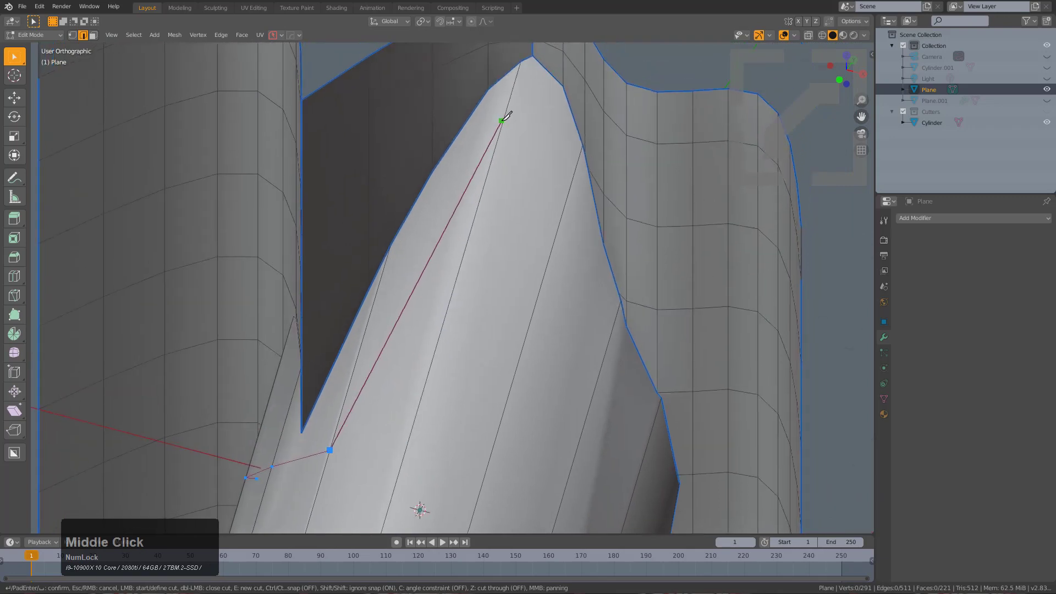
pyautogui.click(502, 120)
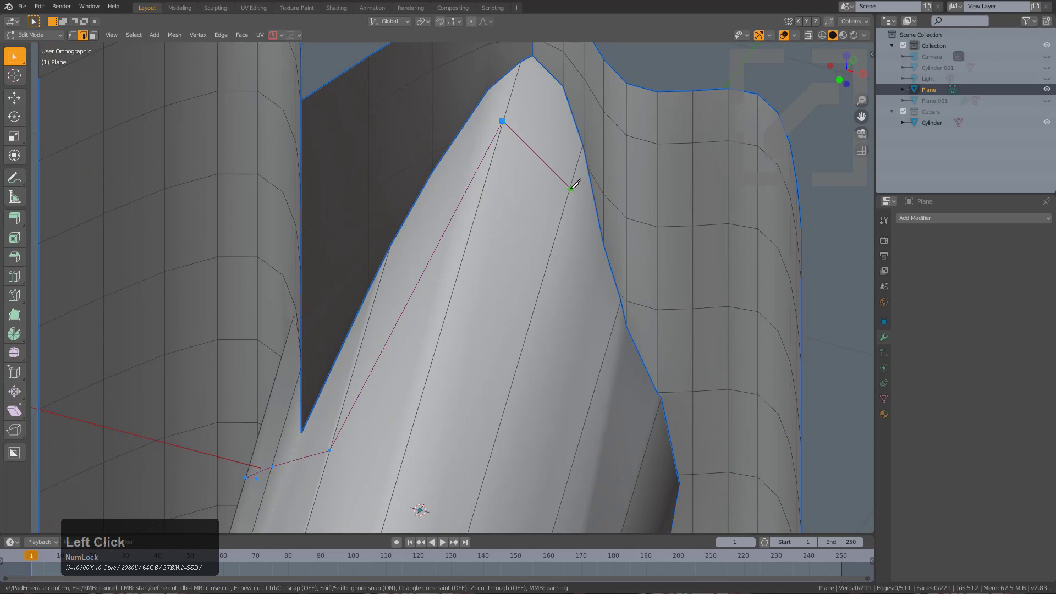
pyautogui.press('Return')
# Step: Dissolve the vertex at the end of the long knife cut near the cylinder's tip
pyautogui.scroll(5, 526, 241)
pyautogui.press('1')
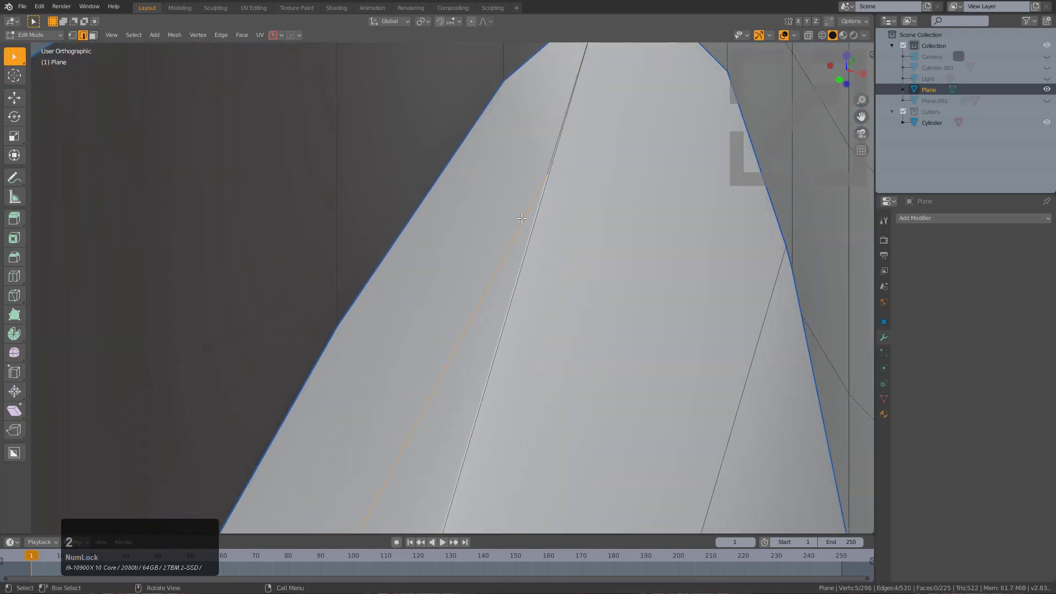
pyautogui.hotkey('ctrl', 'x')
# Step: Start a knife cut at the remaining cut's end below the notch and run it just inside the cylinder's tip
pyautogui.scroll(-3, 544, 155)
pyautogui.moveTo(544, 154); pyautogui.dragTo(529, 263, button='middle')
pyautogui.scroll(2, 529, 262)
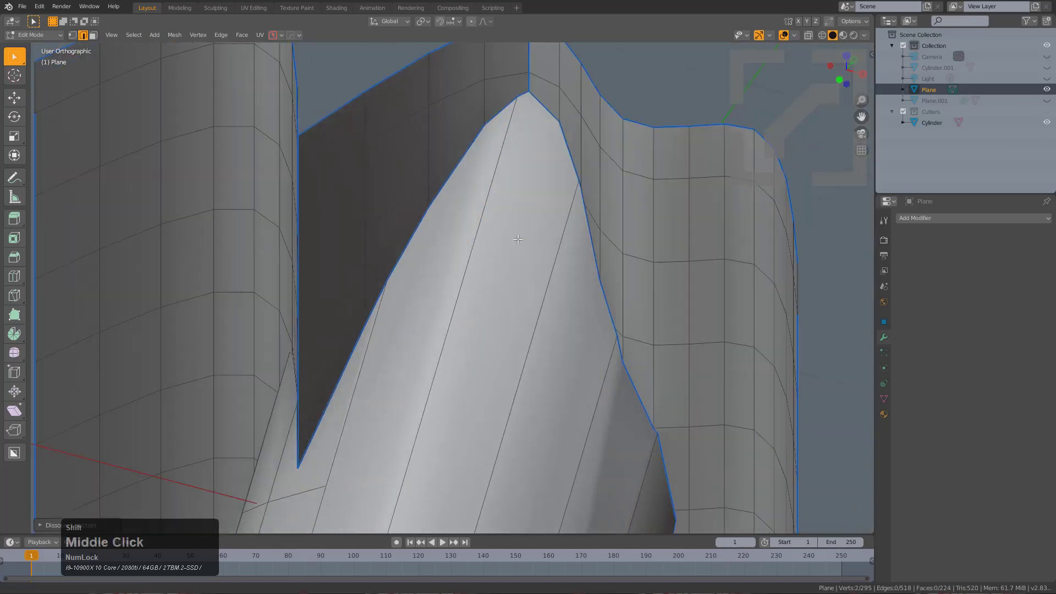
pyautogui.moveTo(501, 194); pyautogui.dragTo(482, 366, button='middle')
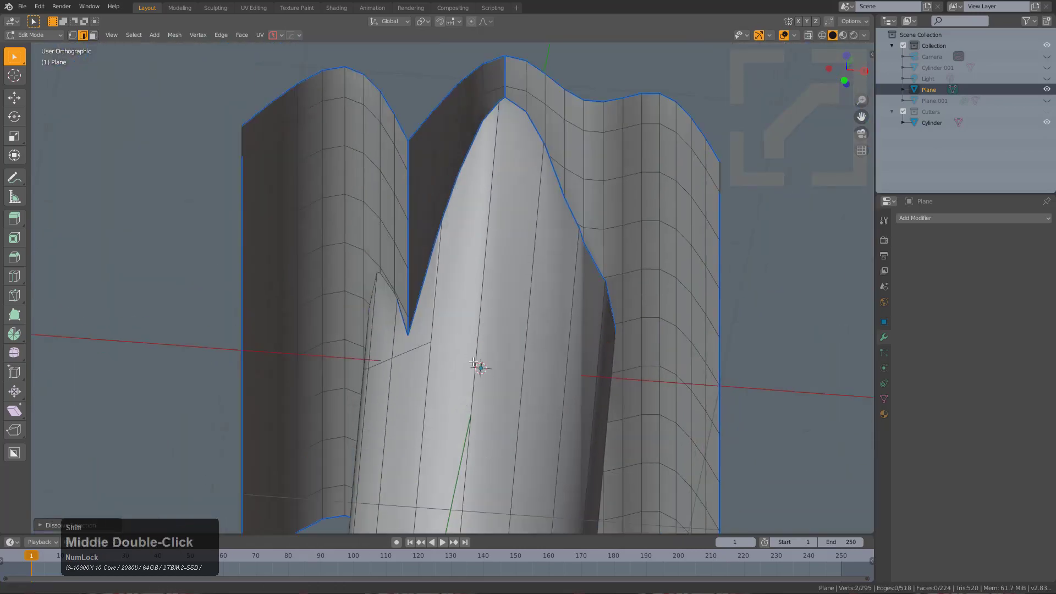
pyautogui.scroll(2, 486, 475)
pyautogui.scroll(2, 456, 359)
pyautogui.press('k')
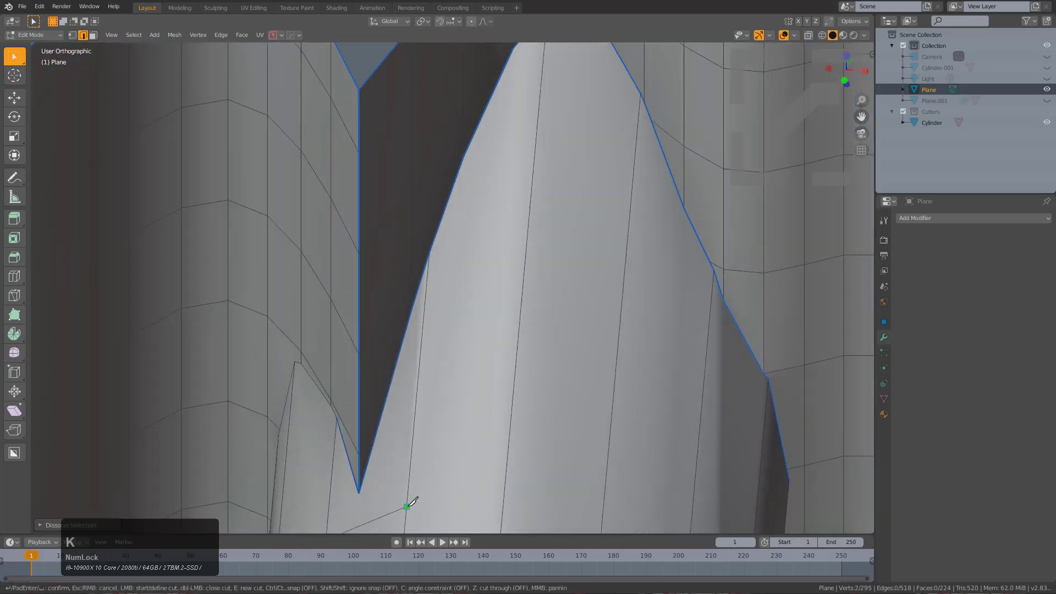
pyautogui.scroll(-2, 475, 240)
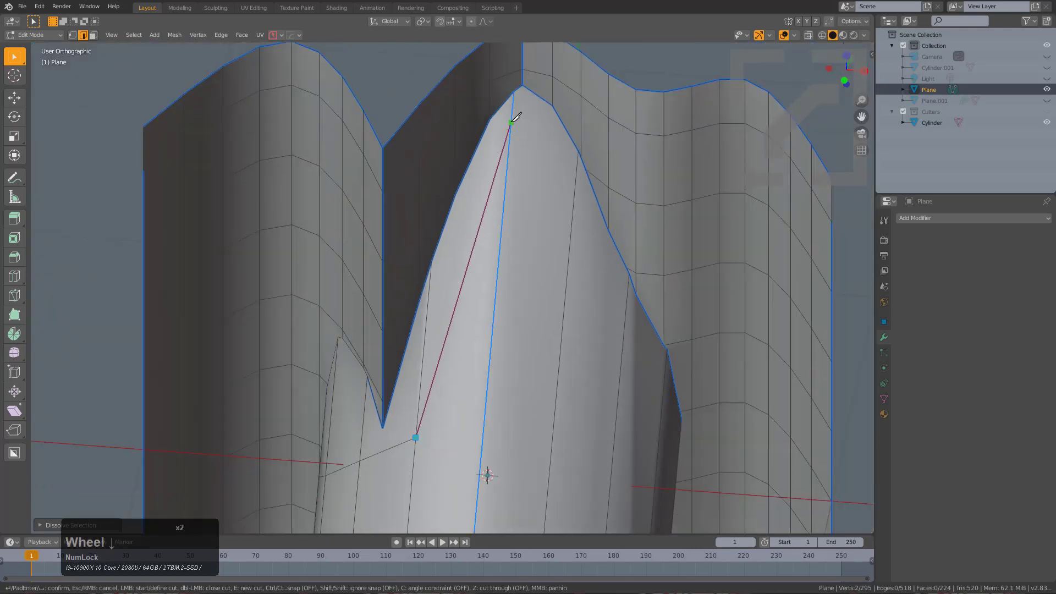
pyautogui.click(512, 122)
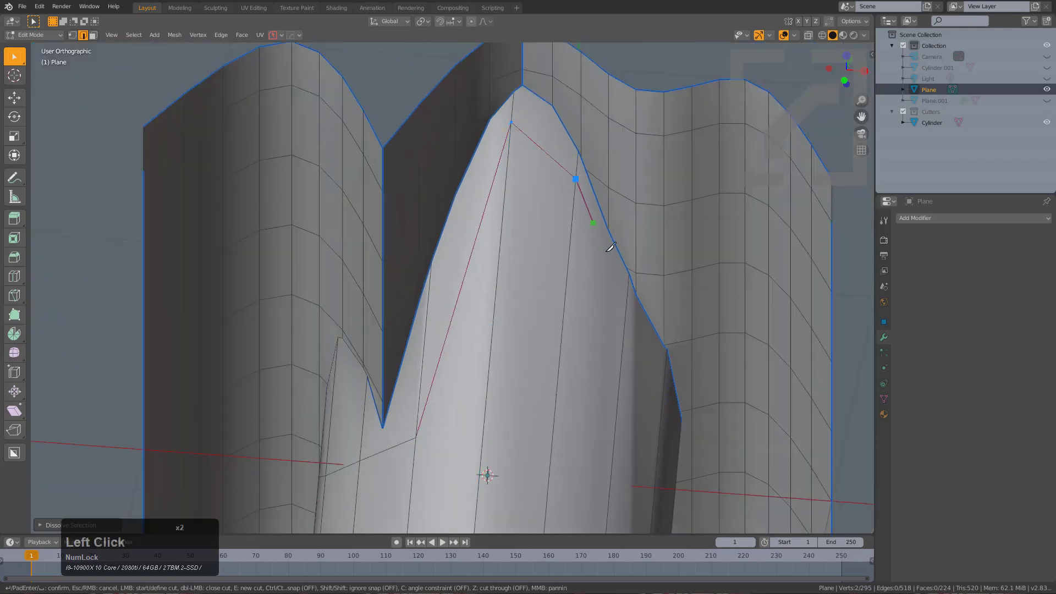
# Step: Continue the knife cut down the cylinder's far side parallel to the seam, placing points on each lengthwise edge, and confirm it
pyautogui.moveTo(631, 300); pyautogui.dragTo(569, 250, button='middle')
pyautogui.scroll(2, 568, 250)
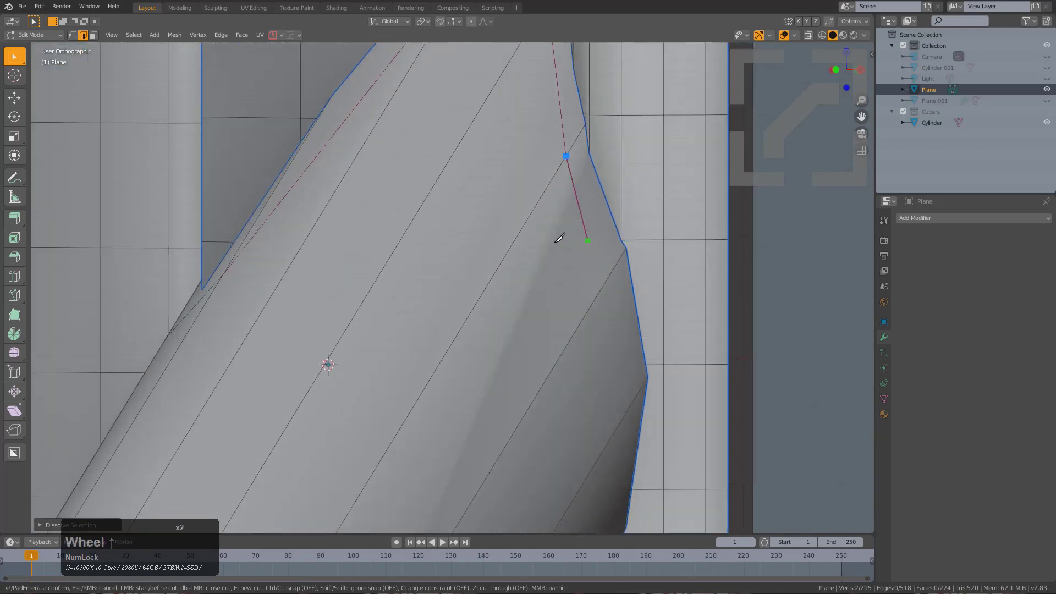
pyautogui.click(607, 277)
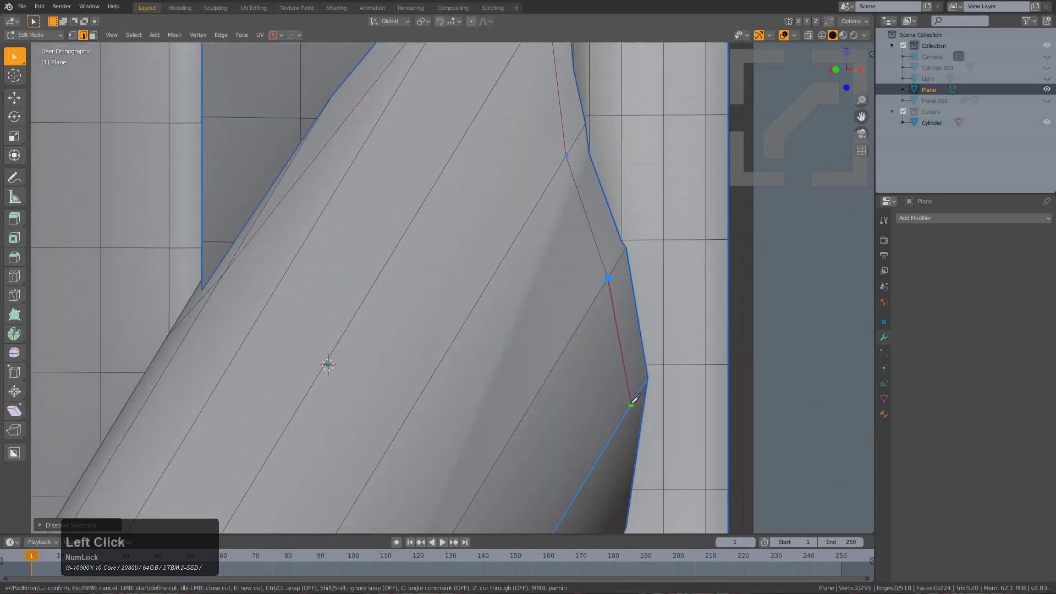
pyautogui.moveTo(636, 399); pyautogui.dragTo(523, 198, button='middle')
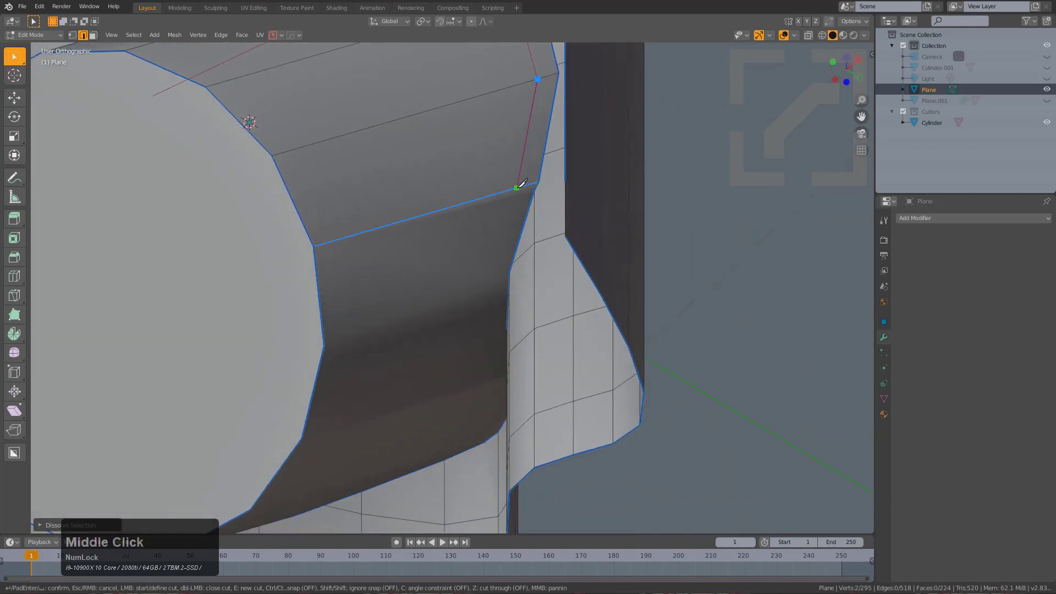
pyautogui.click(518, 187)
pyautogui.moveTo(492, 283); pyautogui.dragTo(469, 281, button='middle')
pyautogui.scroll(2, 469, 231)
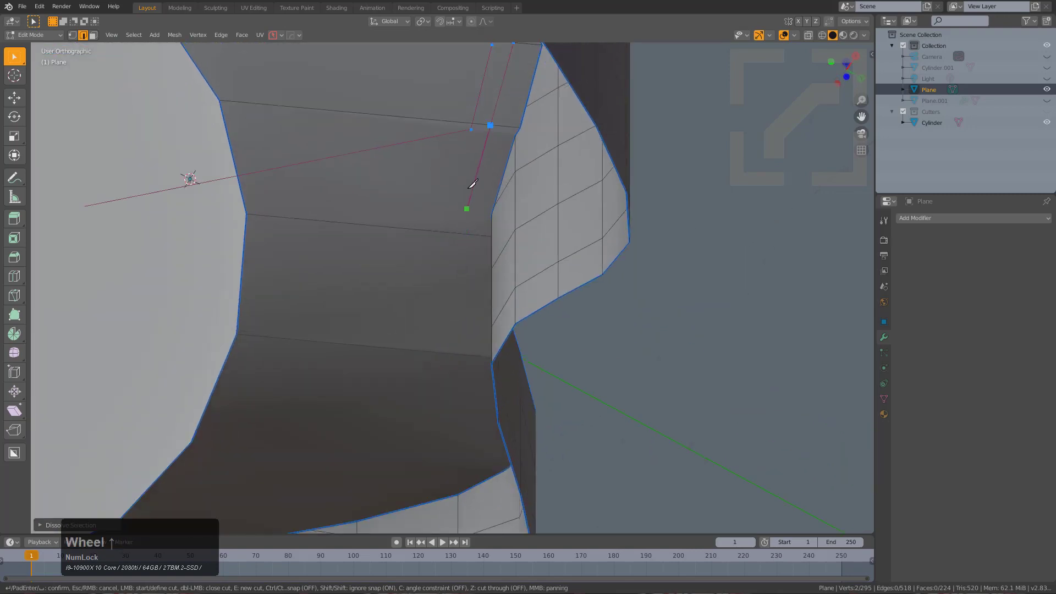
pyautogui.press('KP_Enter')
pyautogui.press('a')
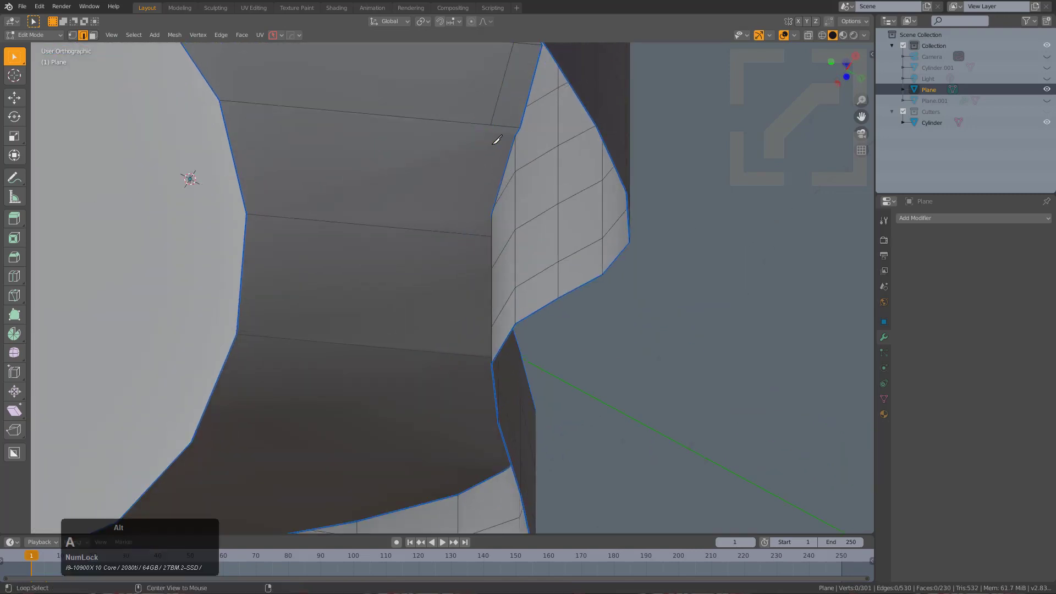
# Step: Knife-cut from the previous cut's end around the inside of the cylinder's tip, following the seam to the inner corner of the notch
pyautogui.press('k')
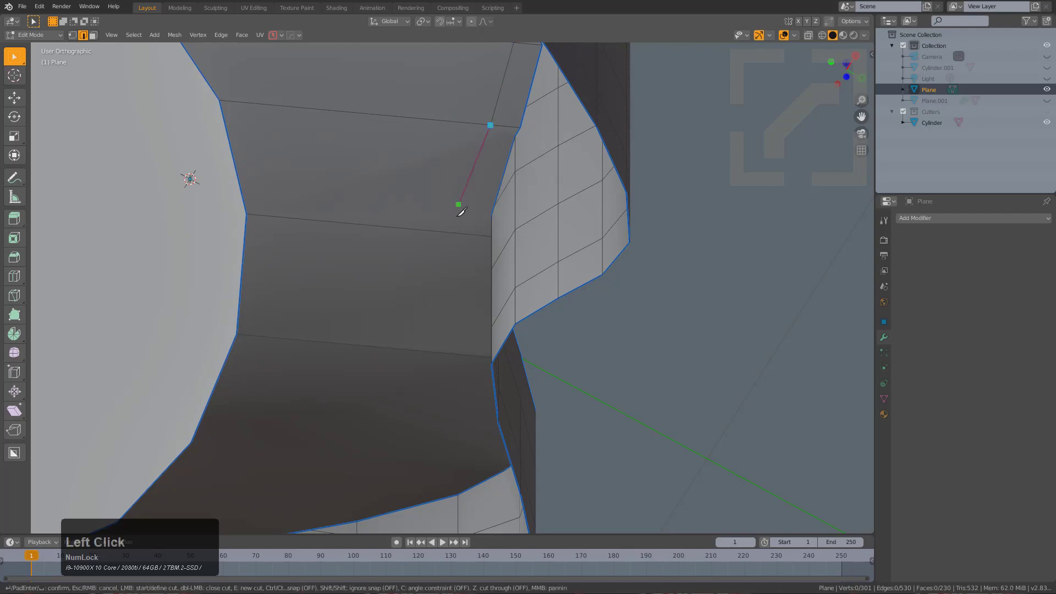
pyautogui.moveTo(464, 226); pyautogui.dragTo(532, 146, button='middle')
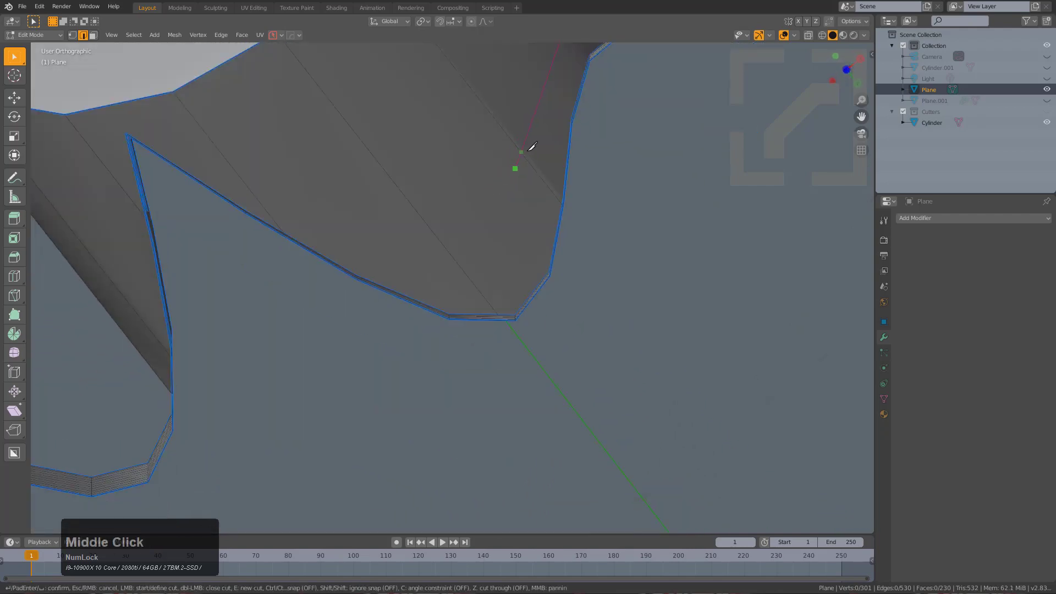
pyautogui.click(539, 175)
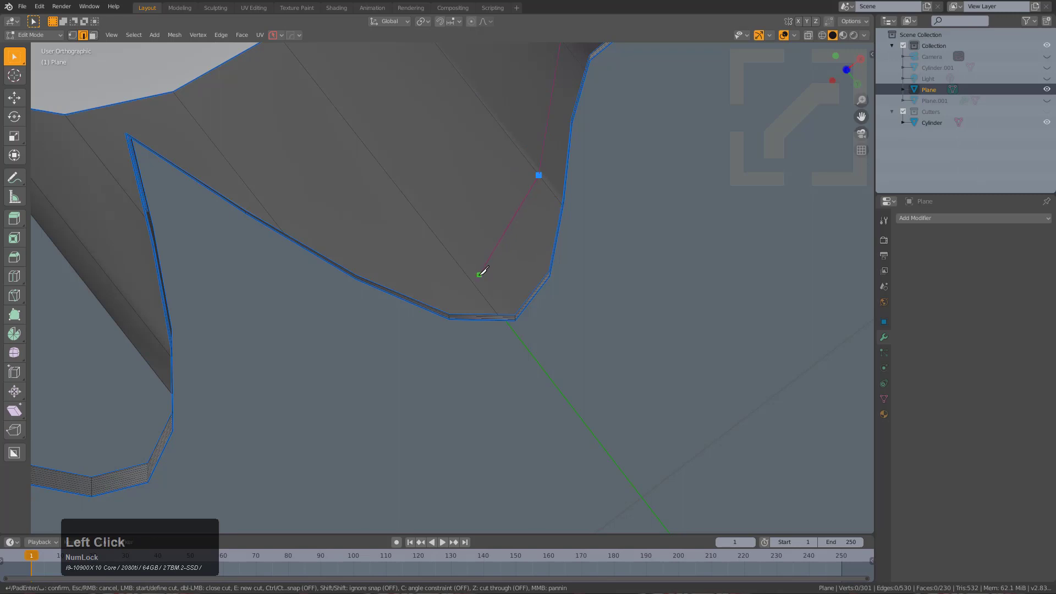
pyautogui.moveTo(474, 278); pyautogui.dragTo(592, 233, button='middle')
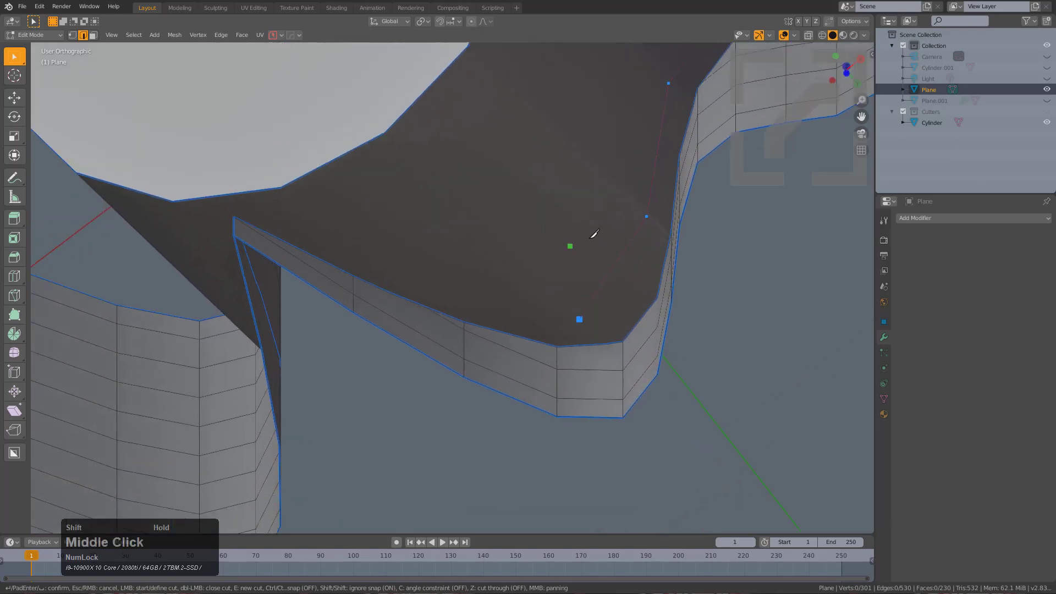
pyautogui.scroll(3, 570, 282)
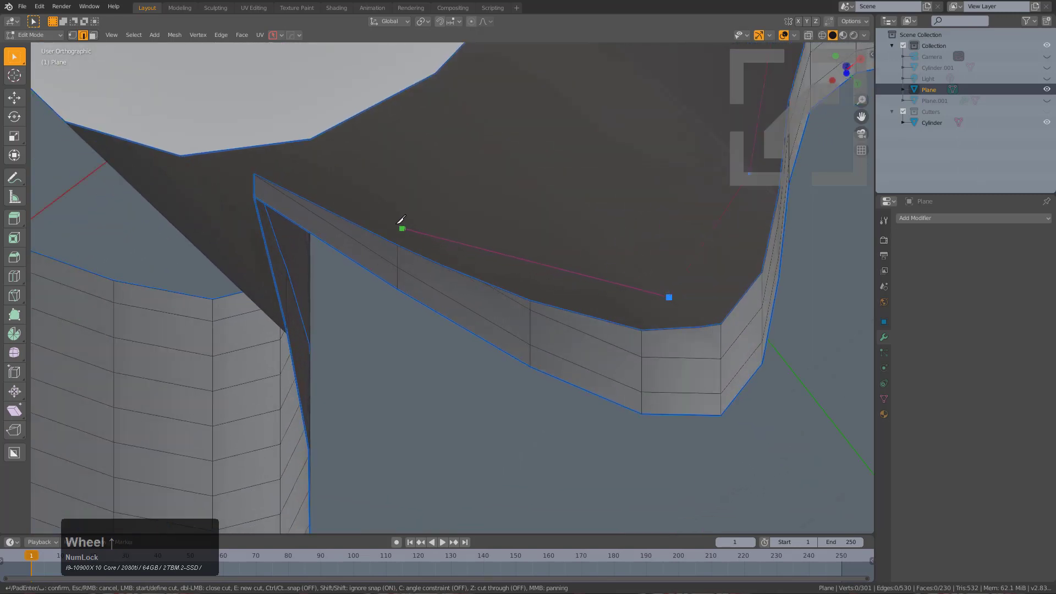
pyautogui.moveTo(324, 190); pyautogui.dragTo(502, 231, button='middle')
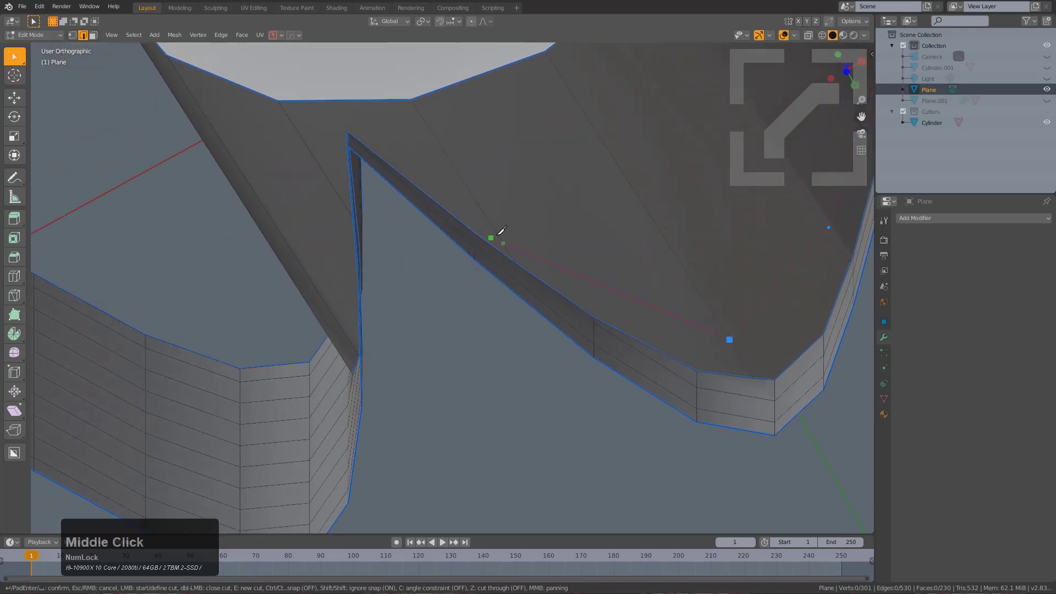
pyautogui.click(493, 226)
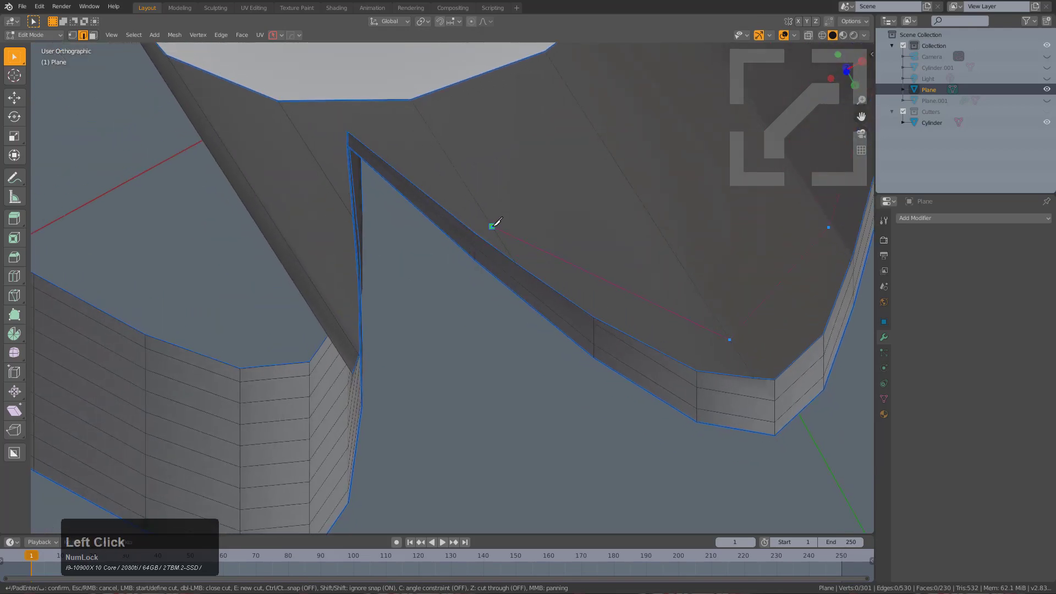
pyautogui.moveTo(331, 150); pyautogui.dragTo(484, 295, button='middle')
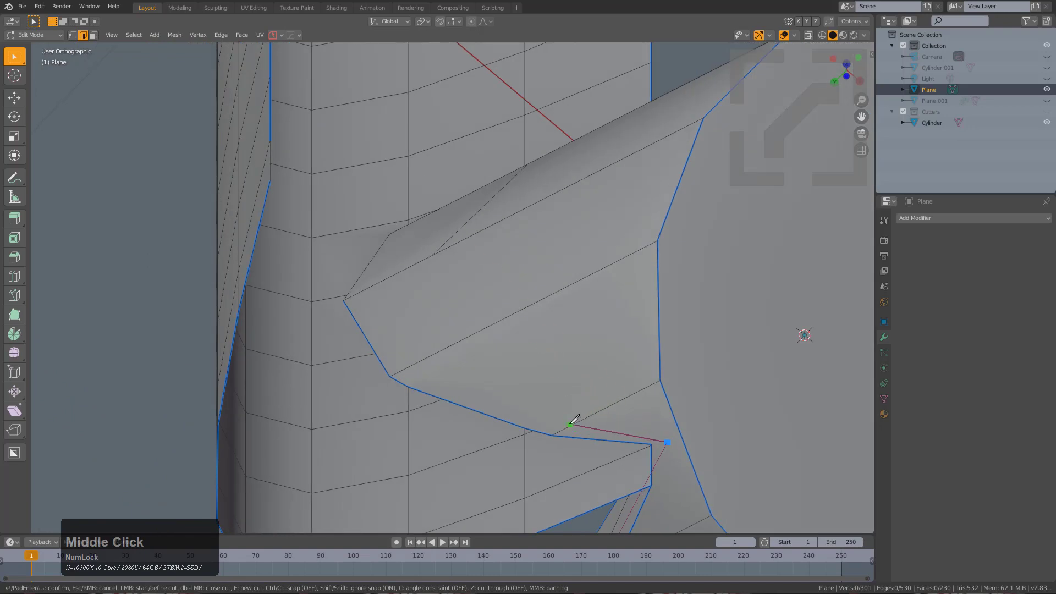
pyautogui.press('KP_Enter')
pyautogui.scroll(1, 706, 294)
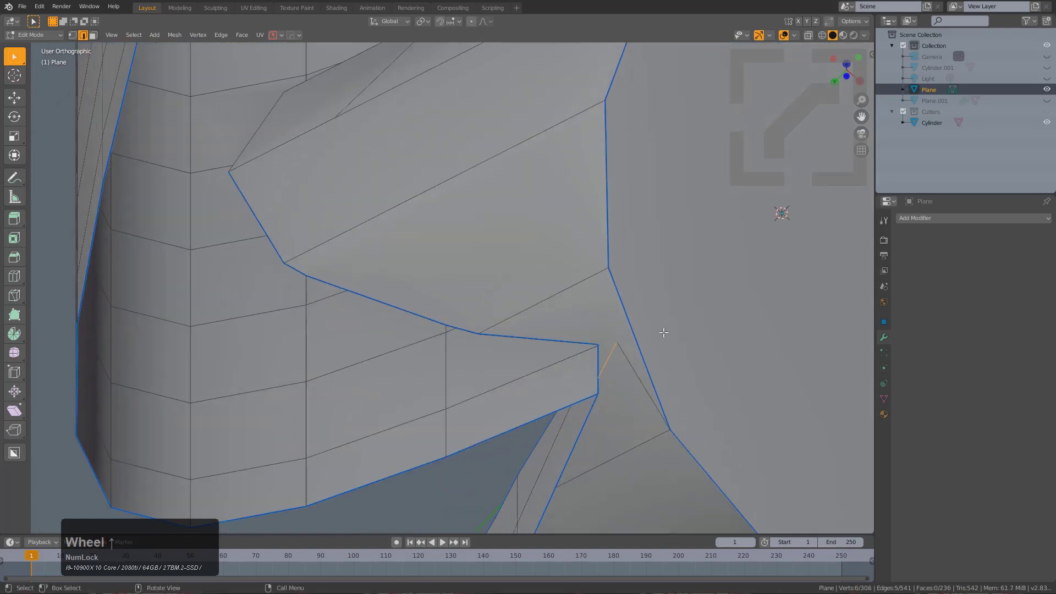
# Step: Knife-cut from the last cut's end along the outer side of the seam, around the corners and below the crease notch, joining the existing loop
pyautogui.press('k')
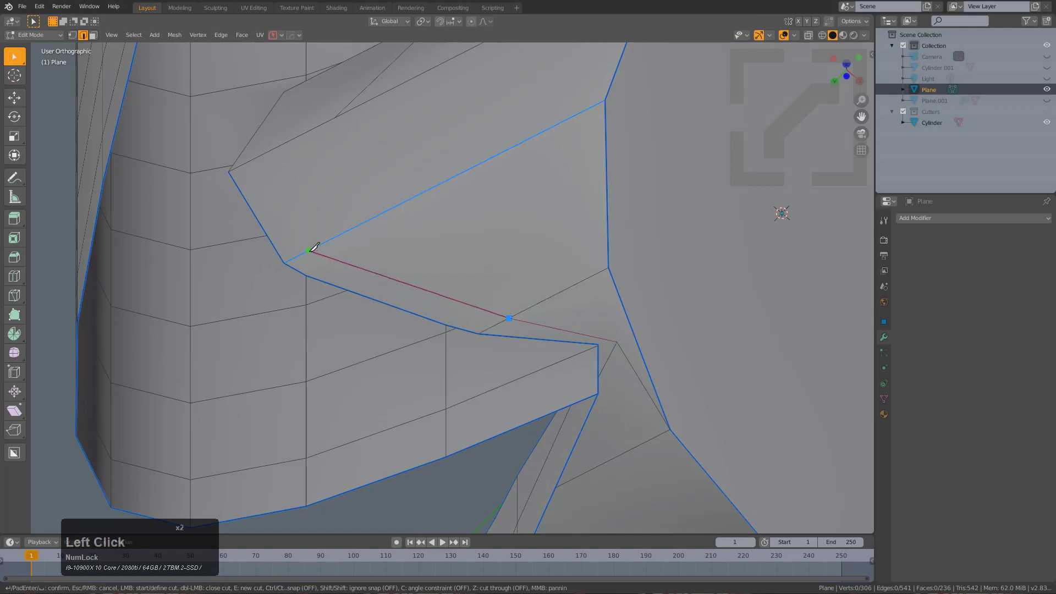
pyautogui.moveTo(263, 150); pyautogui.dragTo(427, 305, button='middle')
pyautogui.click(325, 213)
pyautogui.click(439, 308)
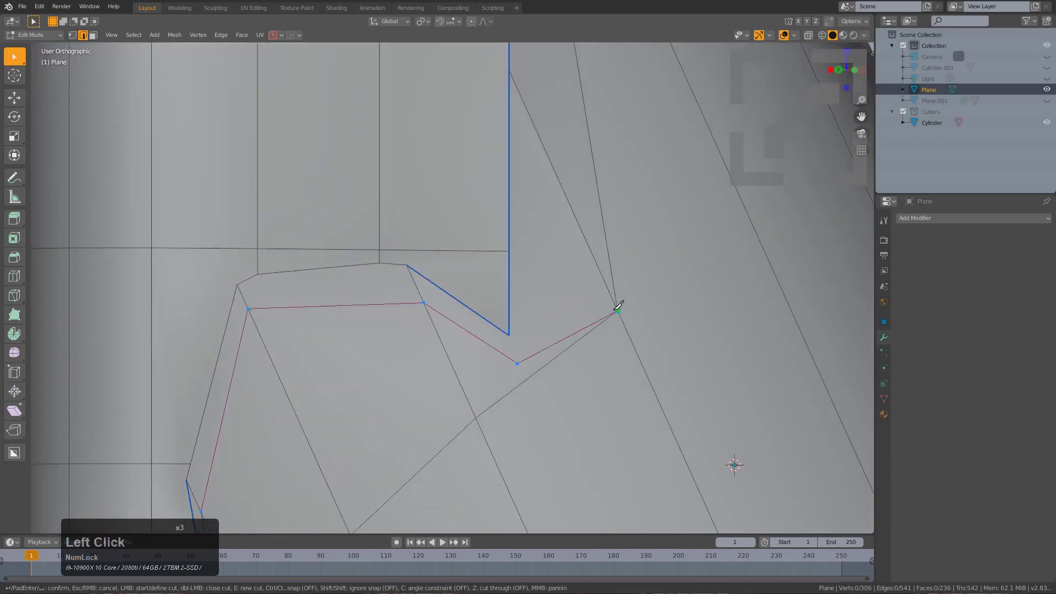
pyautogui.press('KP_Enter')
# Step: Examine the shading and the stray vertices along the seam around the new support loop, in object mode and up close
pyautogui.scroll(-3, 557, 351)
pyautogui.moveTo(556, 351); pyautogui.dragTo(510, 296, button='middle')
pyautogui.scroll(-3, 482, 329)
pyautogui.press('Tab')
pyautogui.scroll(1, 504, 283)
pyautogui.press('Tab')
pyautogui.scroll(3, 504, 283)
pyautogui.scroll(3, 468, 274)
pyautogui.keyDown('shift'); pyautogui.moveTo(426, 252); pyautogui.dragTo(520, 288, button='middle'); pyautogui.keyUp('shift')
pyautogui.scroll(3, 520, 289)
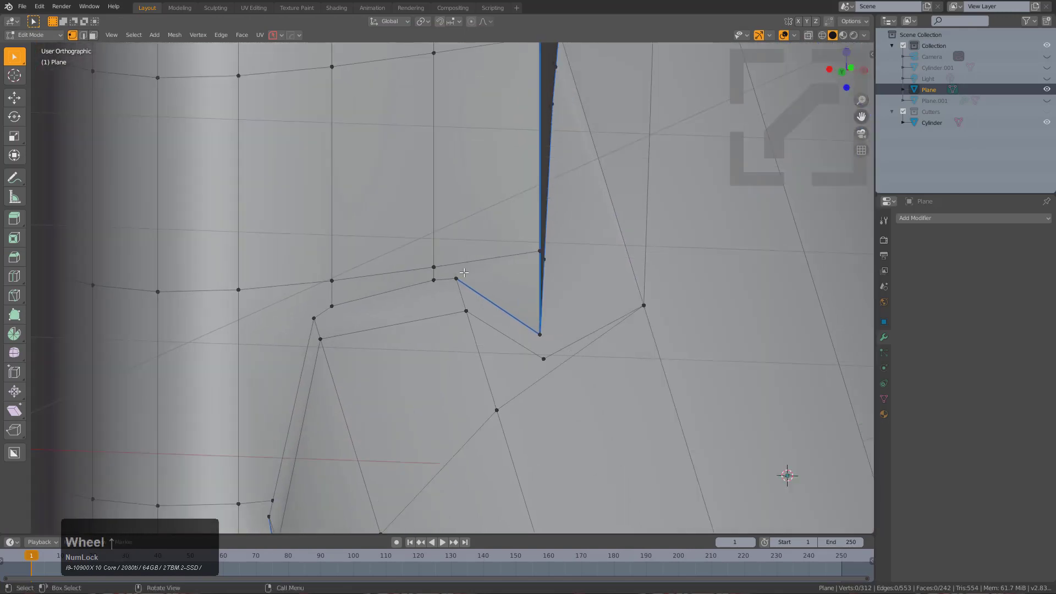
pyautogui.scroll(-4, 462, 346)
pyautogui.moveTo(461, 348); pyautogui.dragTo(352, 330, button='middle')
pyautogui.keyDown('shift'); pyautogui.moveTo(352, 330); pyautogui.dragTo(410, 284, button='middle'); pyautogui.keyUp('shift')
pyautogui.scroll(2, 345, 262)
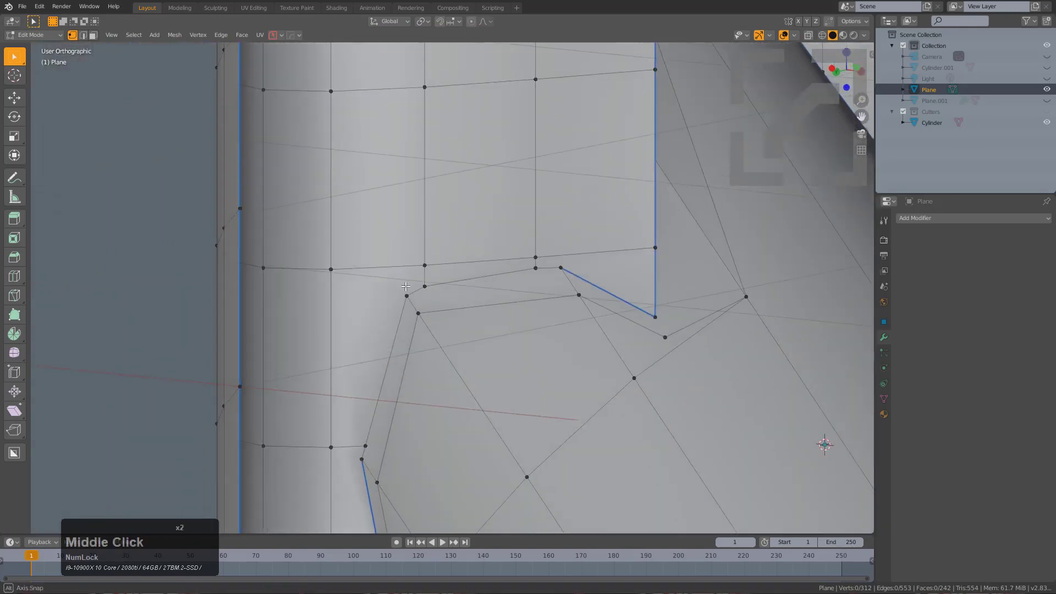
pyautogui.scroll(-2, 427, 325)
pyautogui.keyDown('shift'); pyautogui.moveTo(426, 341); pyautogui.dragTo(467, 248, button='middle'); pyautogui.keyUp('shift')
pyautogui.scroll(-1, 468, 253)
pyautogui.moveTo(468, 259); pyautogui.dragTo(479, 278, button='middle')
pyautogui.scroll(5, 478, 278)
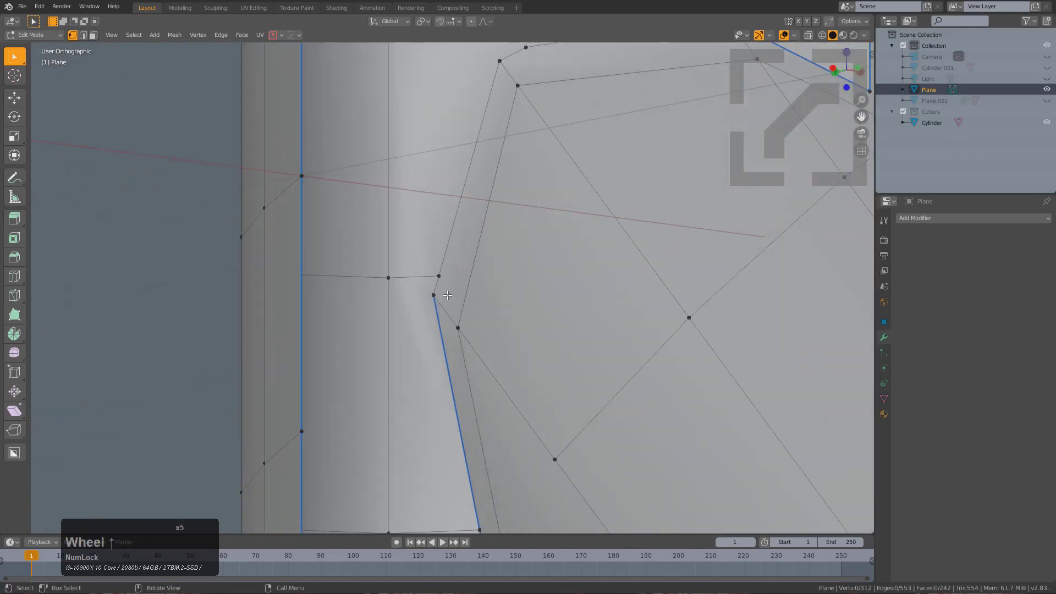
# Step: Merge the stray vertex beside the sharp seam's upper end into the seam vertex with At Last, and slide the neighbouring plane vertex along its edge
pyautogui.click(440, 282)
pyautogui.press('m')
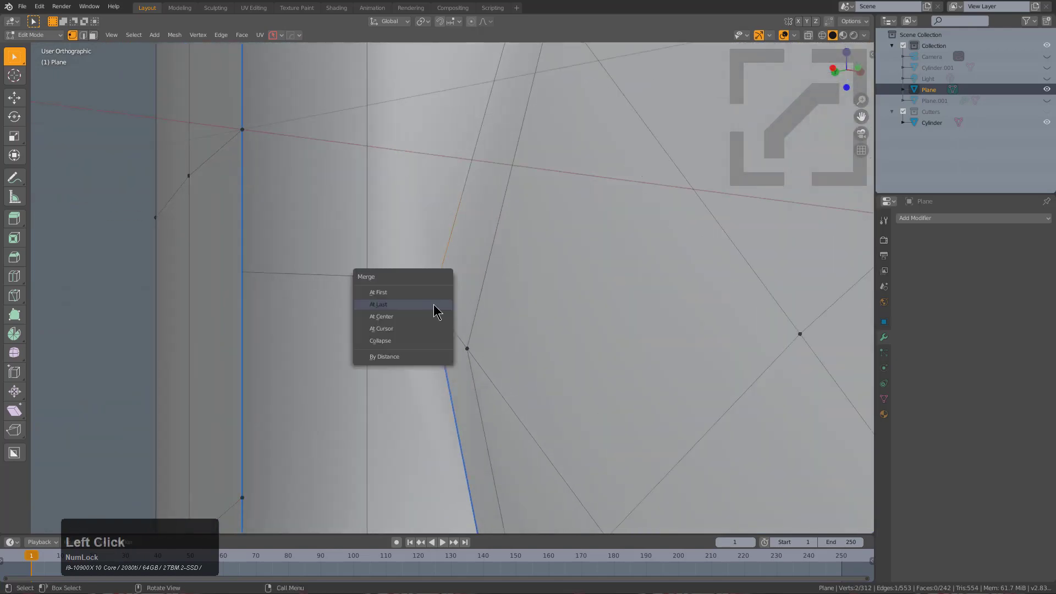
pyautogui.click(436, 307)
pyautogui.press('g')
pyautogui.press('g')
pyautogui.click(365, 297)
pyautogui.scroll(-3, 455, 237)
pyautogui.scroll(2, 476, 311)
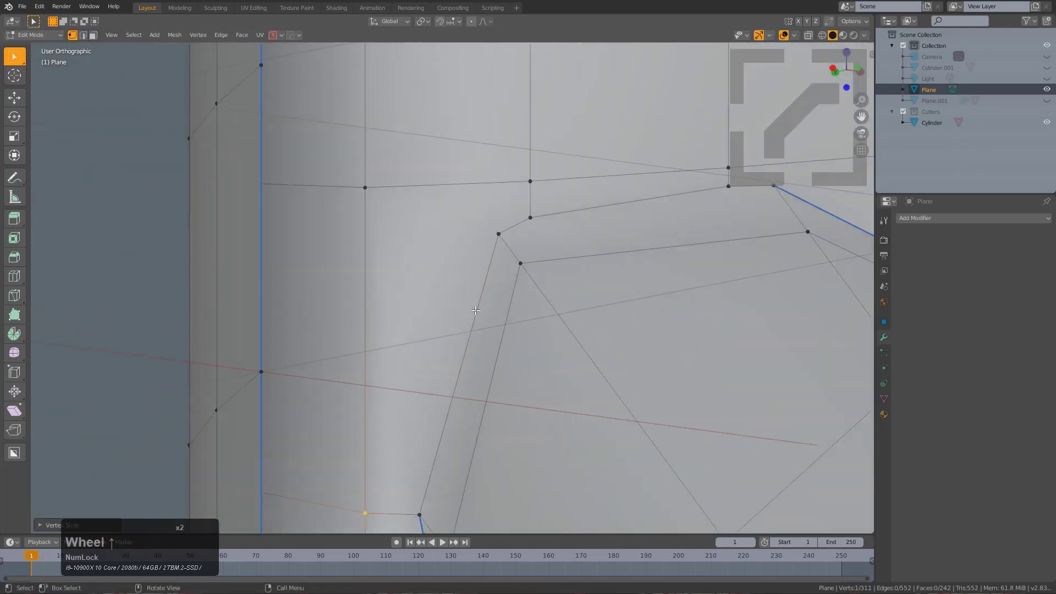
# Step: Knife-cut an edge from the seam's upper corner vertex to the nearby vertex on the plane's vertical edge
pyautogui.press('k')
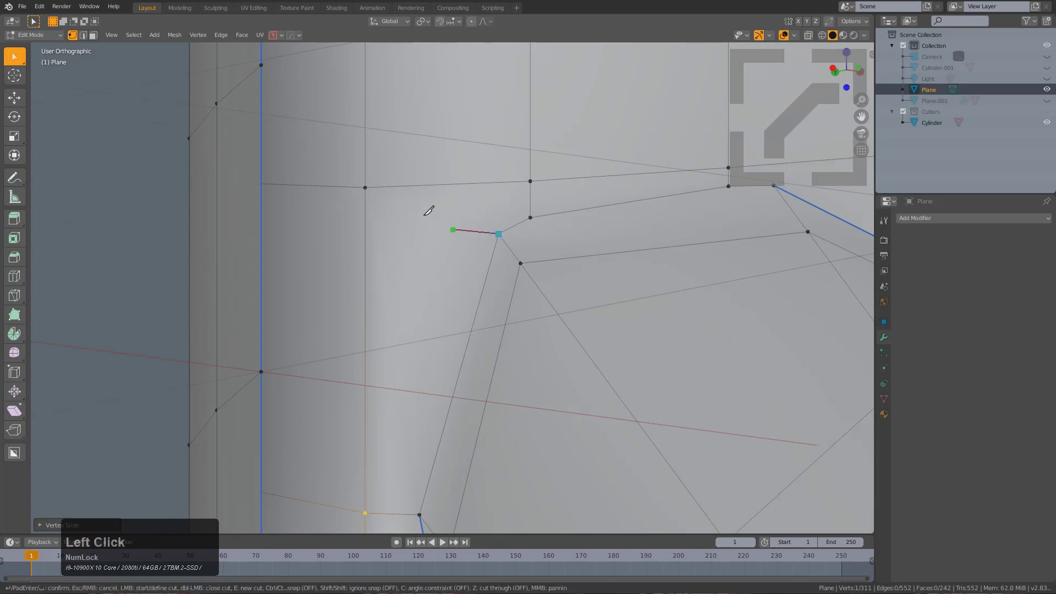
pyautogui.click(365, 187)
pyautogui.press('KP_Enter')
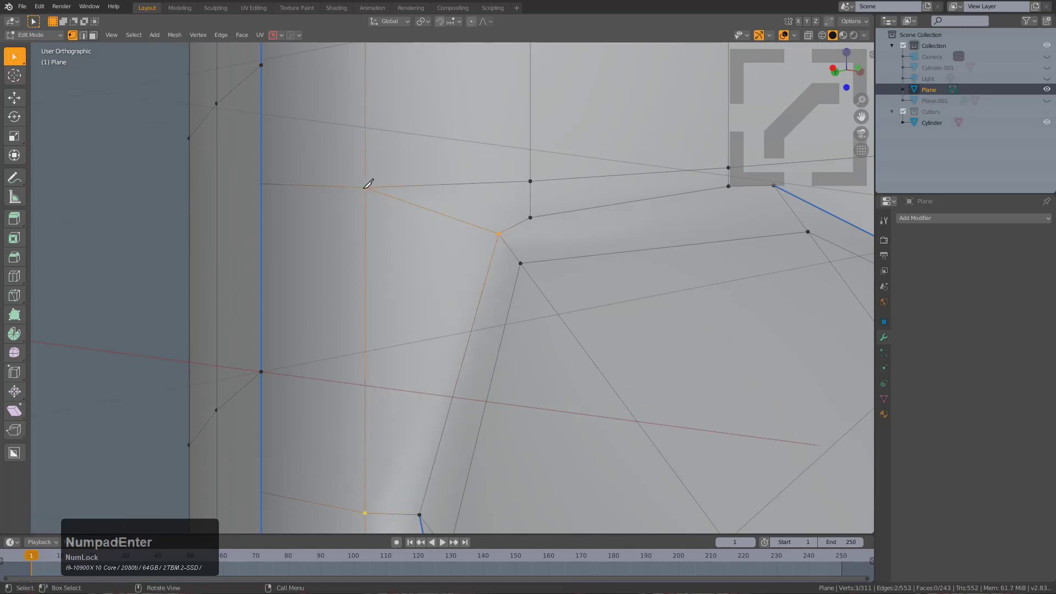
pyautogui.click(365, 188)
# Step: Slide the plane vertex just above the seam's upper corner sideways along its horizontal edge toward the notch
pyautogui.scroll(-3, 664, 219)
pyautogui.scroll(3, 529, 308)
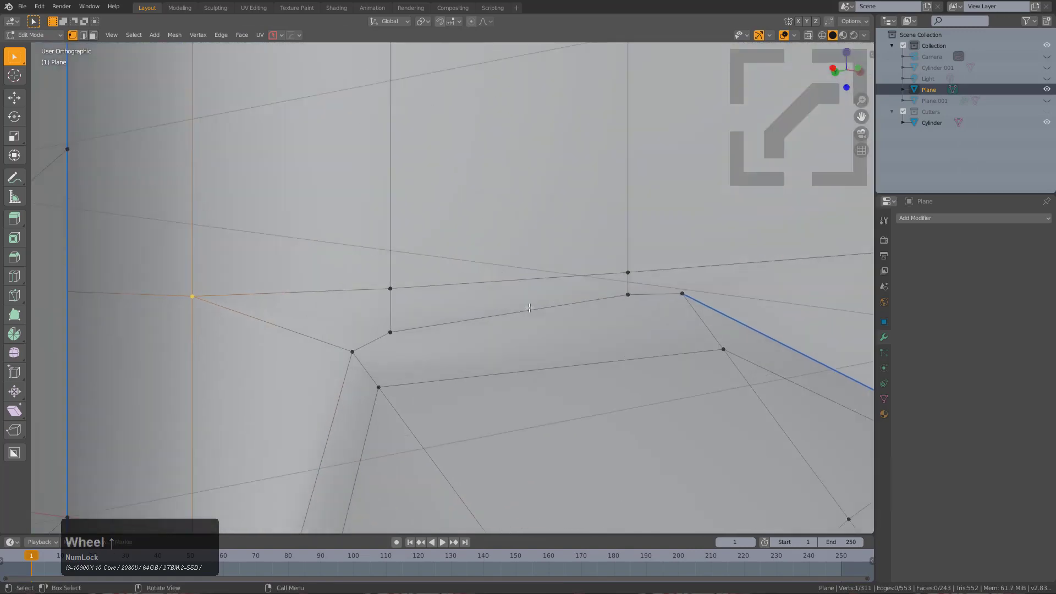
pyautogui.scroll(-1, 402, 310)
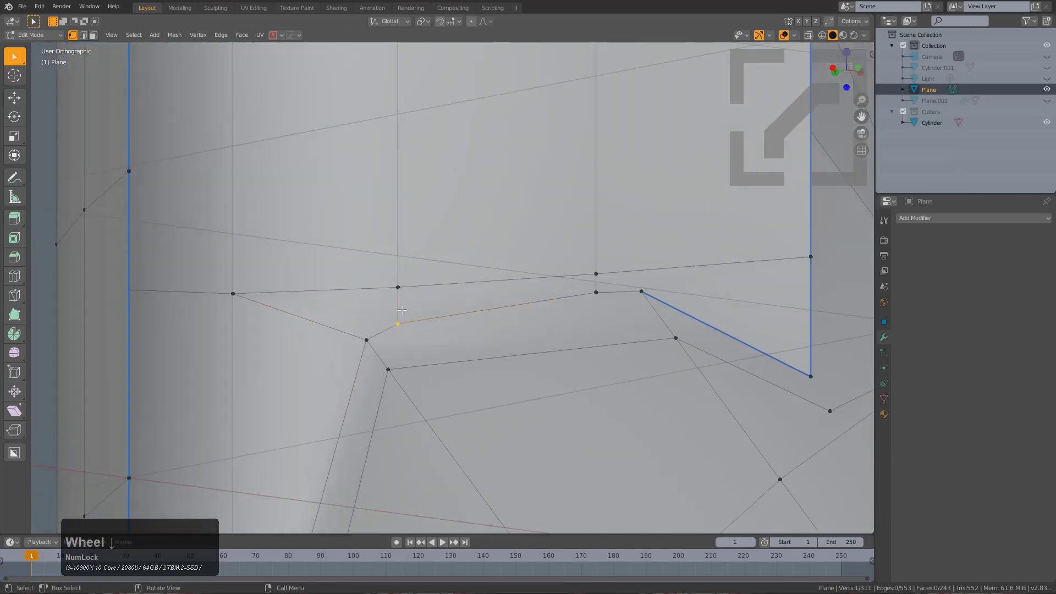
pyautogui.moveTo(394, 318); pyautogui.dragTo(391, 292, button='middle')
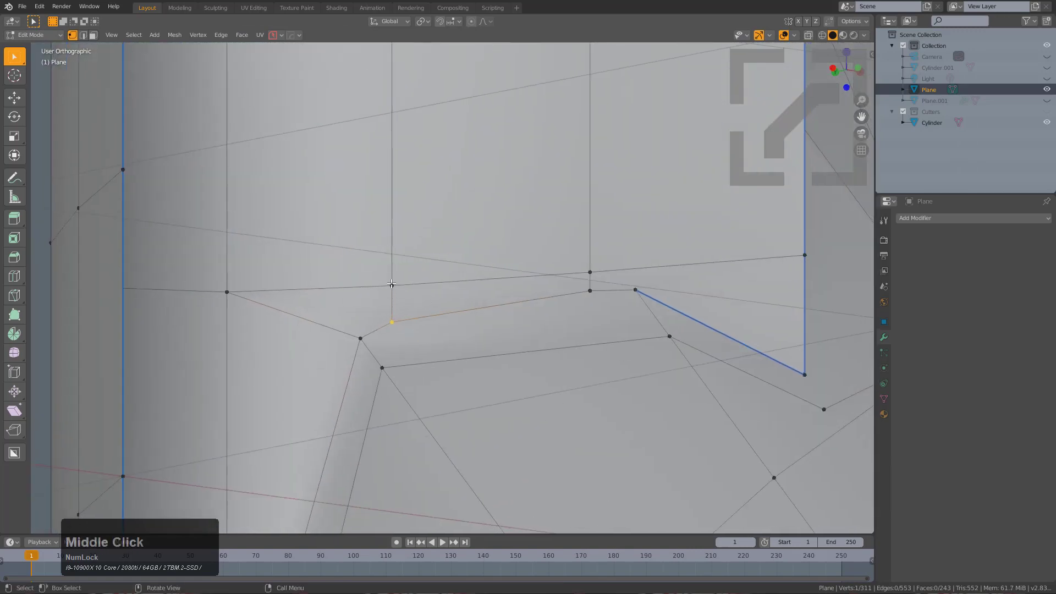
pyautogui.keyDown('shift'); pyautogui.click(392, 284); pyautogui.keyUp('shift')
pyautogui.press('g')
pyautogui.press('g')
pyautogui.click(409, 283)
# Step: Merge the extra seam vertex near the notch into the adjacent vertex where the sharp edge starts
pyautogui.scroll(-4, 484, 308)
pyautogui.moveTo(549, 342); pyautogui.dragTo(434, 306, button='middle')
pyautogui.scroll(2, 527, 398)
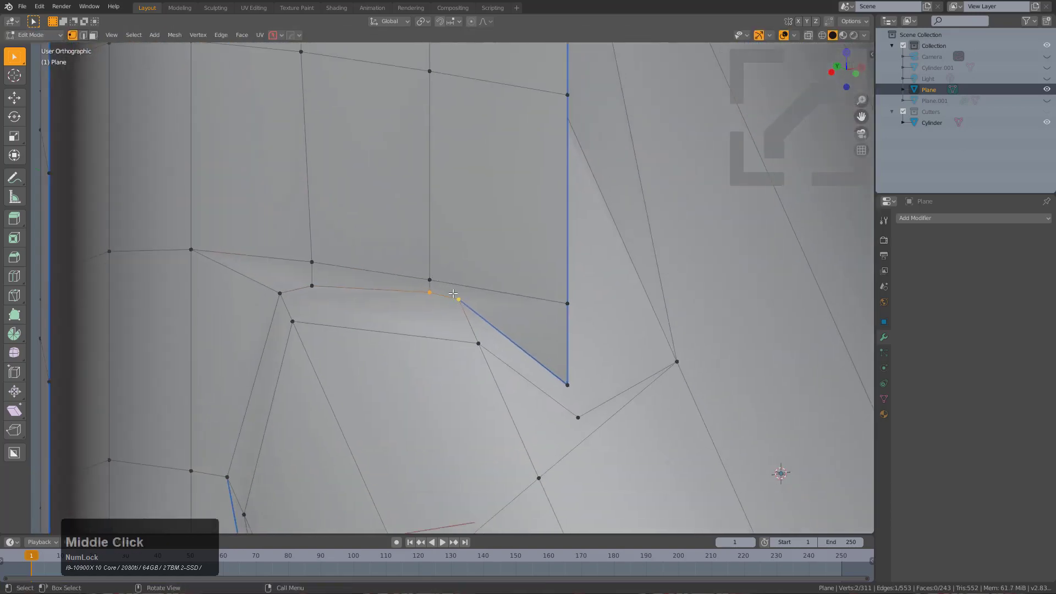
pyautogui.scroll(4, 456, 282)
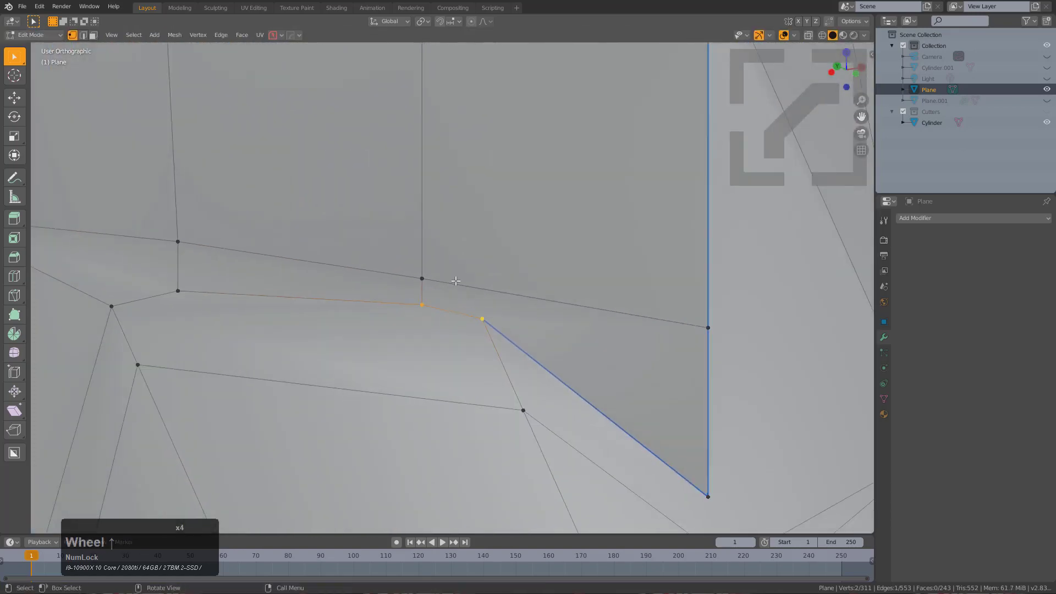
pyautogui.press('m')
pyautogui.click(467, 308)
# Step: Slide the plane vertex above the merged point along its horizontal edge toward the notch
pyautogui.click(445, 280)
pyautogui.press('g')
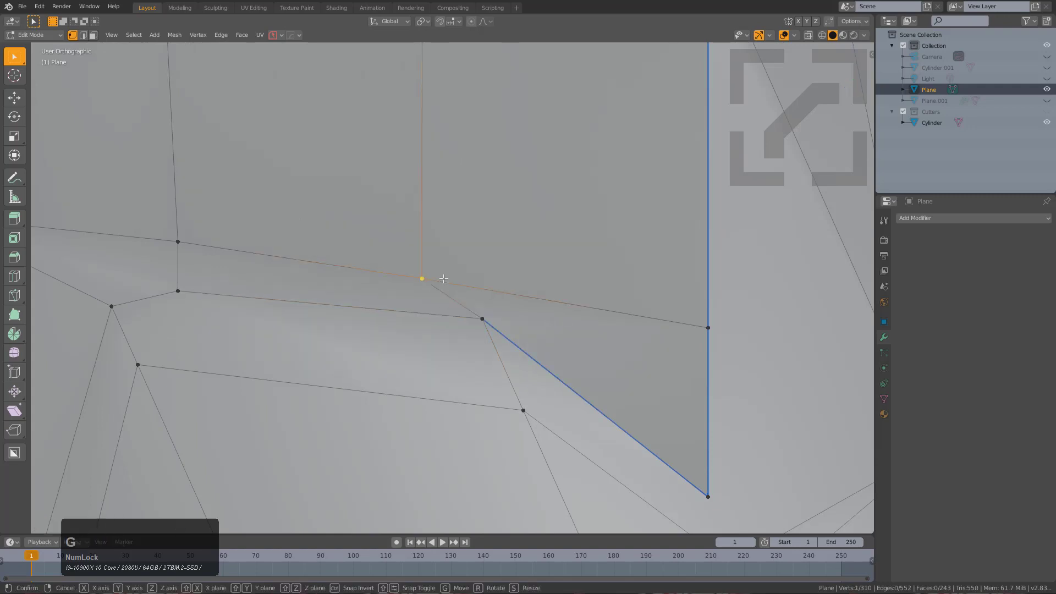
pyautogui.press('g')
pyautogui.click(473, 277)
# Step: Connect the lower vertex on the cylinder's lengthwise edge to the seam vertex beside the upper corner with a new edge across the support loop
pyautogui.moveTo(473, 277); pyautogui.dragTo(429, 275, button='middle')
pyautogui.scroll(-4, 429, 275)
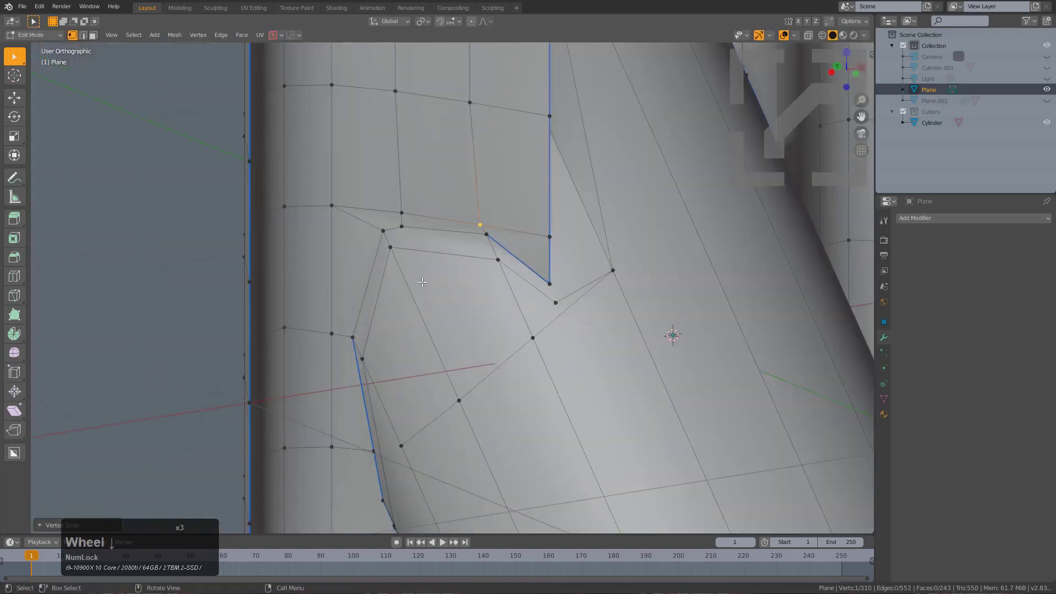
pyautogui.scroll(2, 432, 273)
pyautogui.click(469, 452)
pyautogui.keyDown('shift'); pyautogui.click(387, 203); pyautogui.keyUp('shift')
pyautogui.moveTo(387, 203); pyautogui.dragTo(308, 182, button='middle')
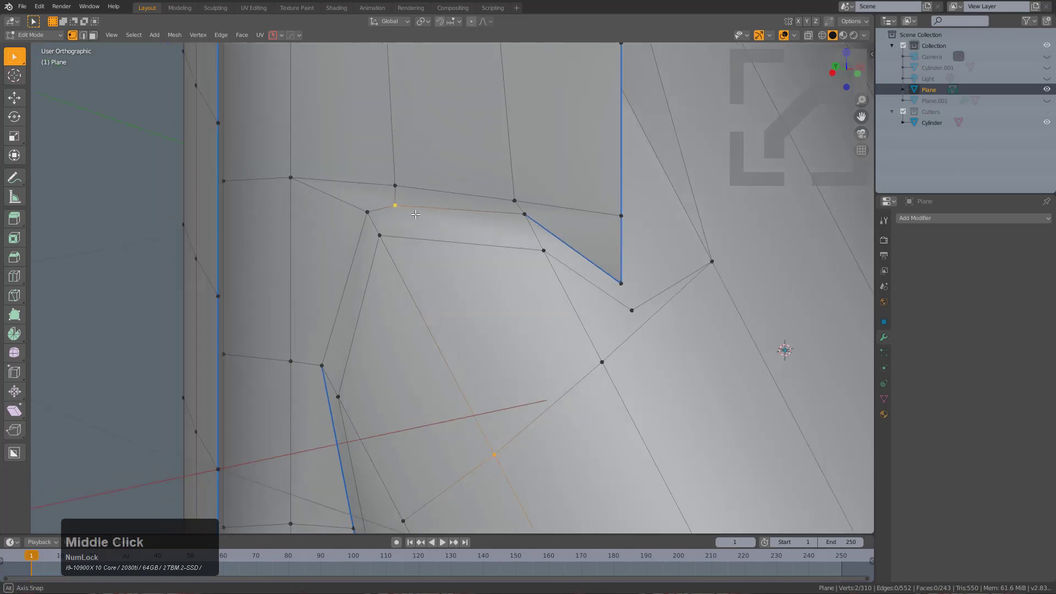
pyautogui.scroll(2, 299, 175)
pyautogui.press('j')
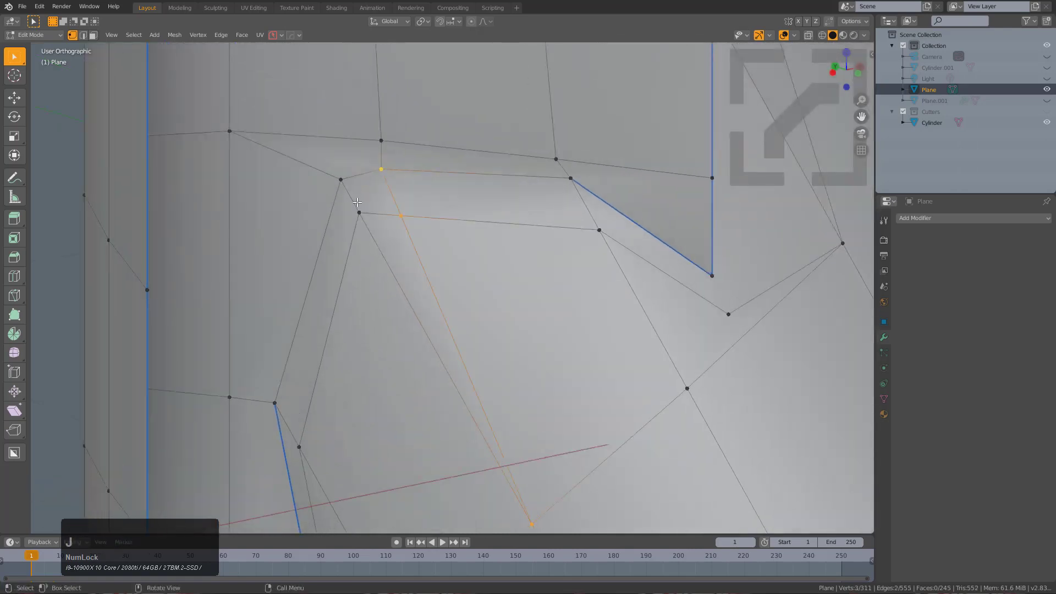
pyautogui.hotkey('ctrl', 'r')
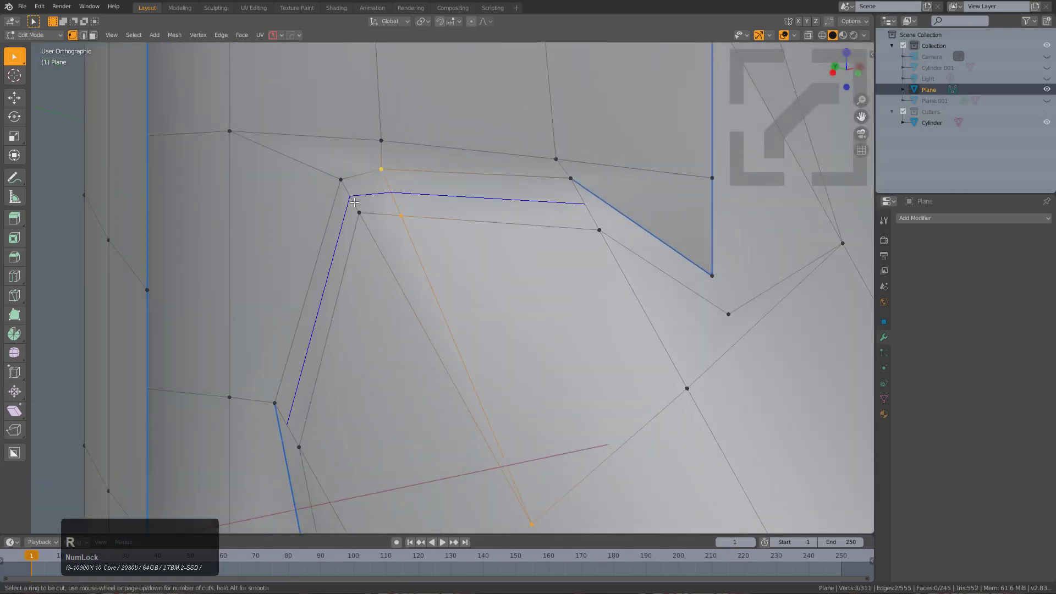
pyautogui.rightClick(395, 191)
pyautogui.click(341, 182)
pyautogui.press('g')
pyautogui.press('g')
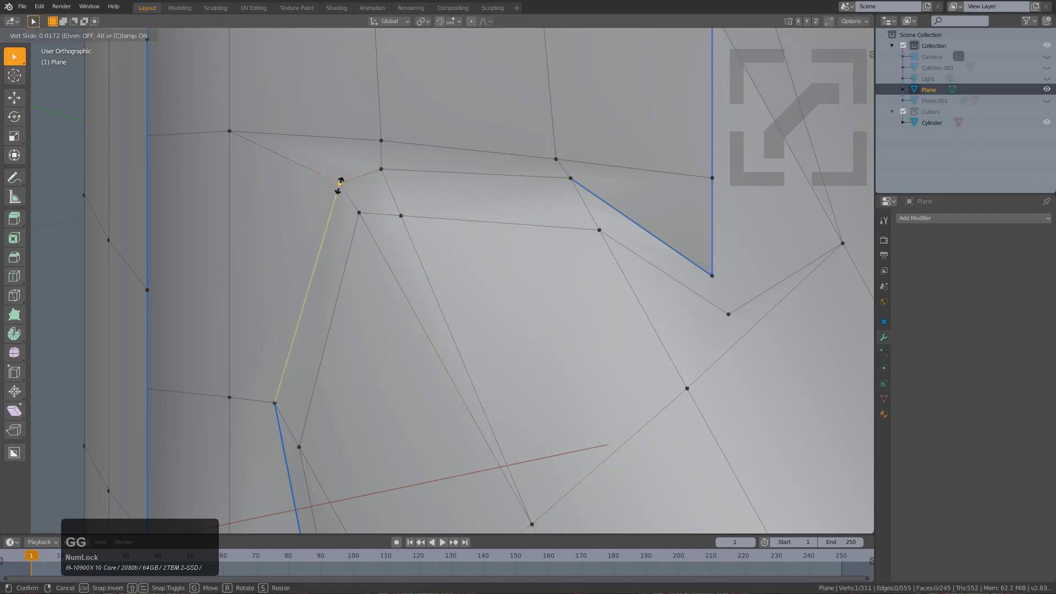
pyautogui.click(340, 185)
# Step: Slide the seam vertex beside the upper corner slightly along the seam toward the notch and check the shading in object mode
pyautogui.press('g')
pyautogui.press('g')
pyautogui.click(385, 167)
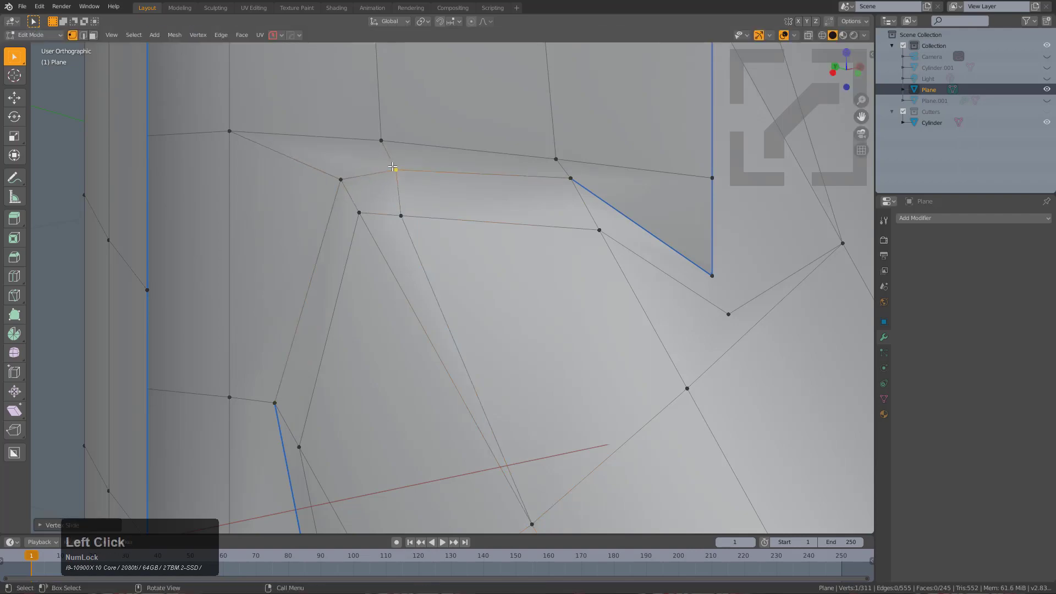
pyautogui.scroll(-3, 529, 251)
pyautogui.scroll(-2, 528, 251)
pyautogui.press('Tab')
pyautogui.scroll(2, 458, 264)
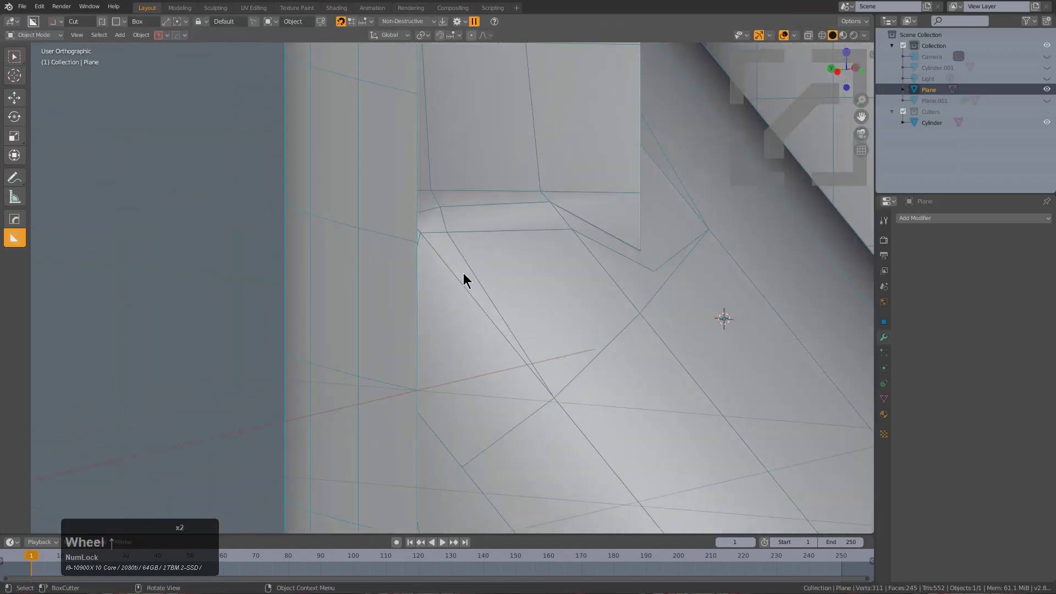
pyautogui.moveTo(434, 259)
pyautogui.mouseDown(button='middle')
pyautogui.moveTo(412, 243)
pyautogui.moveTo(424, 266)
pyautogui.mouseUp(button='middle')
pyautogui.press('Tab')
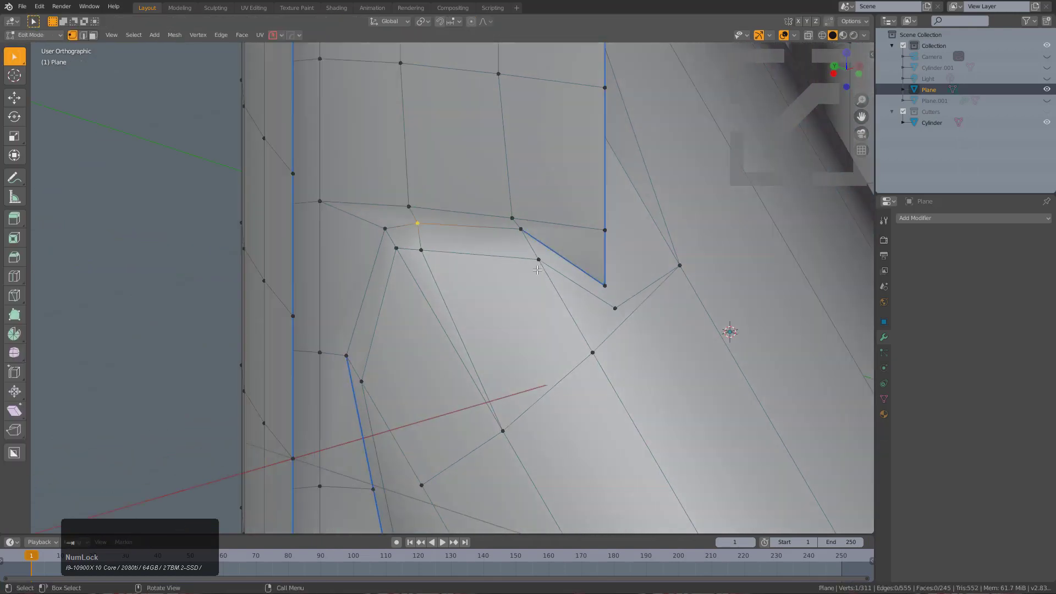
# Step: Connect the notch's tip vertex to the support-loop vertex below it, and connect that one to the neighbouring vertex on the cylinder's lengthwise edge
pyautogui.keyDown('shift'); pyautogui.scroll(2, 540, 282); pyautogui.keyUp('shift')
pyautogui.keyDown('shift'); pyautogui.moveTo(540, 281); pyautogui.dragTo(371, 284, button='middle'); pyautogui.keyUp('shift')
pyautogui.scroll(1, 371, 297)
pyautogui.click(360, 312)
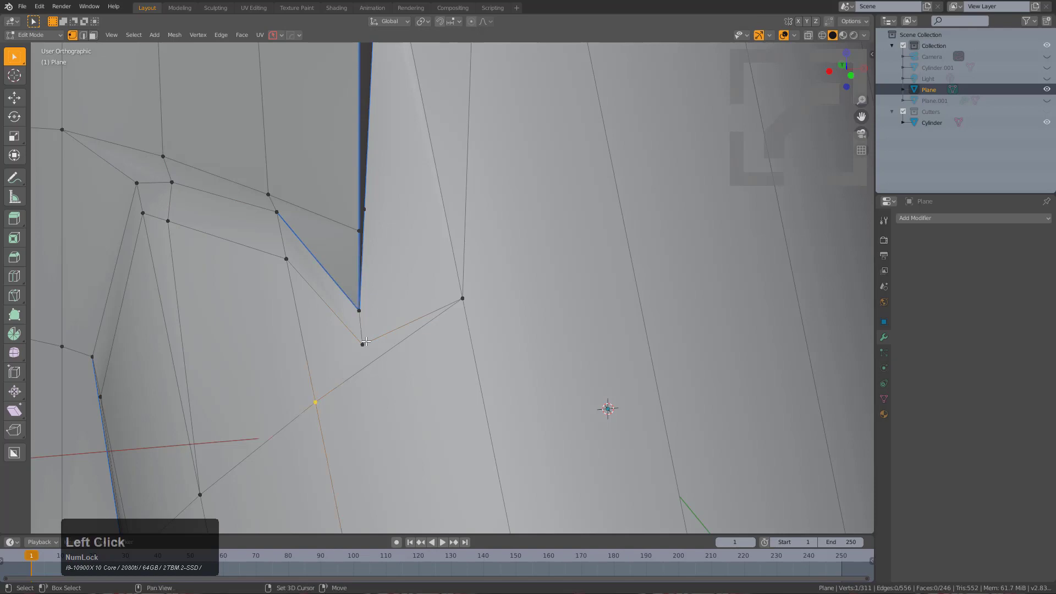
pyautogui.press('j')
pyautogui.moveTo(385, 328); pyautogui.dragTo(334, 330, button='middle')
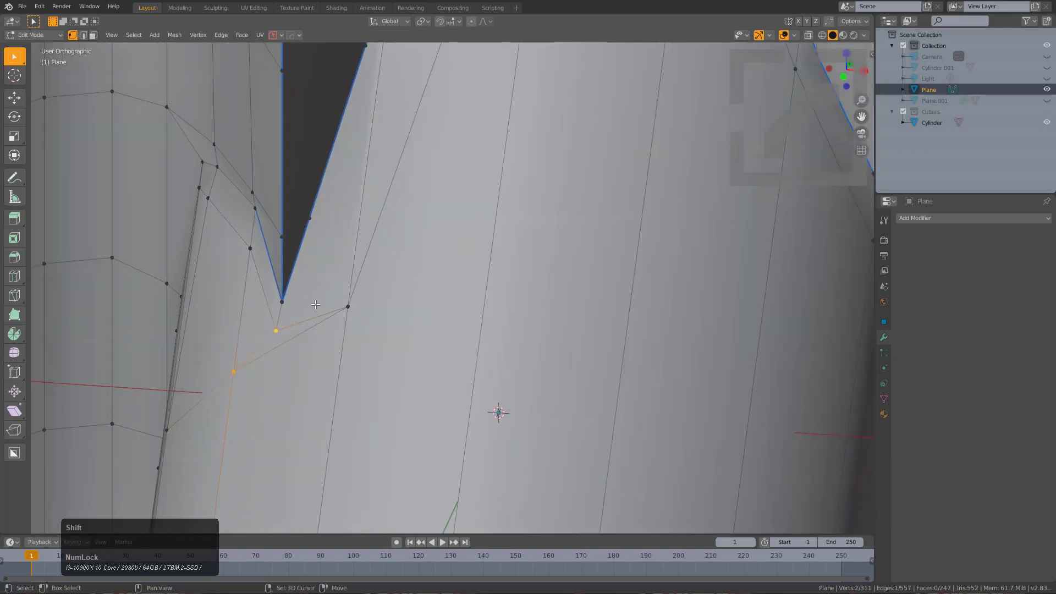
# Step: Connect the lowest seam vertex above the notch's tip to the support-loop vertex below it on the cylinder's lengthwise edge
pyautogui.keyDown('shift'); pyautogui.moveTo(297, 231); pyautogui.dragTo(303, 280, button='middle'); pyautogui.keyUp('shift')
pyautogui.scroll(1, 304, 280)
pyautogui.moveTo(304, 280); pyautogui.dragTo(290, 281, button='middle')
pyautogui.scroll(-1, 290, 282)
pyautogui.click(291, 279)
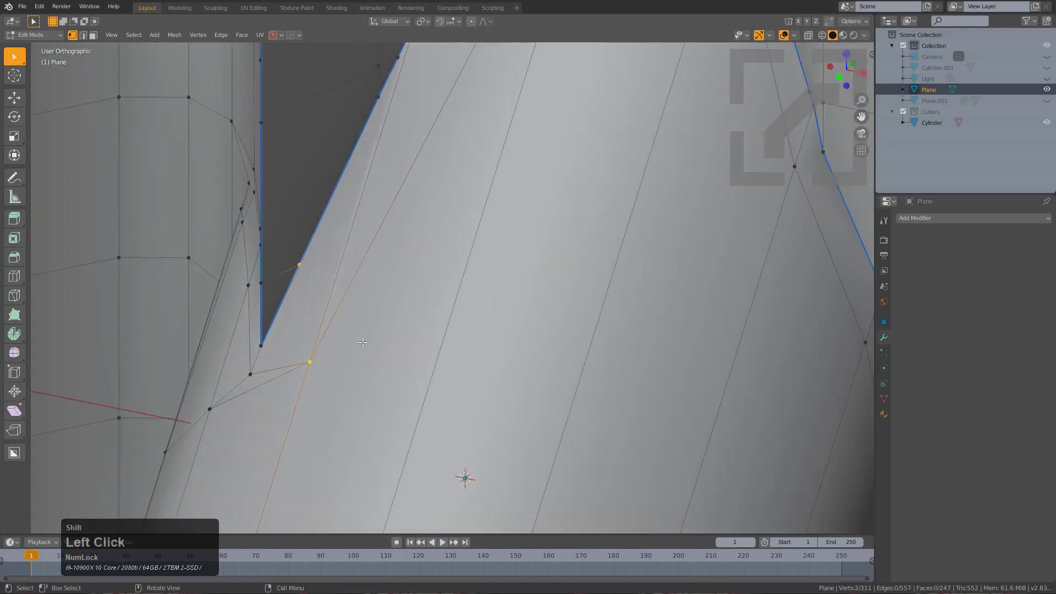
pyautogui.moveTo(363, 342); pyautogui.dragTo(385, 359, button='middle')
pyautogui.press('KP_Decimal')
pyautogui.scroll(2, 460, 297)
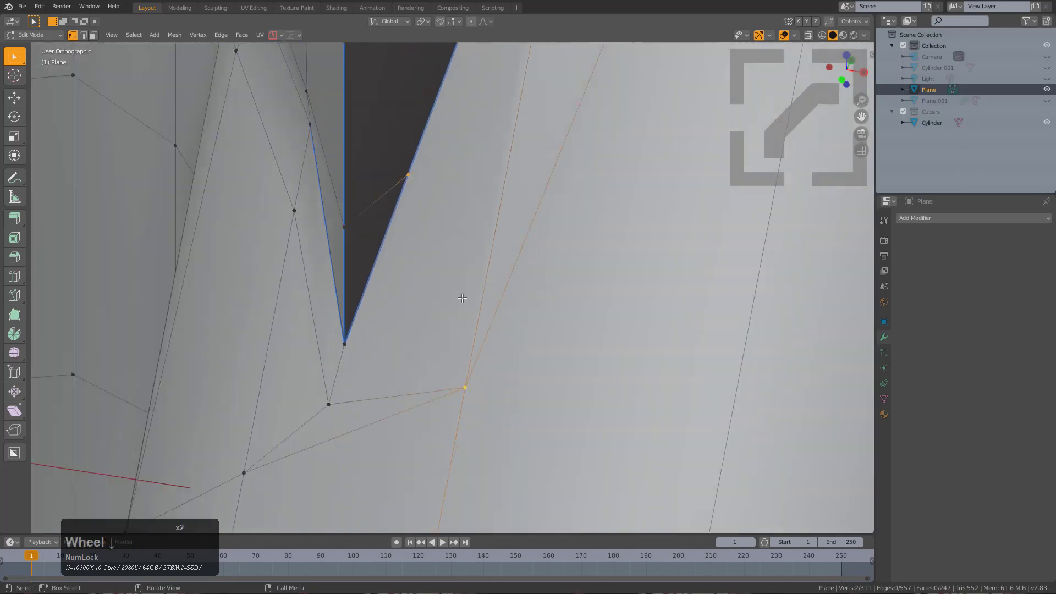
pyautogui.press('n')
pyautogui.moveTo(462, 292); pyautogui.dragTo(428, 311, button='middle')
pyautogui.press('n')
pyautogui.scroll(-1, 407, 321)
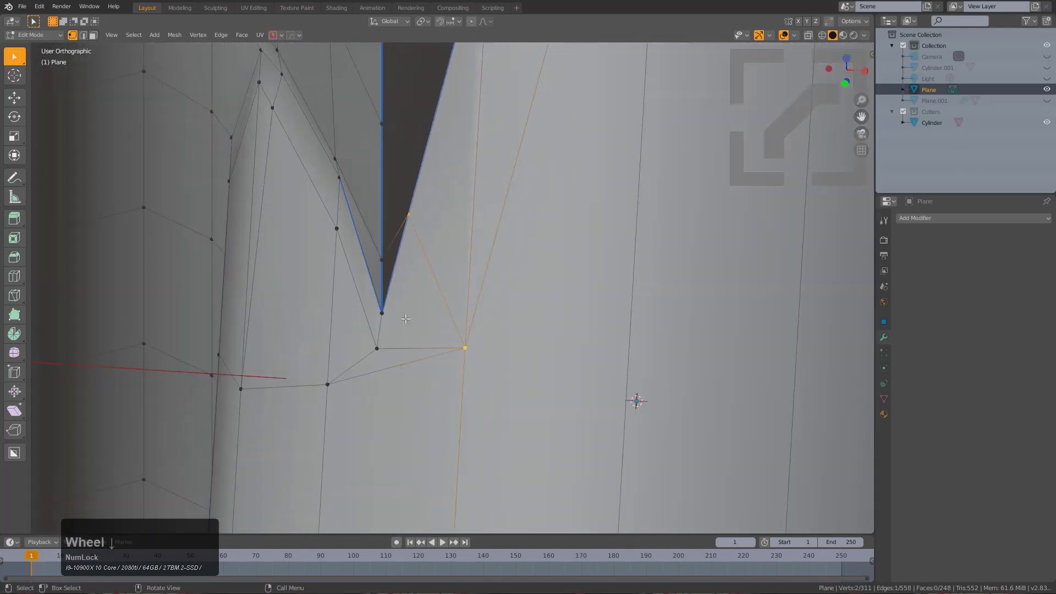
# Step: Knife a support cut on the cylinder from the vertex below the notch's tip up alongside the seam to the support vertex near the apex
pyautogui.press('k')
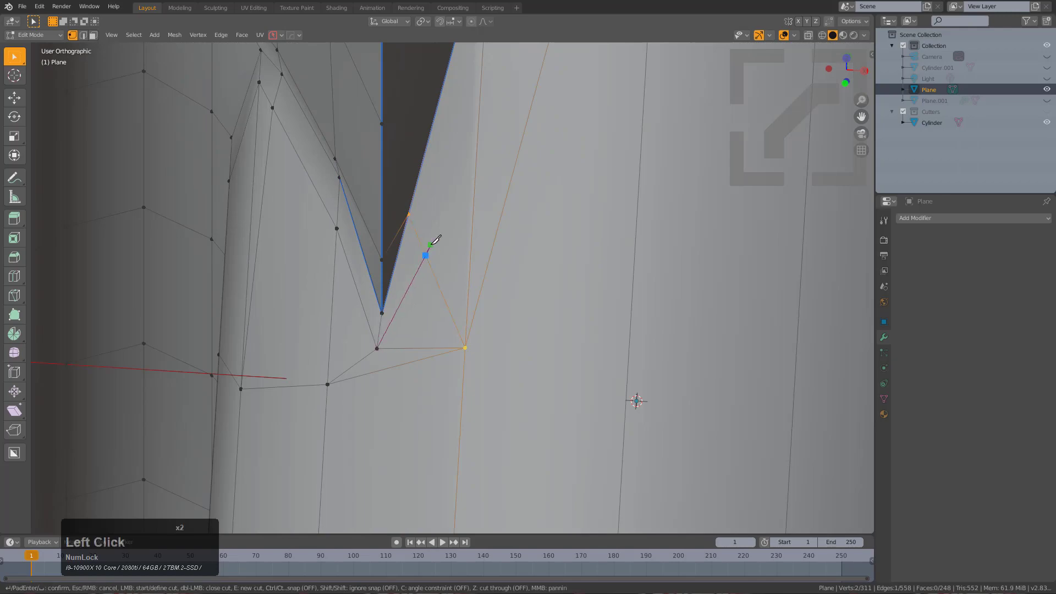
pyautogui.moveTo(436, 240); pyautogui.dragTo(460, 323, button='middle')
pyautogui.scroll(3, 434, 330)
pyautogui.click(432, 279)
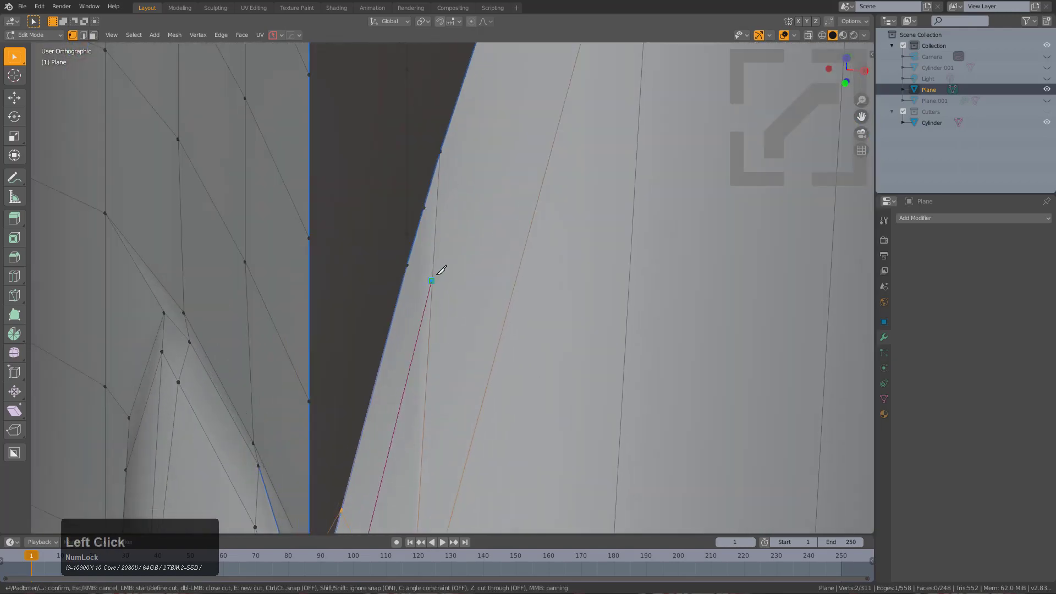
pyautogui.moveTo(442, 270); pyautogui.dragTo(425, 424, button='middle')
pyautogui.scroll(3, 496, 259)
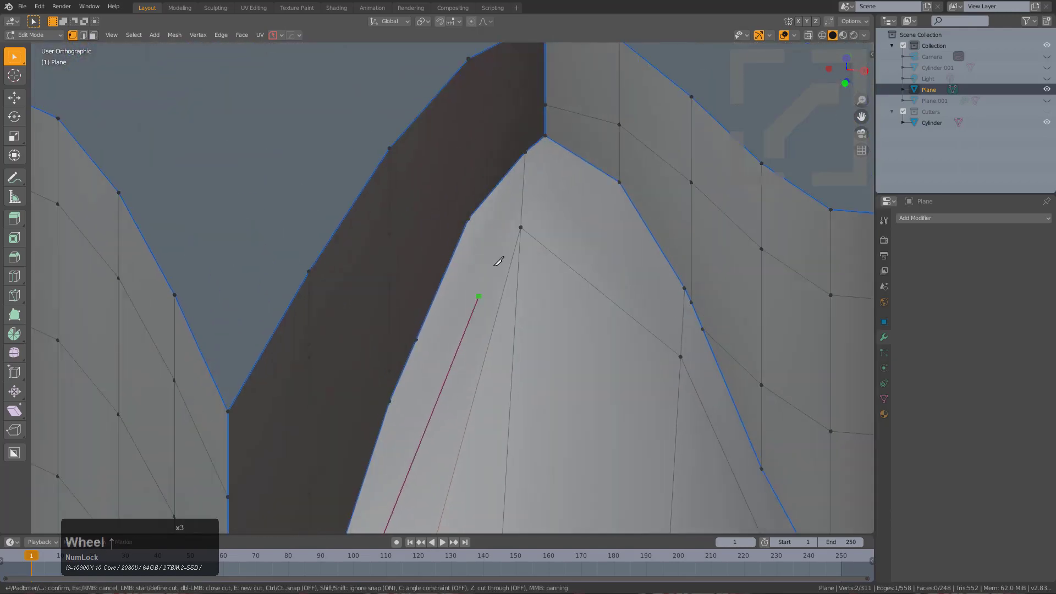
pyautogui.click(521, 227)
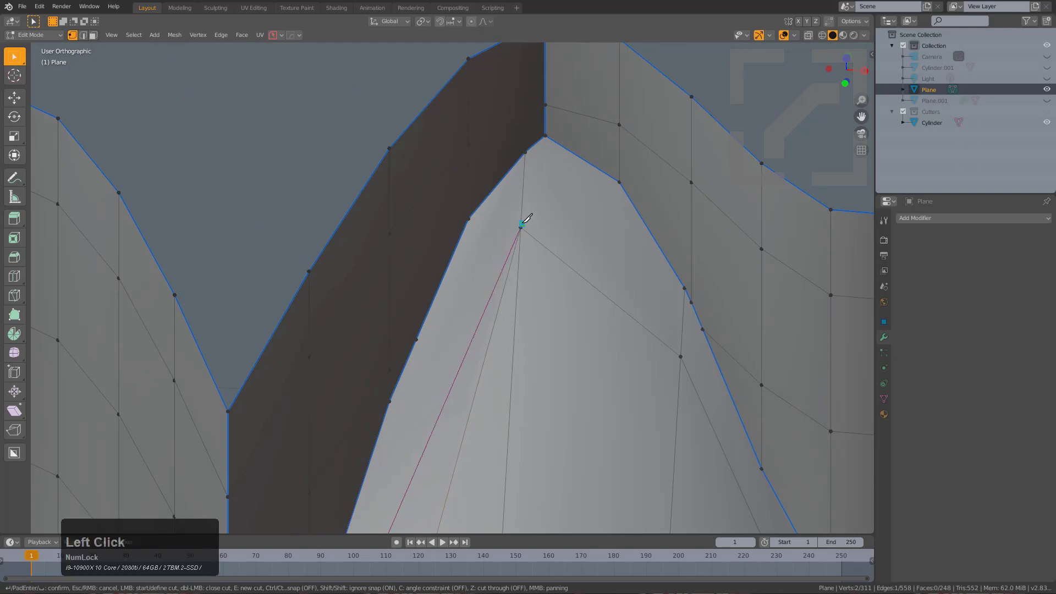
pyautogui.press('KP_Enter')
pyautogui.moveTo(527, 219); pyautogui.dragTo(441, 486, button='middle')
pyautogui.hotkey('alt', 'a')
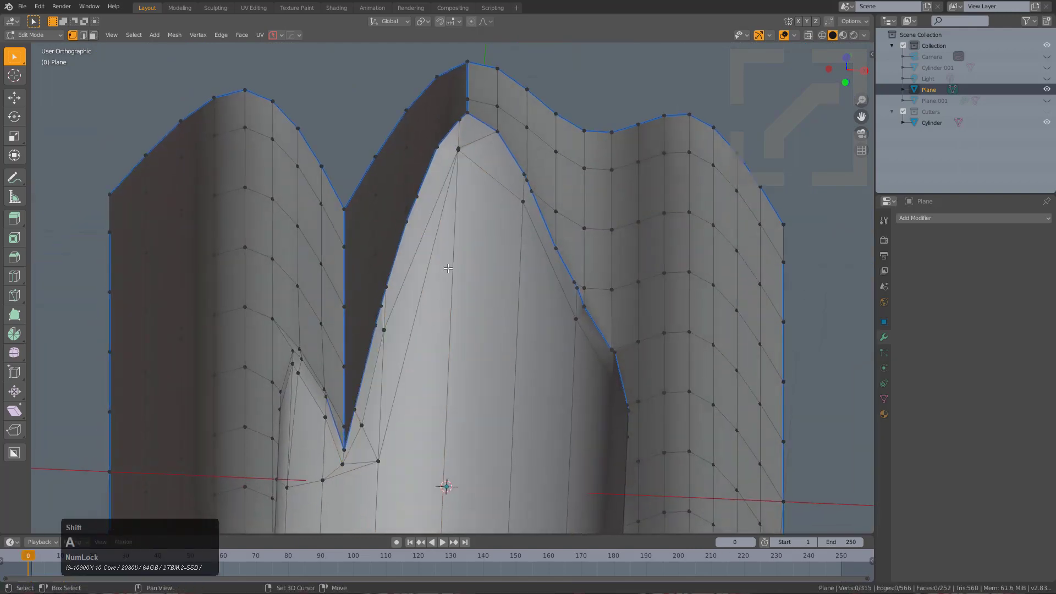
# Step: Knife an edge across the recessed plane wall from the vertex on the vertical crease above the notch to the wall vertex beside the seam
pyautogui.scroll(3, 478, 223)
pyautogui.scroll(-1, 478, 222)
pyautogui.moveTo(477, 223); pyautogui.dragTo(440, 201, button='middle')
pyautogui.scroll(2, 443, 212)
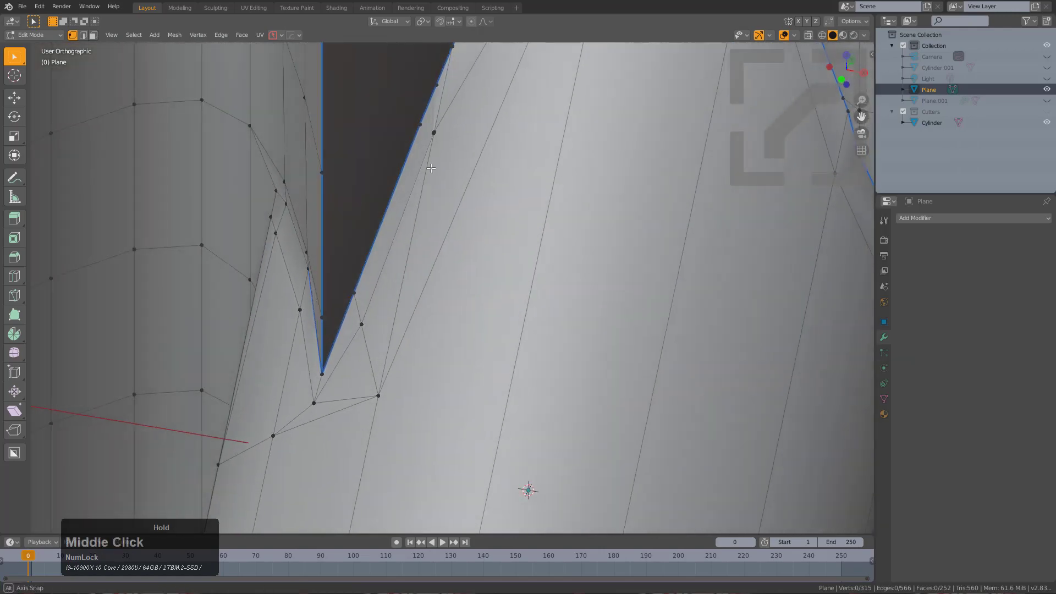
pyautogui.keyDown('shift'); pyautogui.moveTo(429, 147); pyautogui.dragTo(530, 279, button='middle'); pyautogui.keyUp('shift')
pyautogui.click(501, 269)
pyautogui.scroll(-3, 501, 275)
pyautogui.scroll(2, 530, 279)
pyautogui.scroll(-2, 509, 250)
pyautogui.keyDown('shift'); pyautogui.moveTo(505, 370); pyautogui.dragTo(416, 290, button='middle'); pyautogui.keyUp('shift')
pyautogui.scroll(3, 515, 274)
pyautogui.scroll(1, 370, 245)
pyautogui.moveTo(416, 290); pyautogui.dragTo(443, 303, button='middle')
pyautogui.press('k')
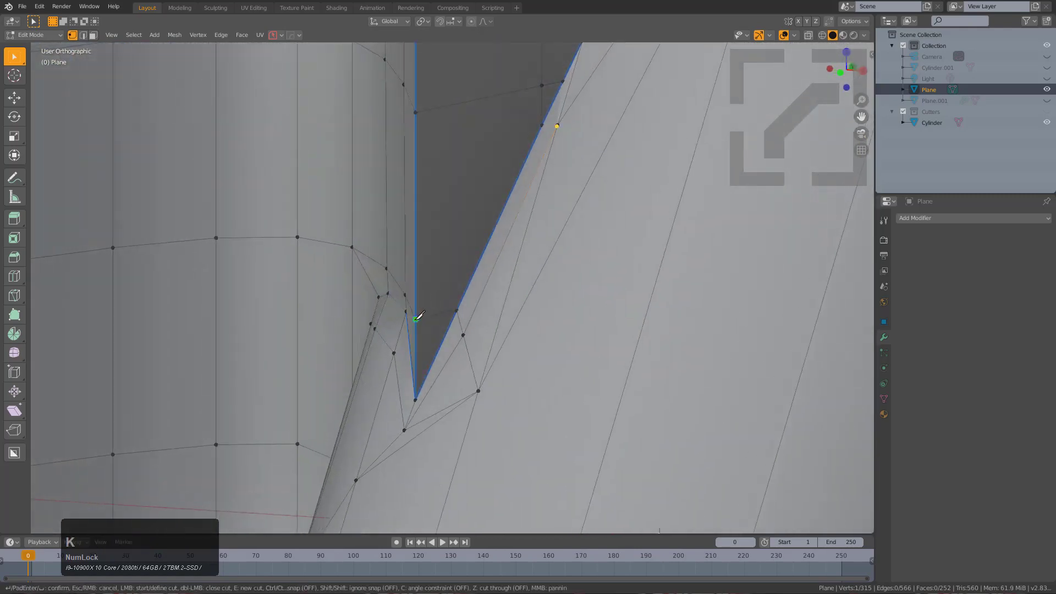
pyautogui.click(416, 319)
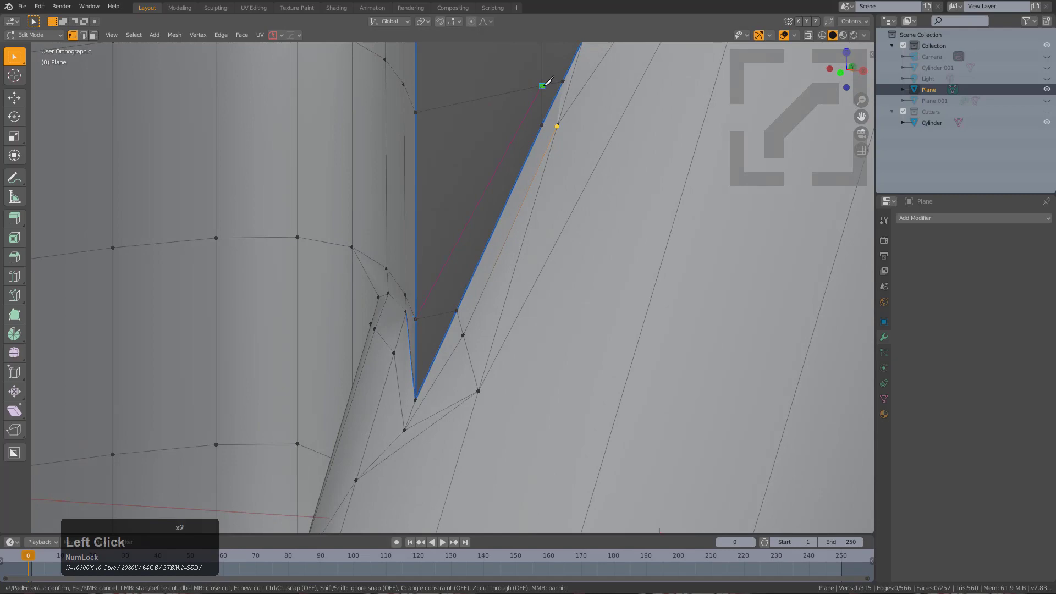
pyautogui.press('KP_Enter')
pyautogui.scroll(-1, 623, 495)
pyautogui.hotkey('alt', 'a')
# Step: Slide the vertex on the vertical crease slightly down toward the notch's tip
pyautogui.scroll(3, 513, 262)
pyautogui.moveTo(493, 271)
pyautogui.mouseDown(button='middle')
pyautogui.moveTo(513, 262)
pyautogui.moveTo(498, 270)
pyautogui.mouseUp(button='middle')
pyautogui.scroll(-2, 389, 295)
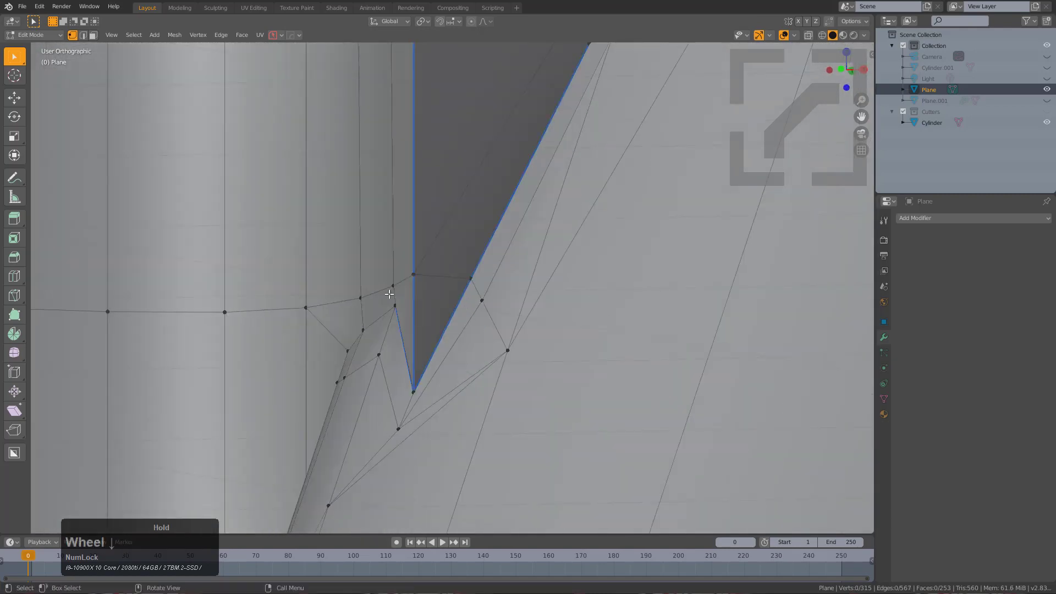
pyautogui.moveTo(417, 286); pyautogui.dragTo(453, 297, button='middle')
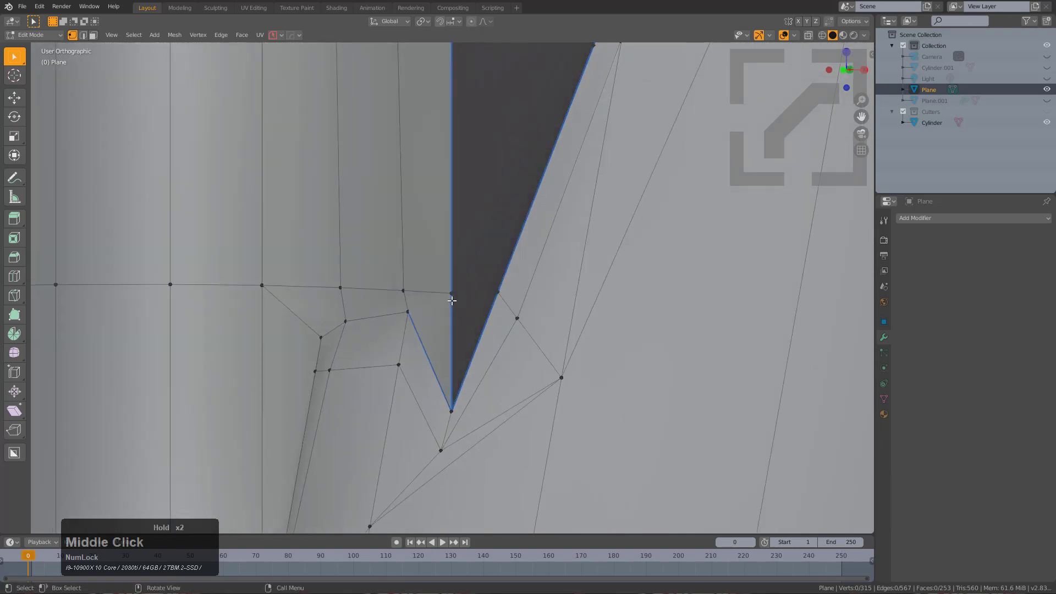
pyautogui.click(451, 295)
pyautogui.press('g')
pyautogui.press('g')
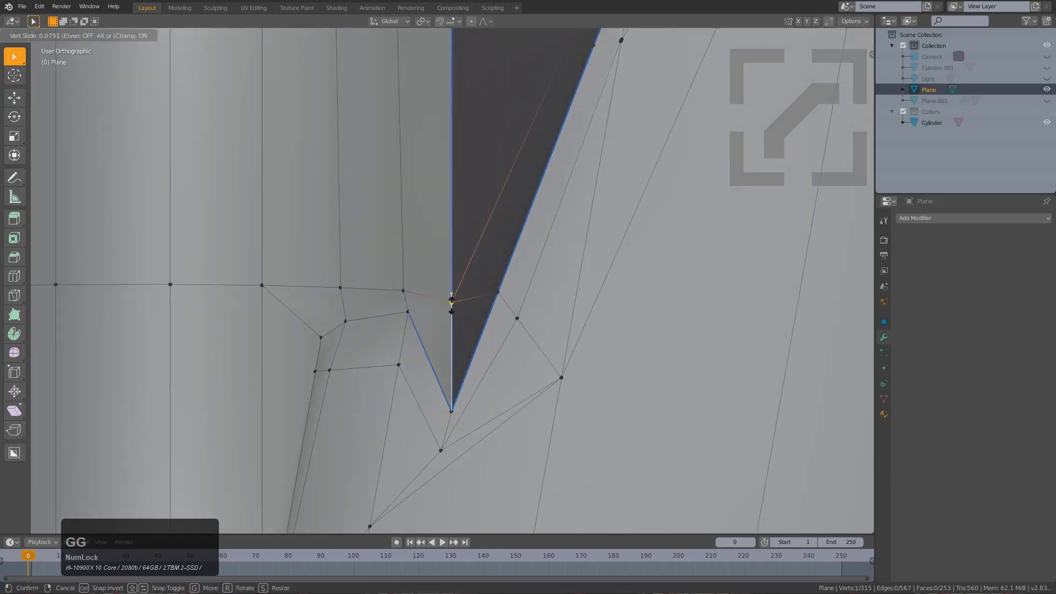
pyautogui.click(461, 324)
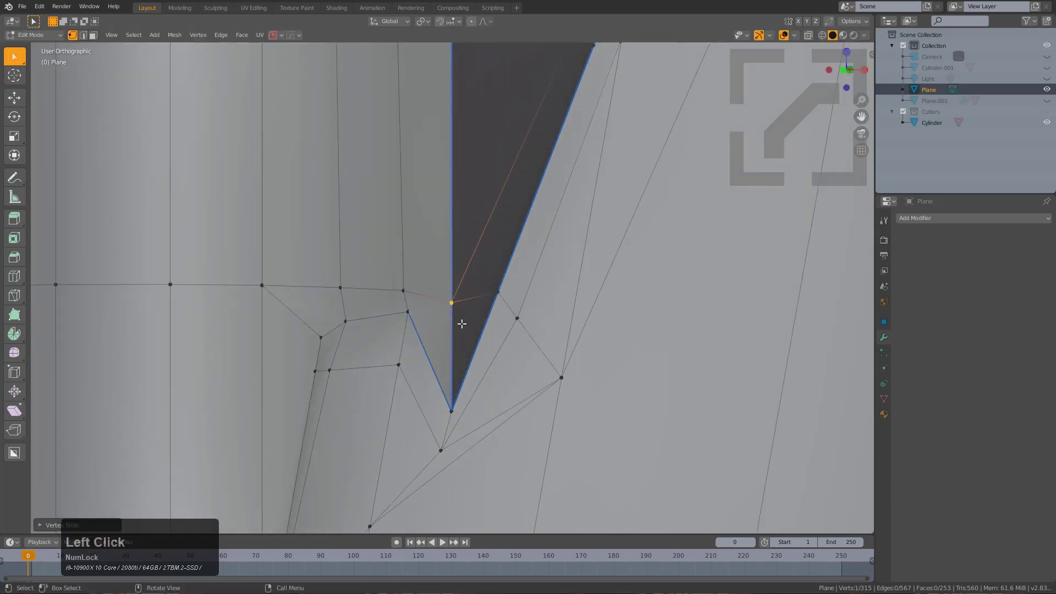
# Step: Knife a cut from the lowest seam vertex over the vertical crease to the plane vertex on its other side
pyautogui.press('k')
pyautogui.click(501, 289)
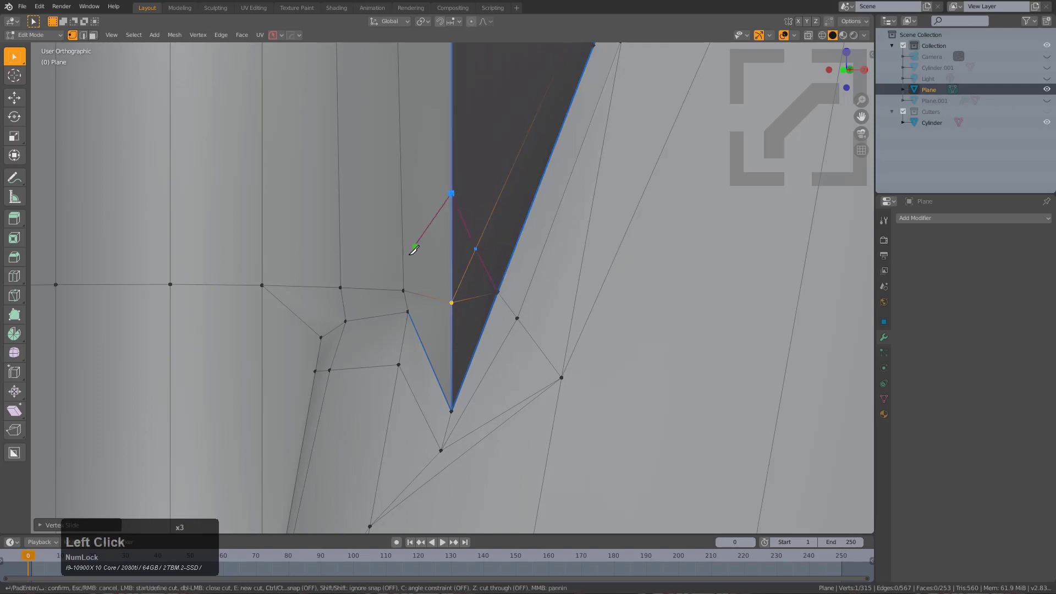
pyautogui.press('KP_Enter')
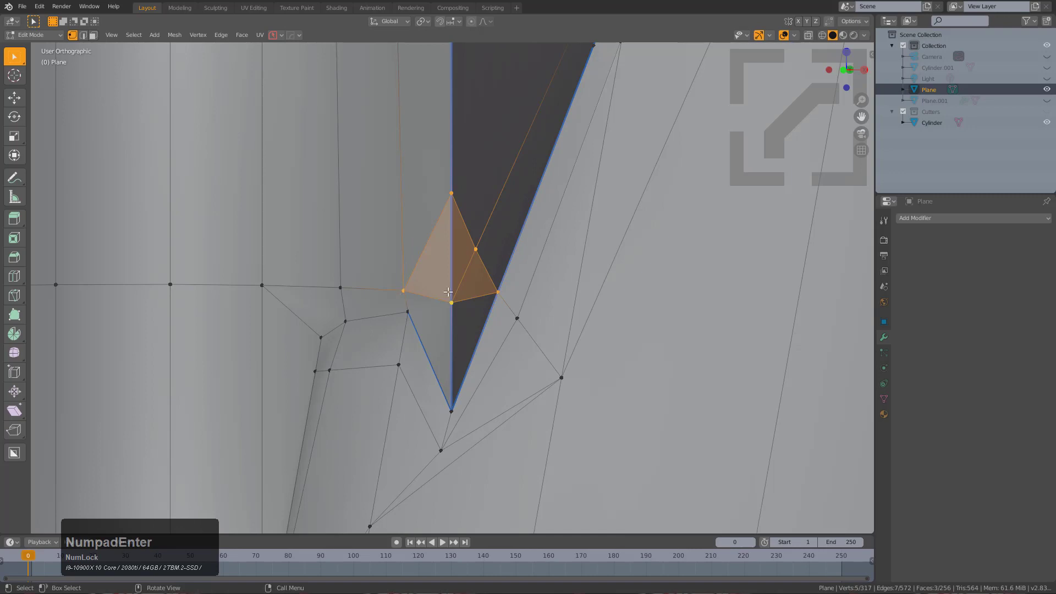
# Step: Merge the two small recessed wall faces just above the notch's tip into a single face
pyautogui.press('3')
pyautogui.click(478, 289)
pyautogui.keyDown('shift'); pyautogui.click(479, 334); pyautogui.keyUp('shift')
pyautogui.press('f')
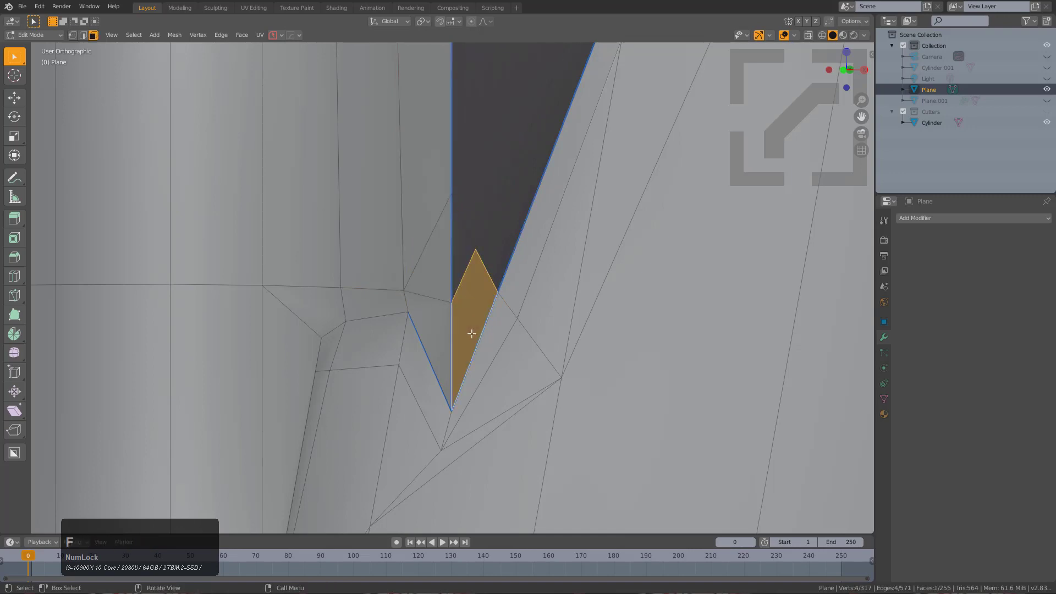
pyautogui.hotkey('ctrl', 'r')
pyautogui.rightClick(469, 320)
pyautogui.scroll(-4, 618, 431)
pyautogui.scroll(1, 589, 297)
pyautogui.hotkey('alt', 'a')
# Step: With X-ray on, slide the next seam vertex above the notch slightly up along the seam
pyautogui.keyDown('shift'); pyautogui.moveTo(556, 167); pyautogui.dragTo(478, 267, button='middle'); pyautogui.keyUp('shift')
pyautogui.press('1')
pyautogui.scroll(2, 498, 292)
pyautogui.hotkey('alt', 'z')
pyautogui.click(478, 267)
pyautogui.press('g')
pyautogui.press('g')
pyautogui.click(499, 253)
pyautogui.hotkey('alt', 'z')
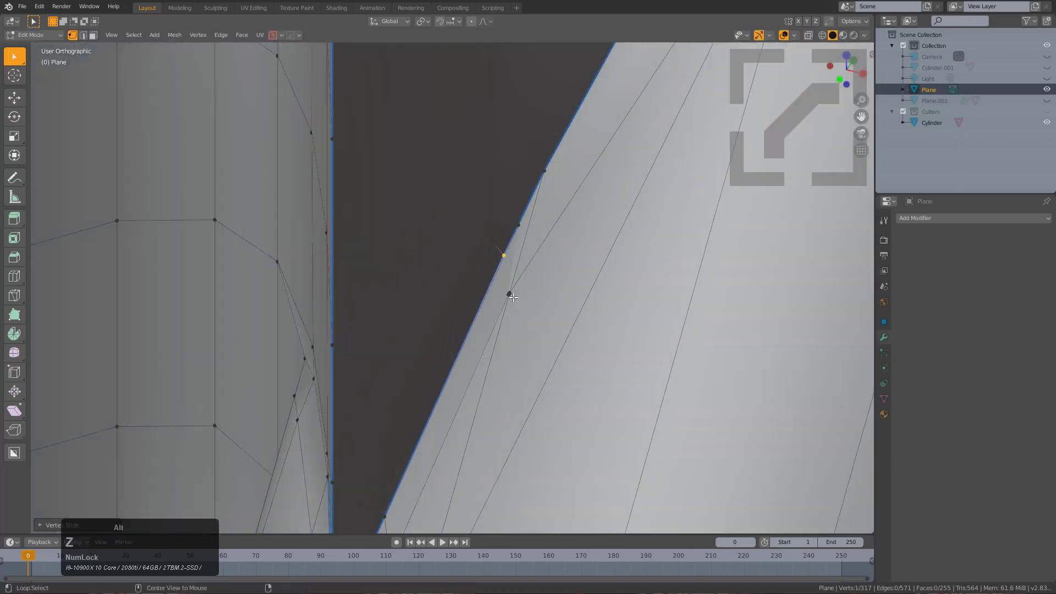
# Step: Turn on automatic vertex merging and slide the support-loop vertex beside the seam into its nearly coincident neighbour
pyautogui.click(509, 294)
pyautogui.press('g')
pyautogui.press('g')
pyautogui.click(521, 278)
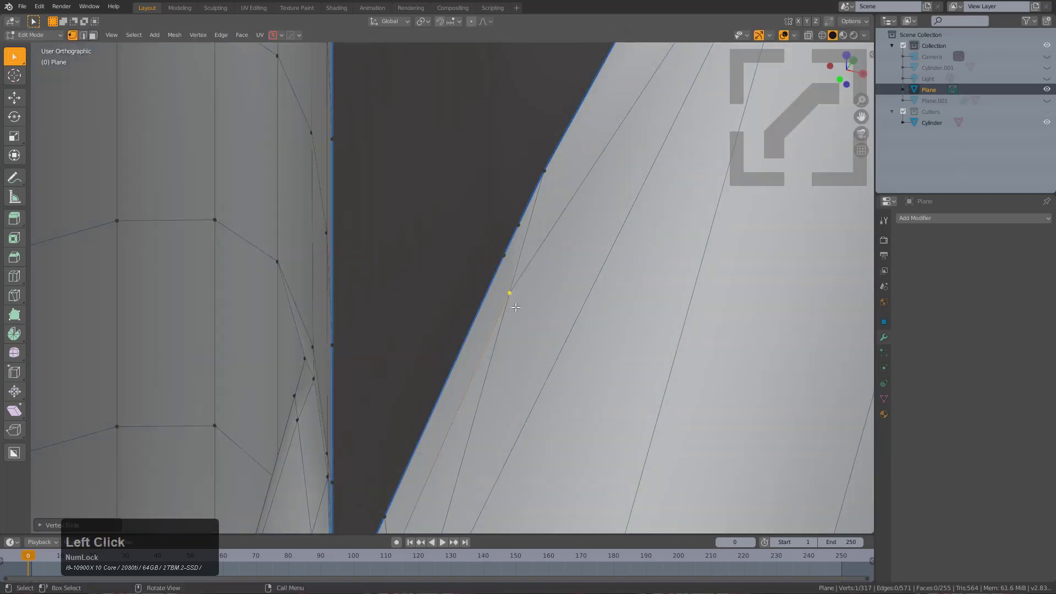
pyautogui.scroll(3, 563, 300)
pyautogui.click(828, 21)
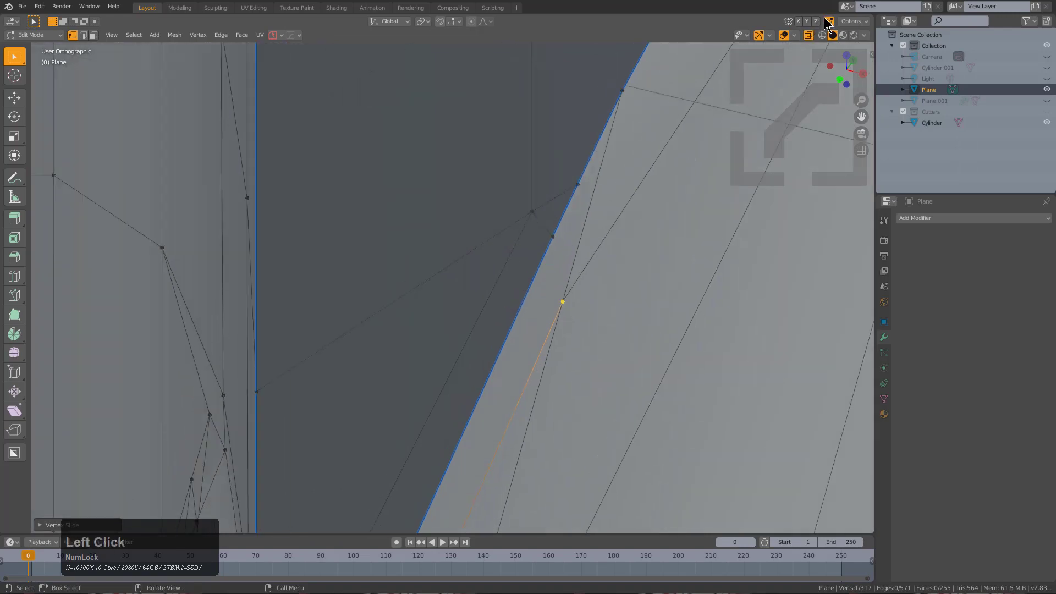
pyautogui.press('g')
pyautogui.press('g')
pyautogui.click(581, 299)
# Step: Slide the merged support-loop vertex up alongside the seam and connect it to the adjacent seam vertex
pyautogui.press('g')
pyautogui.press('g')
pyautogui.click(597, 265)
pyautogui.keyDown('shift'); pyautogui.click(558, 244); pyautogui.keyUp('shift')
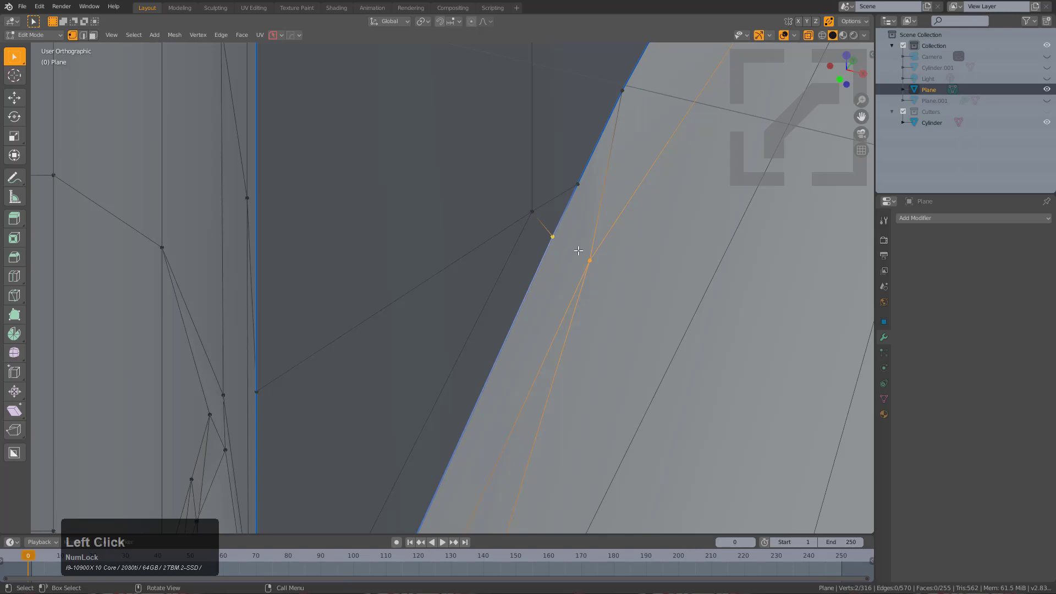
pyautogui.hotkey('alt', 'z')
# Step: Slide the seam vertex just above the connected one down along the seam to merge the two
pyautogui.click(577, 188)
pyautogui.scroll(-5, 576, 192)
pyautogui.press('KP_Decimal')
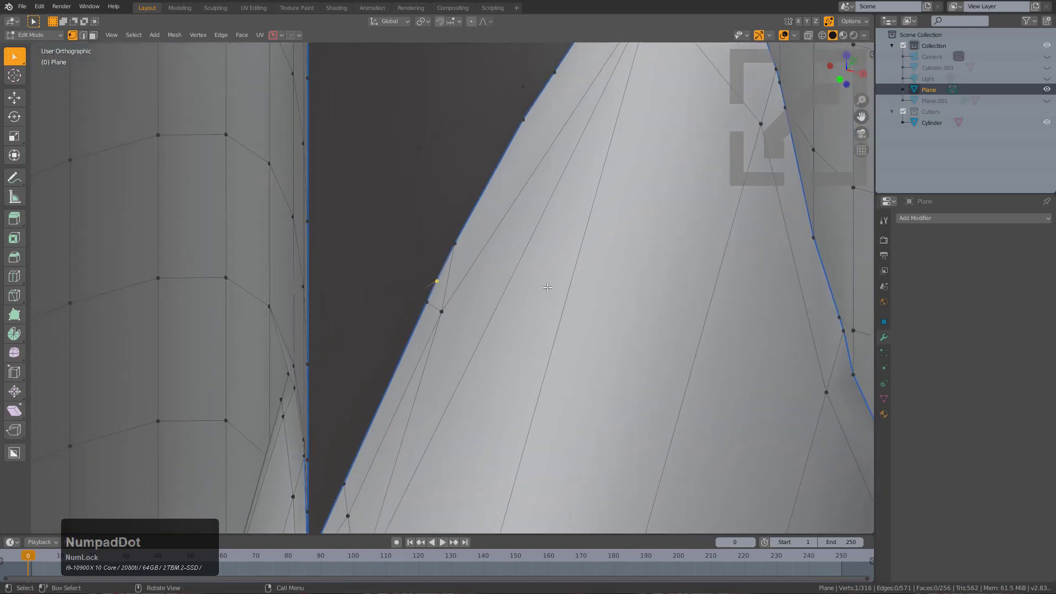
pyautogui.moveTo(547, 288); pyautogui.dragTo(419, 256, button='middle')
pyautogui.middleClick(396, 266)
pyautogui.scroll(3, 335, 247)
pyautogui.hotkey('ctrl', 'alt', 'space')
pyautogui.moveTo(482, 286); pyautogui.dragTo(523, 314, button='middle')
pyautogui.press('g')
pyautogui.press('g')
pyautogui.click(565, 393)
# Step: Slide the next higher seam vertex down the seam onto the merged vertex beside the support loop
pyautogui.scroll(-1, 554, 358)
pyautogui.moveTo(599, 261); pyautogui.dragTo(598, 248, button='middle')
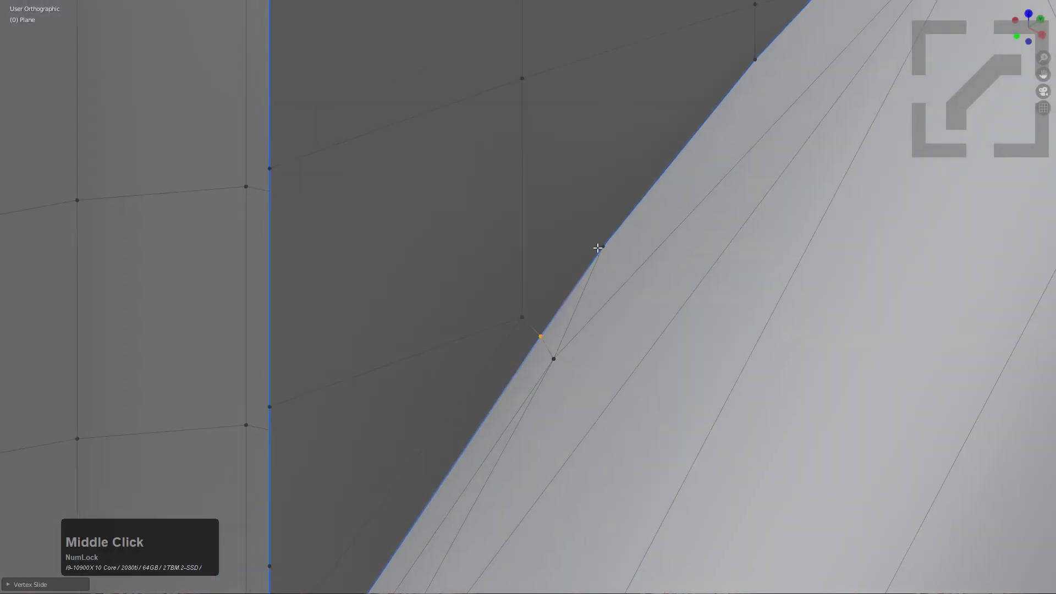
pyautogui.press('g')
pyautogui.press('g')
pyautogui.click(550, 354)
# Step: Connect the two recessed wall vertices beside the seam with a support edge running parallel to it
pyautogui.moveTo(549, 354); pyautogui.dragTo(546, 313, button='middle')
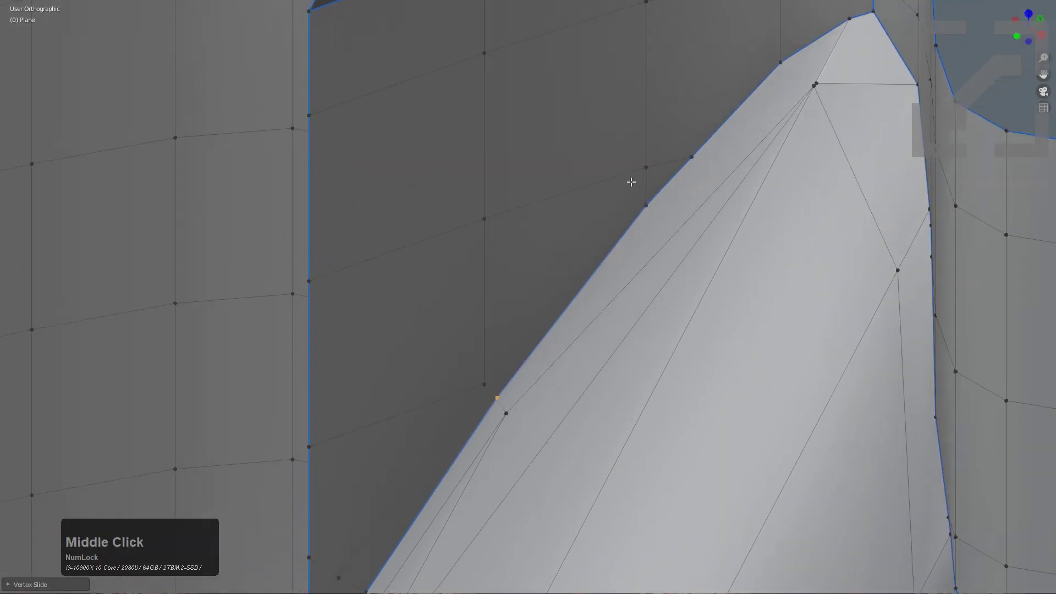
pyautogui.keyDown('shift'); pyautogui.click(632, 179); pyautogui.keyUp('shift')
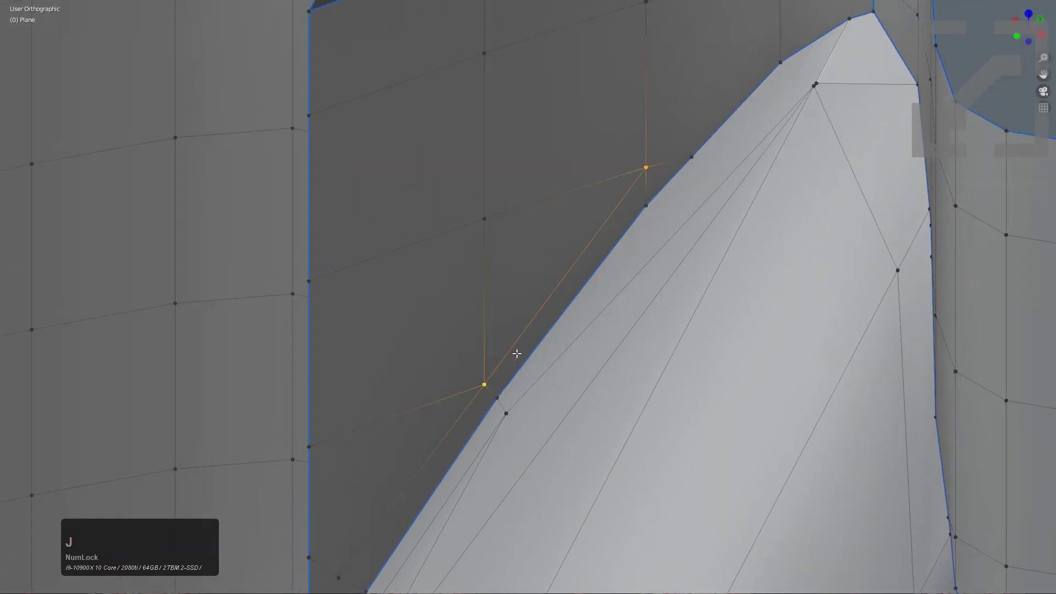
pyautogui.moveTo(517, 354); pyautogui.dragTo(552, 333, button='middle')
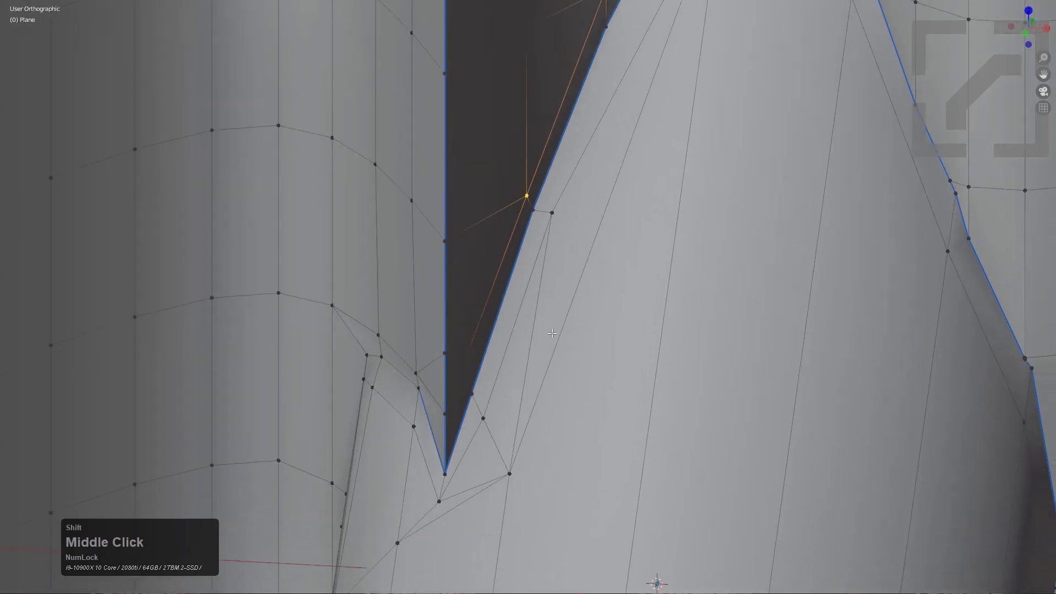
# Step: Connect the left and right support-loop vertices across the cylinder's lengthwise edges, and merge the narrow triangle below with its neighbouring face
pyautogui.scroll(-2, 627, 223)
pyautogui.keyDown('shift'); pyautogui.click(810, 264); pyautogui.keyUp('shift')
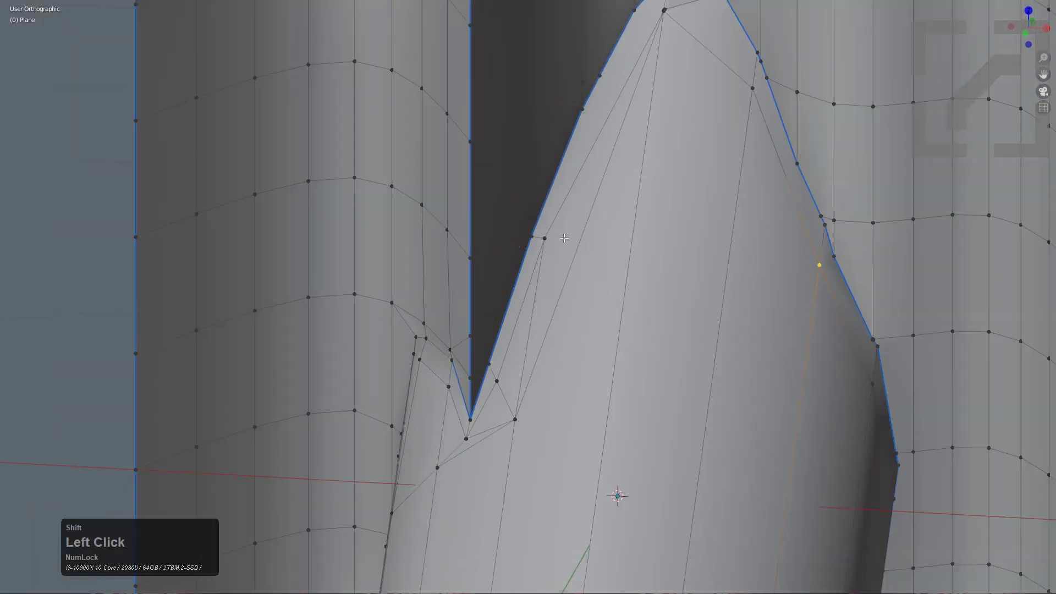
pyautogui.click(556, 280)
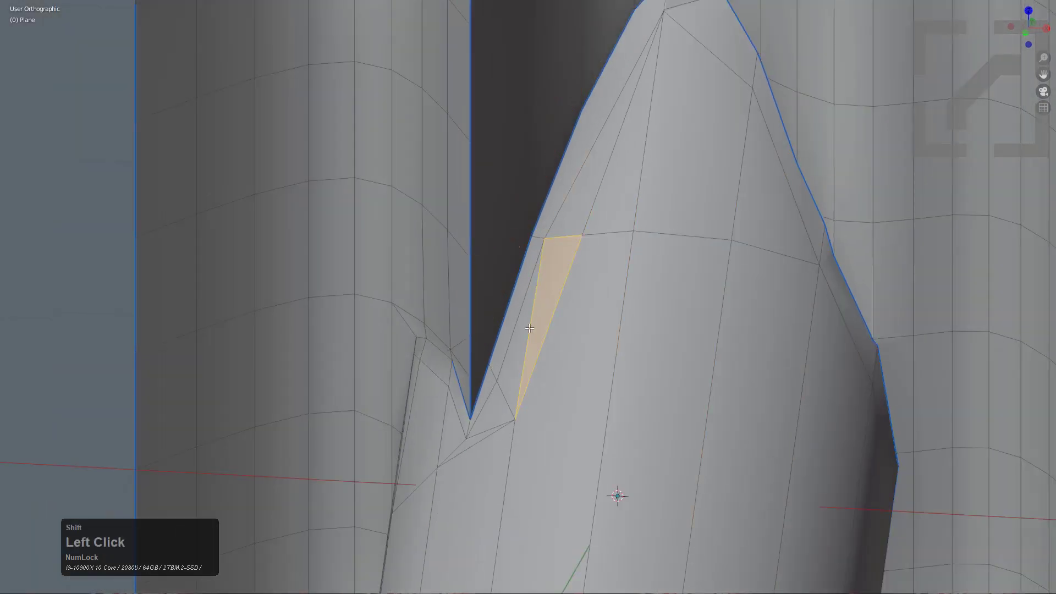
pyautogui.moveTo(555, 280); pyautogui.dragTo(568, 349, button='middle')
pyautogui.press('1')
pyautogui.click(476, 269)
pyautogui.scroll(-2, 475, 269)
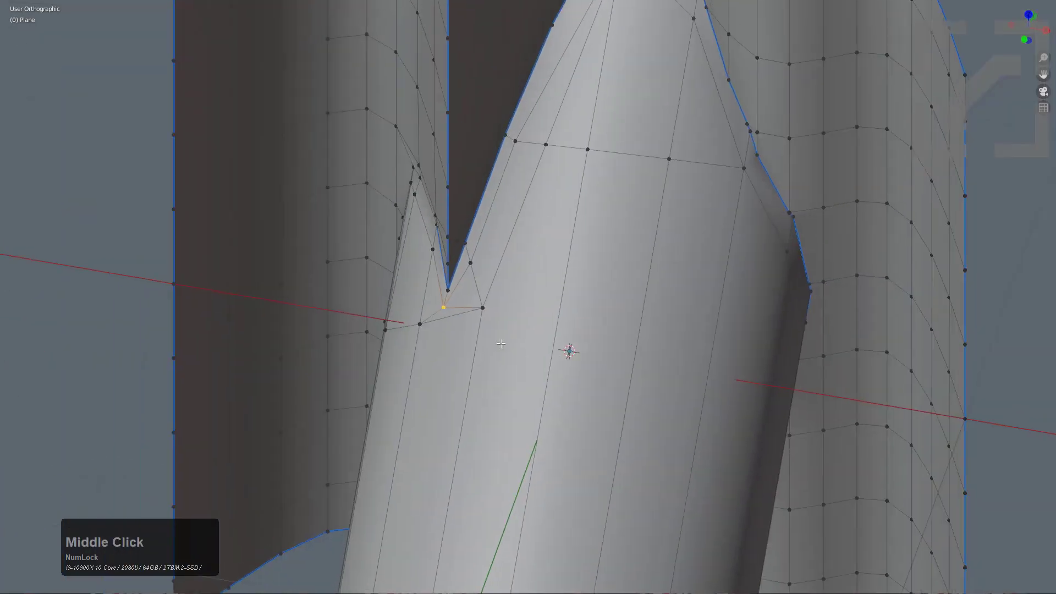
# Step: Knife a support cut through the plane from the recessed wall vertex over the cylinder's apex and down alongside the opposite seam
pyautogui.scroll(-2, 503, 534)
pyautogui.moveTo(503, 533); pyautogui.dragTo(399, 532, button='middle')
pyautogui.moveTo(399, 443); pyautogui.dragTo(417, 226, button='middle')
pyautogui.scroll(2, 440, 357)
pyautogui.scroll(2, 489, 271)
pyautogui.scroll(-1, 489, 272)
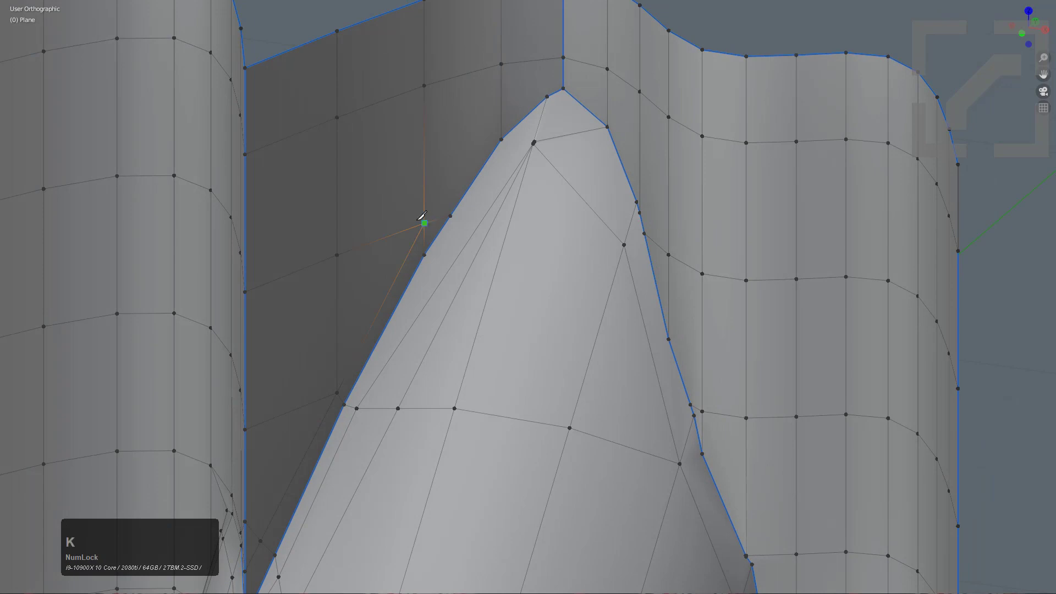
pyautogui.click(424, 223)
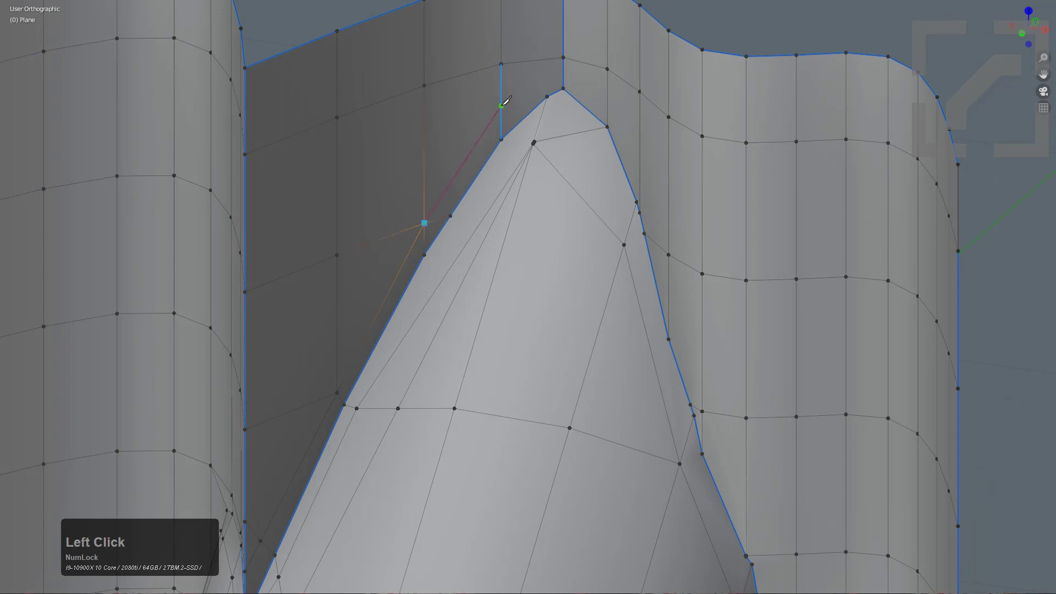
pyautogui.click(501, 106)
pyautogui.click(563, 68)
pyautogui.click(607, 101)
pyautogui.click(640, 160)
pyautogui.click(669, 255)
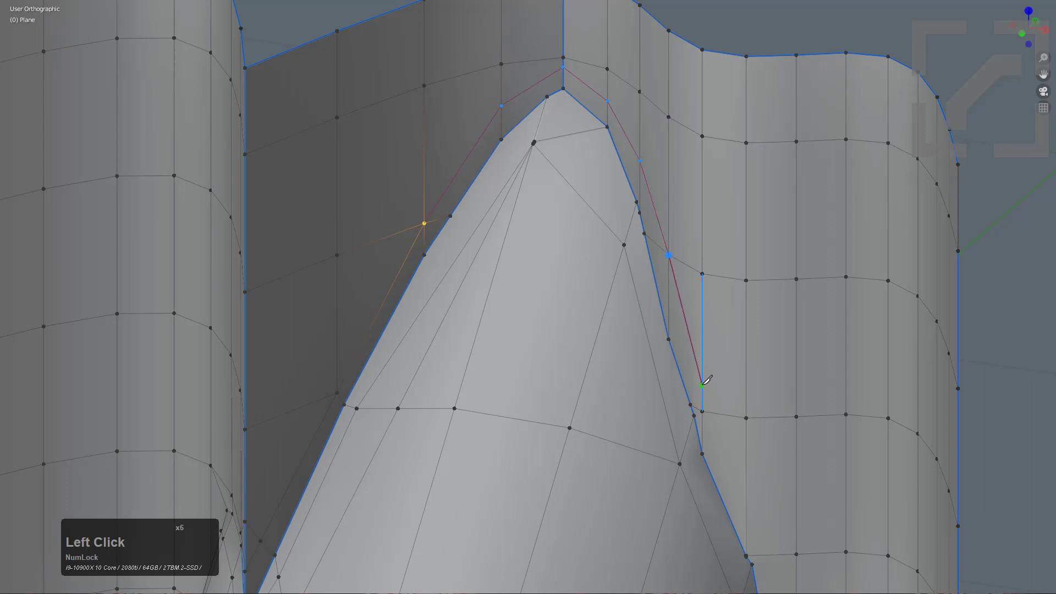
pyautogui.click(746, 513)
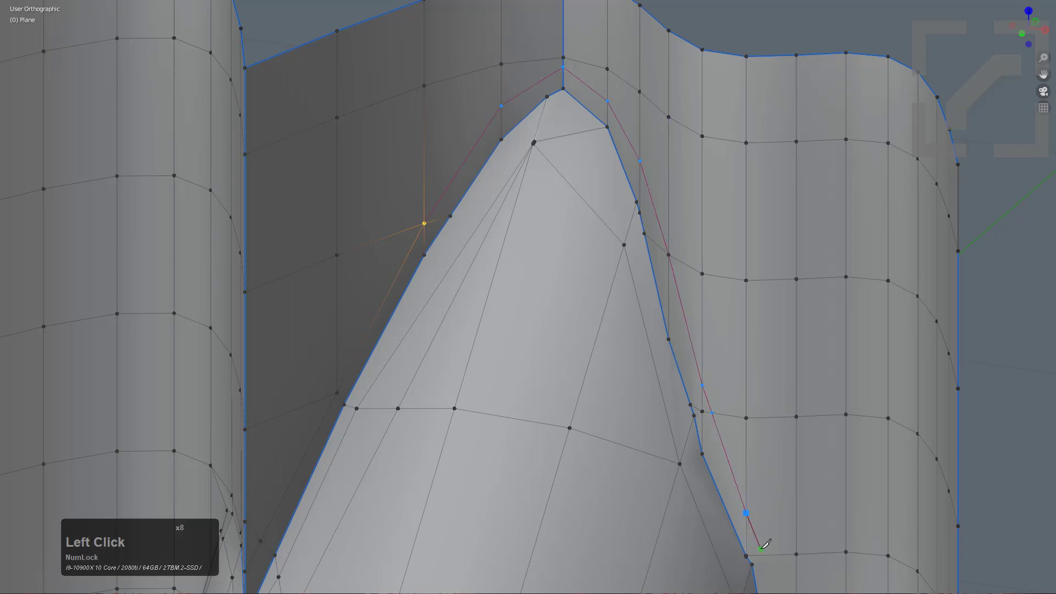
pyautogui.press('KP_Enter')
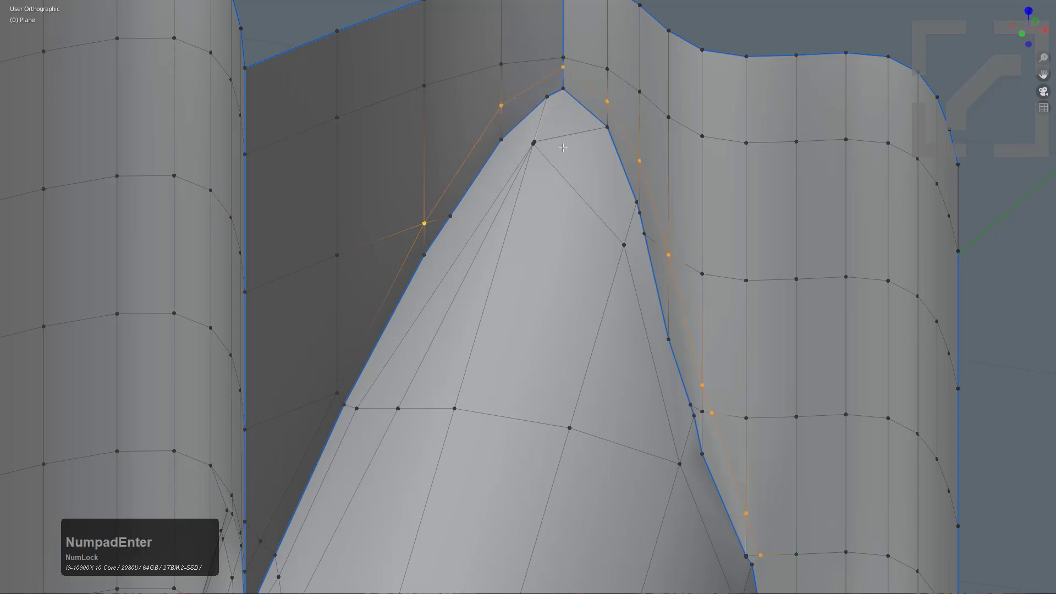
# Step: Slide the two neighbouring left-seam vertices together, merging them into one just below the support-loop vertex on the recessed wall
pyautogui.moveTo(563, 148); pyautogui.dragTo(573, 168, button='middle')
pyautogui.scroll(2, 472, 332)
pyautogui.click(471, 331)
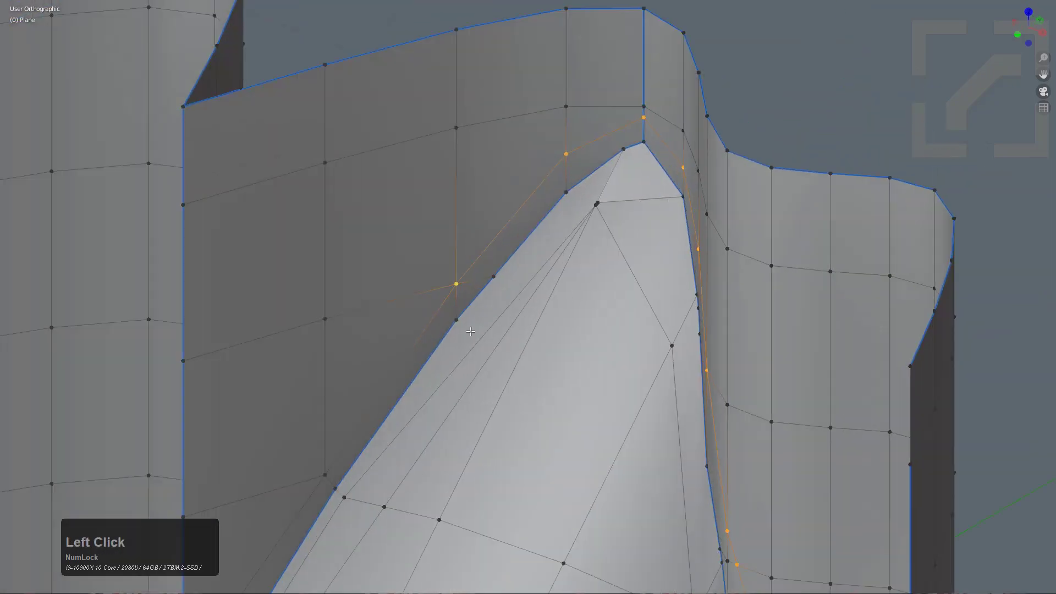
pyautogui.press('g')
pyautogui.press('g')
pyautogui.click(469, 306)
pyautogui.press('g')
pyautogui.press('g')
pyautogui.click(456, 303)
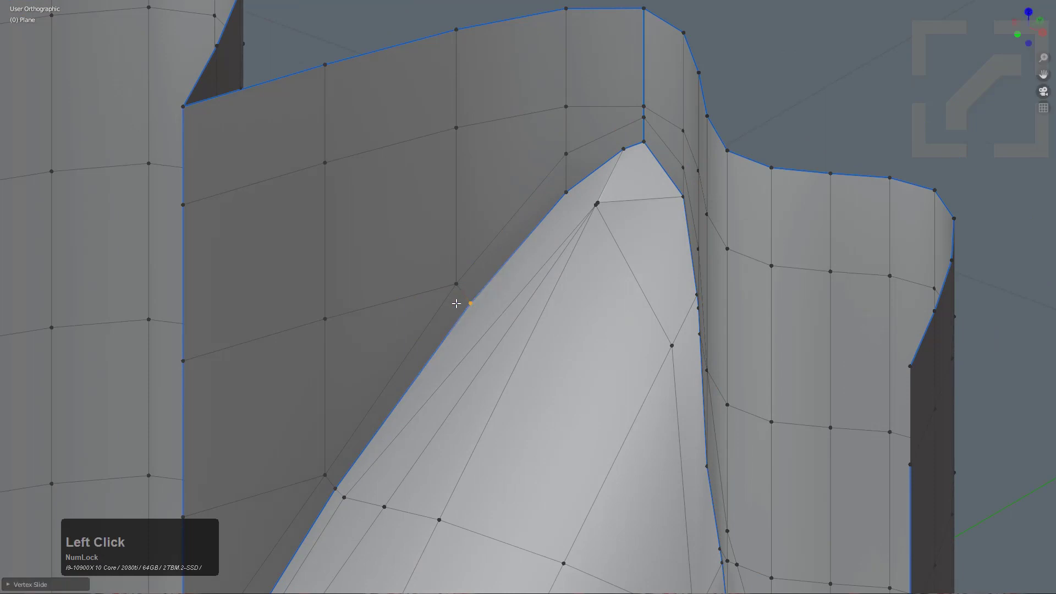
# Step: Slide the two upper support-loop vertices on the recessed wall down their vertical edges, closer to the seam
pyautogui.click(449, 279)
pyautogui.press('g')
pyautogui.press('g')
pyautogui.click(456, 284)
pyautogui.click(553, 154)
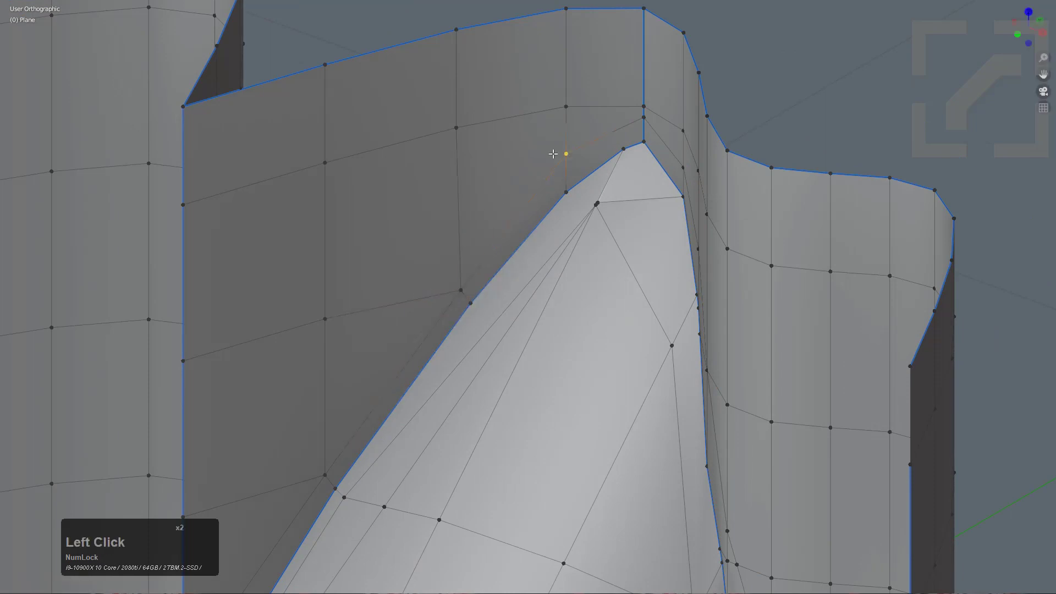
pyautogui.press('g')
pyautogui.click(554, 169)
pyautogui.moveTo(554, 169); pyautogui.dragTo(632, 177, button='middle')
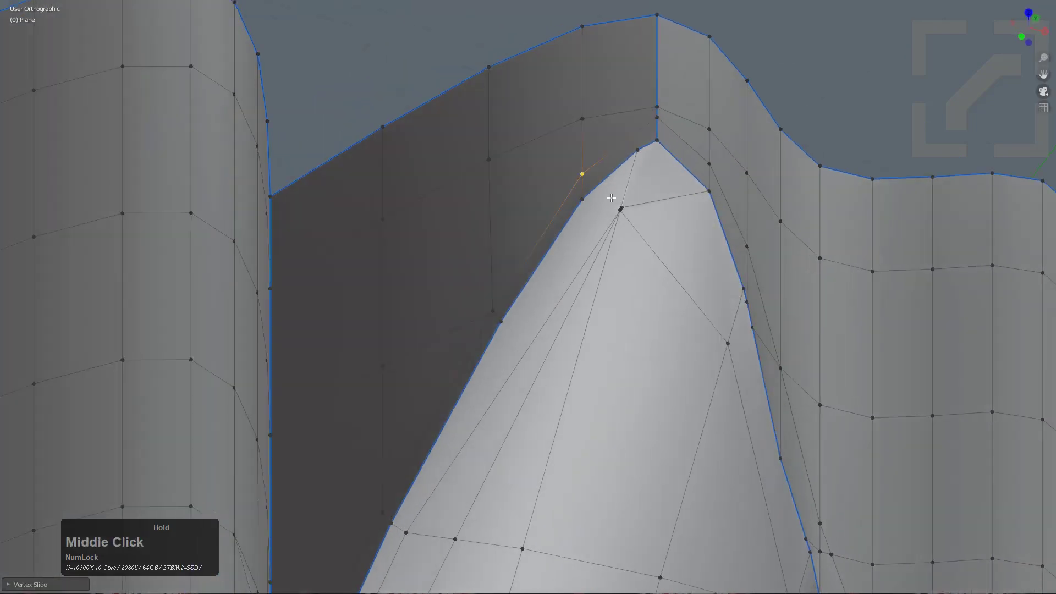
# Step: Merge the doubled vertex just below the cylinder's apex and connect it to the adjacent left-seam vertex
pyautogui.scroll(2, 632, 176)
pyautogui.click(655, 178)
pyautogui.press('g')
pyautogui.press('g')
pyautogui.click(657, 170)
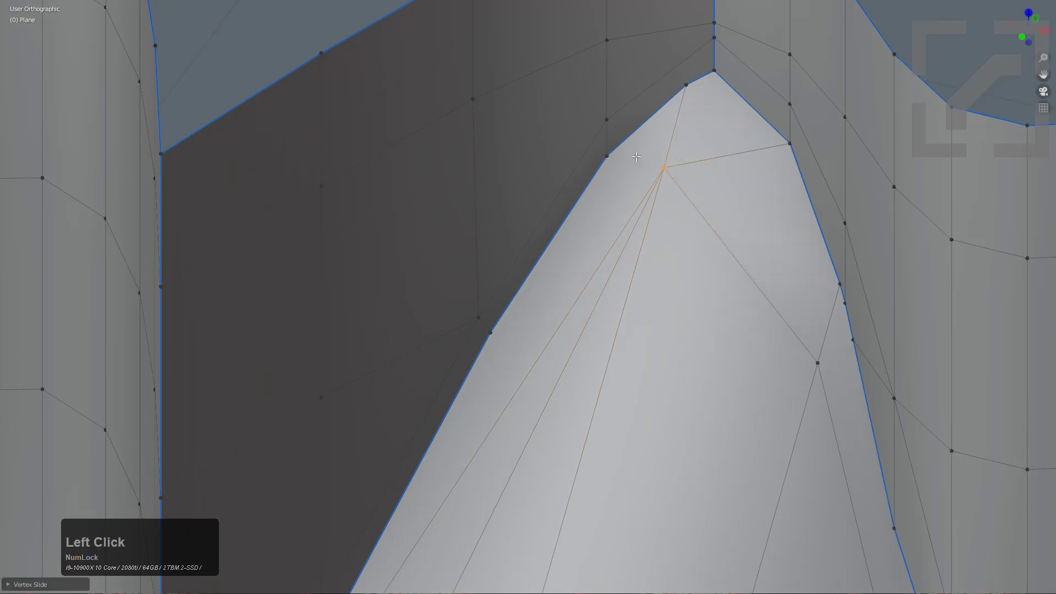
pyautogui.keyDown('shift'); pyautogui.click(620, 159); pyautogui.keyUp('shift')
pyautogui.press('j')
pyautogui.scroll(-4, 620, 159)
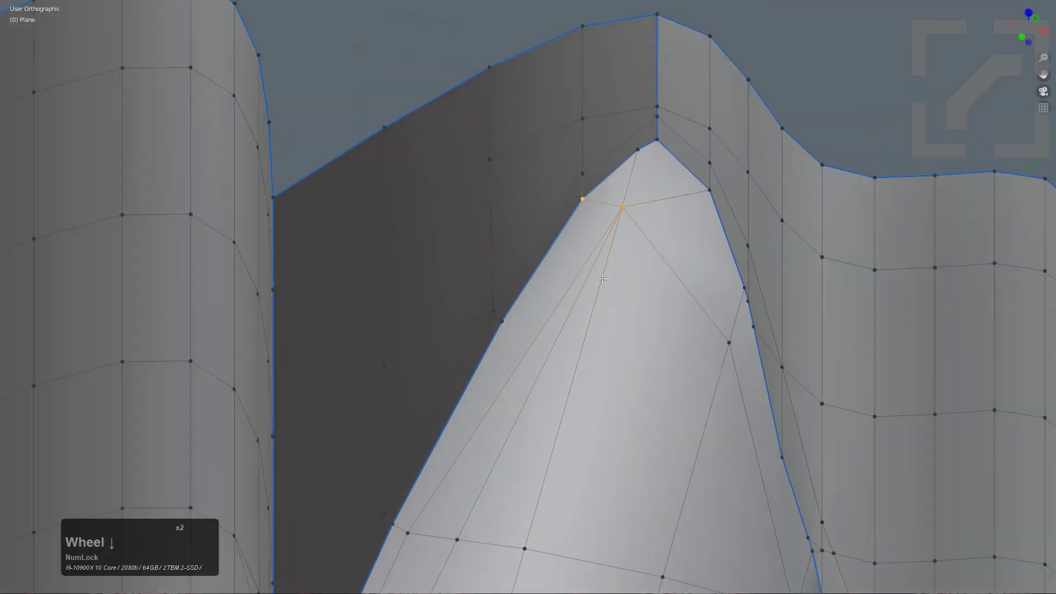
# Step: Connect the merged left-seam vertex across the cylinder to the right inner vertex, and slide the outer crossing vertices closer to the seam
pyautogui.click(666, 346)
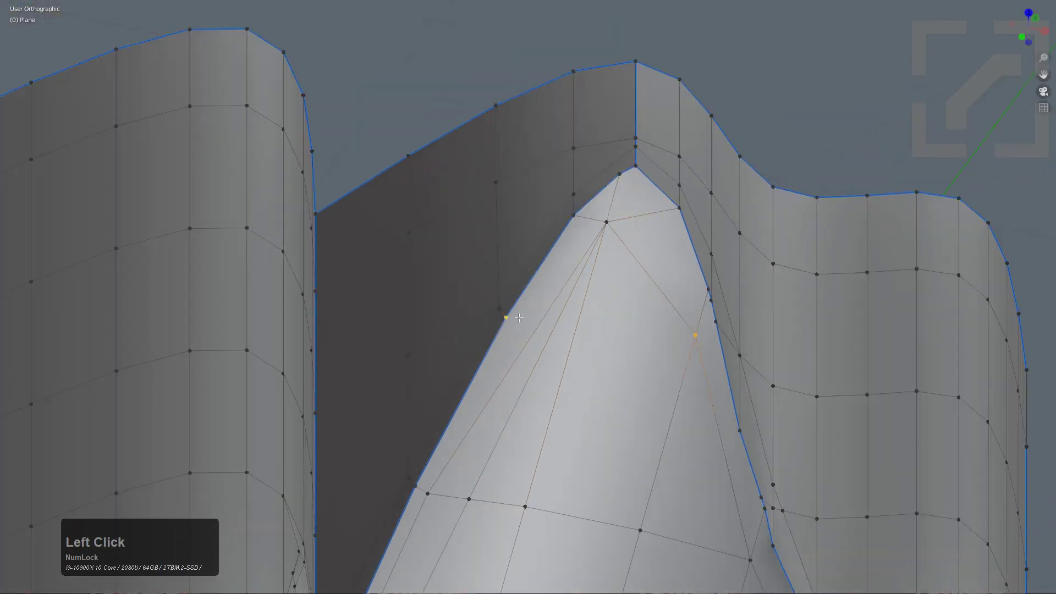
pyautogui.press('j')
pyautogui.scroll(2, 524, 312)
pyautogui.press('g')
pyautogui.press('g')
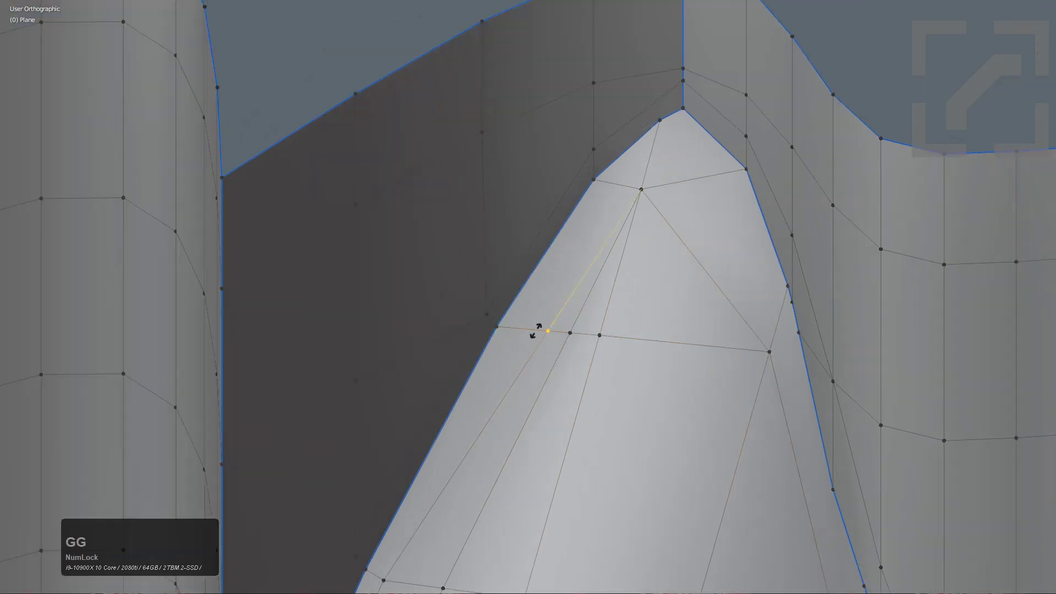
pyautogui.click(508, 330)
pyautogui.press('g')
pyautogui.press('g')
pyautogui.click(510, 332)
pyautogui.scroll(-2, 509, 332)
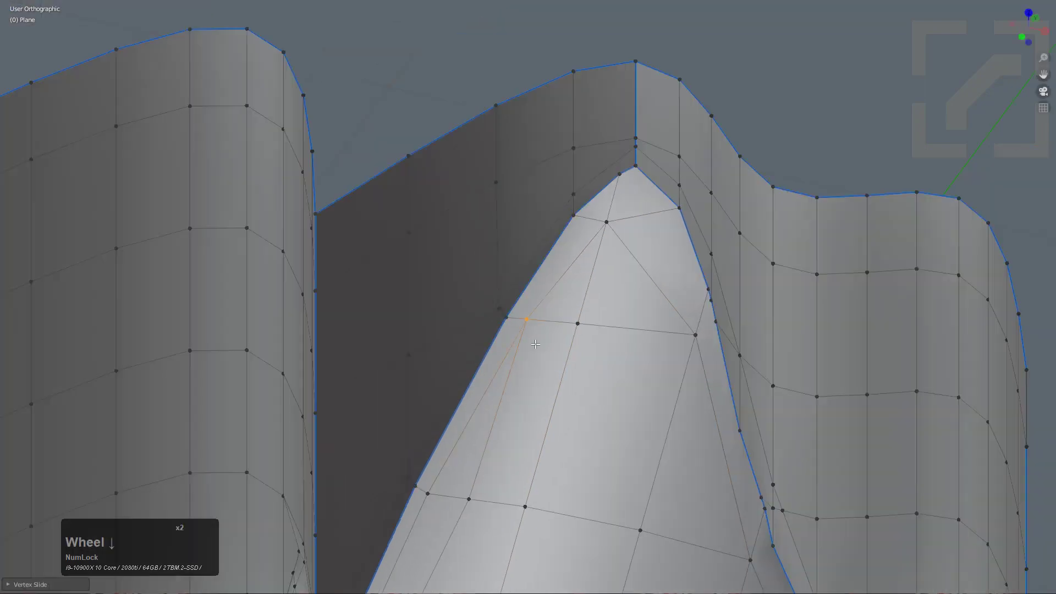
# Step: Undo the last vertex slide and slide the second crossing vertex back onto the outermost one to merge them
pyautogui.scroll(-1, 517, 334)
pyautogui.scroll(1, 517, 335)
pyautogui.hotkey('ctrl', 'z')
pyautogui.press('g')
pyautogui.press('g')
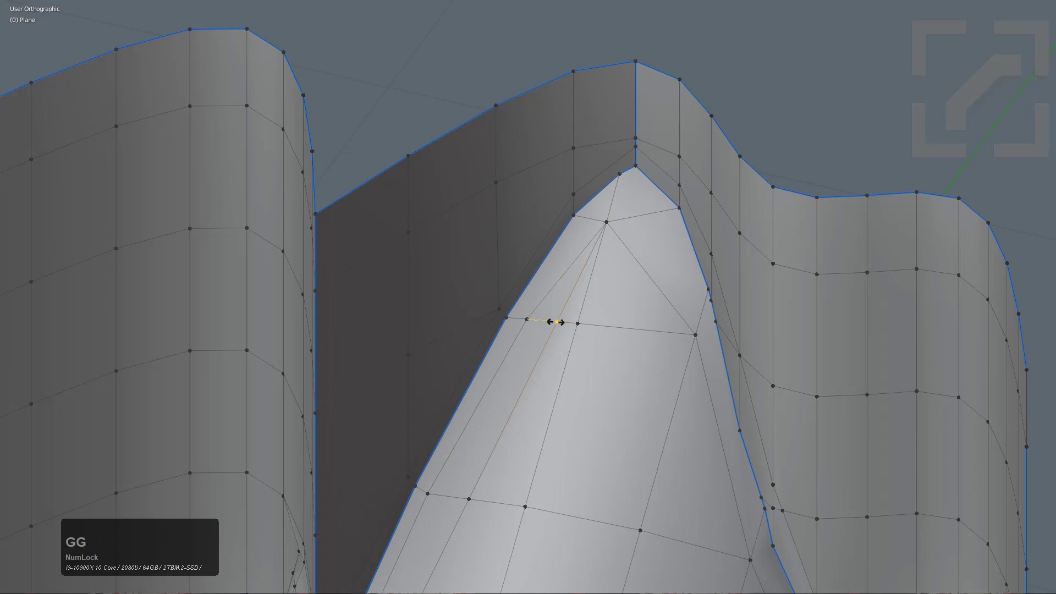
pyautogui.click(549, 322)
pyautogui.scroll(2, 552, 309)
pyautogui.press('g')
pyautogui.press('g')
pyautogui.click(523, 325)
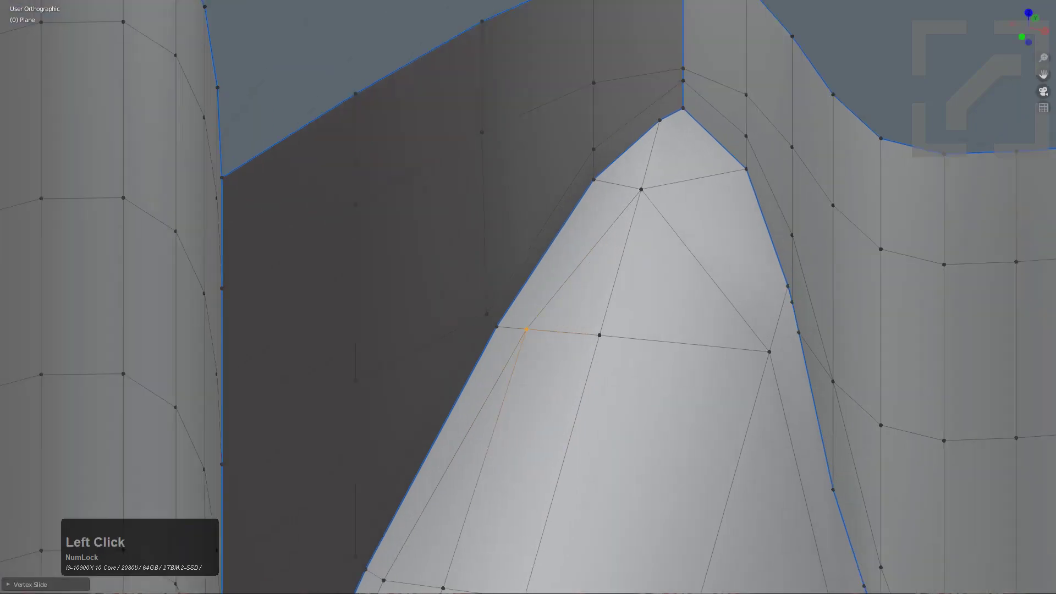
# Step: Slide the small seam vertex beside the apex onto the apex, and nudge the inner vertex beneath it up its edge
pyautogui.scroll(-4, 663, 271)
pyautogui.moveTo(663, 272); pyautogui.dragTo(618, 302, button='middle')
pyautogui.scroll(3, 644, 246)
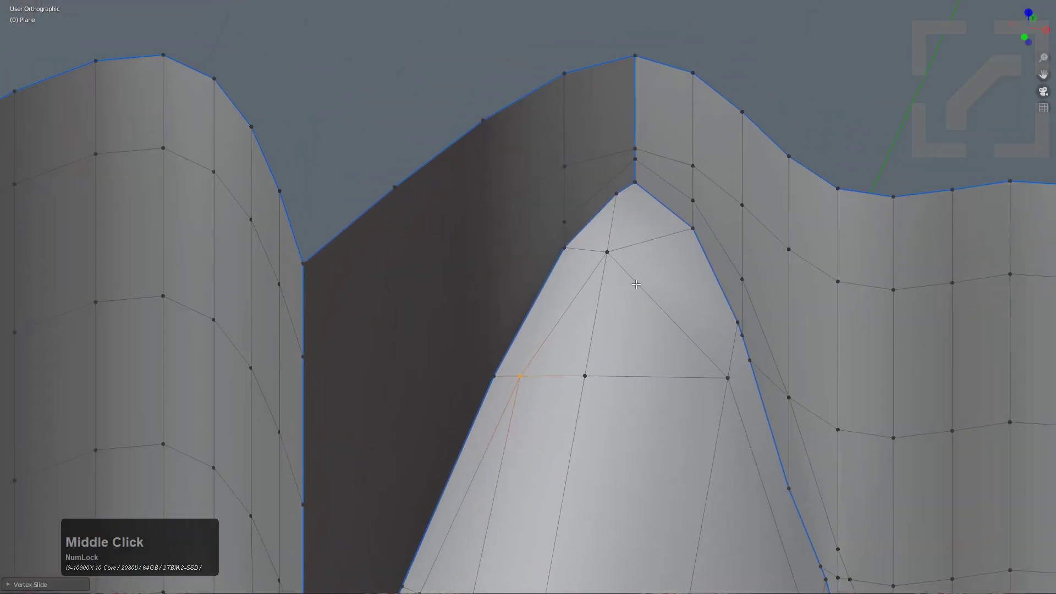
pyautogui.moveTo(666, 253); pyautogui.dragTo(622, 309, button='middle')
pyautogui.scroll(2, 611, 284)
pyautogui.click(578, 220)
pyautogui.press('g')
pyautogui.press('g')
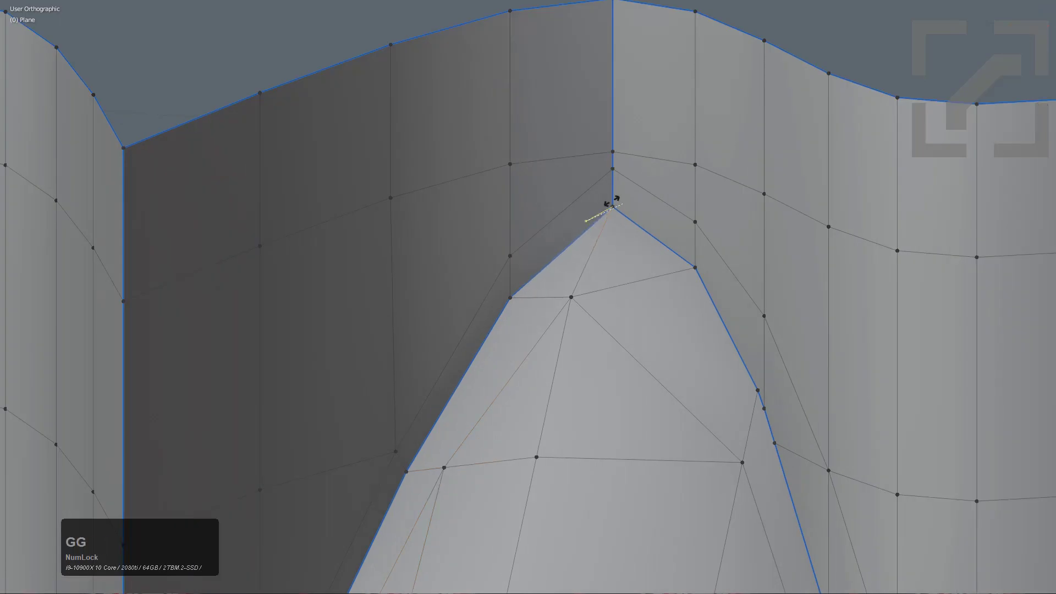
pyautogui.click(620, 193)
pyautogui.click(572, 300)
pyautogui.press('g')
pyautogui.press('g')
pyautogui.click(578, 299)
pyautogui.scroll(-1, 583, 308)
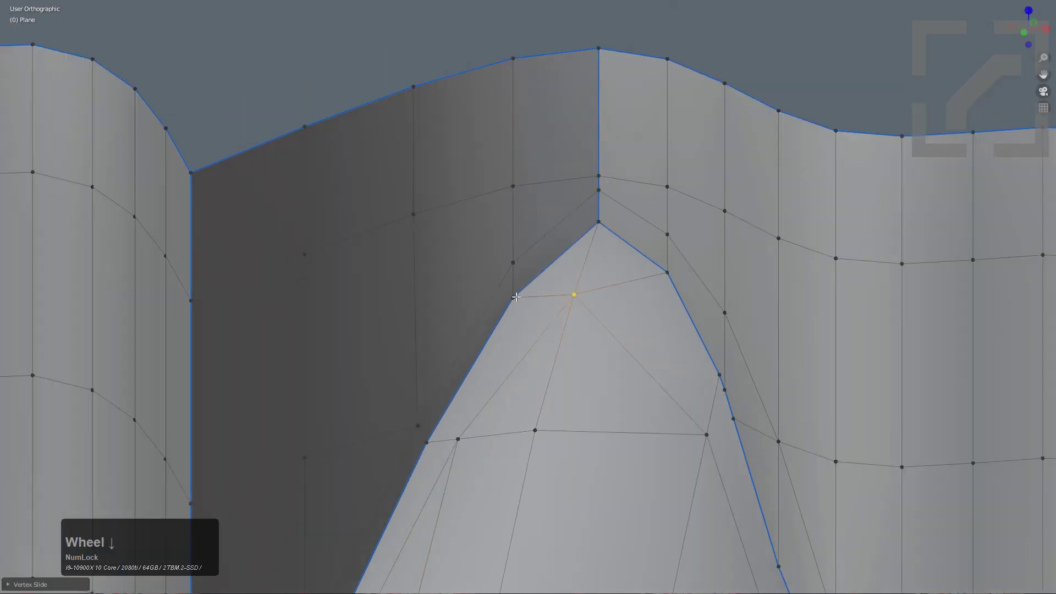
# Step: Connect the upper left-seam vertex to the right inner vertex and merge the two crossing vertices this cut creates
pyautogui.click(512, 298)
pyautogui.keyDown('shift'); pyautogui.click(696, 429); pyautogui.keyUp('shift')
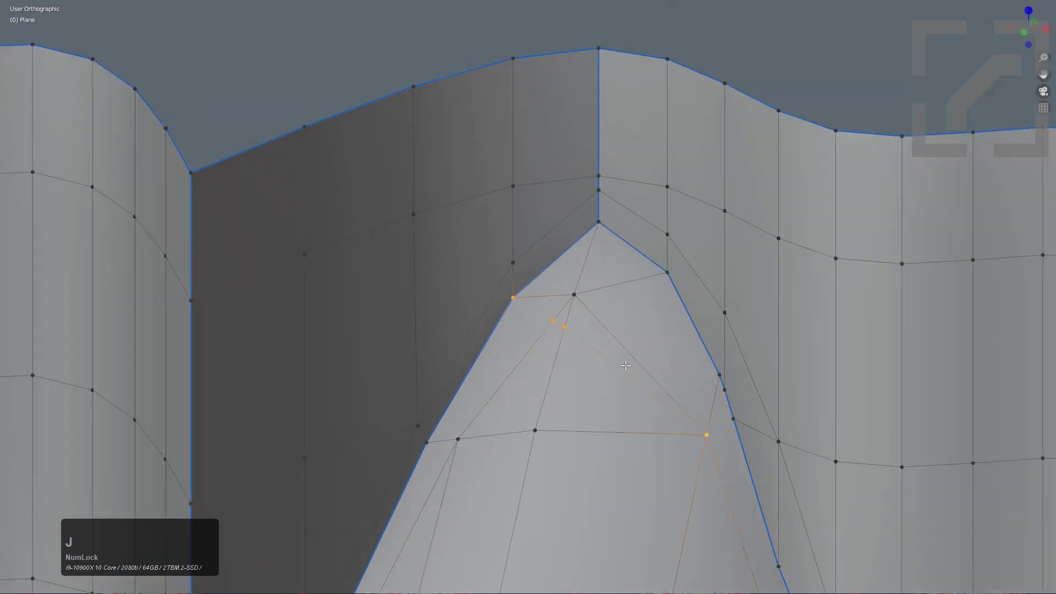
pyautogui.click(557, 323)
pyautogui.press('g')
pyautogui.rightClick(558, 323)
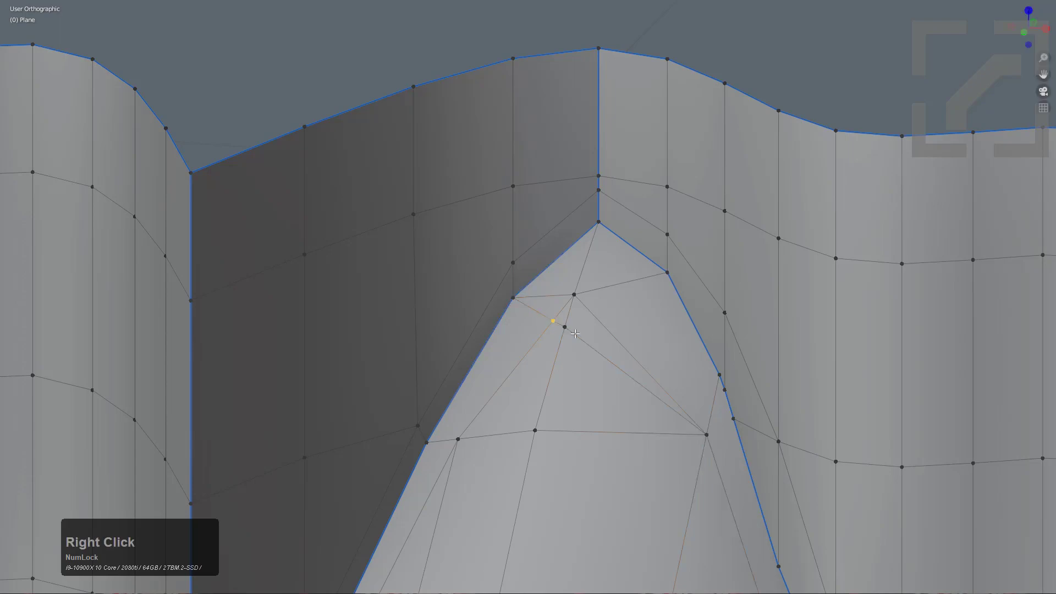
pyautogui.press('g')
pyautogui.press('g')
pyautogui.click(551, 322)
# Step: Fill one face between the apex, the upper left-seam vertex and the two inner vertices below, replacing the edge between them
pyautogui.keyDown('shift'); pyautogui.click(526, 289); pyautogui.keyUp('shift')
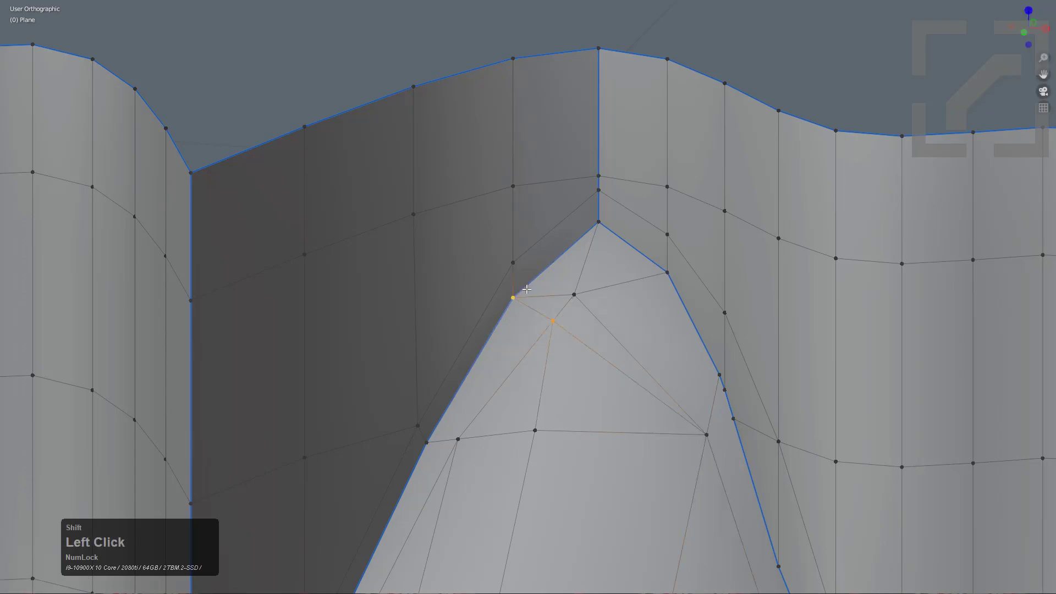
pyautogui.click(566, 291)
pyautogui.keyDown('shift'); pyautogui.click(597, 223); pyautogui.keyUp('shift')
pyautogui.keyDown('shift'); pyautogui.click(525, 299); pyautogui.keyUp('shift')
pyautogui.keyDown('shift'); pyautogui.click(549, 320); pyautogui.keyUp('shift')
pyautogui.press('f')
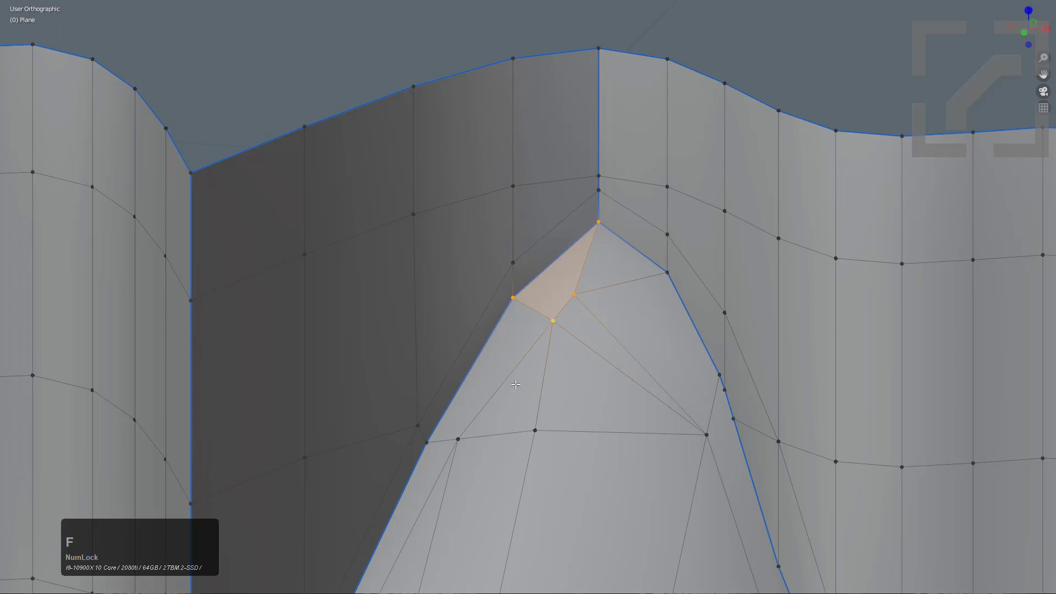
# Step: Slide the inner vertex beside the lower left-seam vertex slightly down its lengthwise edge
pyautogui.click(459, 441)
pyautogui.press('g')
pyautogui.press('g')
pyautogui.click(460, 459)
pyautogui.scroll(-3, 495, 432)
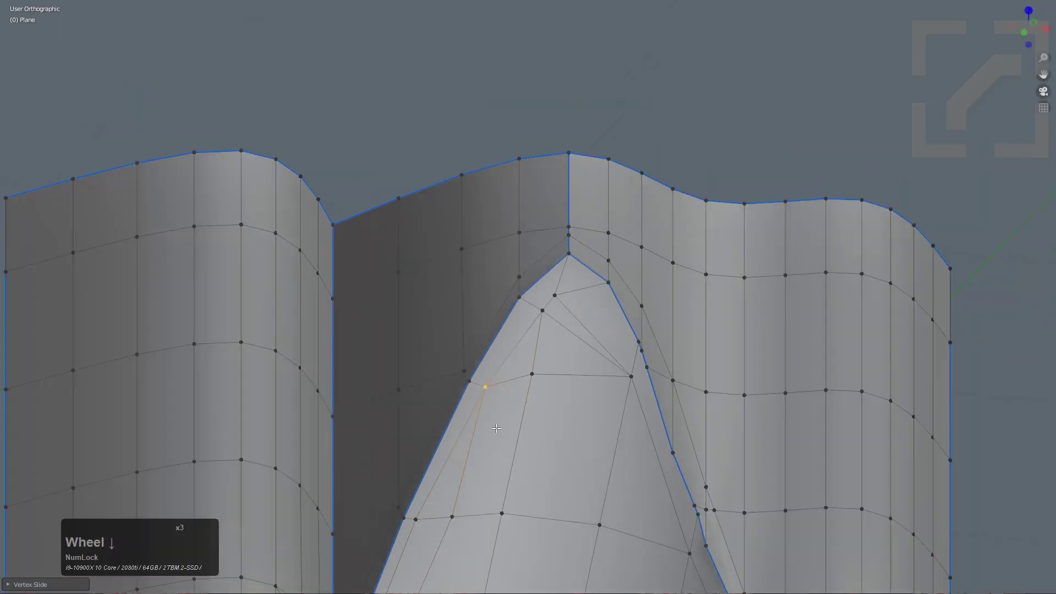
# Step: Slide the inner vertex directly beneath the apex along its edge toward the apex
pyautogui.keyDown('shift'); pyautogui.moveTo(495, 432); pyautogui.dragTo(523, 357, button='middle'); pyautogui.keyUp('shift')
pyautogui.moveTo(555, 324); pyautogui.dragTo(567, 329, button='middle')
pyautogui.keyDown('shift'); pyautogui.moveTo(566, 329); pyautogui.dragTo(557, 350, button='middle'); pyautogui.keyUp('shift')
pyautogui.scroll(3, 585, 235)
pyautogui.click(540, 255)
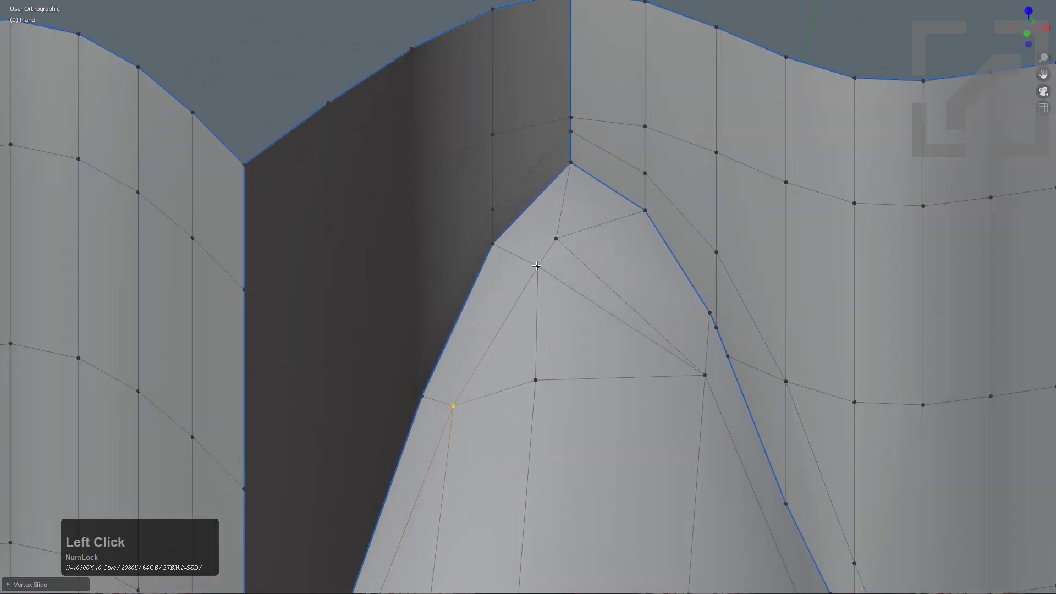
pyautogui.press('g')
pyautogui.press('g')
pyautogui.rightClick(559, 237)
pyautogui.click(558, 238)
pyautogui.press('g')
pyautogui.press('g')
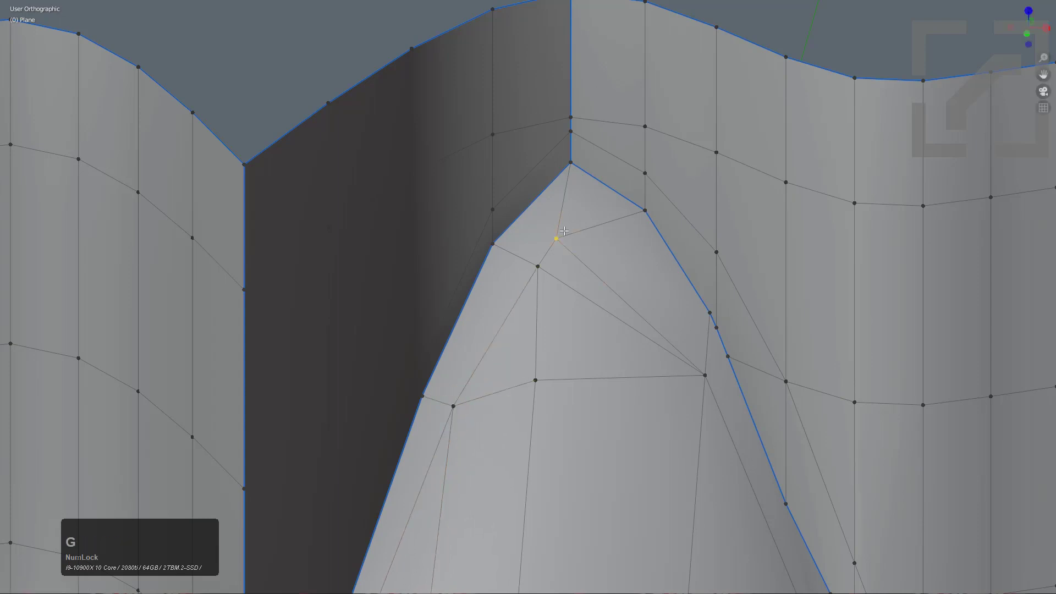
pyautogui.click(570, 222)
# Step: Slide the middle vertex of the cross edge slightly down the cylinder's lengthwise edge
pyautogui.moveTo(570, 222); pyautogui.dragTo(559, 340, button='middle')
pyautogui.scroll(-1, 559, 340)
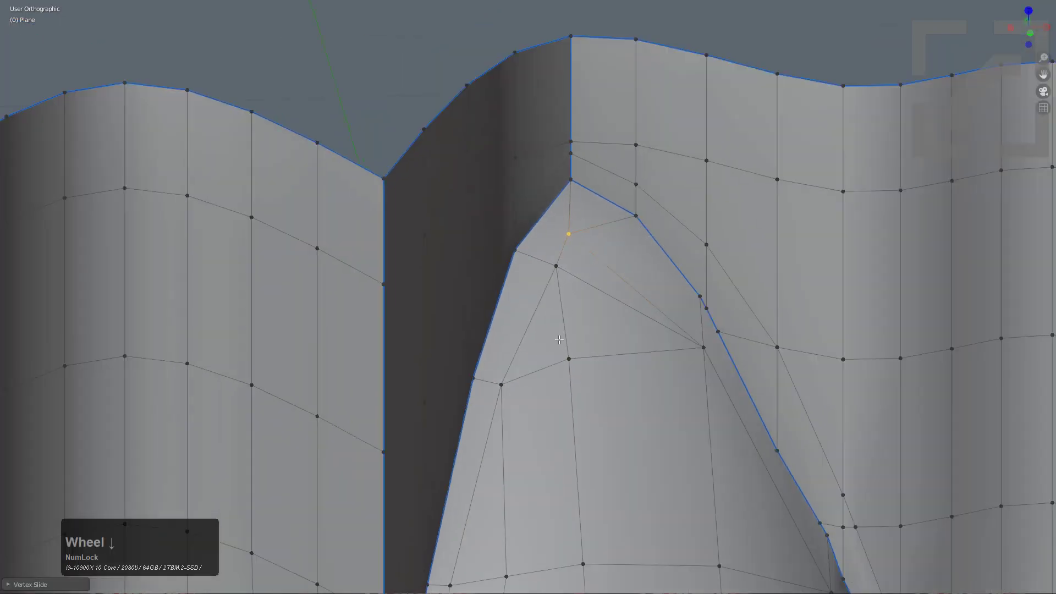
pyautogui.click(567, 357)
pyautogui.press('g')
pyautogui.press('g')
pyautogui.click(566, 370)
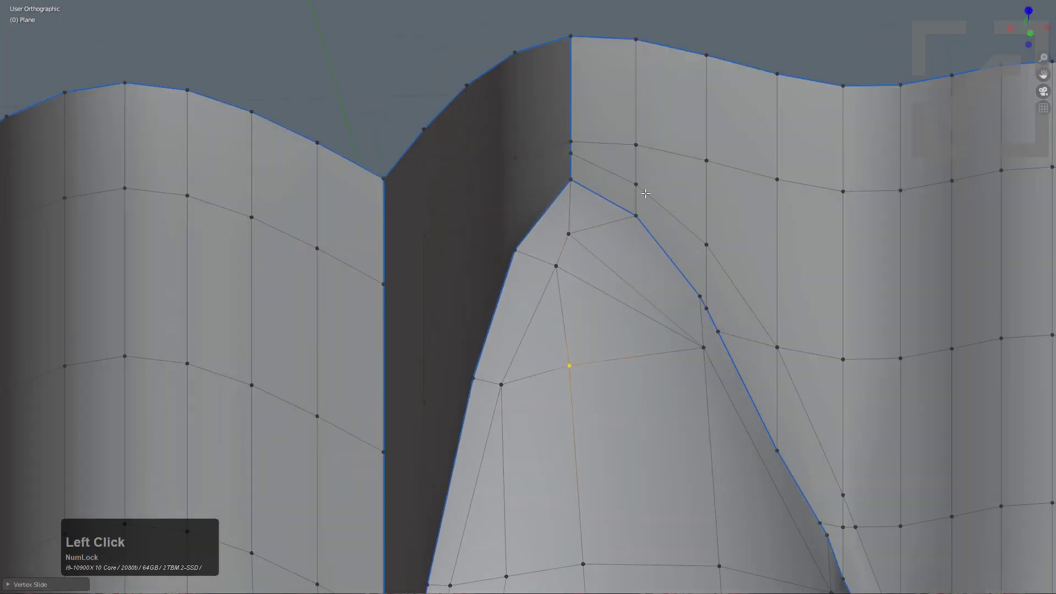
# Step: Connect the cross edge's middle vertex to the upper right-seam vertex, and fill one quad between the apex, seam and new crossing vertex
pyautogui.scroll(-2, 632, 291)
pyautogui.moveTo(631, 291); pyautogui.dragTo(619, 225, button='middle')
pyautogui.scroll(2, 614, 237)
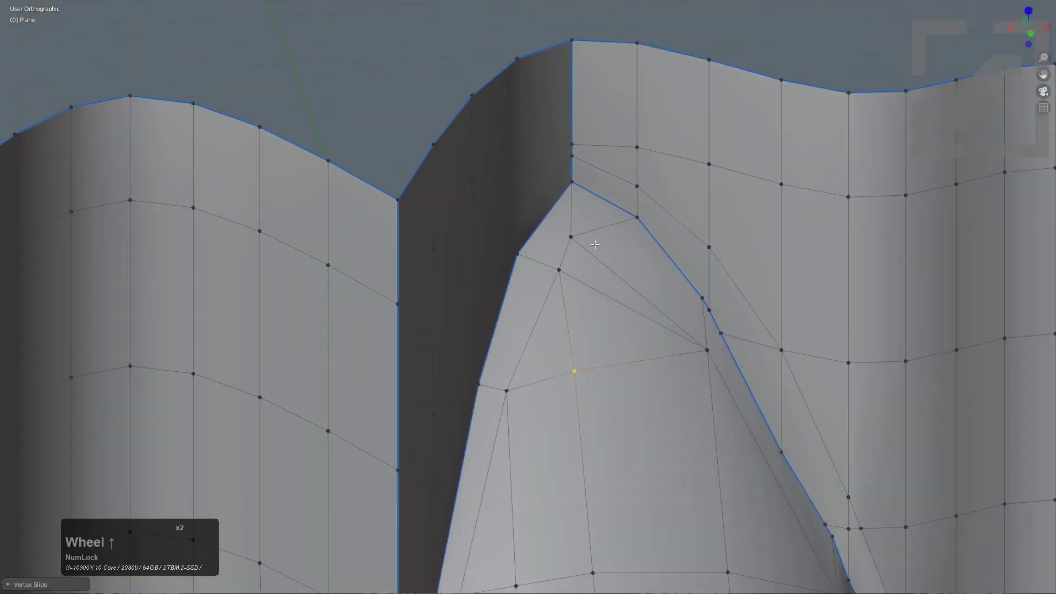
pyautogui.keyDown('shift'); pyautogui.click(633, 218); pyautogui.keyUp('shift')
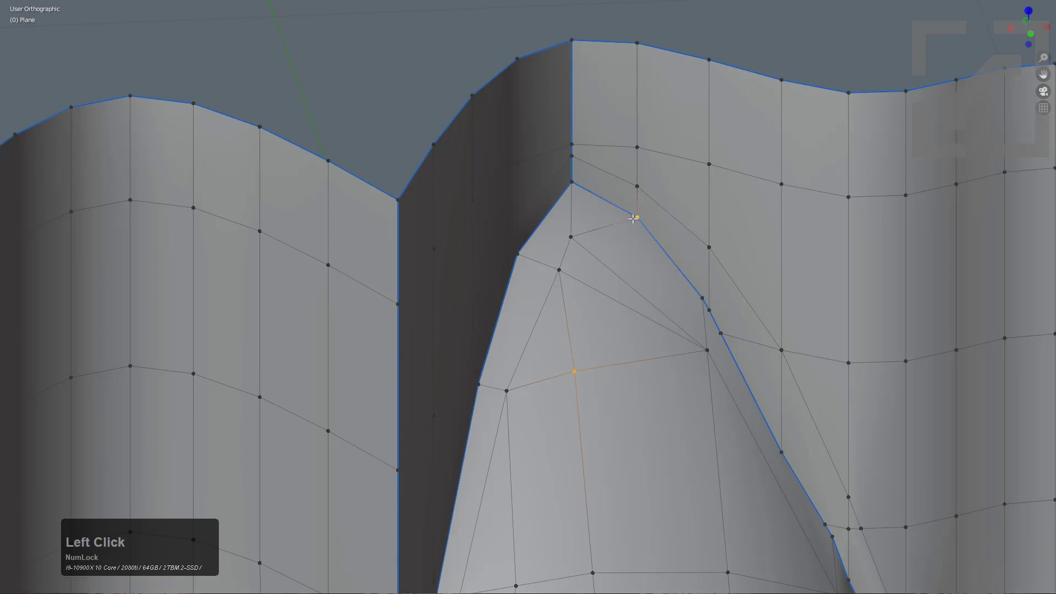
pyautogui.press('j')
pyautogui.keyDown('shift'); pyautogui.click(571, 187); pyautogui.keyUp('shift')
pyautogui.keyDown('shift'); pyautogui.click(631, 223); pyautogui.keyUp('shift')
pyautogui.keyDown('shift'); pyautogui.click(576, 242); pyautogui.keyUp('shift')
pyautogui.keyDown('shift'); pyautogui.click(640, 227); pyautogui.keyUp('shift')
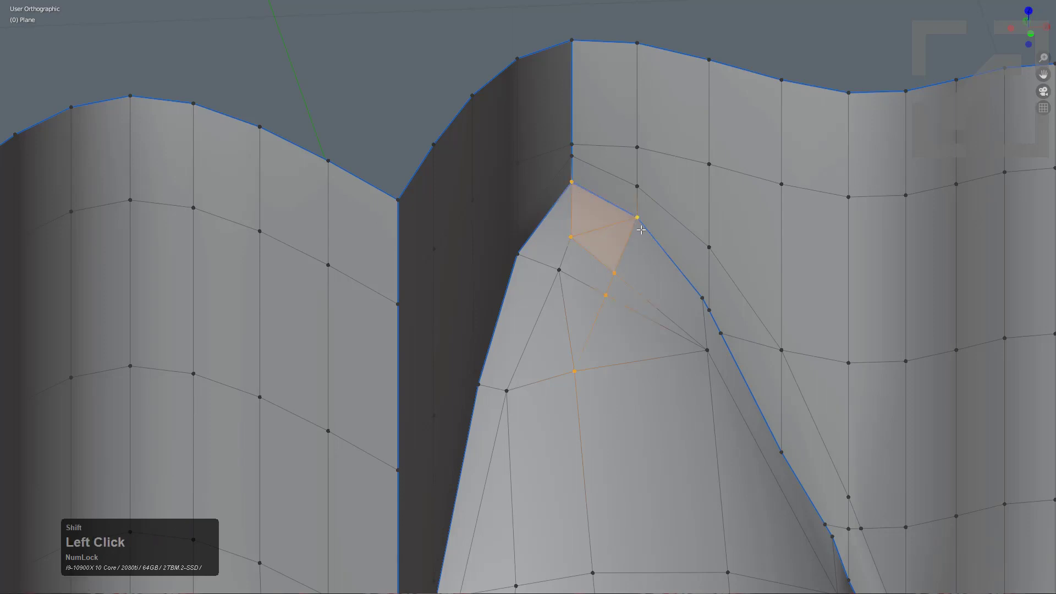
pyautogui.press('f')
# Step: Slide the lower crossing vertex on the new edge slightly farther down the cylinder
pyautogui.click(610, 278)
pyautogui.press('g')
pyautogui.press('g')
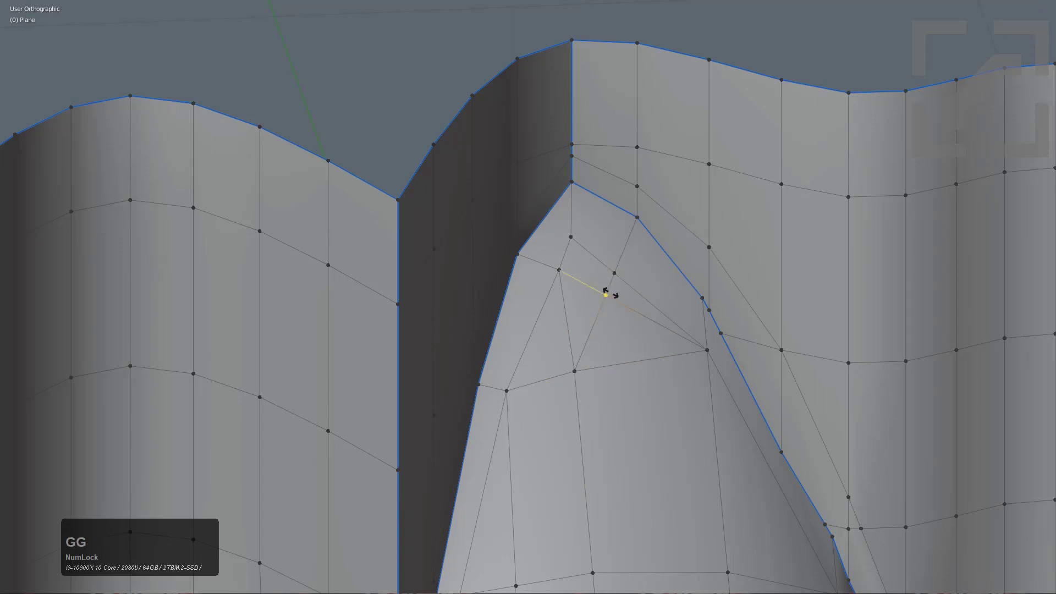
pyautogui.rightClick(603, 310)
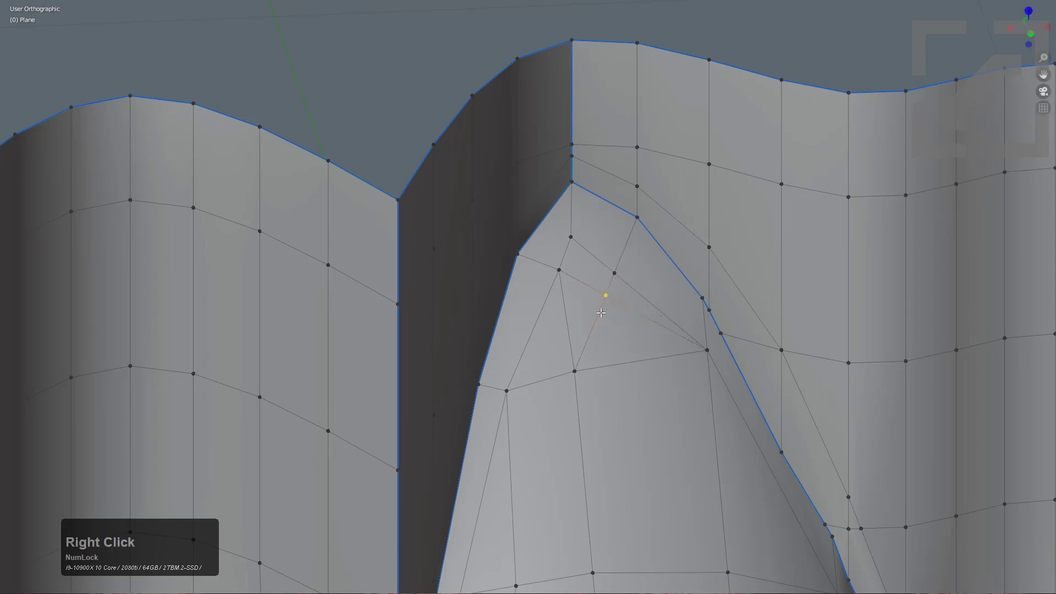
pyautogui.keyDown('shift'); pyautogui.click(575, 372); pyautogui.keyUp('shift')
pyautogui.keyDown('shift'); pyautogui.click(506, 391); pyautogui.keyUp('shift')
pyautogui.keyDown('shift'); pyautogui.click(559, 270); pyautogui.keyUp('shift')
pyautogui.hotkey('alt', 'a')
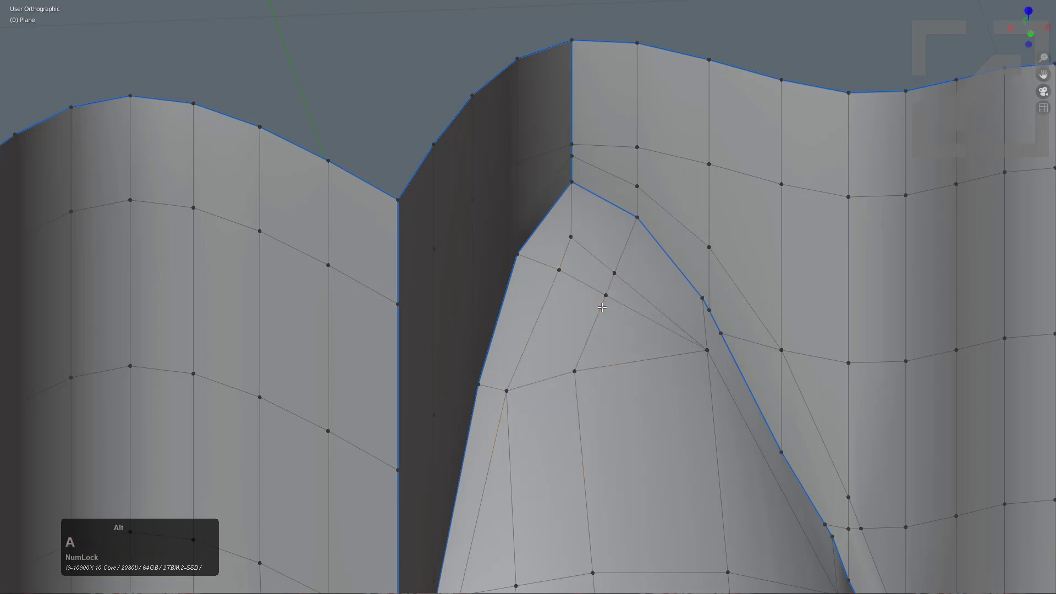
pyautogui.press('g')
pyautogui.press('g')
pyautogui.click(545, 291)
pyautogui.hotkey('alt', 'a')
# Step: Slide the right-seam vertex level with the inner vertex down the seam onto its close neighbour to merge them
pyautogui.scroll(-1, 622, 302)
pyautogui.moveTo(617, 317); pyautogui.dragTo(541, 265, button='middle')
pyautogui.scroll(2, 583, 307)
pyautogui.click(543, 265)
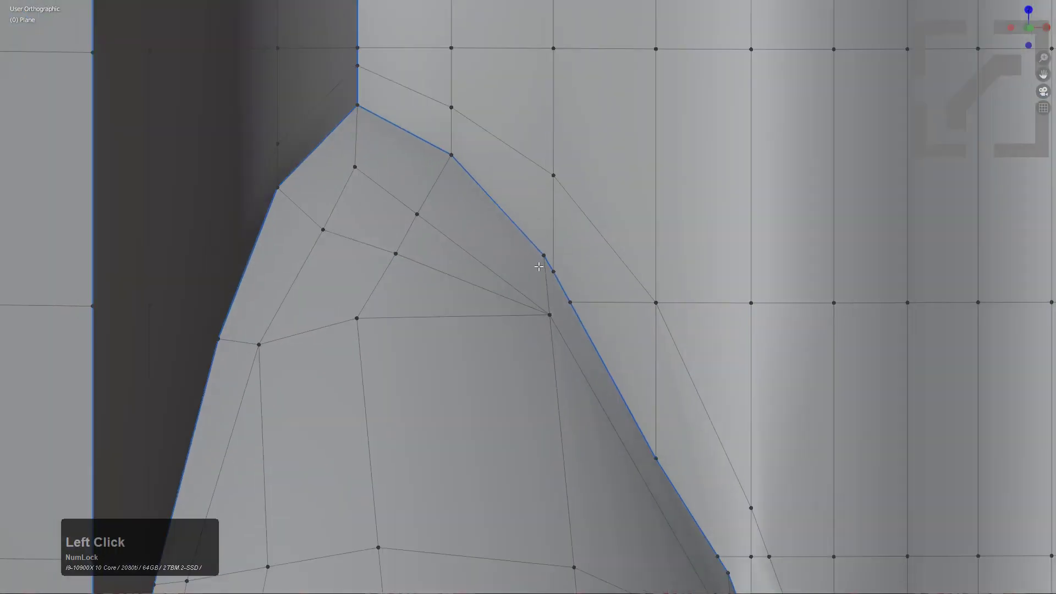
pyautogui.press('g')
pyautogui.press('g')
pyautogui.click(582, 302)
# Step: Slide the next right-seam vertex down the seam, and bring the vertex below it up onto it to merge the pair
pyautogui.scroll(-1, 582, 301)
pyautogui.click(558, 299)
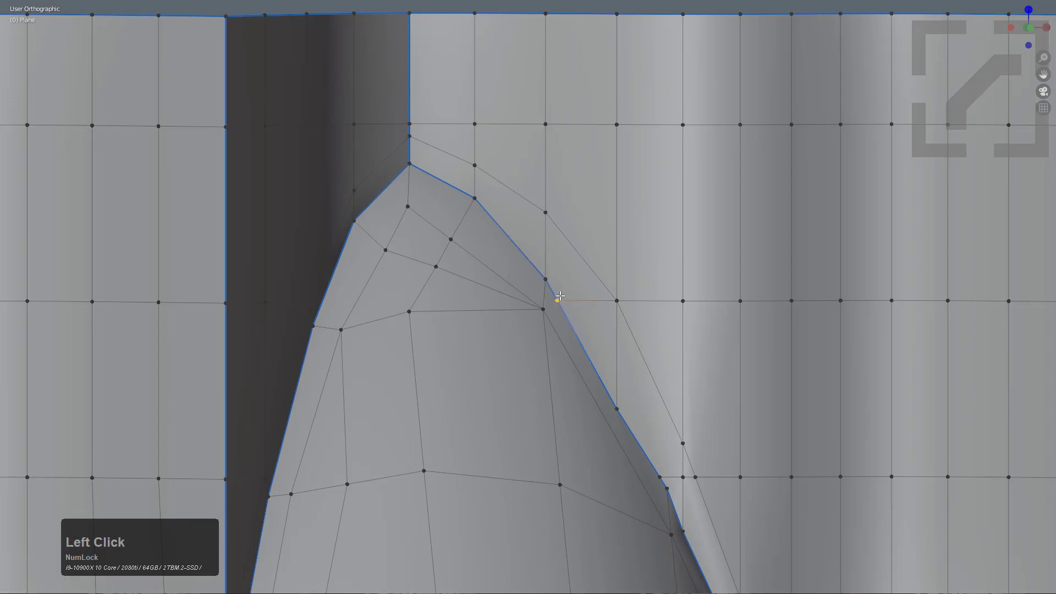
pyautogui.press('g')
pyautogui.press('g')
pyautogui.click(587, 328)
pyautogui.moveTo(631, 383); pyautogui.dragTo(578, 398, button='middle')
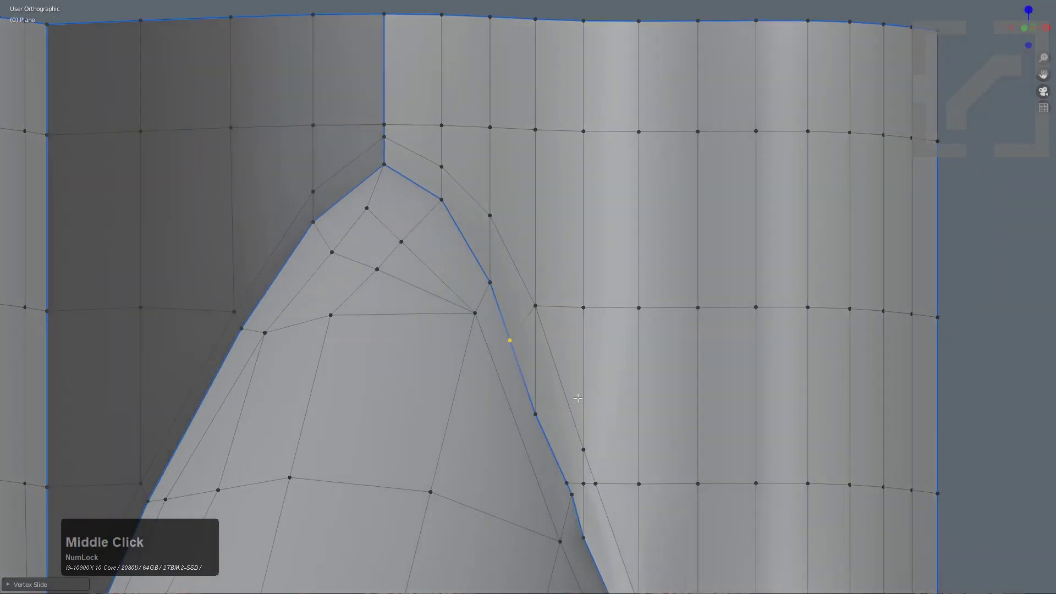
pyautogui.click(535, 413)
pyautogui.press('g')
pyautogui.press('g')
pyautogui.click(528, 353)
# Step: Merge the next cluster of three right-seam vertices into one by sliding the outer two onto the middle one
pyautogui.moveTo(528, 352); pyautogui.dragTo(511, 308, button='middle')
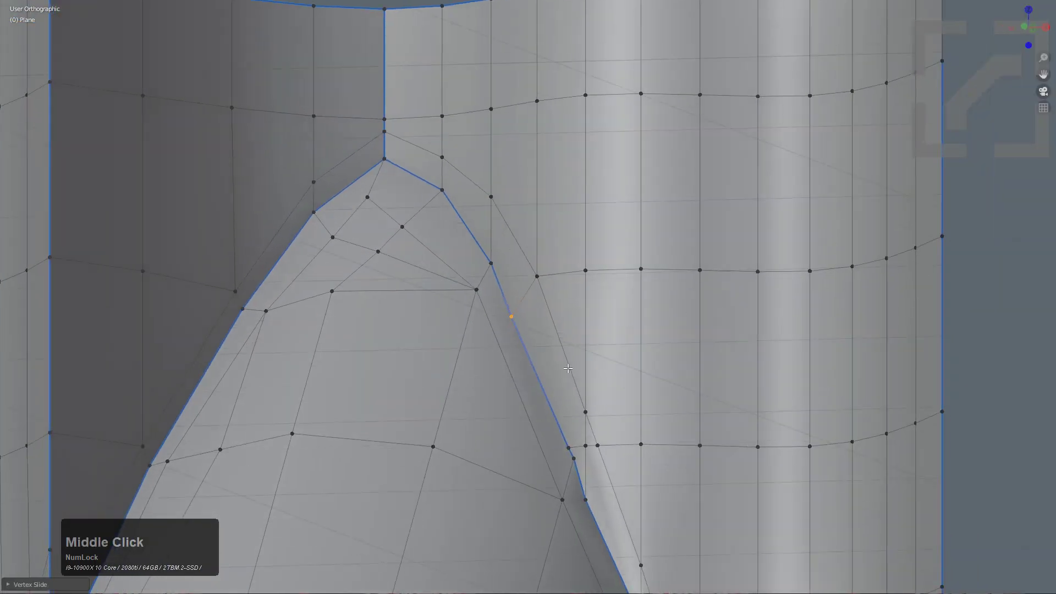
pyautogui.scroll(3, 550, 358)
pyautogui.click(575, 391)
pyautogui.press('g')
pyautogui.press('g')
pyautogui.click(553, 337)
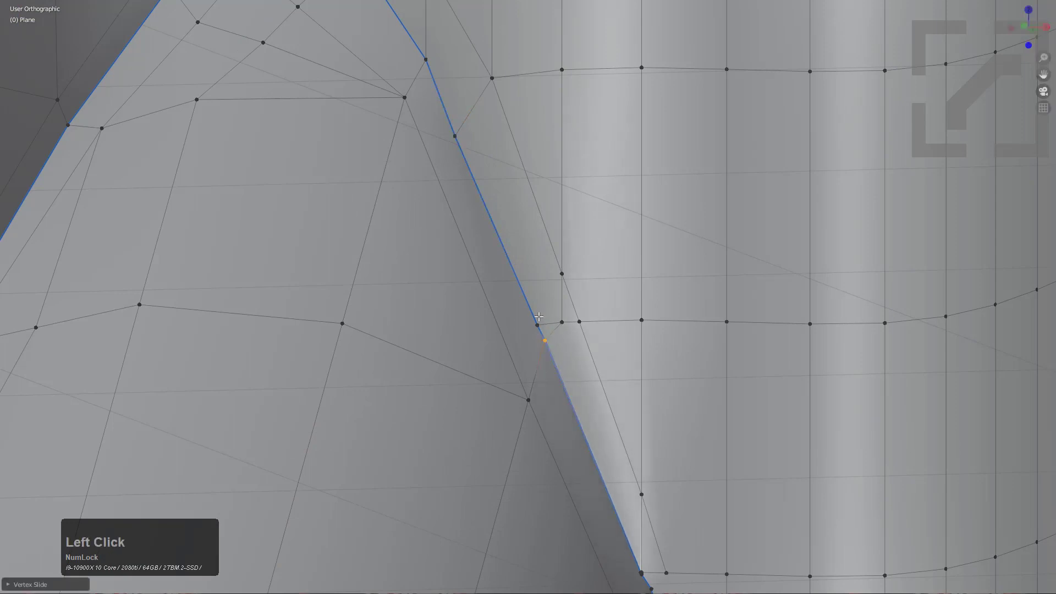
pyautogui.click(539, 319)
pyautogui.press('g')
pyautogui.press('g')
pyautogui.click(555, 324)
# Step: Merge the cluster of three plane-side vertices beside the right seam by sliding the outer two onto a common point
pyautogui.click(561, 273)
pyautogui.press('g')
pyautogui.press('g')
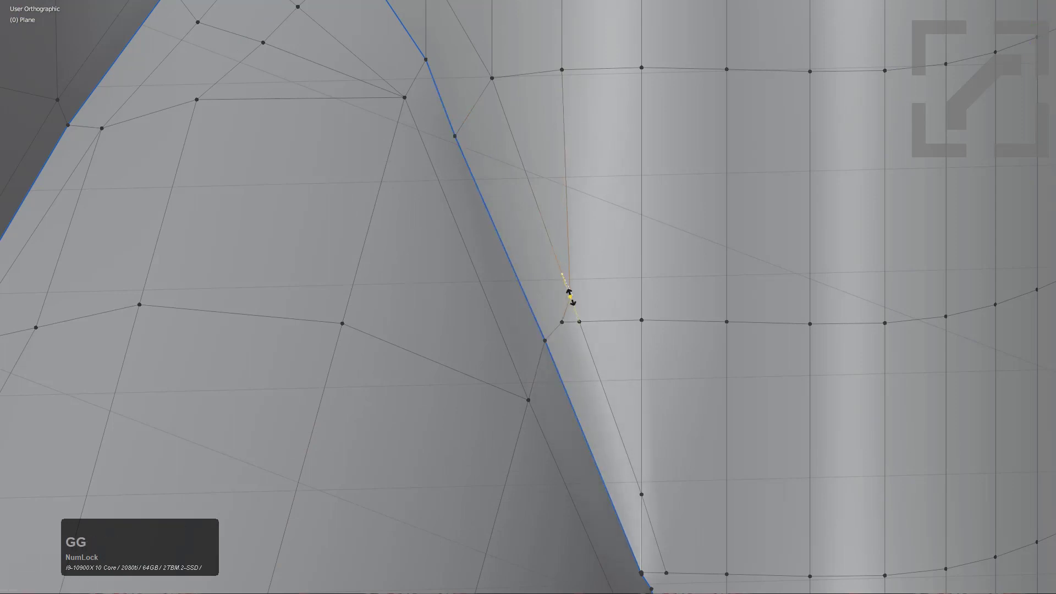
pyautogui.click(570, 297)
pyautogui.click(580, 321)
pyautogui.press('g')
pyautogui.press('g')
pyautogui.click(572, 300)
pyautogui.press('g')
pyautogui.press('g')
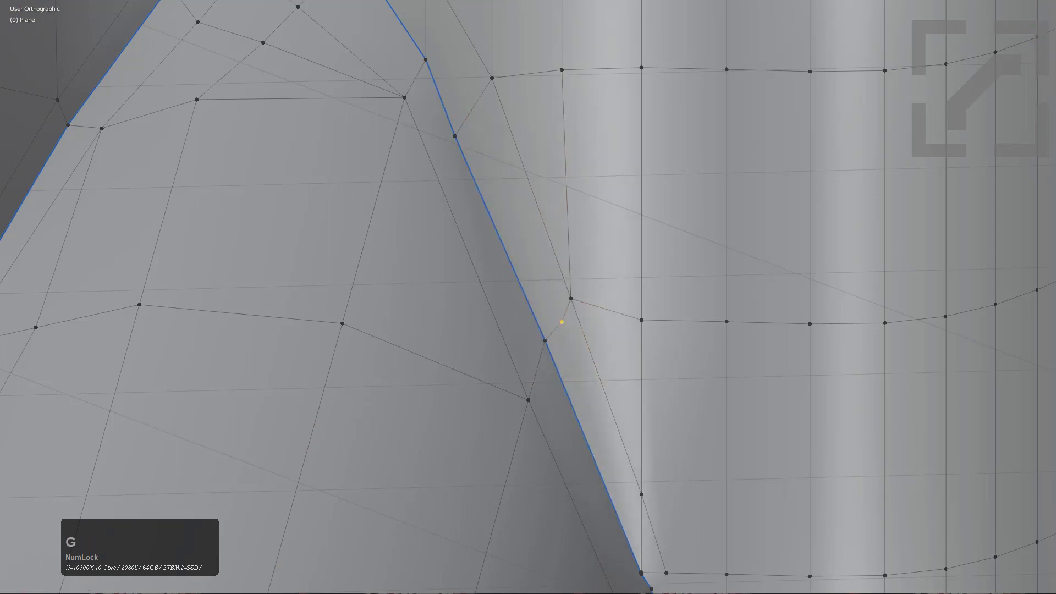
pyautogui.click(572, 299)
# Step: Slide the merged plane-side vertex and its neighbouring right-seam vertex slightly down their edges to line them up
pyautogui.press('g')
pyautogui.press('g')
pyautogui.click(577, 316)
pyautogui.scroll(-2, 569, 320)
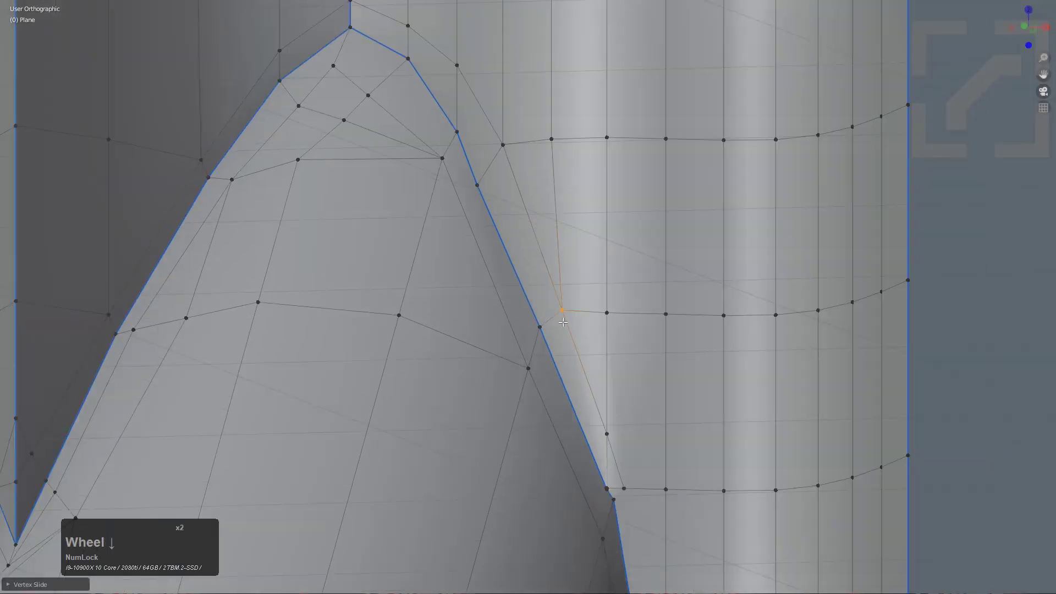
pyautogui.click(551, 340)
pyautogui.press('g')
pyautogui.press('g')
pyautogui.click(558, 353)
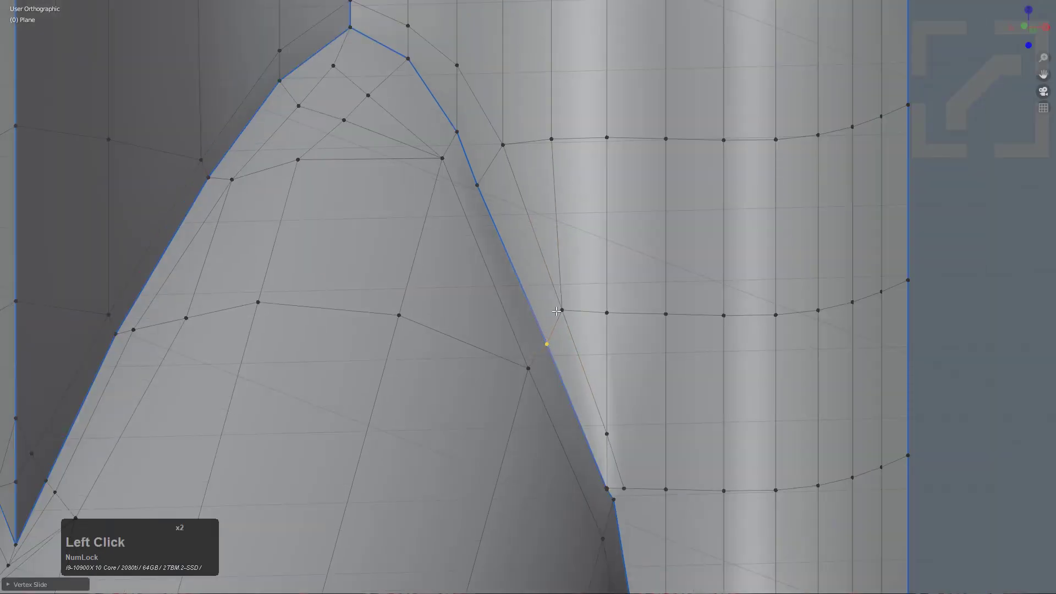
pyautogui.press('g')
pyautogui.press('g')
pyautogui.click(561, 325)
# Step: Connect the upper right-seam vertex to the middle vertex of the cylinder's next row, and slide the outer crossing vertex up
pyautogui.scroll(2, 534, 301)
pyautogui.click(489, 323)
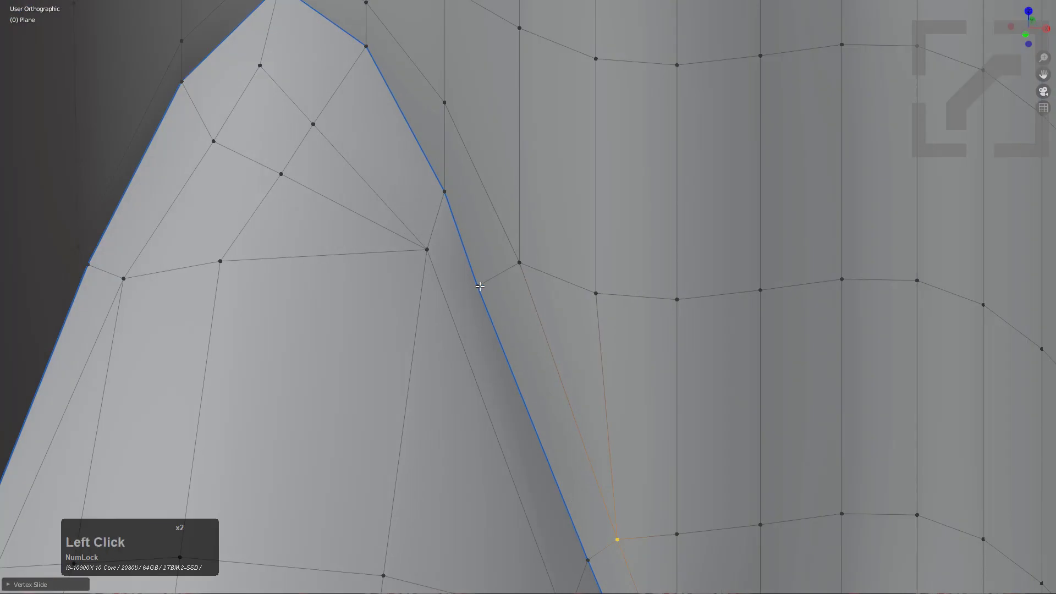
pyautogui.scroll(-2, 459, 314)
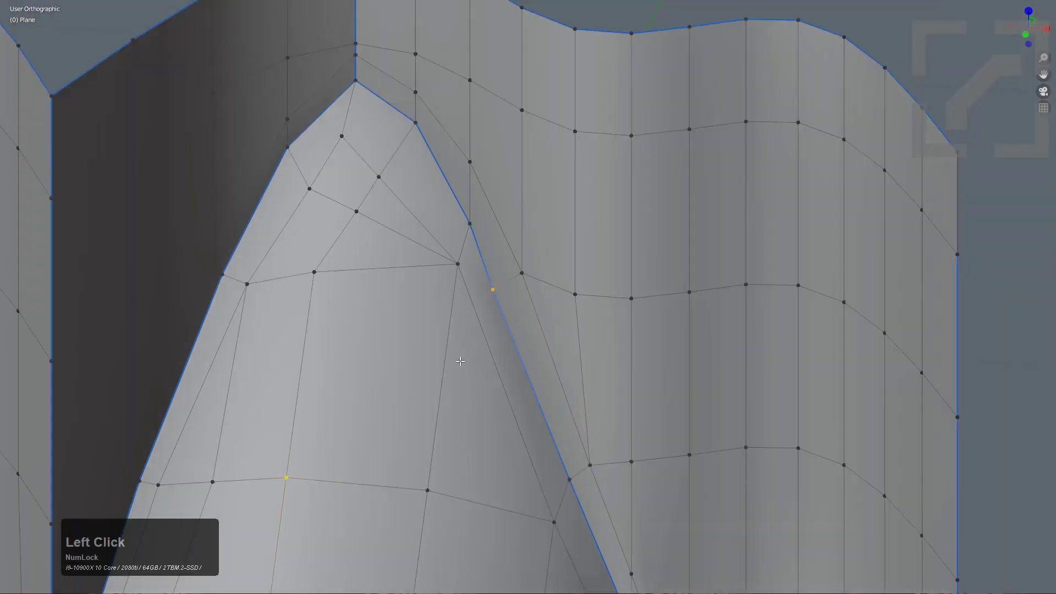
pyautogui.press('j')
pyautogui.click(470, 317)
pyautogui.press('g')
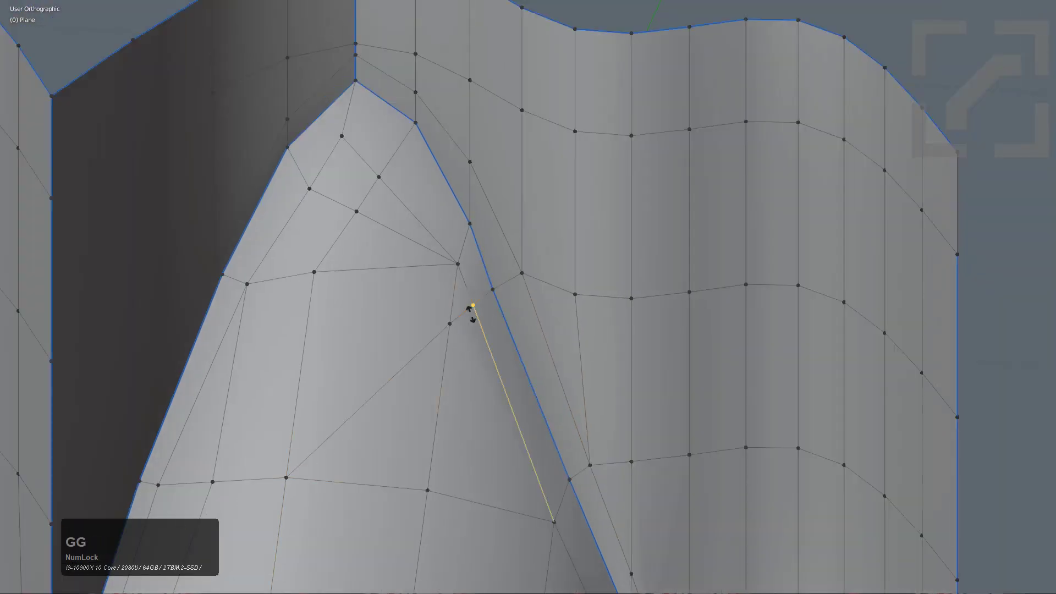
pyautogui.click(471, 311)
# Step: Connect the new edge's inner crossing vertex to the lowest vertex of the small quad near the tip
pyautogui.keyDown('shift'); pyautogui.click(474, 305); pyautogui.keyUp('shift')
pyautogui.keyDown('shift'); pyautogui.click(450, 323); pyautogui.keyUp('shift')
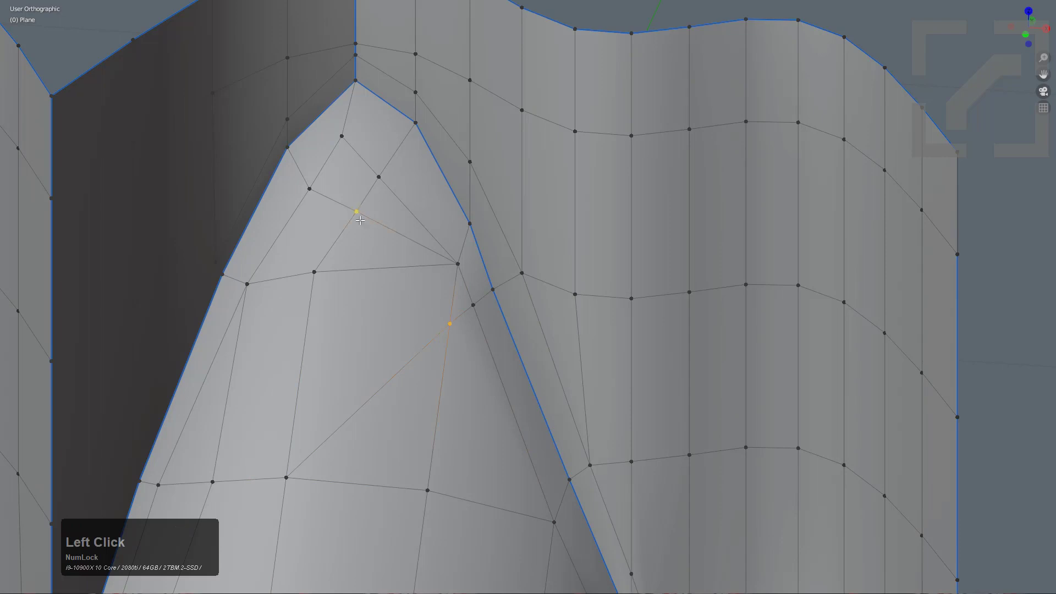
pyautogui.press('j')
# Step: Fill the two vertex groups on either side of the upper row's right end so their triangles become single quads
pyautogui.click(407, 278)
pyautogui.keyDown('shift'); pyautogui.click(356, 210); pyautogui.keyUp('shift')
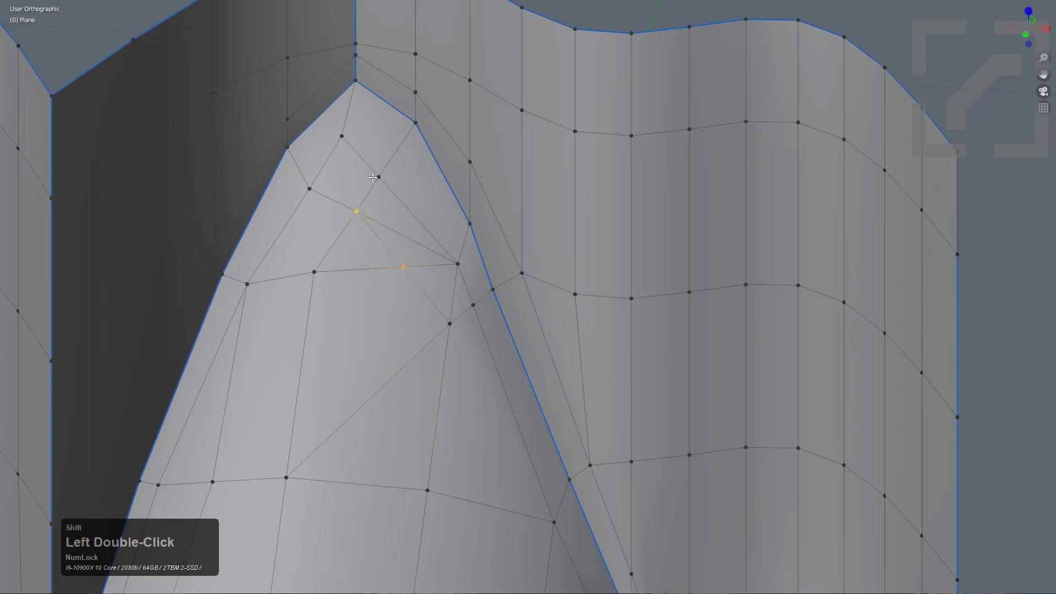
pyautogui.keyDown('shift'); pyautogui.click(379, 177); pyautogui.keyUp('shift')
pyautogui.keyDown('shift'); pyautogui.click(458, 265); pyautogui.keyUp('shift')
pyautogui.press('f')
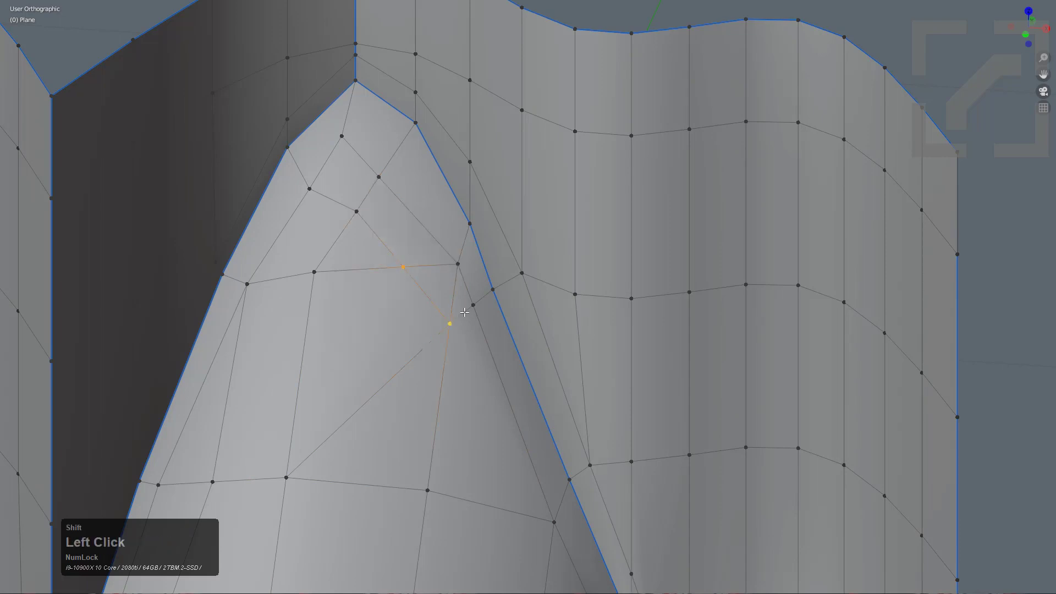
pyautogui.keyDown('shift'); pyautogui.click(471, 306); pyautogui.keyUp('shift')
pyautogui.keyDown('shift'); pyautogui.click(457, 264); pyautogui.keyUp('shift')
pyautogui.press('f')
# Step: Slide the small tip quad's lowest vertex and then its lower-left edge to even out the spacing
pyautogui.click(355, 213)
pyautogui.press('g')
pyautogui.press('g')
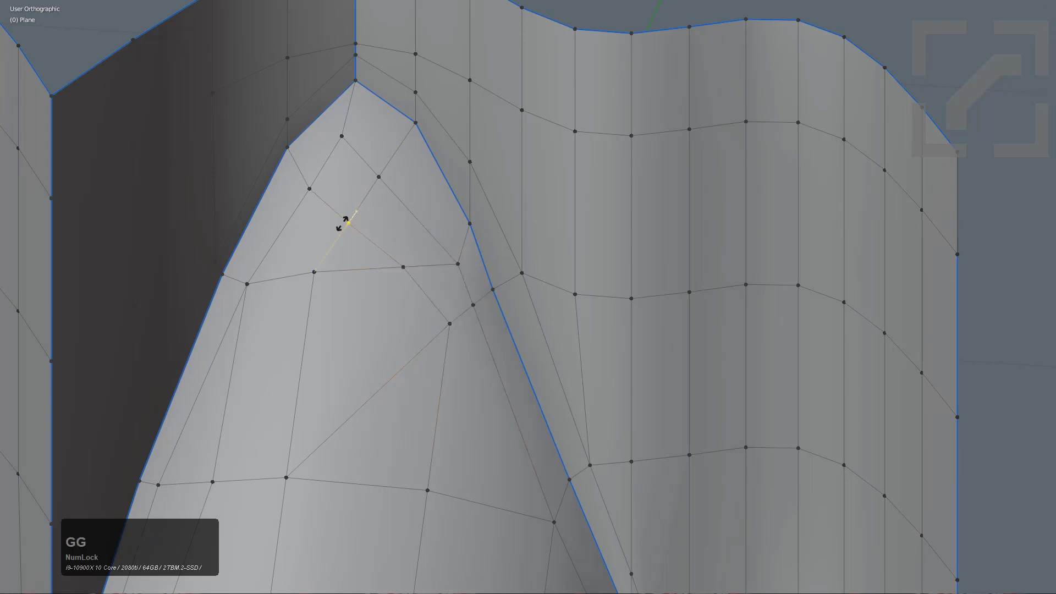
pyautogui.click(328, 207)
pyautogui.press('g')
pyautogui.press('g')
pyautogui.click(353, 212)
# Step: Knife-cut from the rerouted inner vertex down across the cylinder row, ending on the second lengthwise edge toward the underside
pyautogui.scroll(-2, 477, 347)
pyautogui.moveTo(477, 346); pyautogui.dragTo(522, 322, button='middle')
pyautogui.scroll(1, 523, 322)
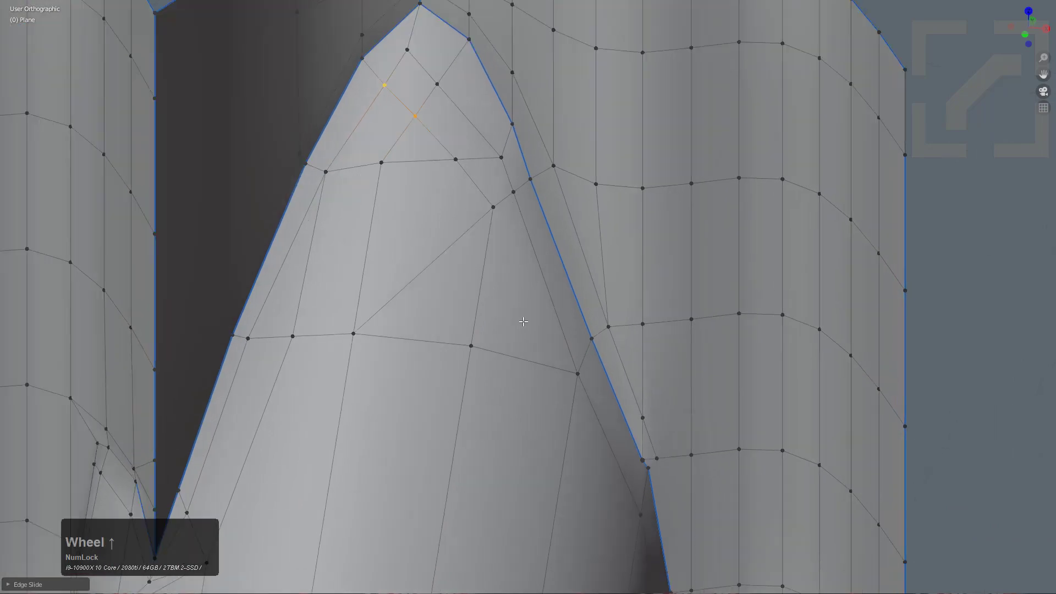
pyautogui.click(501, 229)
pyautogui.scroll(-2, 540, 222)
pyautogui.moveTo(541, 222); pyautogui.dragTo(551, 286, button='middle')
pyautogui.scroll(1, 471, 116)
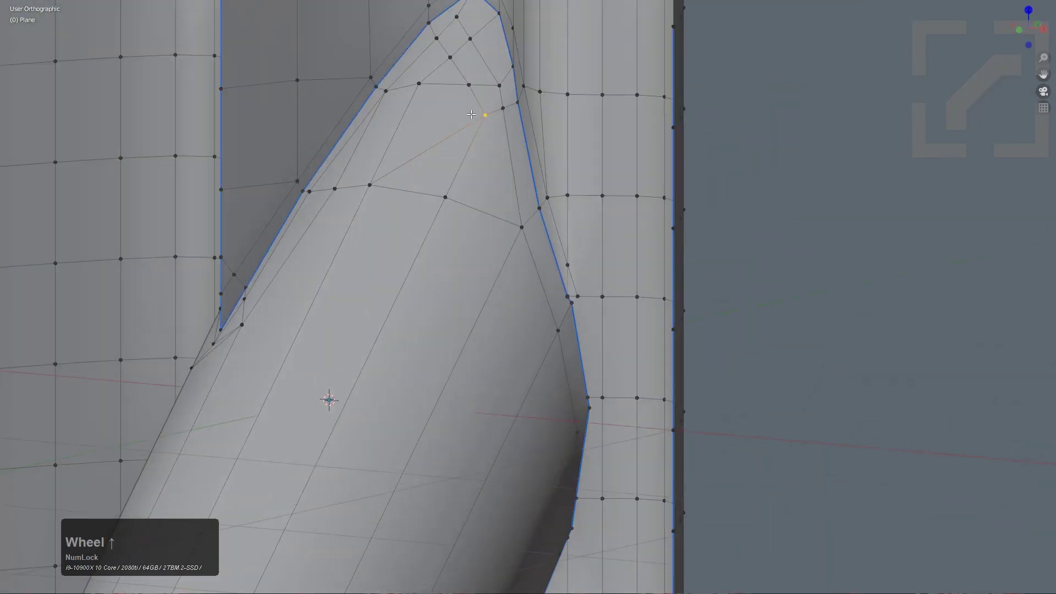
pyautogui.moveTo(471, 116); pyautogui.dragTo(465, 115, button='middle')
pyautogui.moveTo(512, 145); pyautogui.dragTo(526, 163, button='middle')
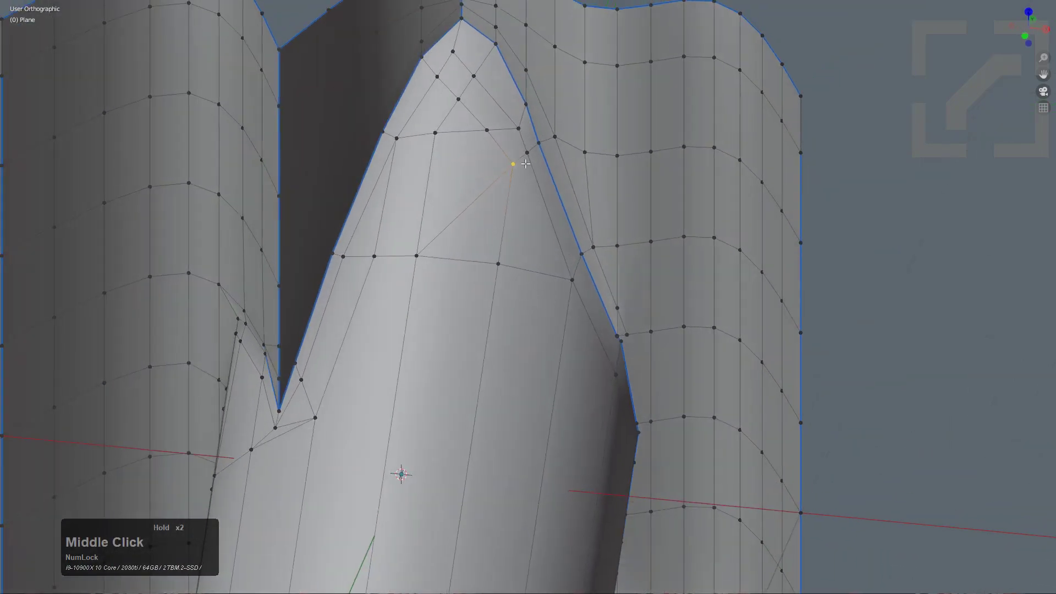
pyautogui.moveTo(506, 222); pyautogui.dragTo(484, 146, button='middle')
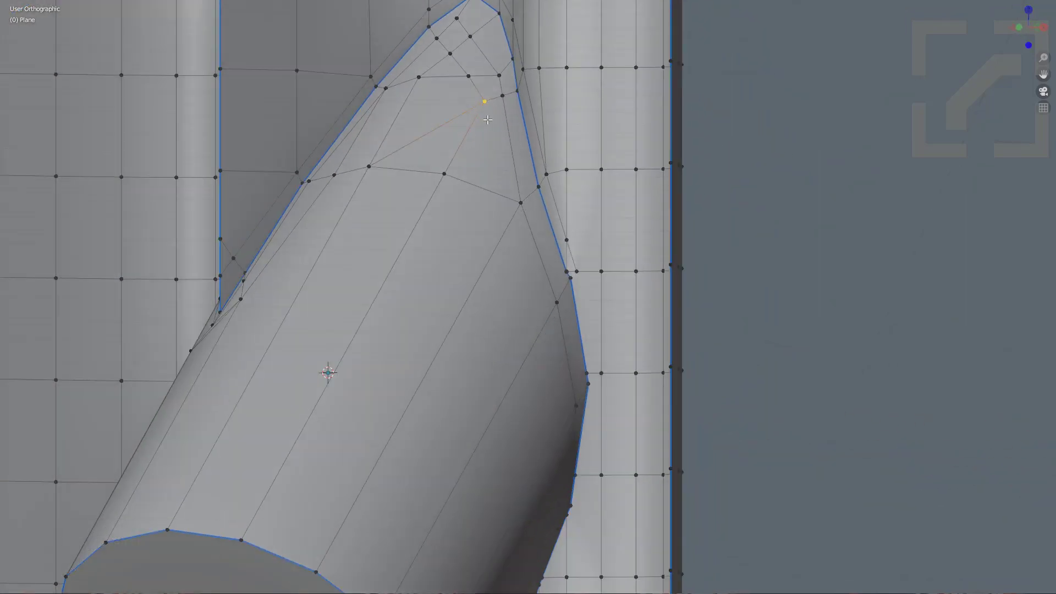
pyautogui.press('k')
pyautogui.click(484, 102)
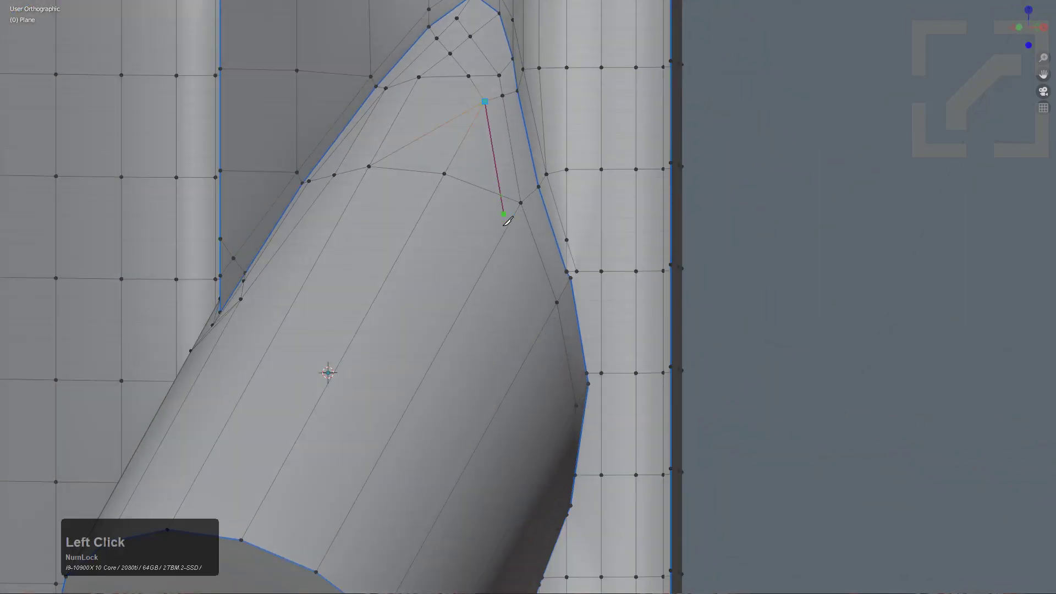
pyautogui.click(503, 235)
pyautogui.moveTo(535, 350); pyautogui.dragTo(504, 298, button='middle')
pyautogui.click(509, 332)
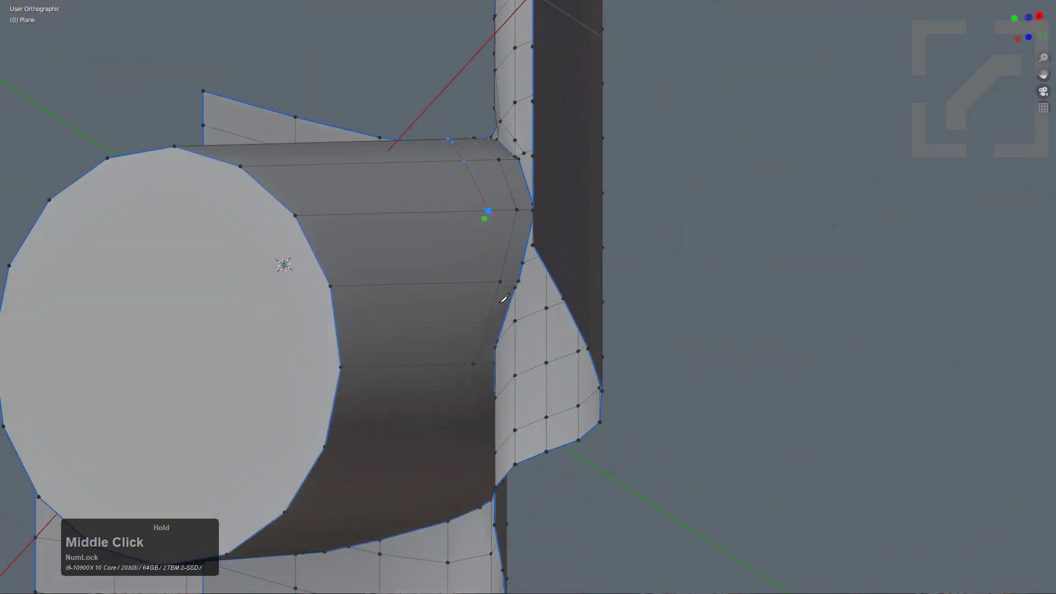
pyautogui.click(473, 282)
pyautogui.press('KP_Enter')
# Step: Try to slide the new cut's middle vertex up along the cylinder's lengthwise edge
pyautogui.moveTo(425, 213); pyautogui.dragTo(538, 241, button='middle')
pyautogui.scroll(3, 538, 241)
pyautogui.press('g')
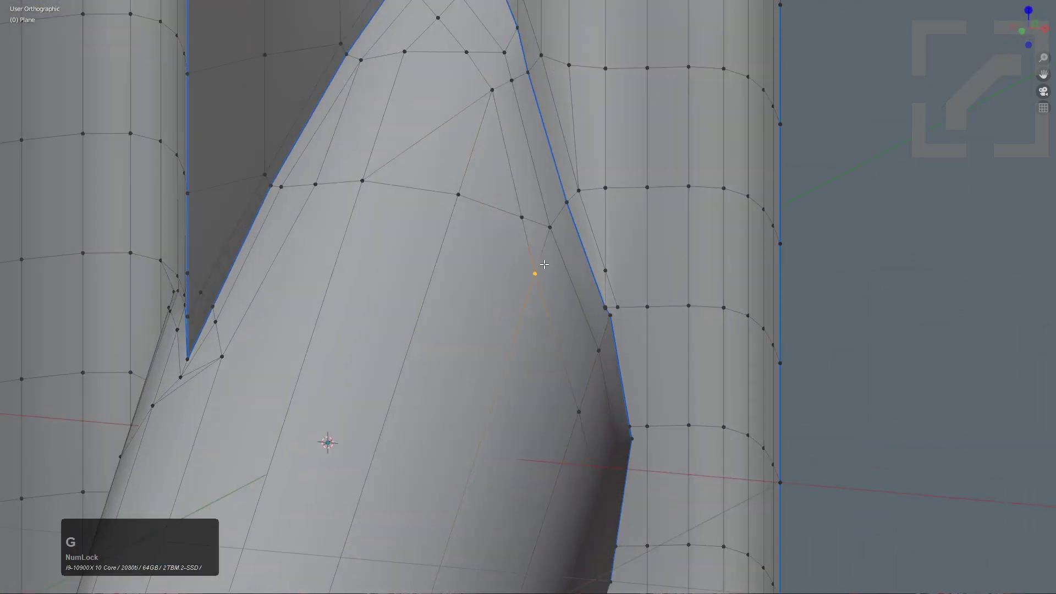
pyautogui.press('g')
pyautogui.click(540, 252)
pyautogui.press('z')
# Step: Connect the new cut's middle vertex to the cylinder row vertex where the upper diagonal edge ends
pyautogui.scroll(-2, 537, 257)
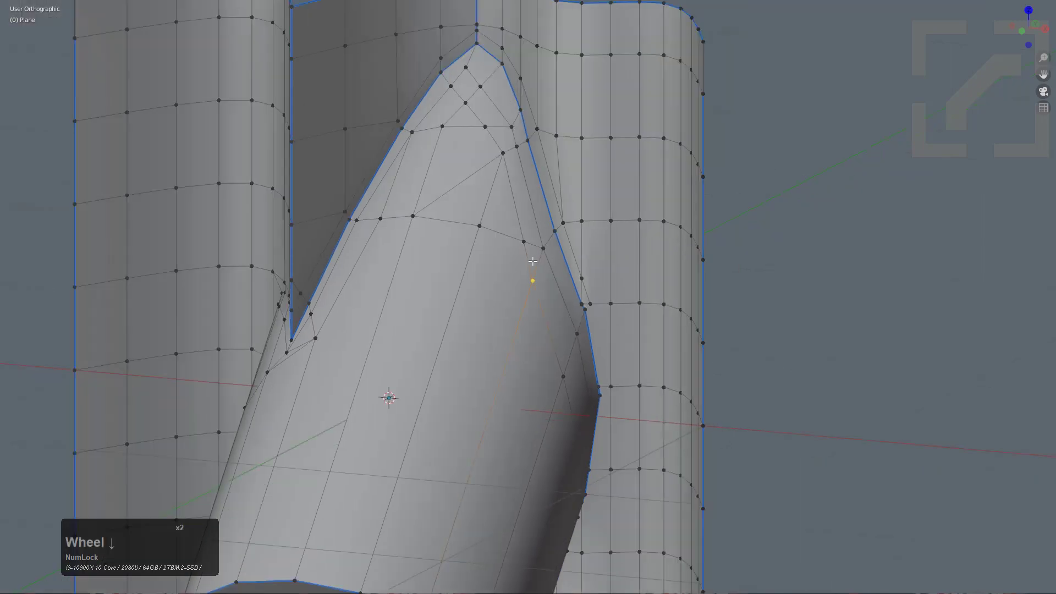
pyautogui.scroll(3, 517, 242)
pyautogui.click(504, 221)
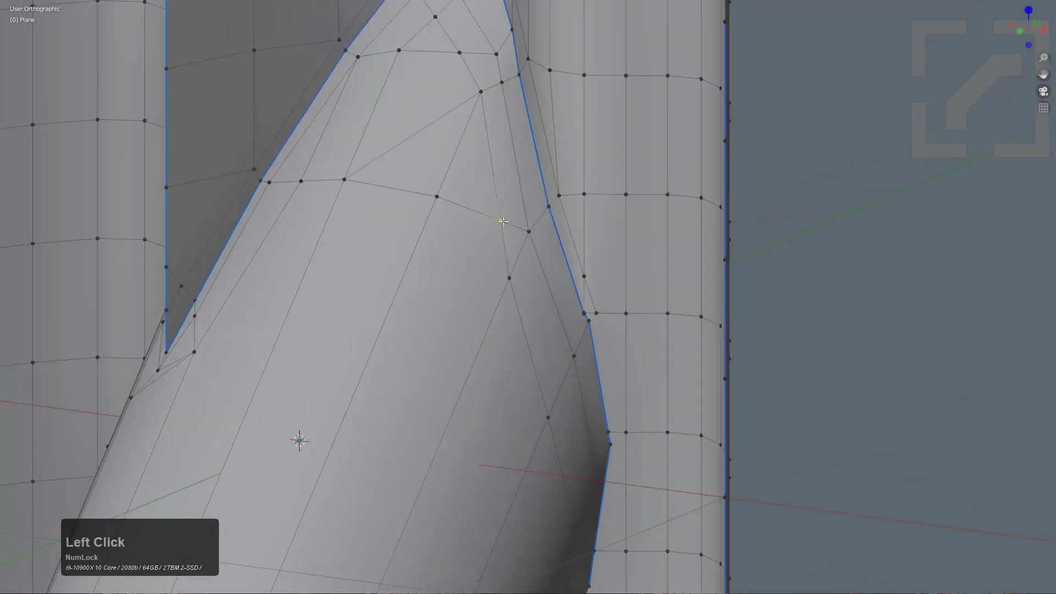
pyautogui.click(511, 268)
pyautogui.middleClick(363, 193)
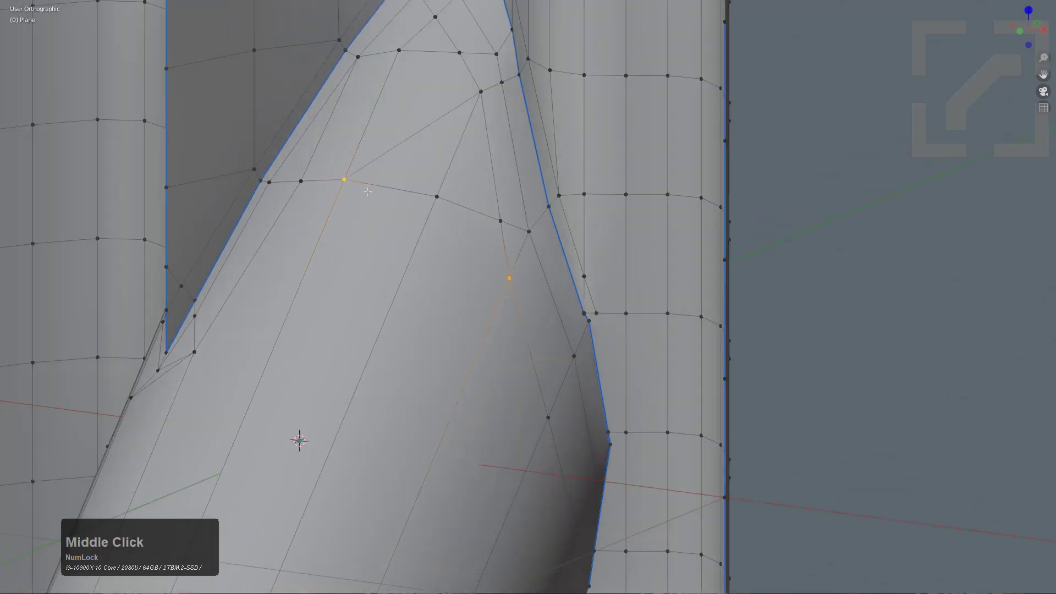
pyautogui.press('j')
# Step: Slide the crossing vertex of the new connection down the cylinder's lengthwise edge, then back up slightly for even spacing
pyautogui.click(416, 213)
pyautogui.press('g')
pyautogui.press('g')
pyautogui.click(396, 241)
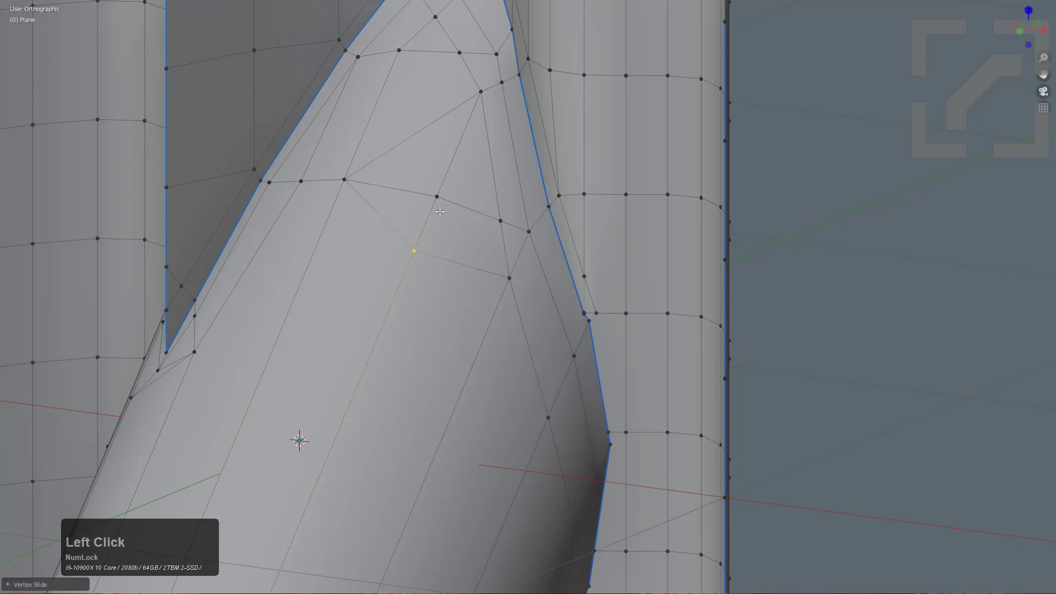
pyautogui.press('g')
pyautogui.press('g')
pyautogui.click(444, 225)
# Step: Try to merge the cut's row-crossing vertex into the cut vertex below it by sliding it down
pyautogui.click(498, 223)
pyautogui.scroll(-1, 499, 228)
pyautogui.press('g')
pyautogui.press('g')
pyautogui.click(510, 278)
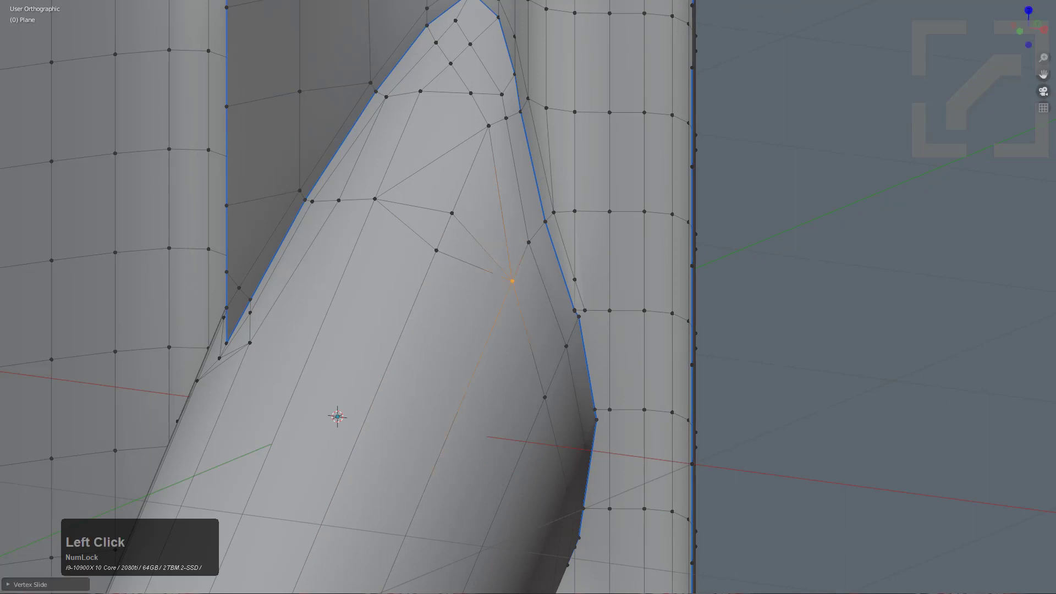
pyautogui.hotkey('ctrl', 'z')
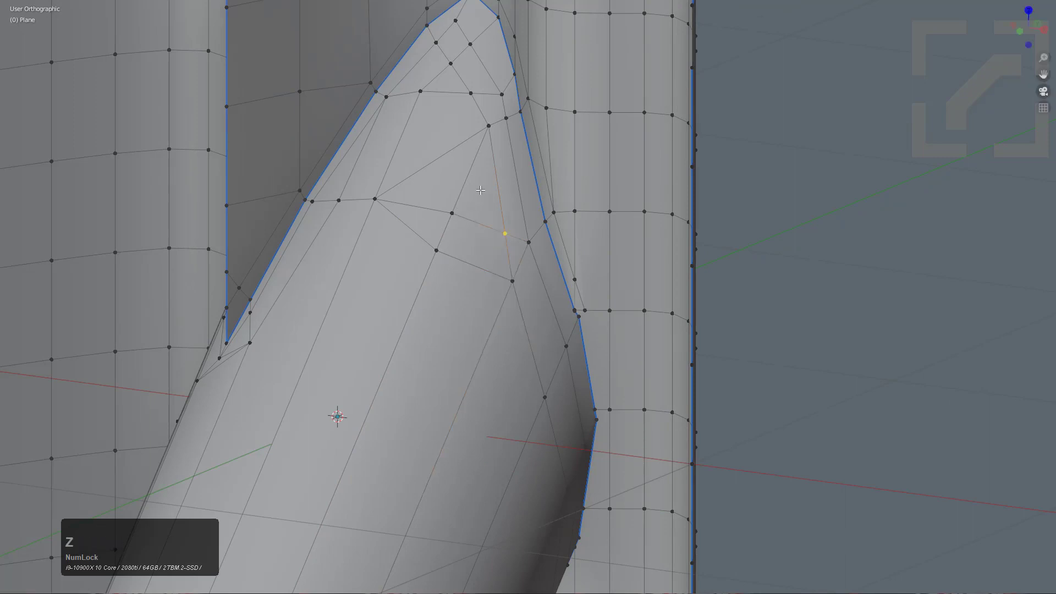
# Step: Connect the cut's end vertex to the next support-loop vertex on the cylinder's underside, and adjust the end vertex by sliding it
pyautogui.hotkey('alt', 'a')
pyautogui.moveTo(510, 228); pyautogui.dragTo(492, 247, button='middle')
pyautogui.scroll(-3, 468, 113)
pyautogui.click(492, 246)
pyautogui.keyDown('shift'); pyautogui.click(489, 312); pyautogui.keyUp('shift')
pyautogui.scroll(1, 492, 298)
pyautogui.press('j')
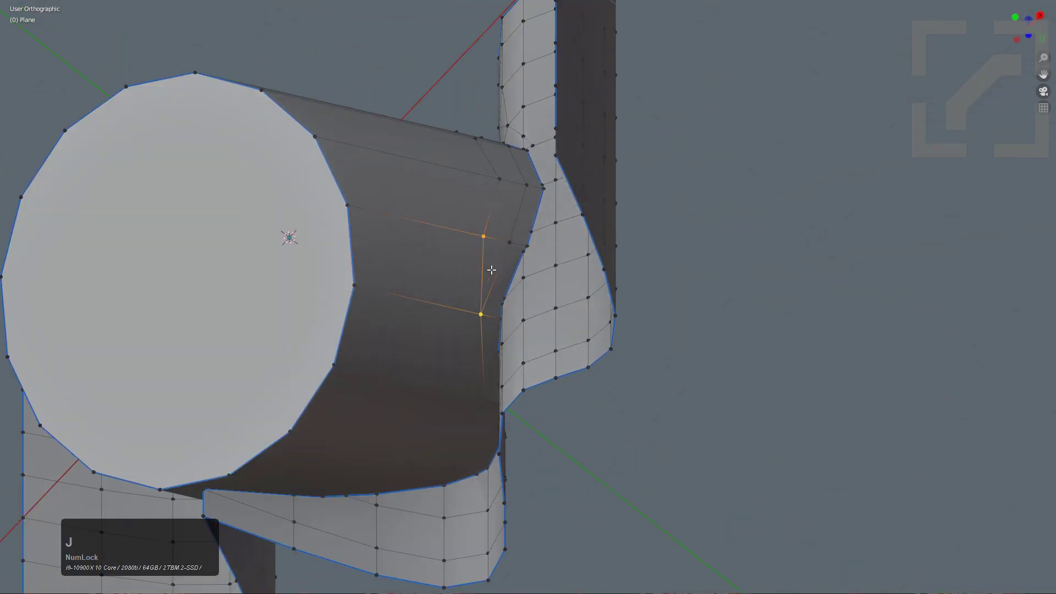
pyautogui.click(487, 237)
pyautogui.press('g')
pyautogui.press('g')
pyautogui.click(485, 248)
# Step: Try to merge the next close pair of right-seam vertices at the lower one
pyautogui.moveTo(486, 248); pyautogui.dragTo(548, 244, button='middle')
pyautogui.scroll(2, 552, 314)
pyautogui.scroll(2, 547, 245)
pyautogui.click(547, 246)
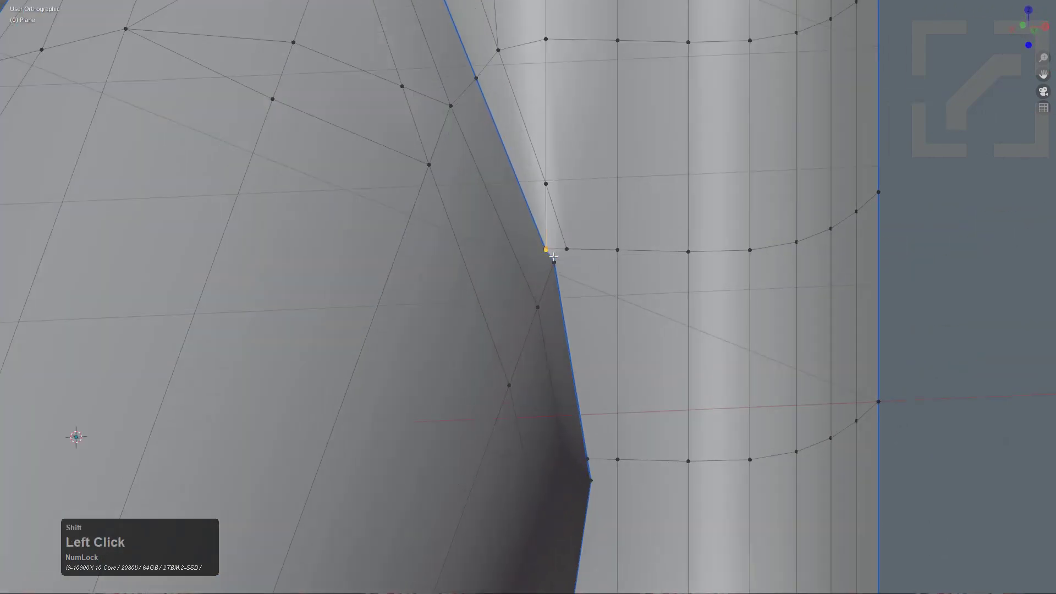
pyautogui.keyDown('shift'); pyautogui.click(555, 263); pyautogui.keyUp('shift')
pyautogui.press('m')
pyautogui.click(558, 271)
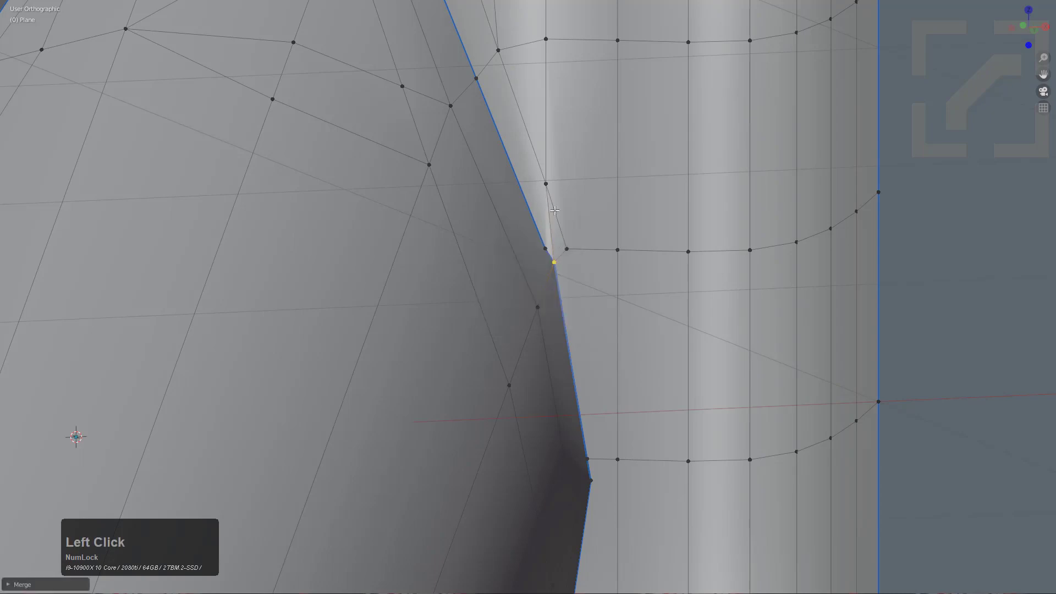
pyautogui.click(548, 184)
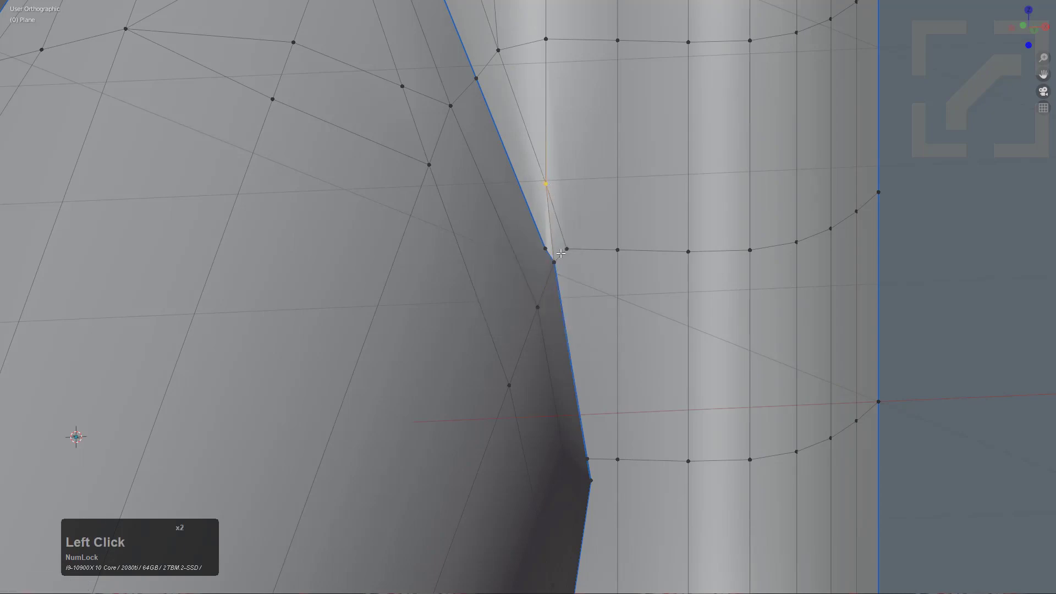
pyautogui.hotkey('ctrl', 'z')
pyautogui.hotkey('ctrl', 'z')
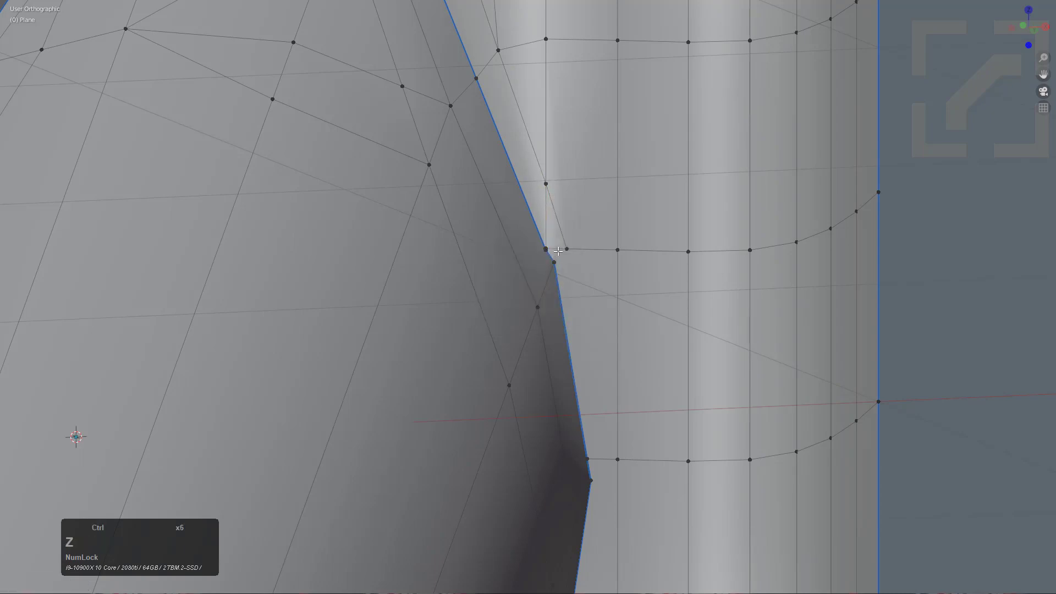
pyautogui.click(555, 251)
pyautogui.press('g')
pyautogui.press('g')
pyautogui.rightClick(522, 207)
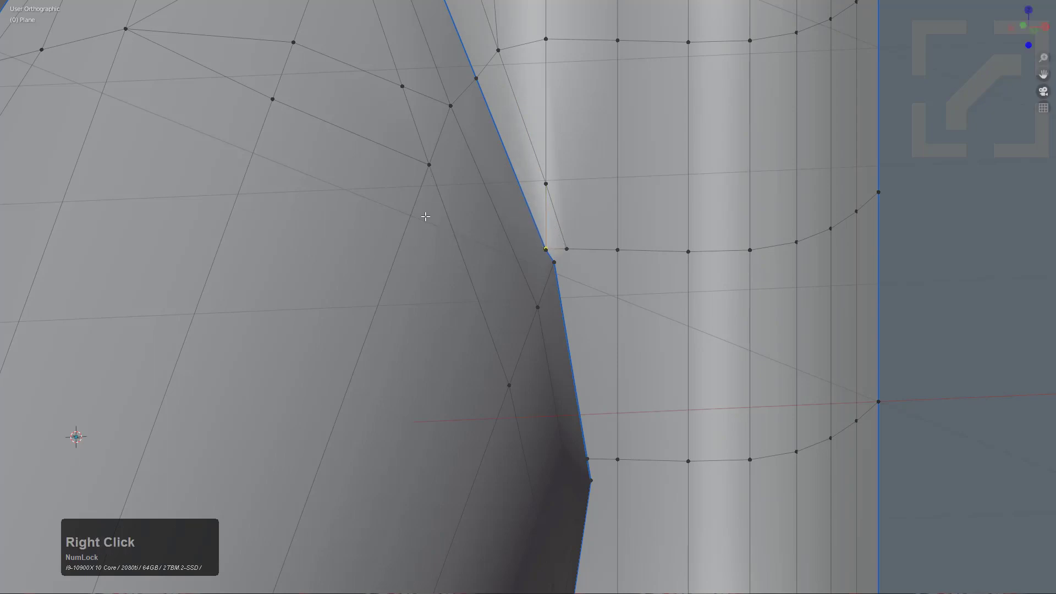
# Step: Knife-cut from the cylinder's inner loop vertex across the support loop and right seam to the adjacent plane-side vertex
pyautogui.press('k')
pyautogui.click(429, 164)
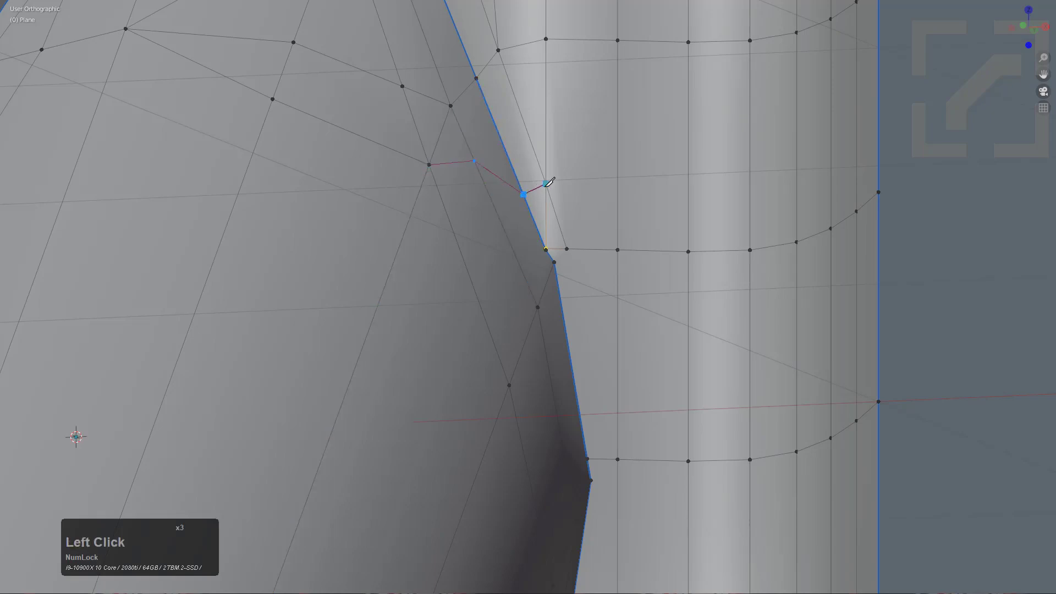
pyautogui.press('KP_Enter')
# Step: Fill the four vertices above the new cut between the cylinder's inner edge and support loop to form one quad
pyautogui.click(413, 81)
pyautogui.keyDown('shift'); pyautogui.click(472, 158); pyautogui.keyUp('shift')
pyautogui.keyDown('shift'); pyautogui.click(429, 166); pyautogui.keyUp('shift')
pyautogui.press('f')
# Step: Try to slide the new cut's inner starting vertex farther down the cylinder
pyautogui.click(428, 166)
pyautogui.press('g')
pyautogui.press('g')
pyautogui.click(467, 172)
pyautogui.press('g')
pyautogui.rightClick(467, 172)
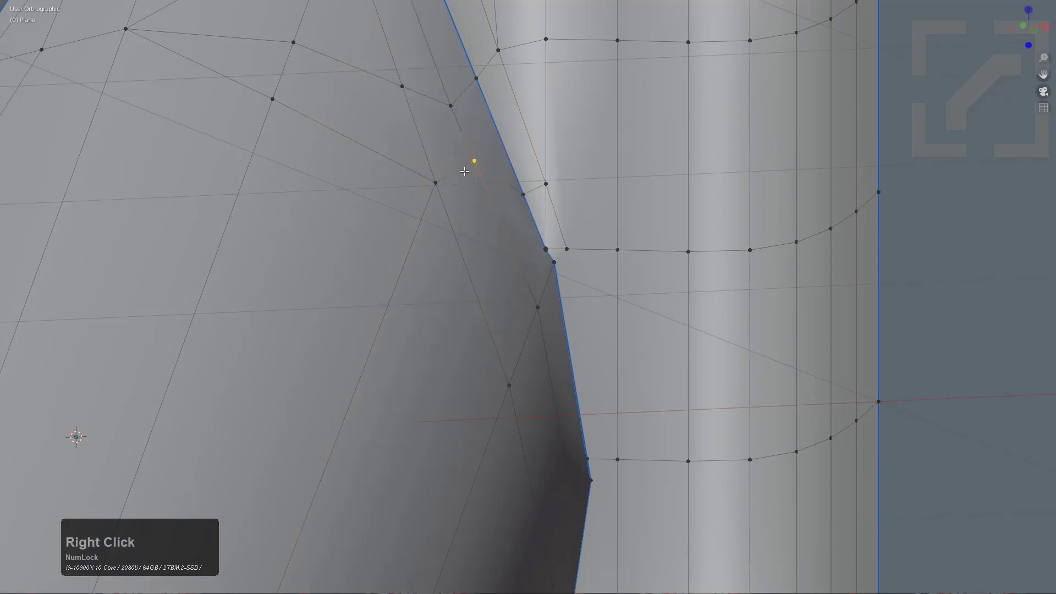
pyautogui.hotkey('ctrl', 'z')
pyautogui.hotkey('ctrl', 'z')
# Step: Straighten the new cut by sliding its support-loop vertex down, and its seam and plane-side vertices up along their edges
pyautogui.click(469, 160)
pyautogui.press('g')
pyautogui.press('g')
pyautogui.click(502, 178)
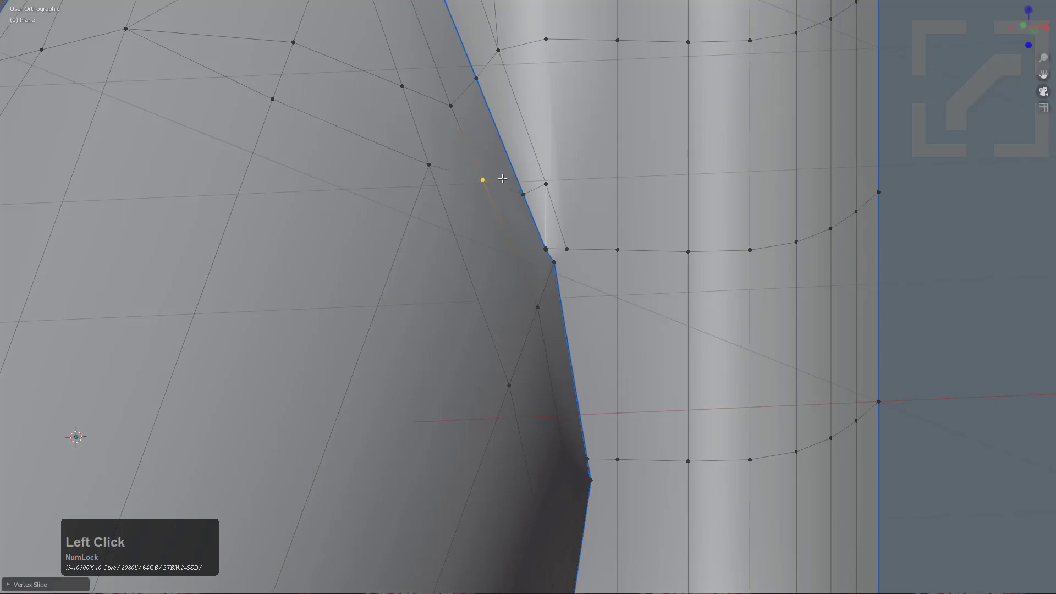
pyautogui.click(509, 183)
pyautogui.press('g')
pyautogui.press('g')
pyautogui.click(507, 165)
pyautogui.click(544, 183)
pyautogui.press('g')
pyautogui.press('g')
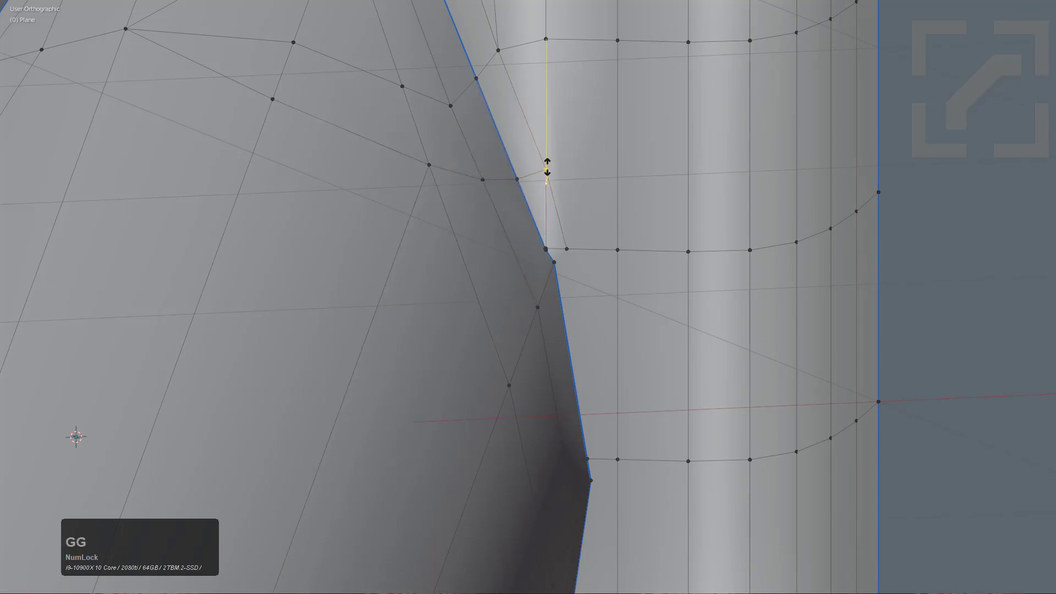
pyautogui.click(547, 168)
pyautogui.scroll(5, 500, 236)
pyautogui.keyDown('shift'); pyautogui.scroll(-2, 397, 192); pyautogui.keyUp('shift')
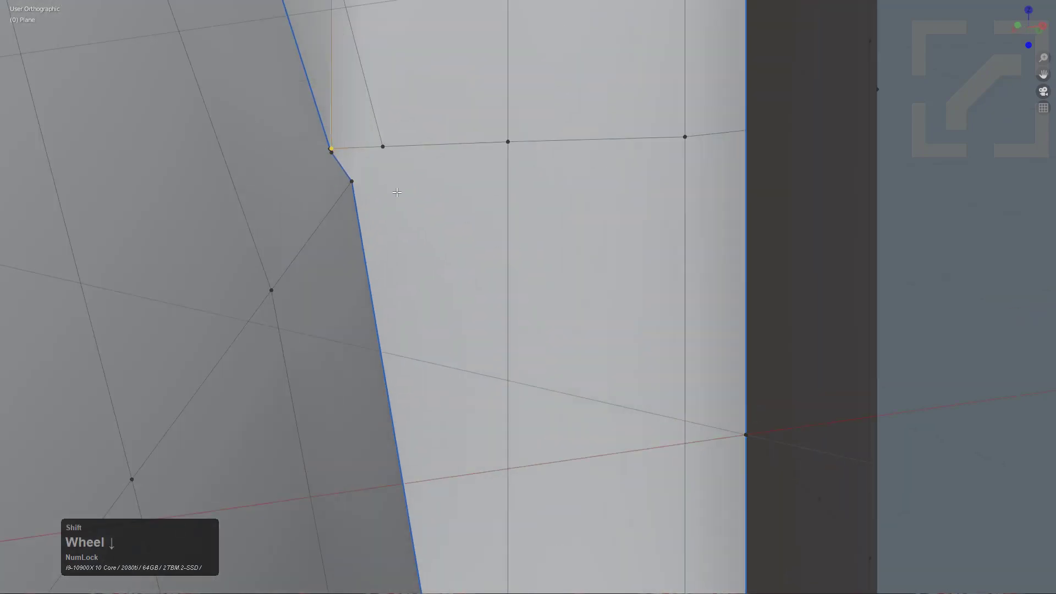
# Step: Merge the close vertex pair on the right seam by sliding the upper vertex down onto the cylinder's corner vertex
pyautogui.scroll(2, 397, 192)
pyautogui.click(427, 226)
pyautogui.press('g')
pyautogui.press('g')
pyautogui.click(403, 202)
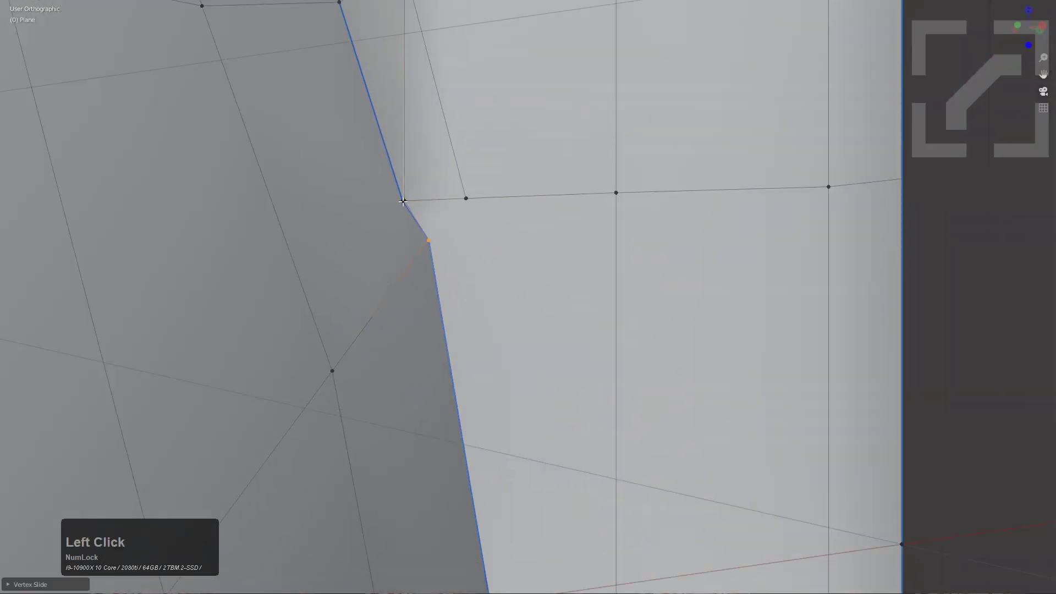
pyautogui.press('g')
pyautogui.press('g')
pyautogui.click(405, 200)
pyautogui.press('g')
pyautogui.press('g')
pyautogui.click(441, 232)
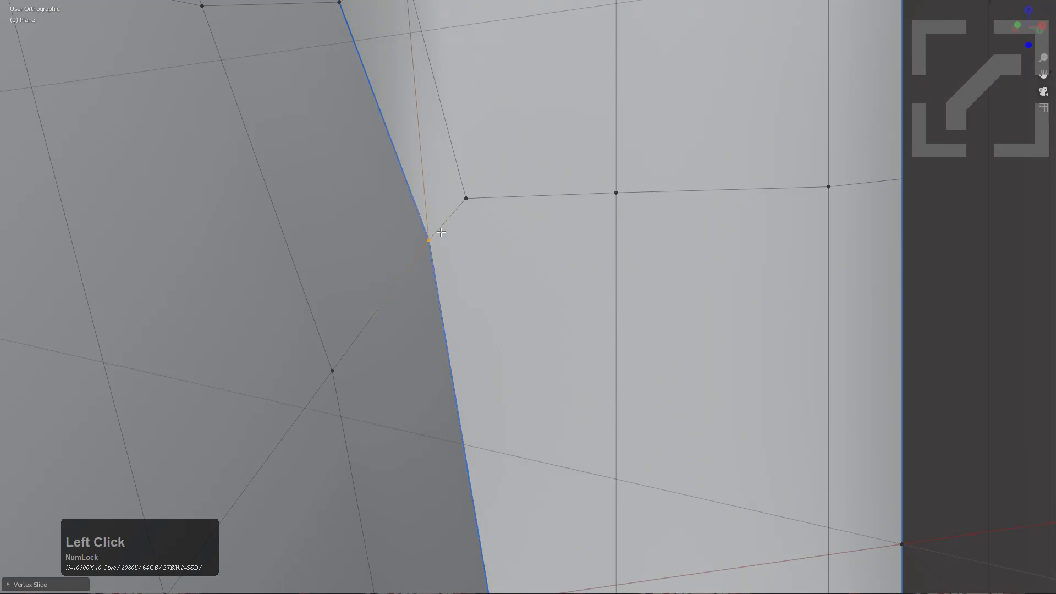
# Step: Fill the merged seam vertex, the seam vertex above it and their two plane-side neighbours to form one quad
pyautogui.moveTo(441, 233); pyautogui.dragTo(502, 238, button='middle')
pyautogui.scroll(-2, 623, 246)
pyautogui.keyDown('shift'); pyautogui.click(590, 251); pyautogui.keyUp('shift')
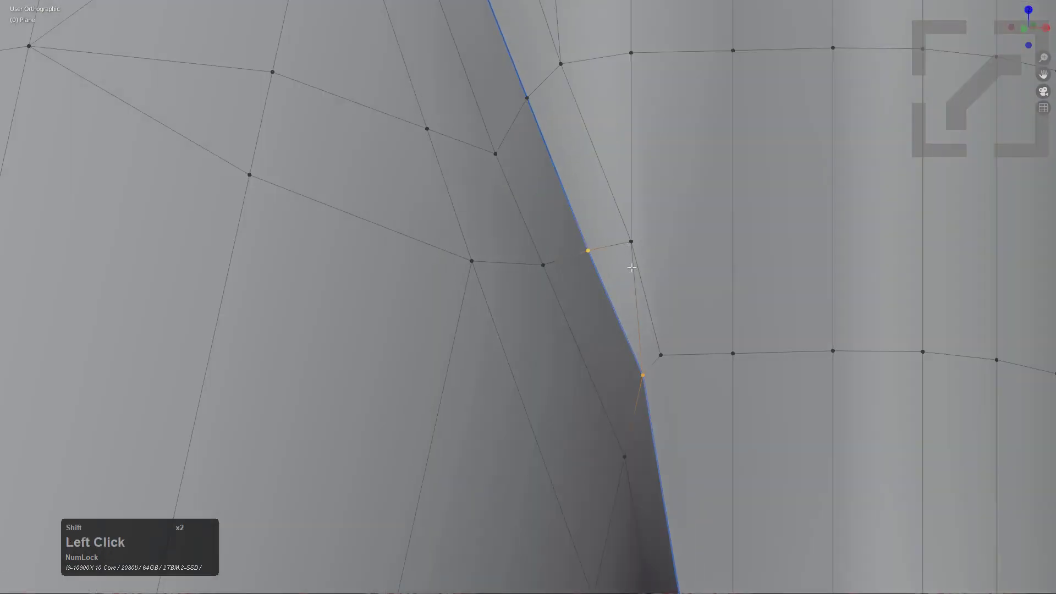
pyautogui.keyDown('shift'); pyautogui.click(630, 243); pyautogui.keyUp('shift')
pyautogui.keyDown('shift'); pyautogui.click(660, 355); pyautogui.keyUp('shift')
pyautogui.scroll(-4, 611, 373)
pyautogui.press('f')
pyautogui.hotkey('alt', 'a')
# Step: Slide the next lower seam vertex down onto the adjacent corner vertex of the cylinder so the two merge
pyautogui.moveTo(611, 373); pyautogui.dragTo(579, 378, button='middle')
pyautogui.scroll(2, 579, 378)
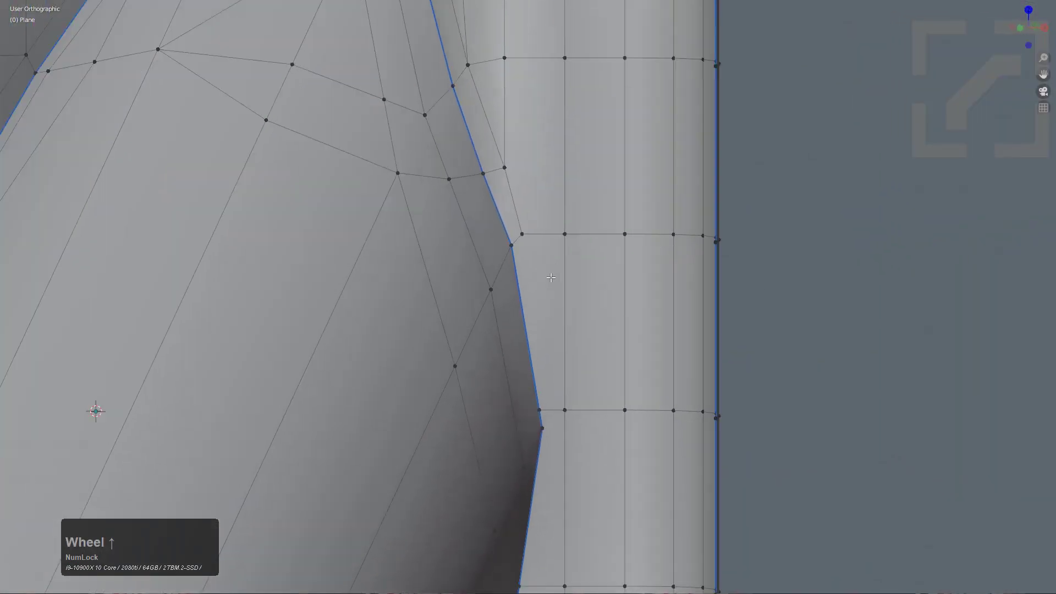
pyautogui.moveTo(554, 276); pyautogui.dragTo(514, 341, button='middle')
pyautogui.scroll(2, 514, 342)
pyautogui.click(503, 383)
pyautogui.press('g')
pyautogui.press('g')
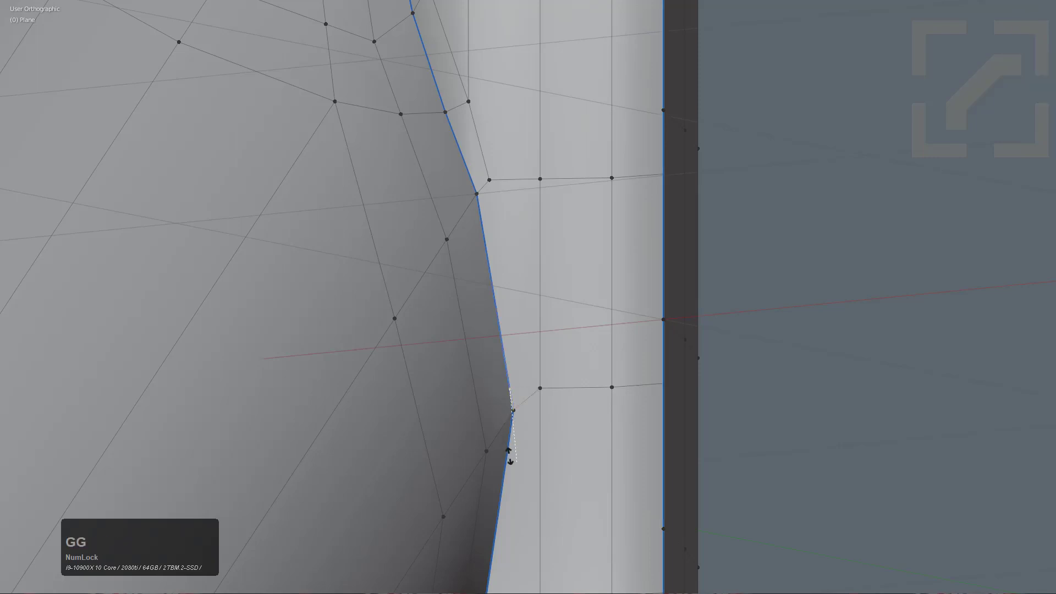
pyautogui.click(506, 405)
# Step: Knife-cut the plane-side support loop farther down, parallel to the right seam, from the last loop vertex to the lower plane edges
pyautogui.keyDown('shift'); pyautogui.moveTo(503, 305); pyautogui.dragTo(503, 211, button='middle'); pyautogui.keyUp('shift')
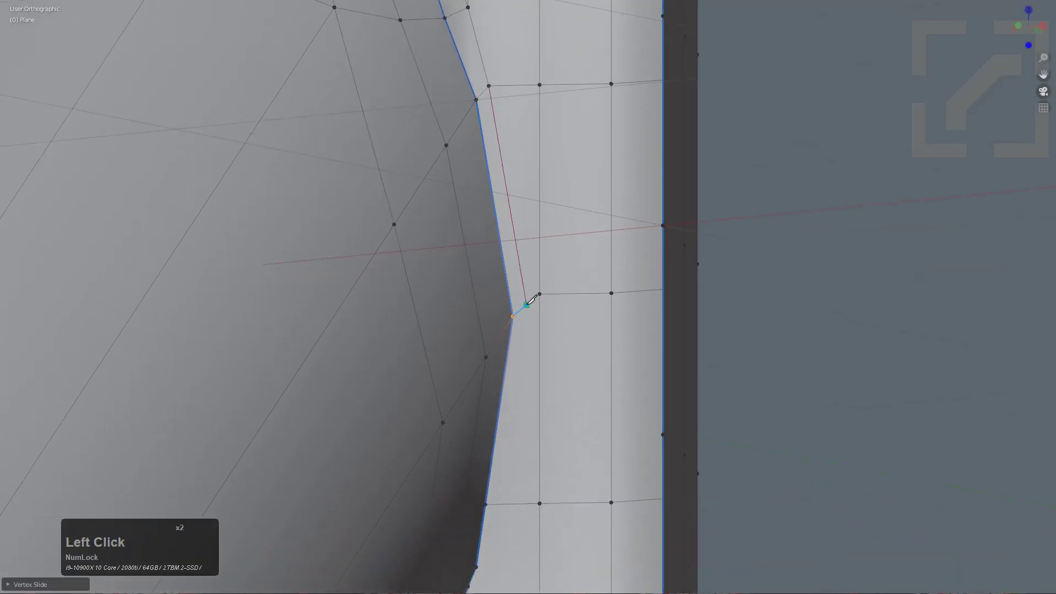
pyautogui.moveTo(532, 300); pyautogui.dragTo(512, 222, button='middle')
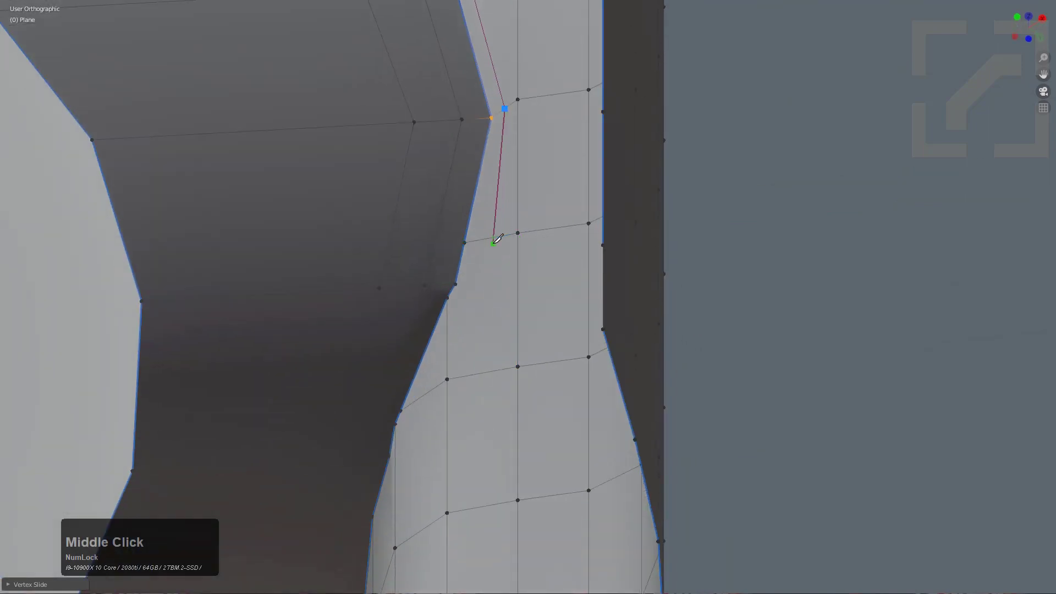
pyautogui.click(497, 237)
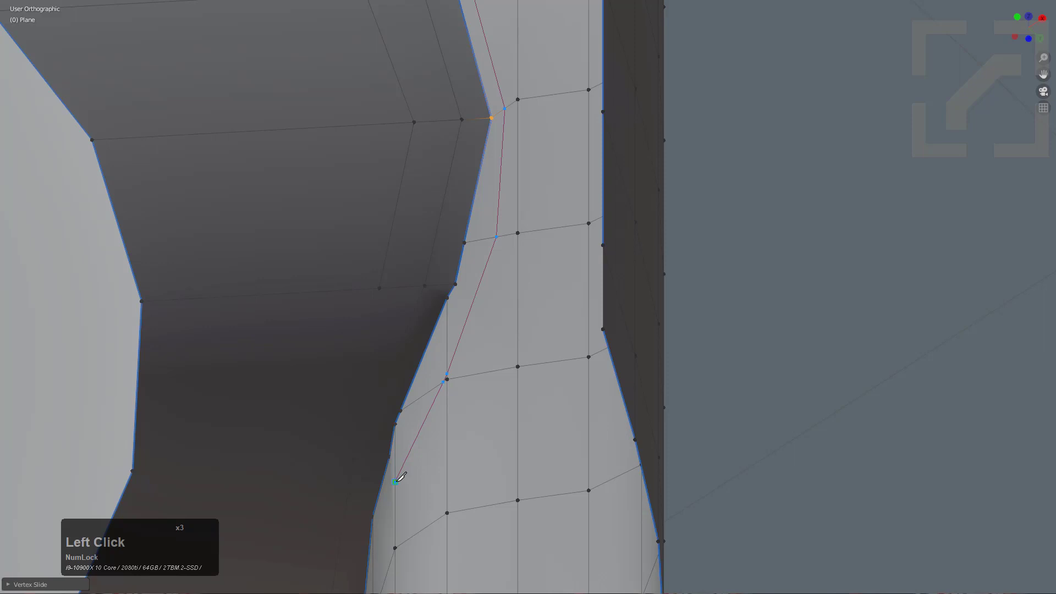
pyautogui.press('KP_Enter')
pyautogui.moveTo(396, 482); pyautogui.dragTo(484, 275, button='middle')
pyautogui.scroll(2, 496, 221)
pyautogui.press('g')
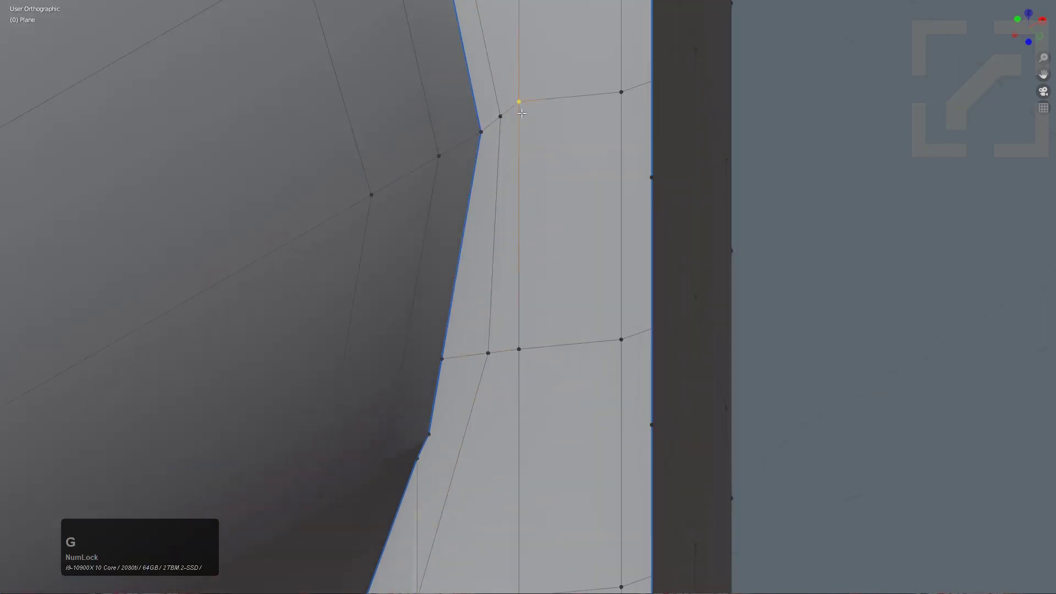
pyautogui.click(499, 168)
pyautogui.moveTo(499, 168); pyautogui.dragTo(460, 205, button='middle')
pyautogui.scroll(-1, 439, 328)
pyautogui.moveTo(438, 328); pyautogui.dragTo(481, 406, button='middle')
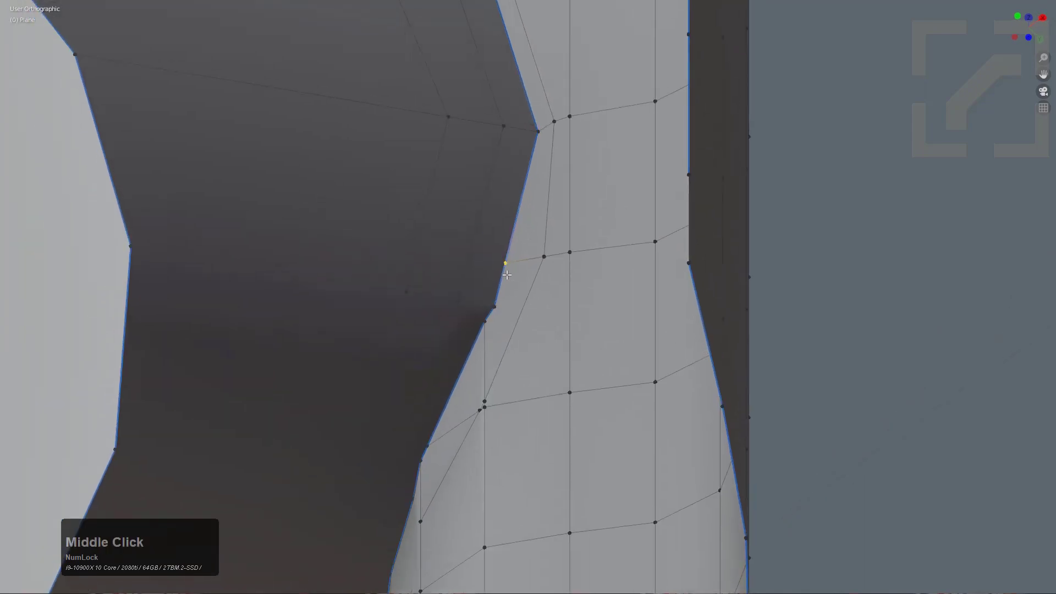
pyautogui.scroll(-3, 478, 255)
pyautogui.scroll(3, 482, 237)
# Step: Try adding lengthwise loop cuts to the cylinder's side faces to match the plane's edge flow
pyautogui.hotkey('ctrl', 'r')
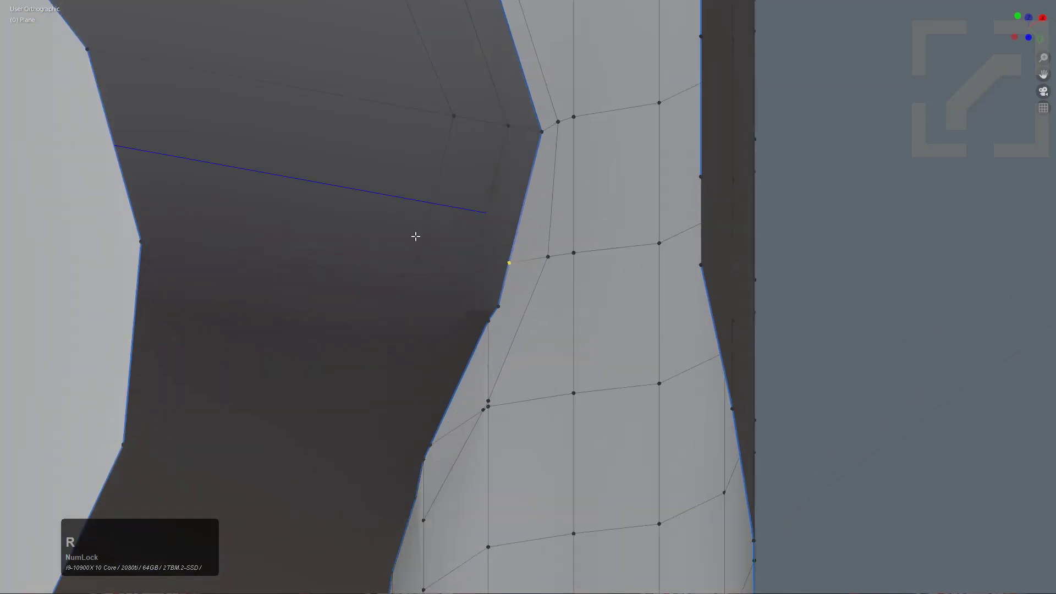
pyautogui.click(415, 236)
pyautogui.rightClick(415, 250)
pyautogui.moveTo(414, 250); pyautogui.dragTo(434, 292, button='middle')
pyautogui.hotkey('alt', 'z')
pyautogui.hotkey('ctrl', 'r')
pyautogui.click(400, 136)
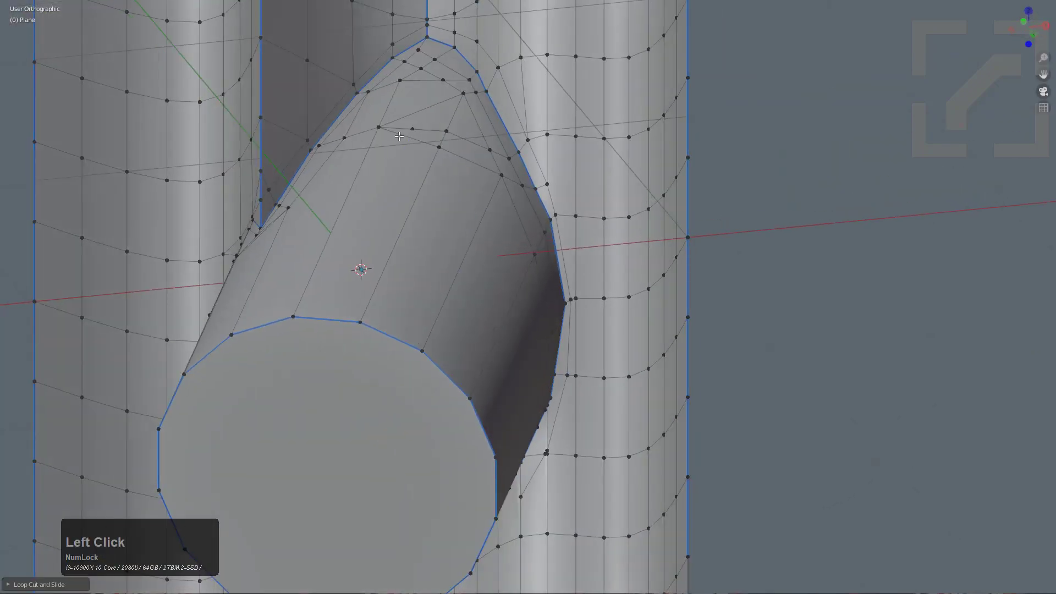
pyautogui.rightClick(371, 189)
pyautogui.hotkey('ctrl', 'z')
pyautogui.hotkey('ctrl', 'z')
pyautogui.click(471, 173)
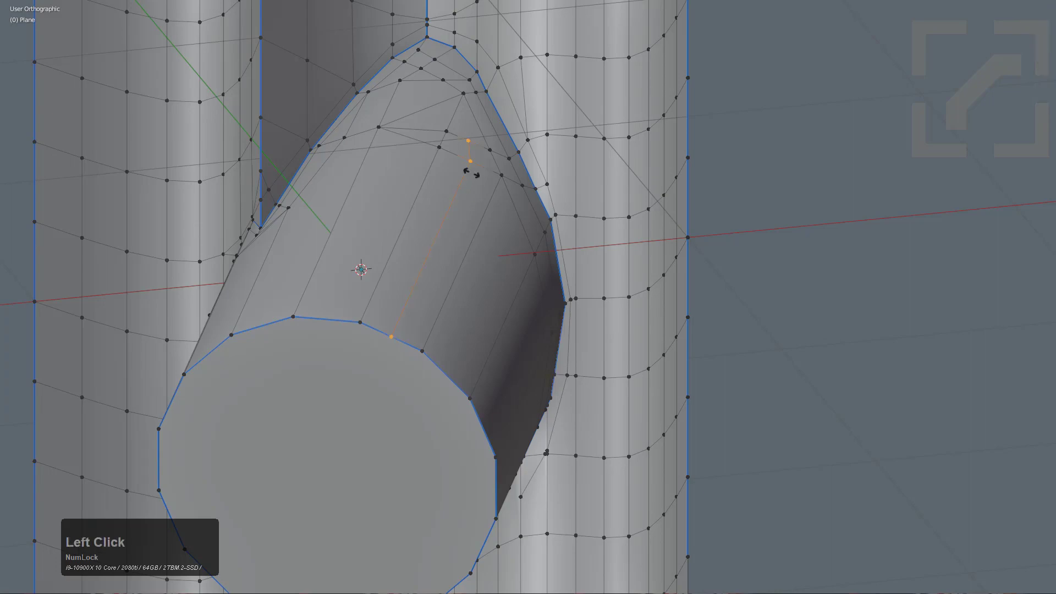
pyautogui.rightClick(423, 346)
# Step: Select the cylinder's end cap and check its vertex count in the scene statistics
pyautogui.moveTo(422, 346); pyautogui.dragTo(456, 262, button='middle')
pyautogui.press('z')
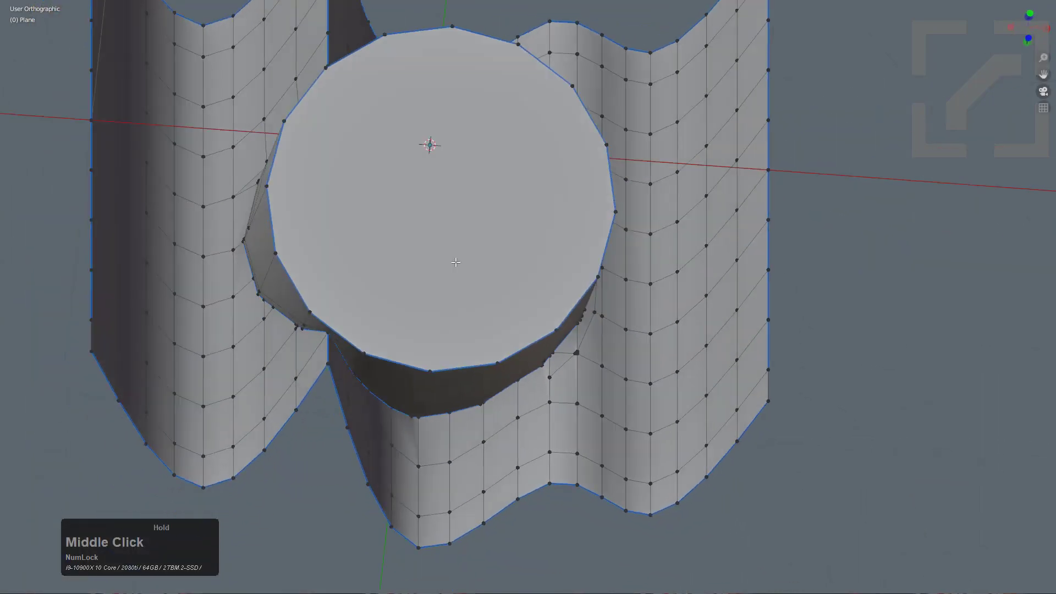
pyautogui.moveTo(375, 208); pyautogui.dragTo(238, 366, button='middle')
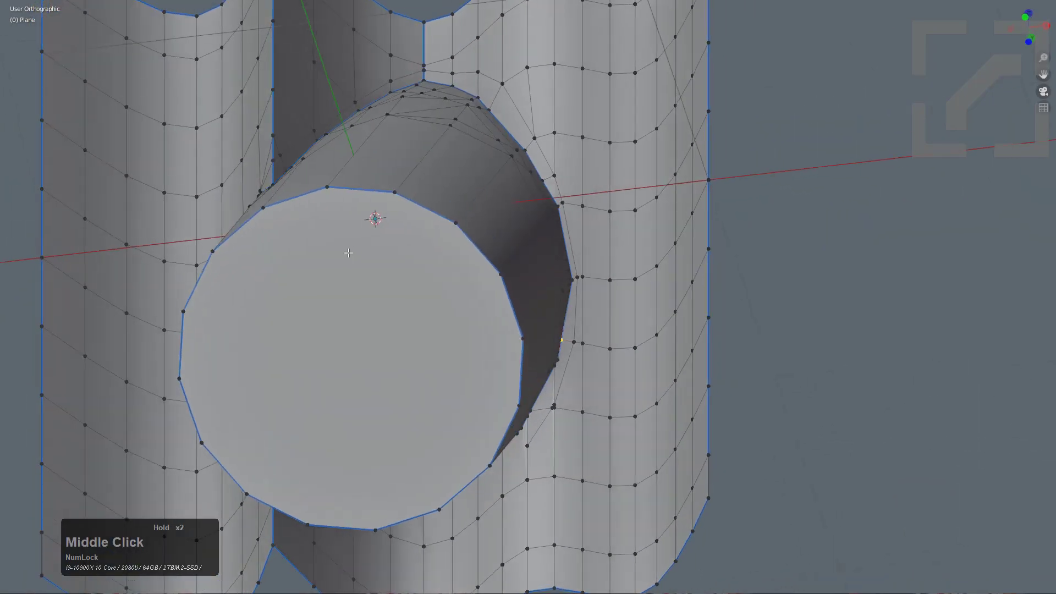
pyautogui.moveTo(428, 264); pyautogui.dragTo(469, 255, button='middle')
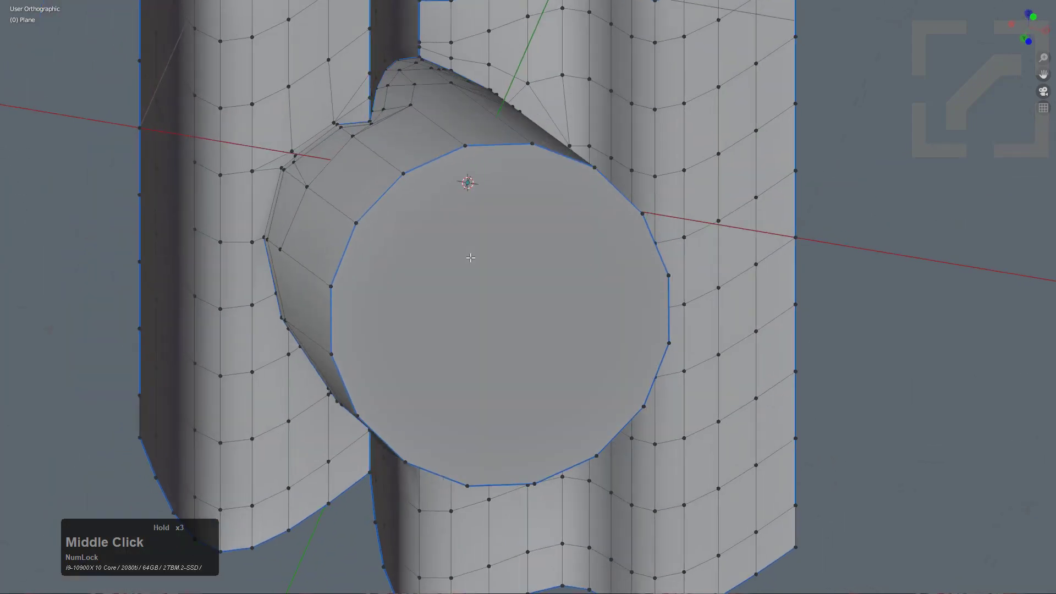
pyautogui.click(459, 282)
pyautogui.hotkey('ctrl', 'alt', 'space')
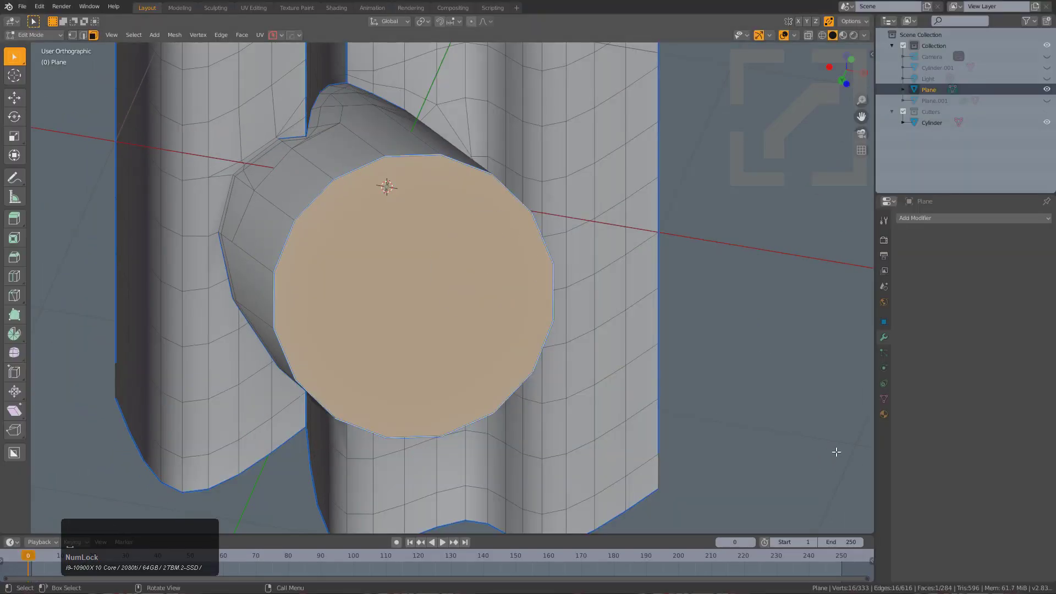
pyautogui.hotkey('ctrl', 'alt', 'space')
pyautogui.moveTo(575, 273); pyautogui.dragTo(531, 253, button='middle')
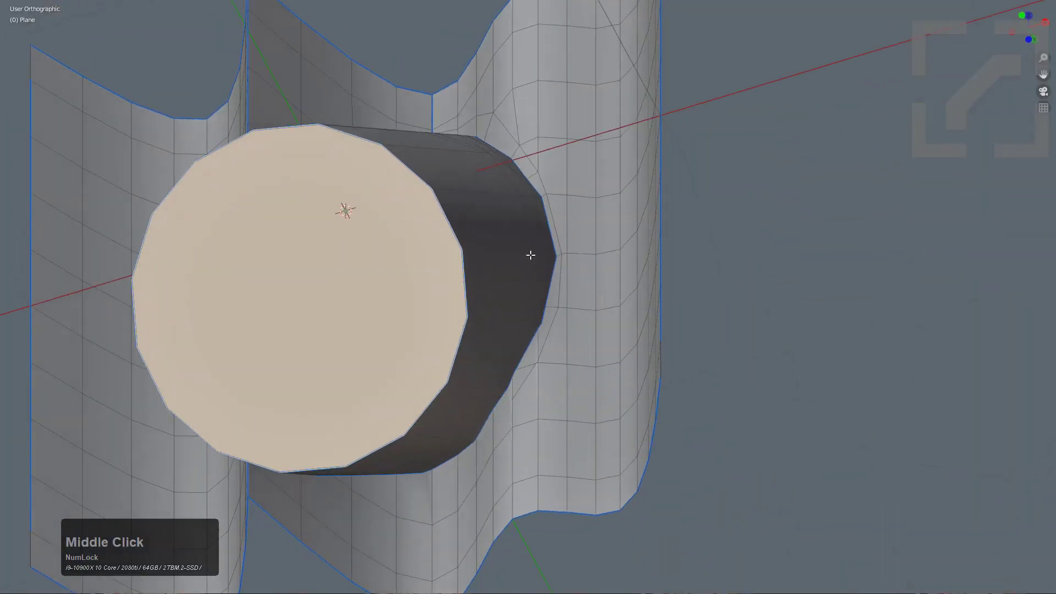
# Step: In vertex mode, slide the support-loop vertex and its neighbour beside the right seam down along their edges
pyautogui.scroll(4, 523, 259)
pyautogui.press('1')
pyautogui.press('z')
pyautogui.scroll(3, 531, 245)
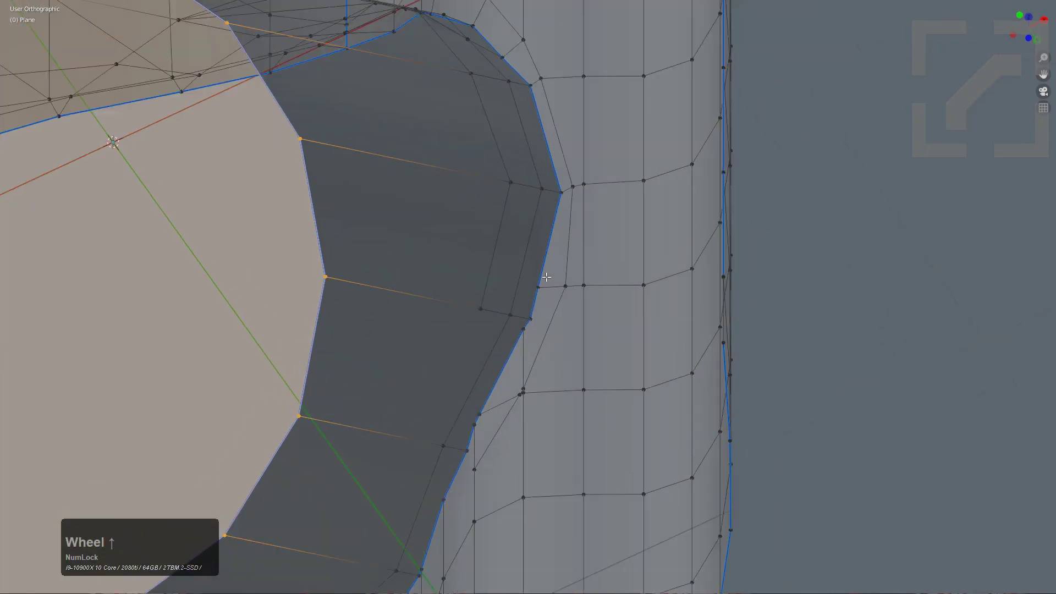
pyautogui.press('z')
pyautogui.scroll(2, 559, 283)
pyautogui.moveTo(559, 283); pyautogui.dragTo(546, 257, button='middle')
pyautogui.scroll(2, 545, 257)
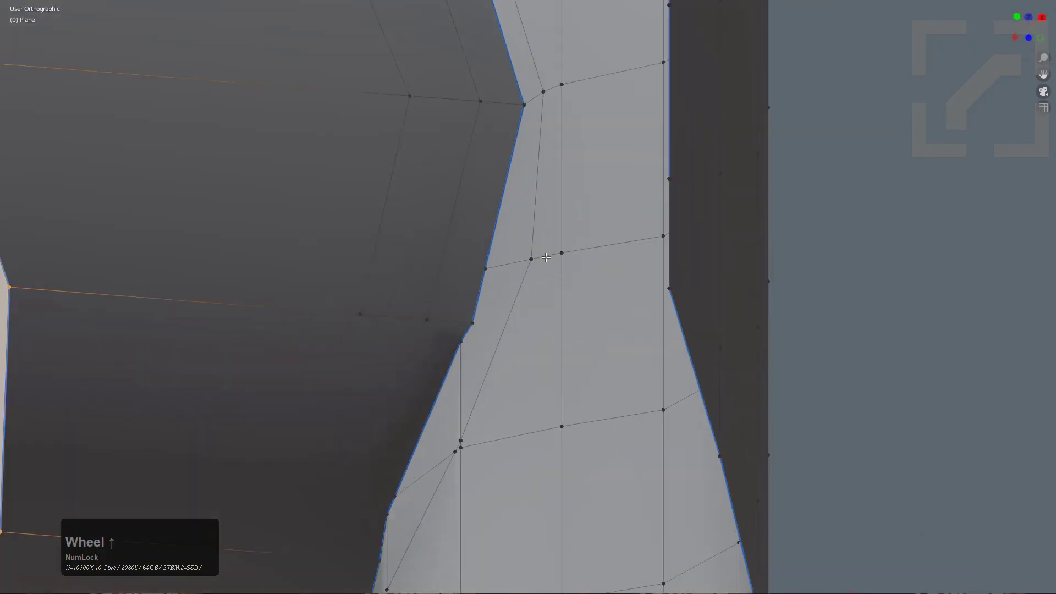
pyautogui.click(546, 261)
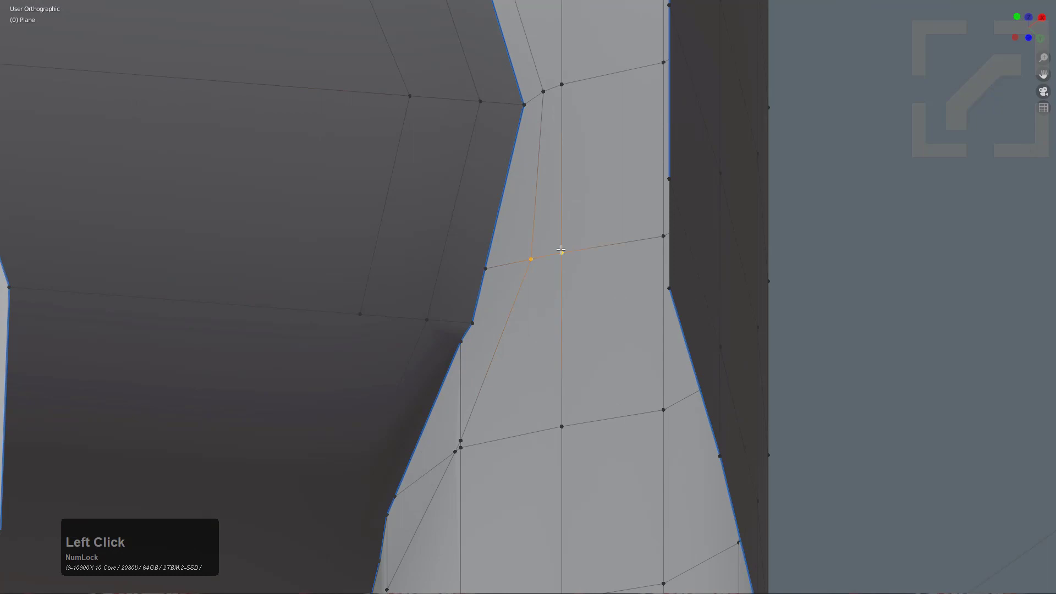
pyautogui.press('g')
pyautogui.press('g')
pyautogui.click(528, 295)
# Step: Slide the seam vertex of the same row down onto the cylinder's corner vertex to merge them
pyautogui.click(486, 268)
pyautogui.press('g')
pyautogui.press('g')
pyautogui.click(480, 329)
pyautogui.moveTo(481, 329); pyautogui.dragTo(554, 288, button='middle')
pyautogui.press('KP_Decimal')
pyautogui.hotkey('ctrl', 'r')
pyautogui.rightClick(541, 303)
pyautogui.scroll(1, 542, 303)
pyautogui.keyDown('shift'); pyautogui.moveTo(554, 288); pyautogui.dragTo(528, 274, button='middle'); pyautogui.keyUp('shift')
pyautogui.scroll(1, 568, 260)
# Step: Return to Object Mode, enable world-space lighting in the viewport shading and rotate the studio light to -147°
pyautogui.press('a')
pyautogui.scroll(-2, 508, 298)
pyautogui.press('Tab')
pyautogui.scroll(1, 528, 274)
pyautogui.click(949, 82)
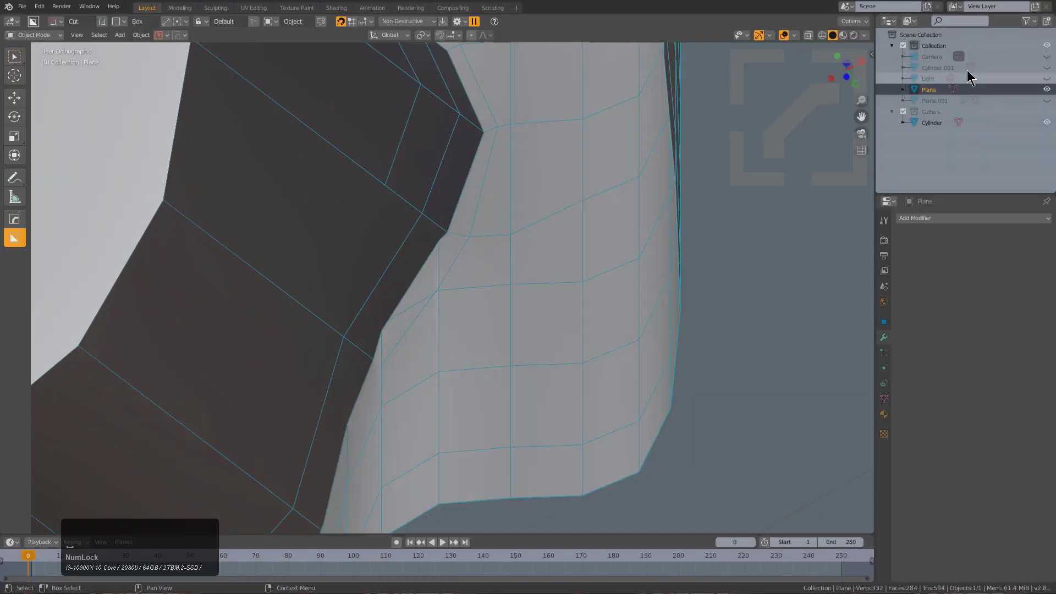
pyautogui.click(866, 37)
pyautogui.click(854, 113)
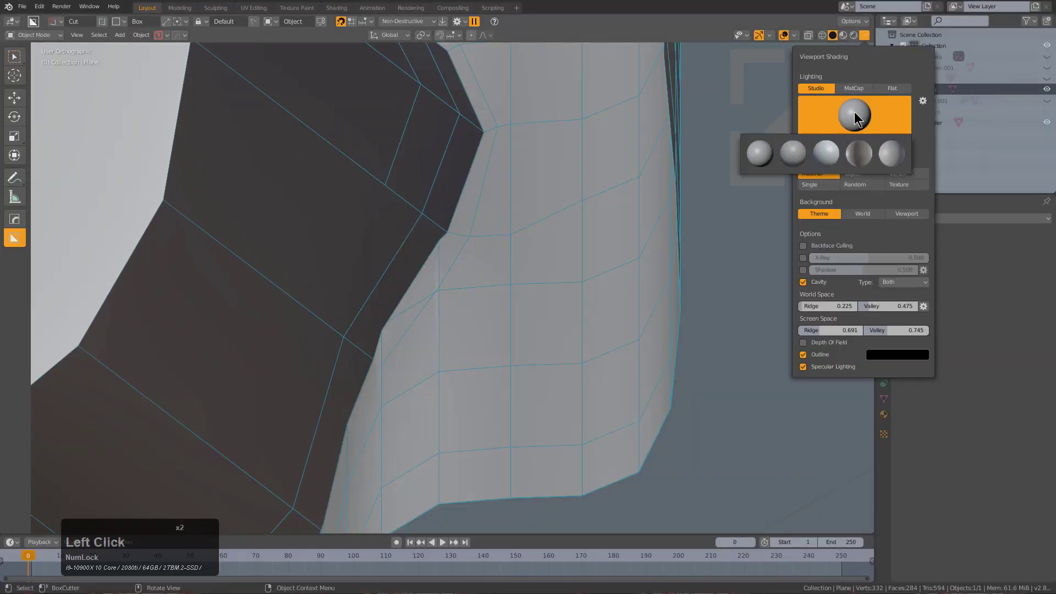
pyautogui.click(805, 141)
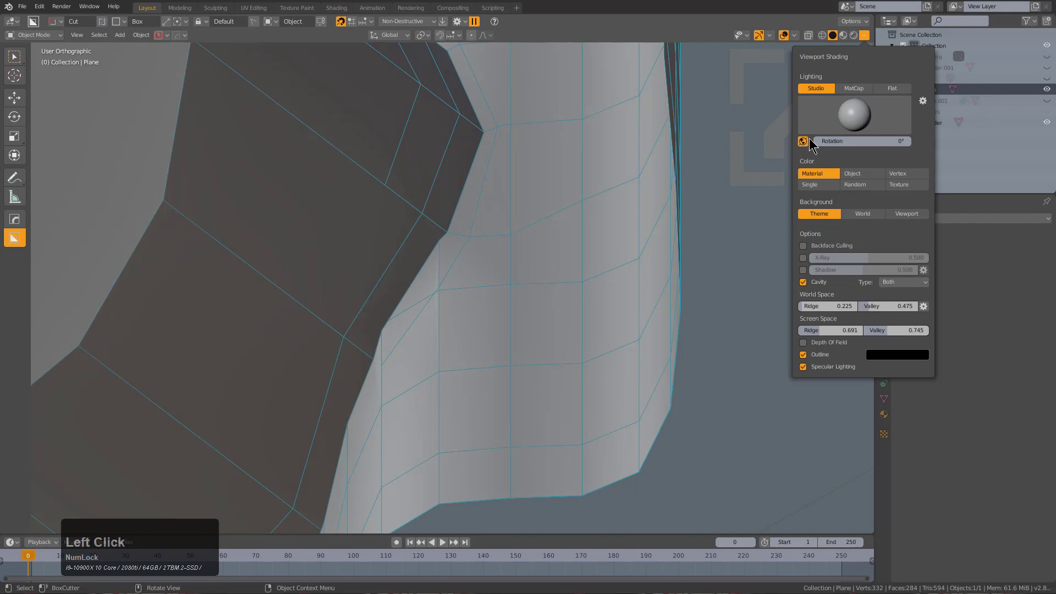
pyautogui.moveTo(817, 141)
pyautogui.mouseDown()
pyautogui.moveTo(881, 141)
pyautogui.moveTo(817, 142)
pyautogui.mouseUp()
# Step: Switch the studio light to the third, bluish preset and rotate the lighting until the cylinder's side is brightly lit
pyautogui.scroll(1, 416, 224)
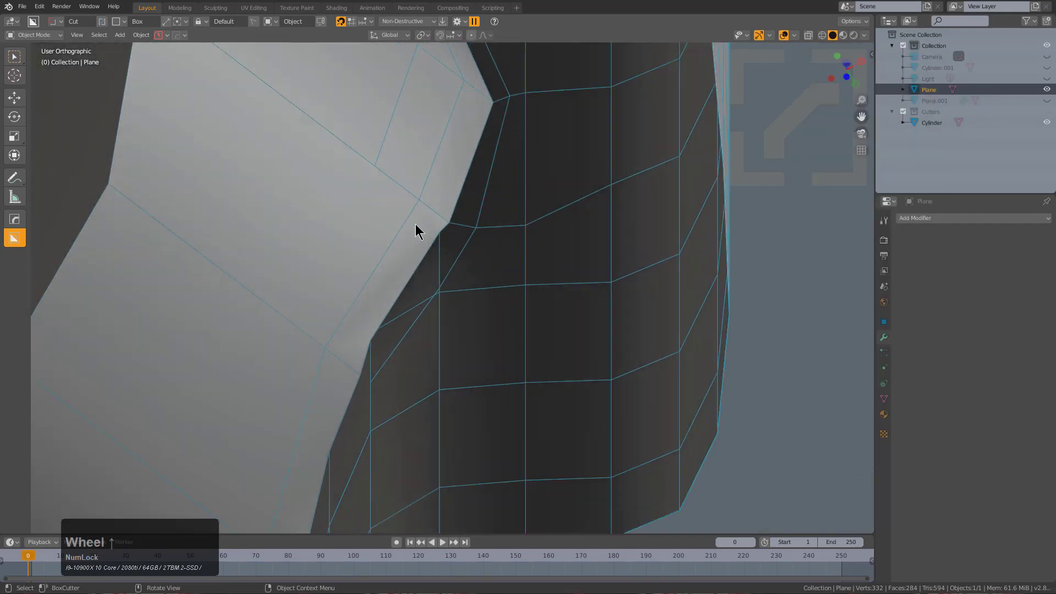
pyautogui.moveTo(416, 225); pyautogui.dragTo(441, 241, button='middle')
pyautogui.scroll(-2, 435, 218)
pyautogui.press('Tab')
pyautogui.scroll(-1, 440, 241)
pyautogui.press('Tab')
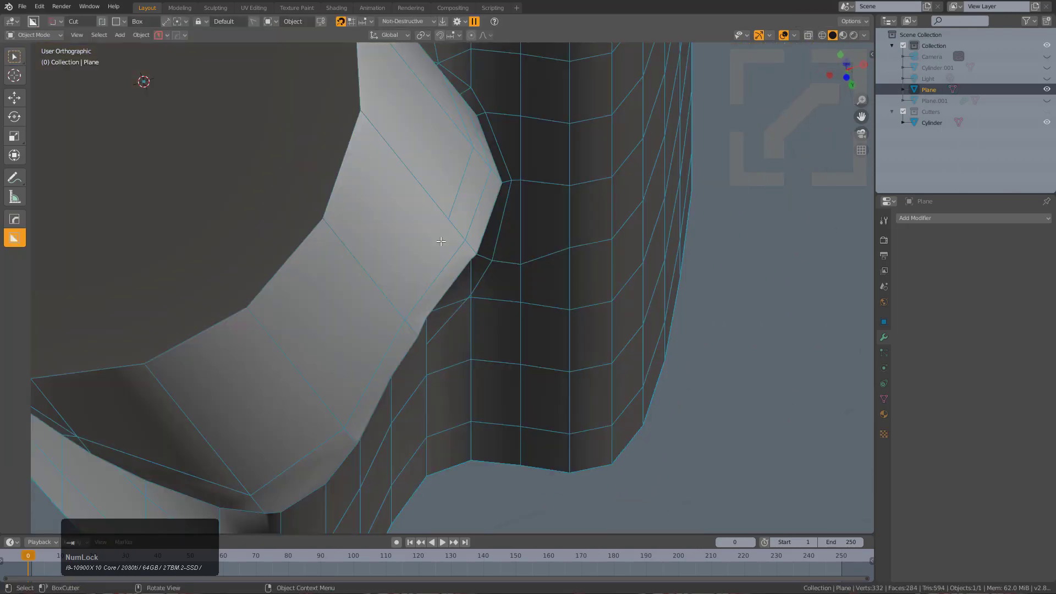
pyautogui.click(864, 35)
pyautogui.click(842, 114)
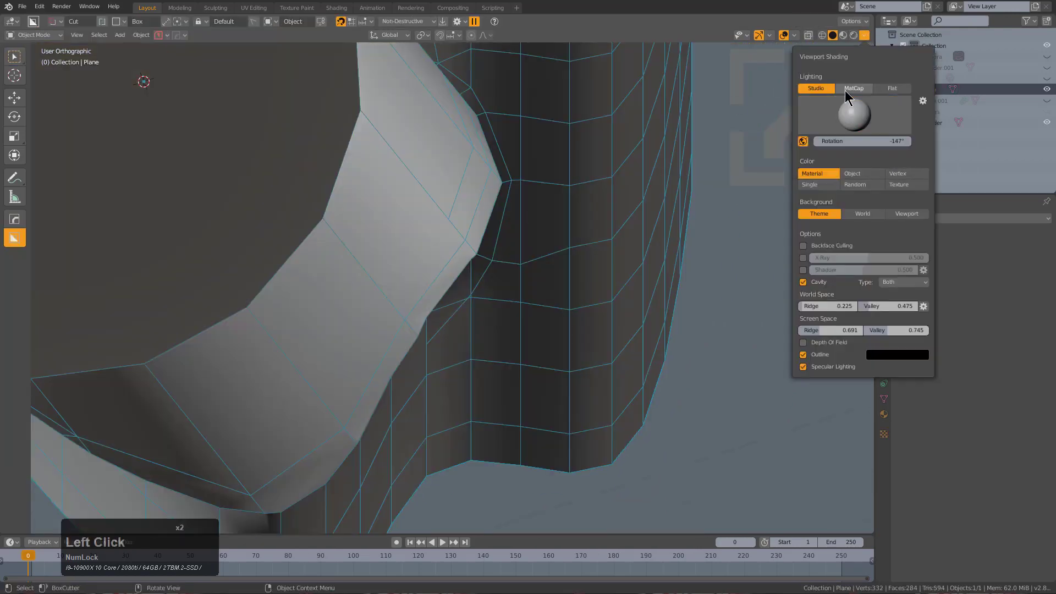
pyautogui.click(841, 112)
pyautogui.click(826, 153)
pyautogui.moveTo(462, 250); pyautogui.dragTo(407, 254, button='middle')
pyautogui.keyDown('shift'); pyautogui.moveTo(407, 254); pyautogui.dragTo(774, 65, button='middle'); pyautogui.keyUp('shift')
pyautogui.click(865, 35)
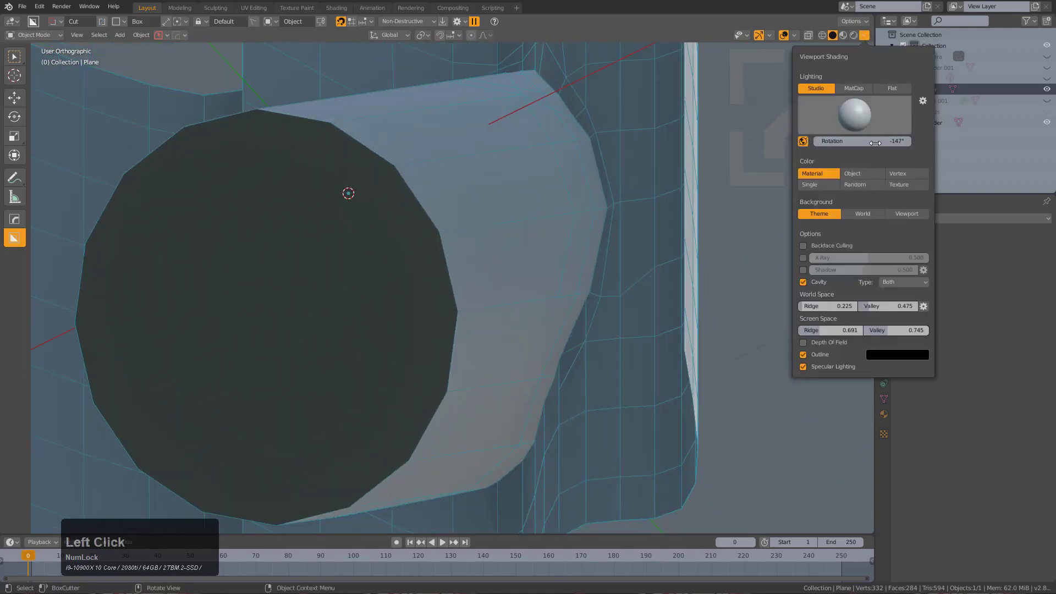
pyautogui.moveTo(880, 141)
pyautogui.mouseDown()
pyautogui.moveTo(902, 141)
pyautogui.moveTo(830, 141)
pyautogui.mouseUp()
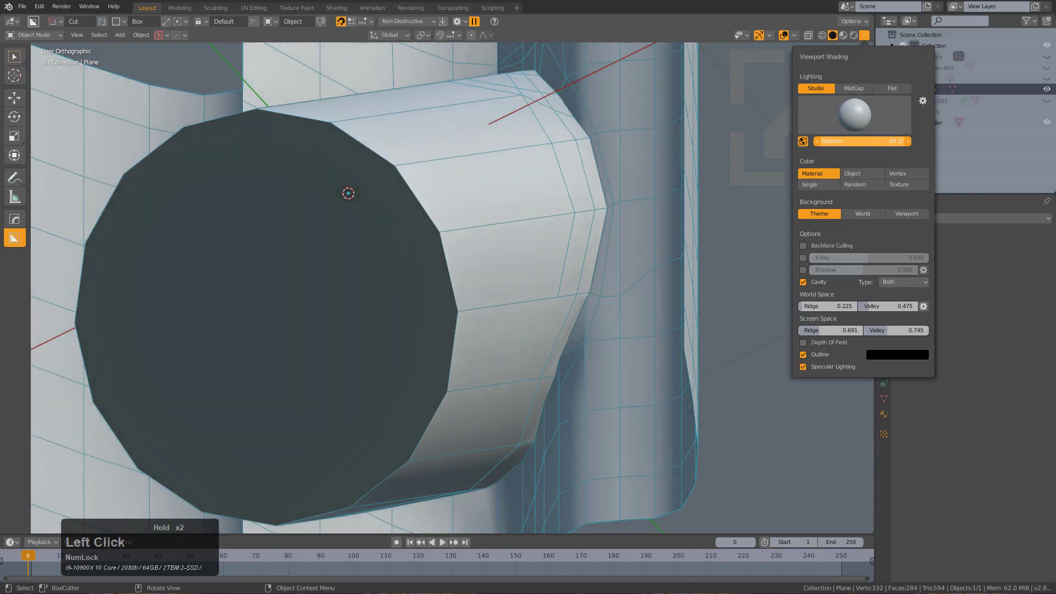
# Step: In Edit Mode, slide the seam vertex just below the cylinder's corner farther down along the right seam
pyautogui.moveTo(489, 257); pyautogui.dragTo(495, 226, button='middle')
pyautogui.press('Tab')
pyautogui.moveTo(501, 275); pyautogui.dragTo(495, 294, button='middle')
pyautogui.keyDown('shift'); pyautogui.moveTo(496, 293); pyautogui.dragTo(453, 235, button='middle'); pyautogui.keyUp('shift')
pyautogui.scroll(4, 453, 235)
pyautogui.hotkey('alt', 'a')
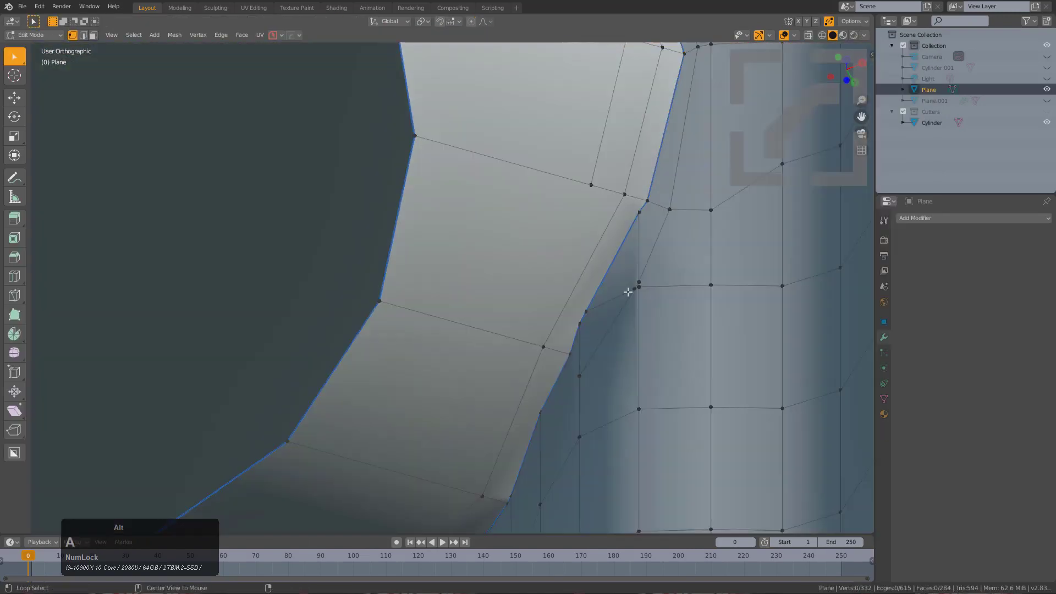
pyautogui.moveTo(634, 287); pyautogui.dragTo(525, 270, button='middle')
pyautogui.moveTo(526, 270); pyautogui.dragTo(556, 254, button='middle')
pyautogui.scroll(1, 557, 255)
pyautogui.scroll(1, 557, 254)
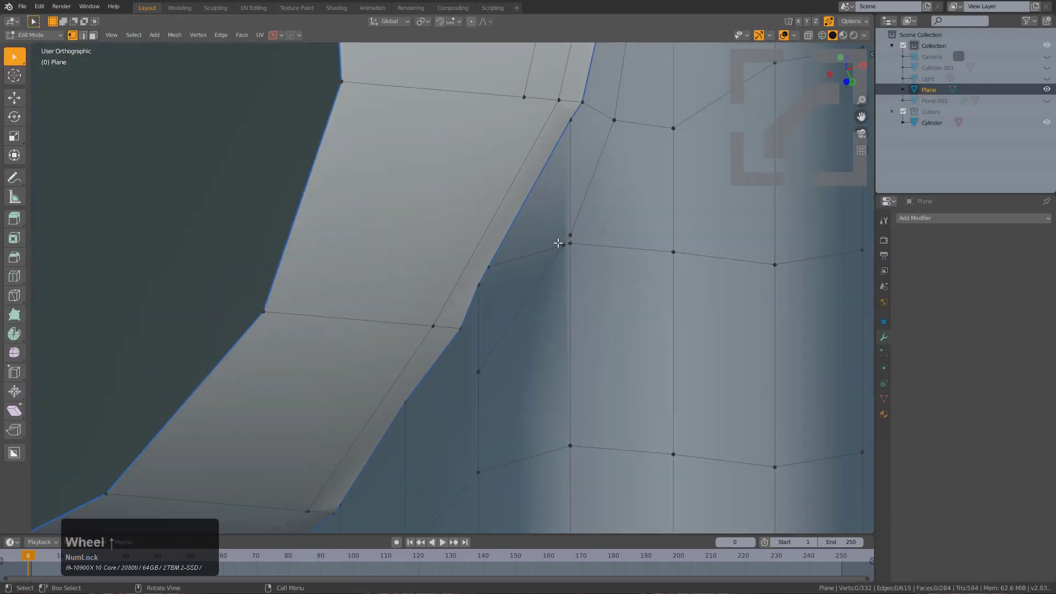
pyautogui.click(574, 126)
pyautogui.press('g')
pyautogui.press('g')
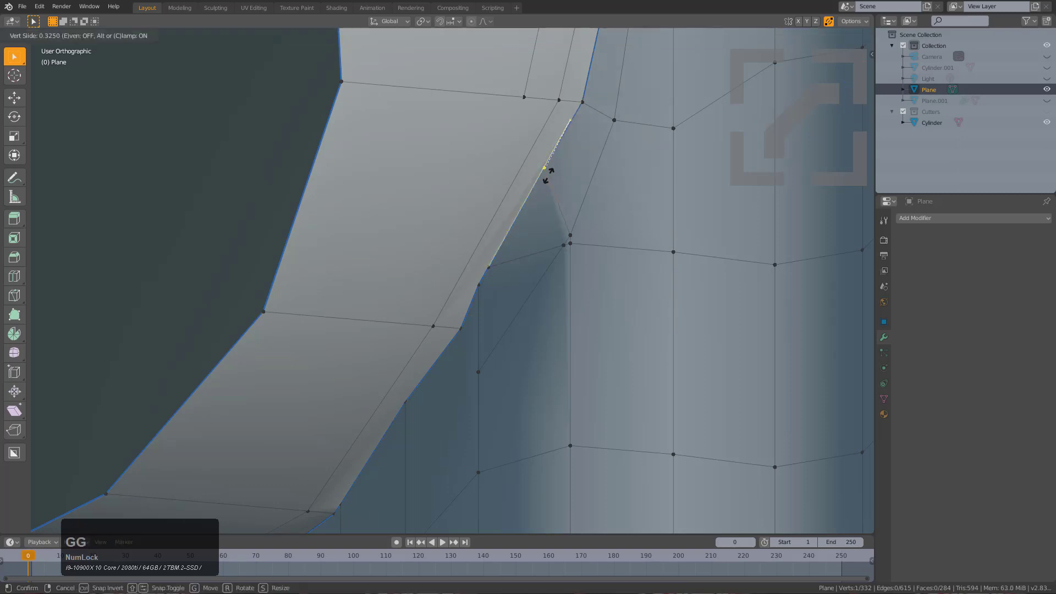
# Step: Merge the three clustered plane-side vertices beside the right seam into a single vertex
pyautogui.click(565, 242)
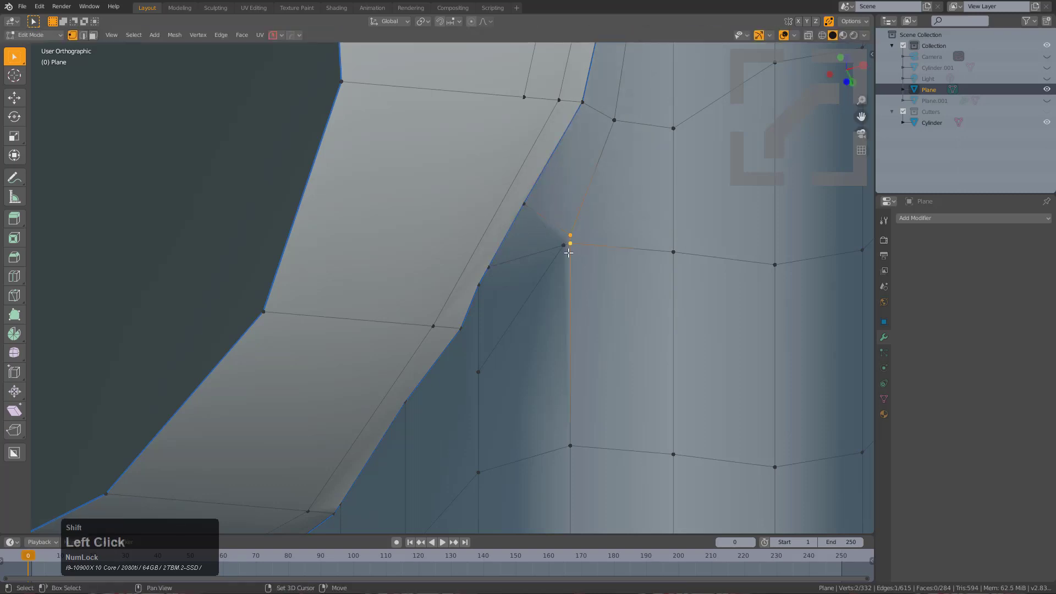
pyautogui.press('m')
pyautogui.click(560, 255)
pyautogui.moveTo(560, 255)
pyautogui.mouseDown(button='middle')
pyautogui.moveTo(576, 246)
pyautogui.moveTo(530, 253)
pyautogui.moveTo(545, 236)
pyautogui.moveTo(576, 242)
pyautogui.mouseUp(button='middle')
pyautogui.click(576, 242)
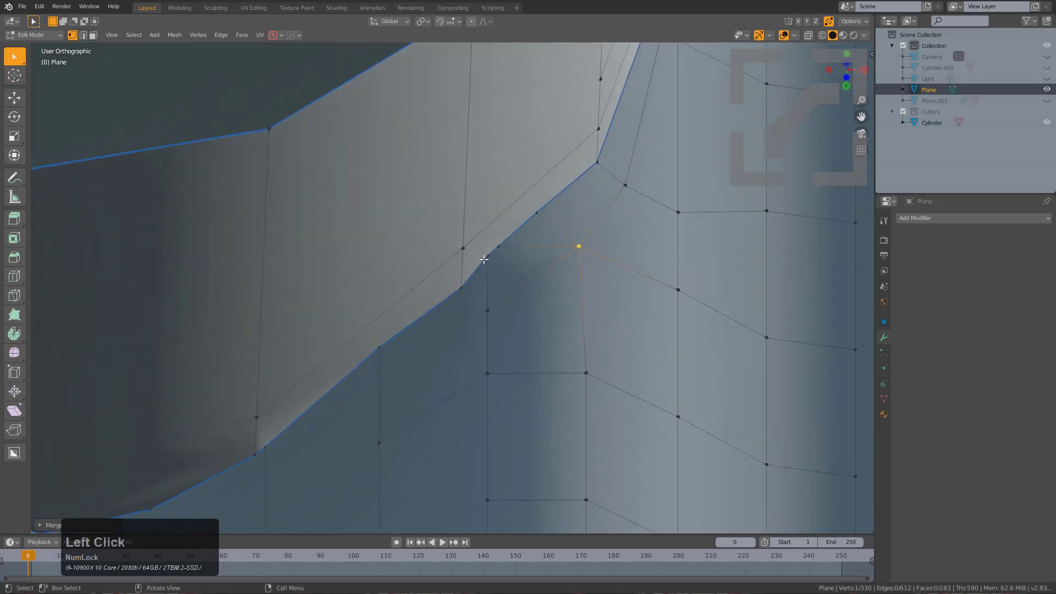
# Step: Slide the two closely spaced right-seam vertices along the seam into their neighbouring seam vertices, one downward and one upward
pyautogui.press('g')
pyautogui.press('g')
pyautogui.click(490, 315)
pyautogui.press('g')
pyautogui.press('g')
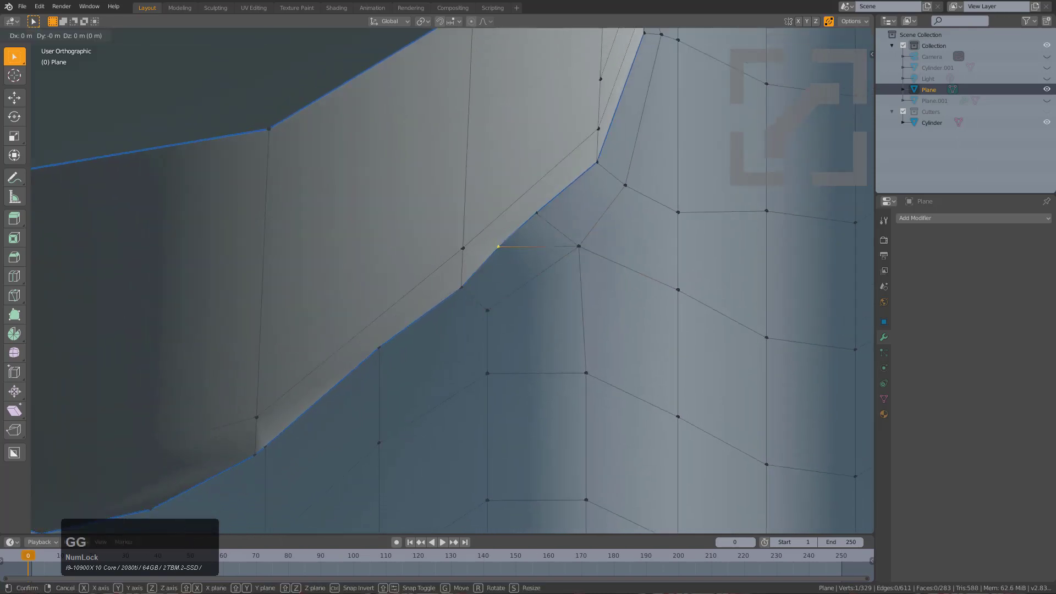
pyautogui.click(559, 208)
# Step: Try to dissolve the short edge between the right seam and the merged plane-side vertex
pyautogui.moveTo(565, 231); pyautogui.dragTo(502, 235, button='middle')
pyautogui.press('2')
pyautogui.scroll(-1, 559, 237)
pyautogui.scroll(-2, 496, 230)
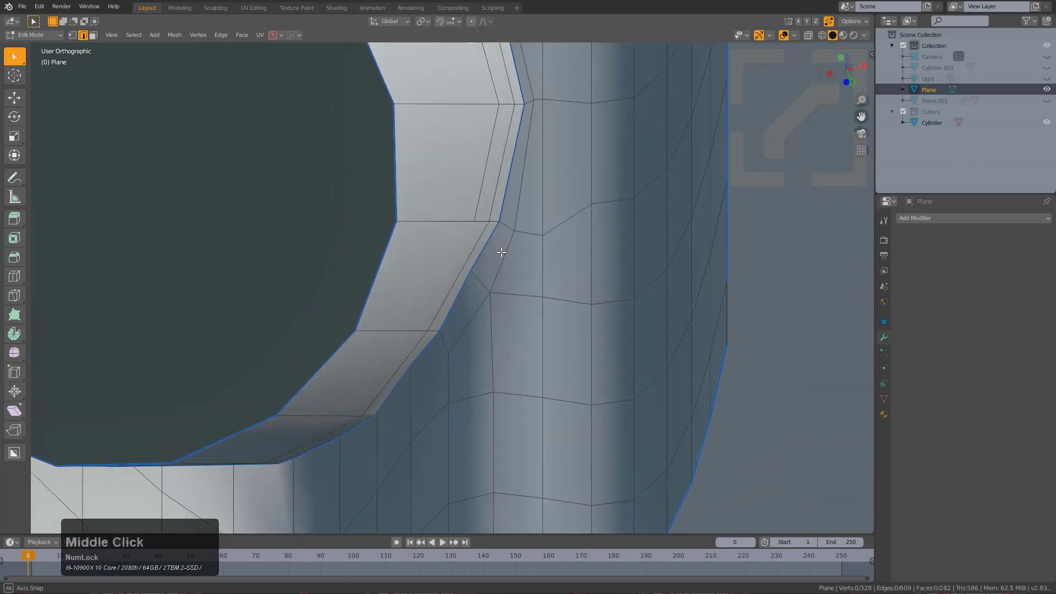
pyautogui.scroll(2, 509, 241)
pyautogui.hotkey('ctrl', 'x')
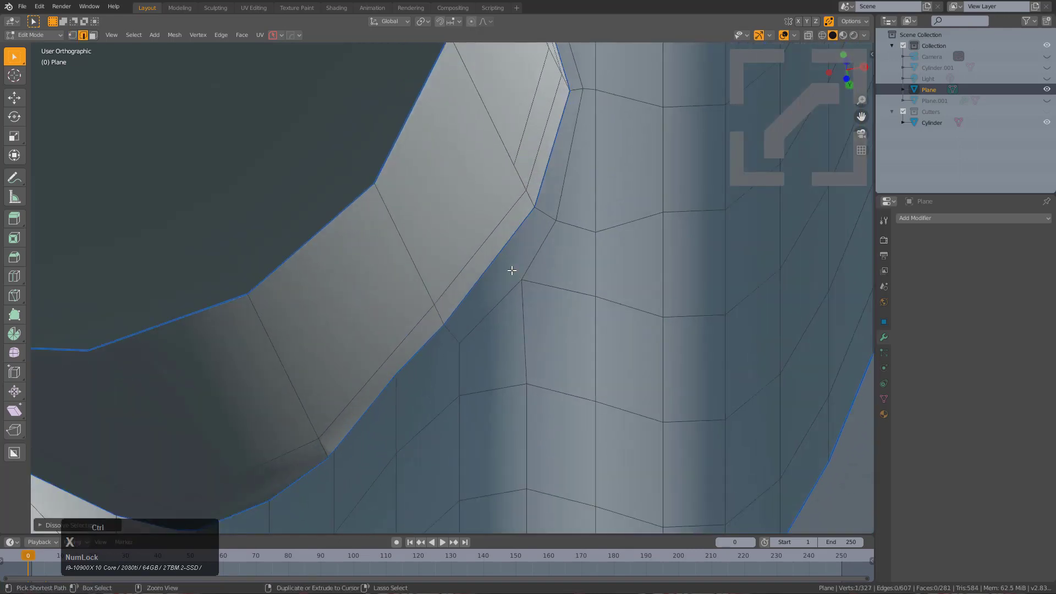
pyautogui.hotkey('ctrl', 'z')
# Step: Connect the plane vertex just below the seam to the vertex two columns to its right, cutting a new edge path across the faces
pyautogui.press('1')
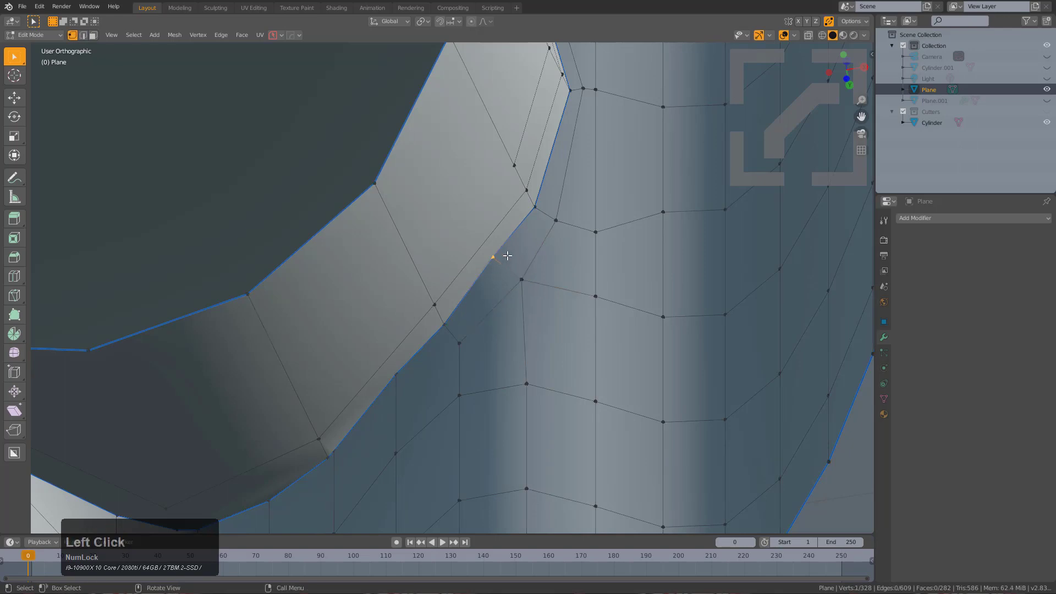
pyautogui.moveTo(525, 264); pyautogui.dragTo(529, 265, button='middle')
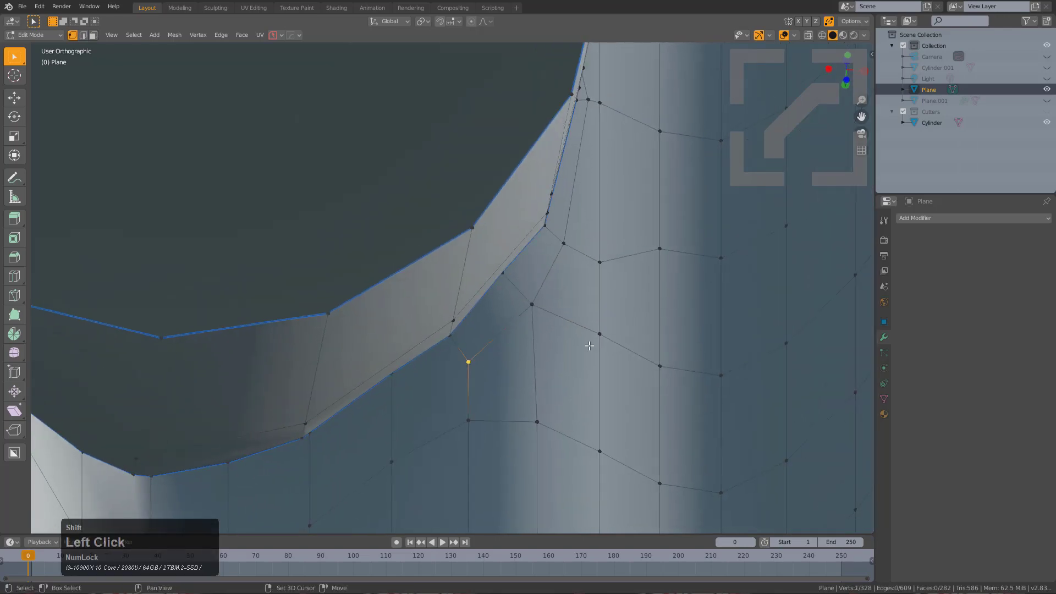
pyautogui.moveTo(574, 334); pyautogui.dragTo(564, 314, button='middle')
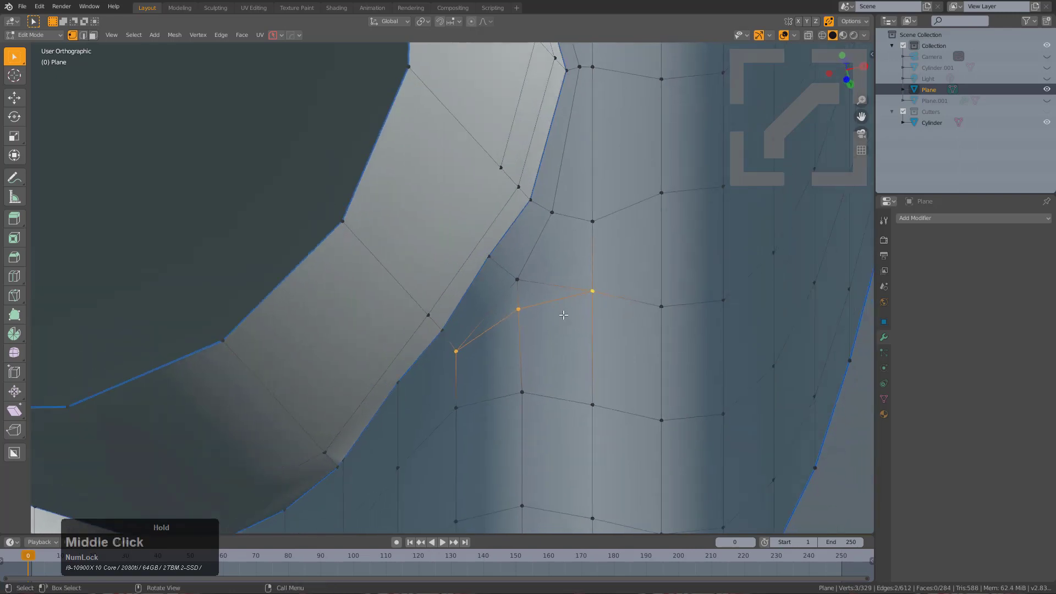
# Step: Try to dissolve all the edges radiating from the merged vertex beside the seam
pyautogui.press('2')
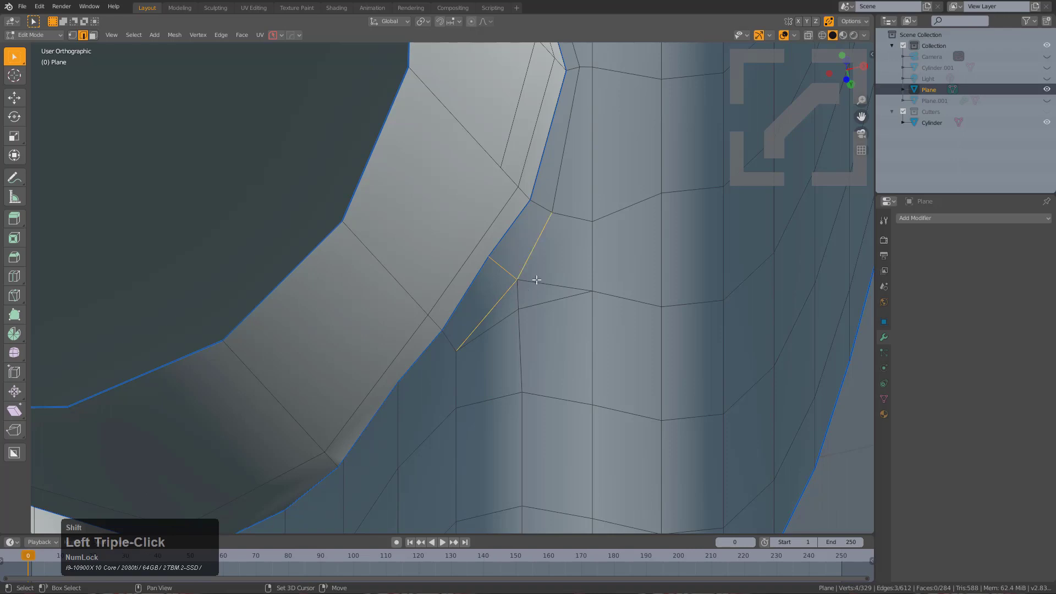
pyautogui.keyDown('shift'); pyautogui.click(520, 297); pyautogui.keyUp('shift')
pyautogui.hotkey('ctrl', 'x')
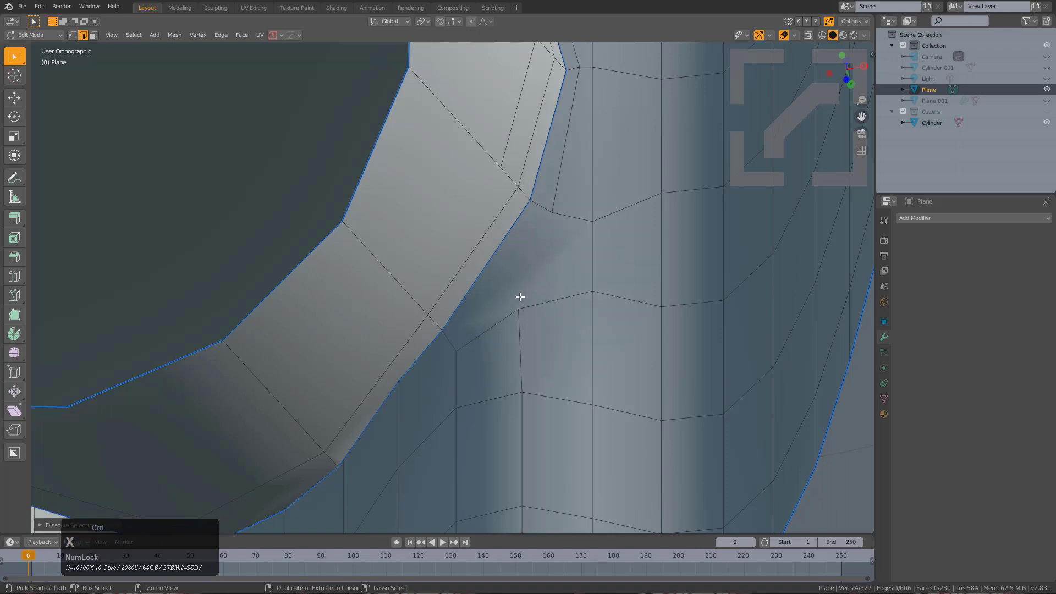
pyautogui.hotkey('ctrl', 'z')
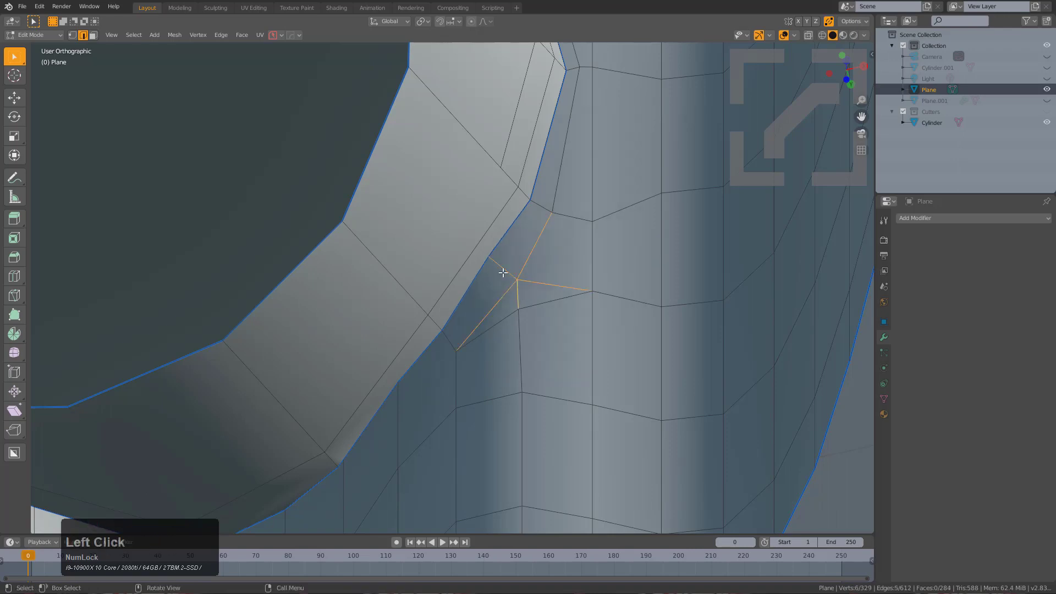
# Step: Dissolve the short edge from the seam to the merged vertex and the edge running from that vertex to the next column
pyautogui.hotkey('ctrl', 'x')
pyautogui.click(521, 293)
pyautogui.keyDown('shift'); pyautogui.click(533, 286); pyautogui.keyUp('shift')
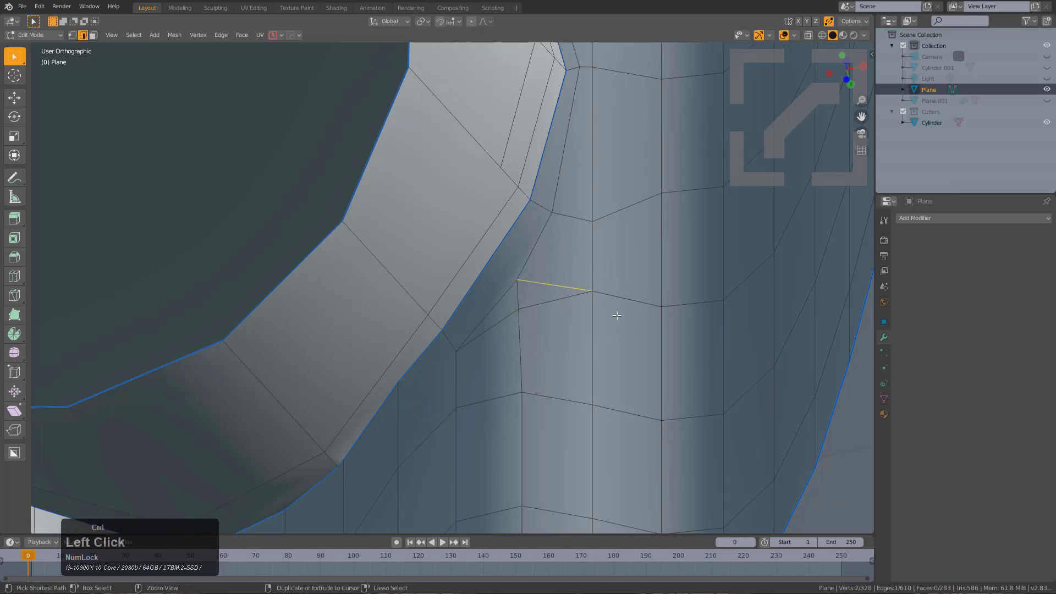
pyautogui.hotkey('ctrl', 'x')
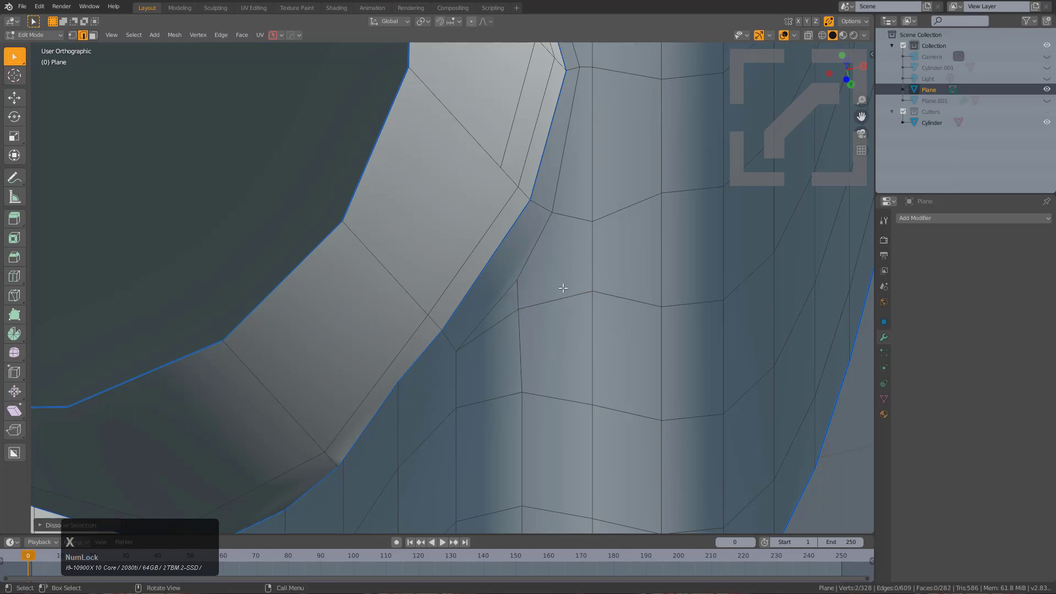
# Step: Slide the vertex at the end of the new edge path slightly down its vertical edge, level with the neighbouring row vertices
pyautogui.press('1')
pyautogui.click(526, 272)
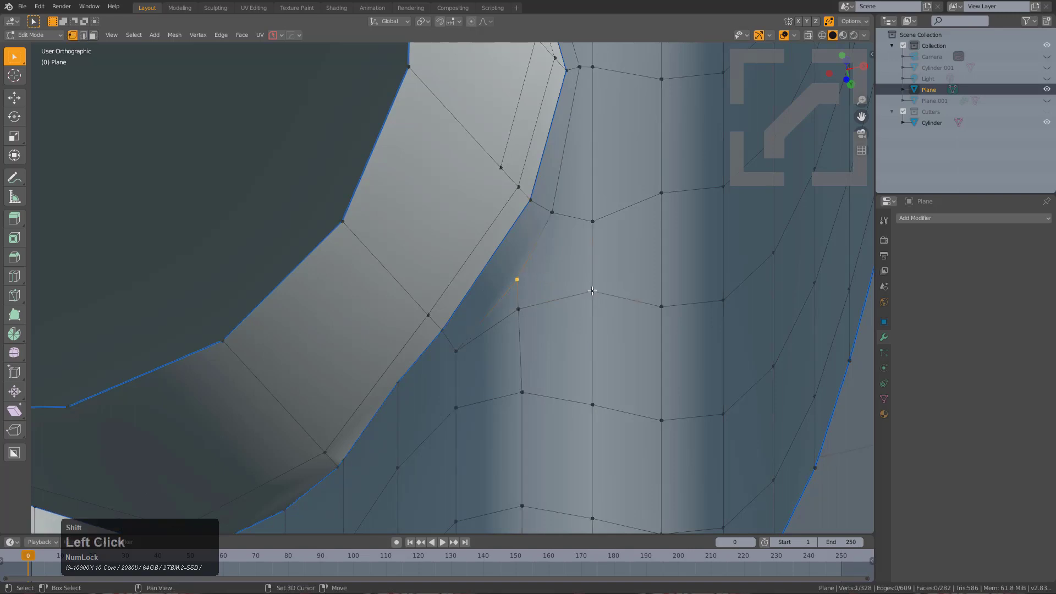
pyautogui.press('g')
pyautogui.press('g')
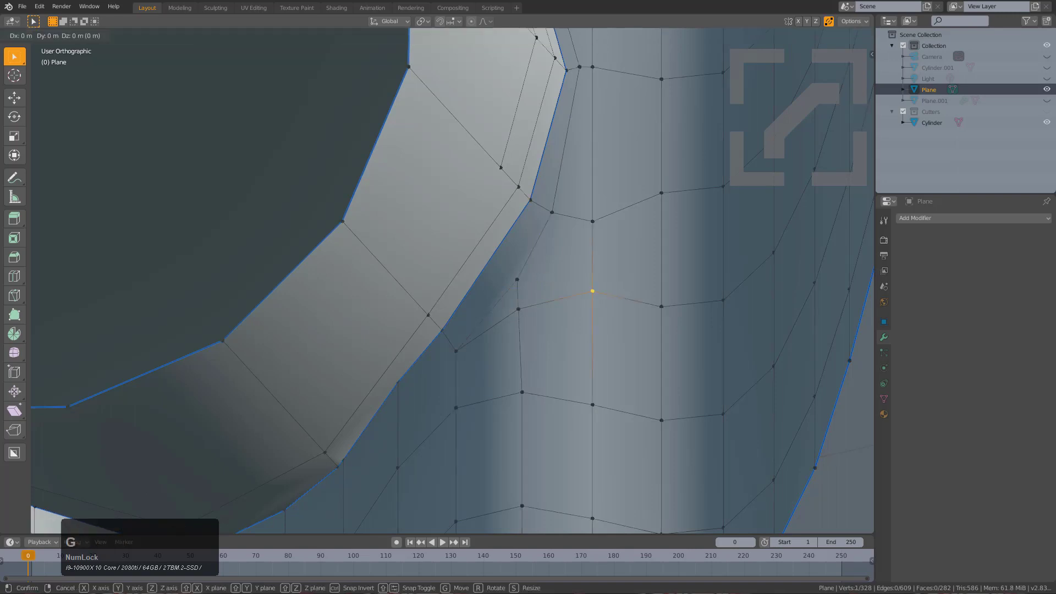
pyautogui.click(594, 306)
# Step: Slide the middle vertex of the new edge path along its connected edge
pyautogui.click(533, 306)
pyautogui.press('g')
pyautogui.press('g')
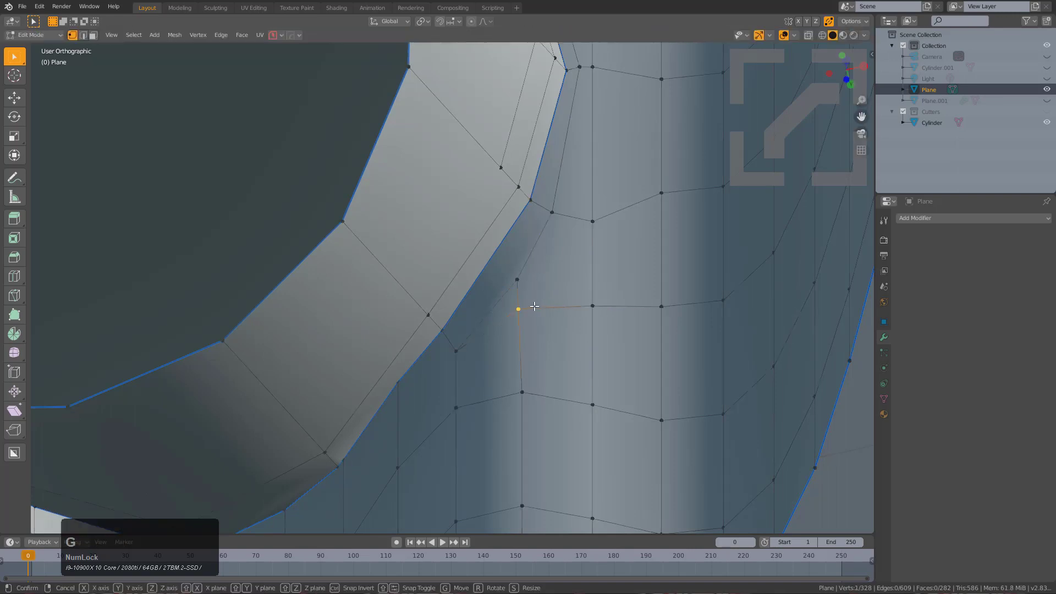
# Step: Lower the vertex beside the rim, then slide the vertex above it along its edge onto the neighbouring vertex near the rim to merge them
pyautogui.click(537, 319)
pyautogui.hotkey('alt', 'a')
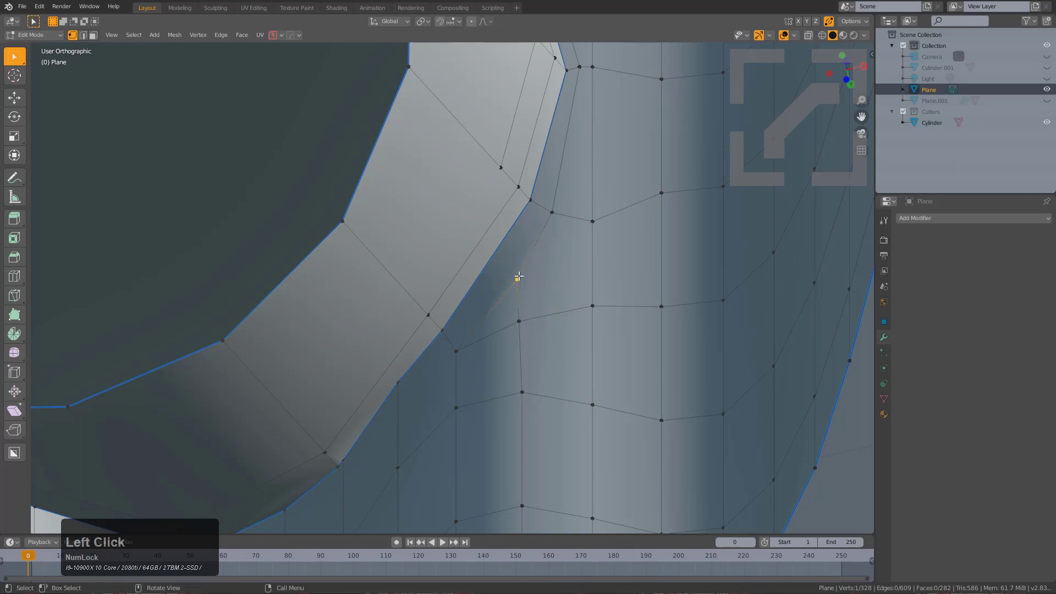
pyautogui.press('g')
pyautogui.press('g')
pyautogui.click(551, 212)
pyautogui.click(522, 327)
pyautogui.press('g')
pyautogui.press('g')
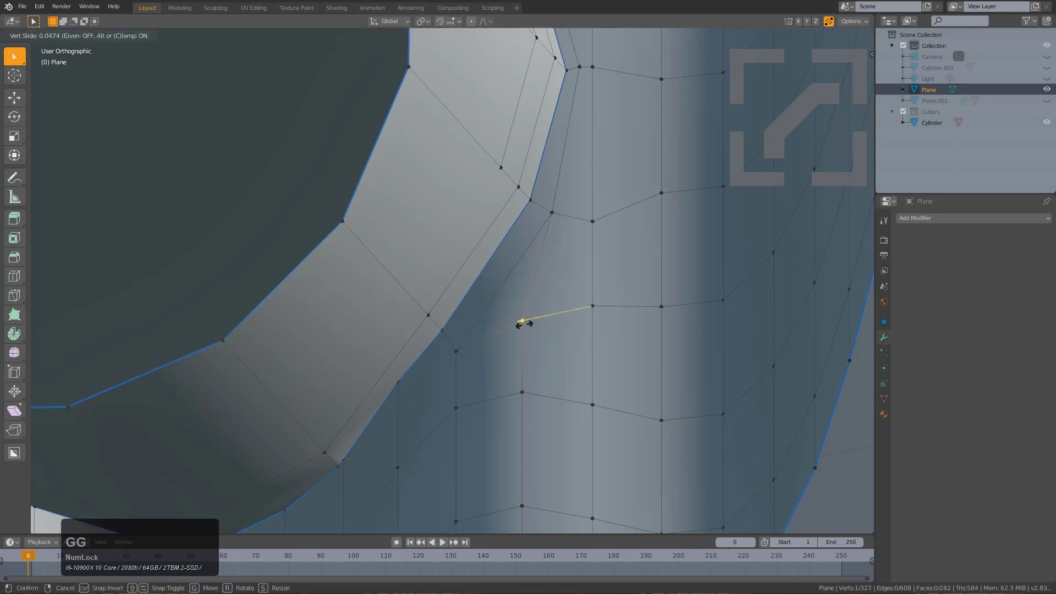
pyautogui.rightClick(522, 321)
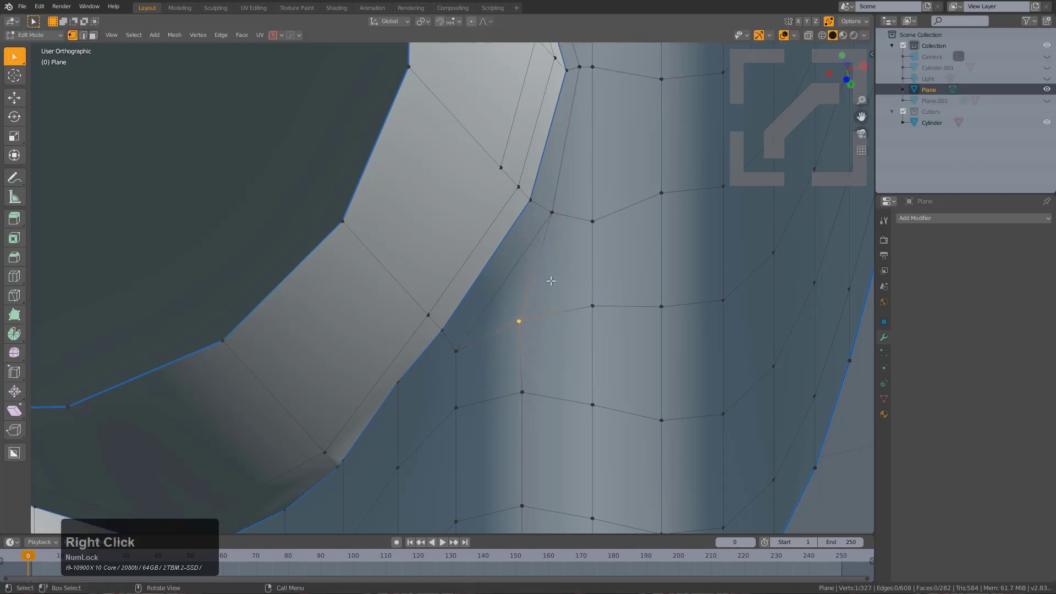
# Step: Knife-cut a new line of edges across the outer wall just below the rim, starting from the existing edge row
pyautogui.moveTo(551, 281); pyautogui.dragTo(530, 324, button='middle')
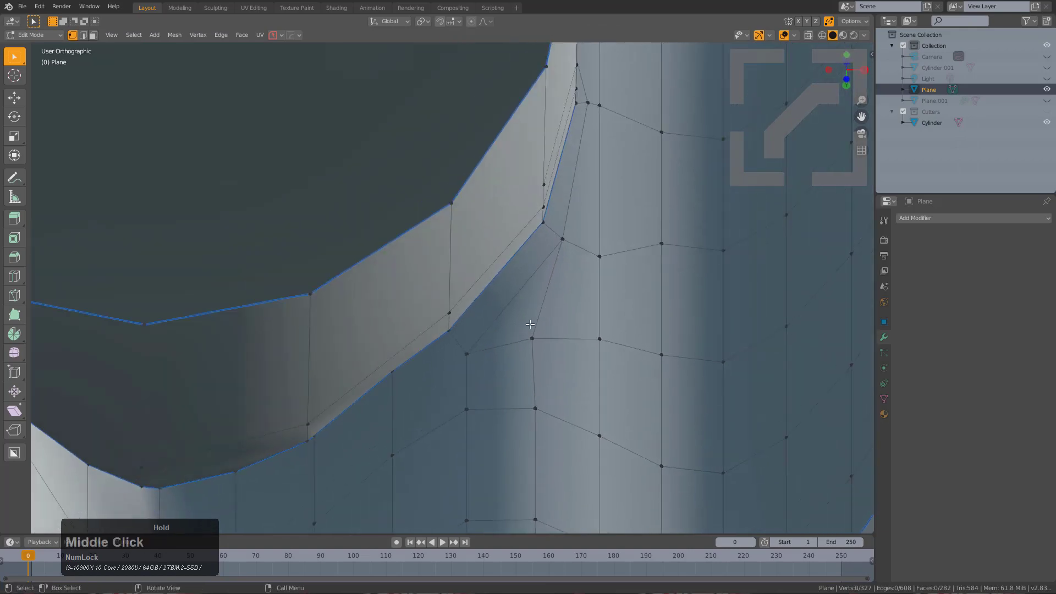
pyautogui.moveTo(538, 275); pyautogui.dragTo(566, 247, button='middle')
pyautogui.scroll(2, 573, 302)
pyautogui.moveTo(573, 302)
pyautogui.mouseDown(button='middle')
pyautogui.moveTo(566, 286)
pyautogui.moveTo(575, 296)
pyautogui.mouseUp(button='middle')
pyautogui.press('k')
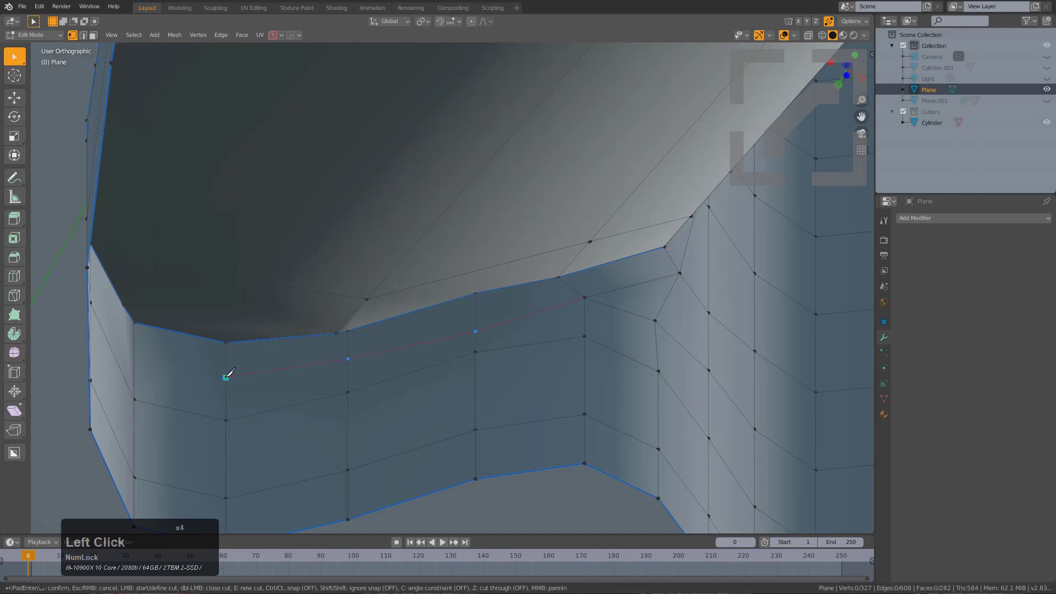
pyautogui.press('KP_Enter')
# Step: Slide the spare rim vertex along the rim onto its close neighbour to merge the pair
pyautogui.moveTo(267, 362); pyautogui.dragTo(329, 323, button='middle')
pyautogui.moveTo(468, 289); pyautogui.dragTo(416, 397, button='middle')
pyautogui.scroll(3, 469, 325)
pyautogui.scroll(-1, 402, 384)
pyautogui.click(394, 371)
pyautogui.press('g')
pyautogui.press('g')
pyautogui.click(363, 380)
# Step: Slide three vertices of the cut row below the rim along their edges to even out its spacing
pyautogui.scroll(-2, 446, 382)
pyautogui.click(400, 403)
pyautogui.press('g')
pyautogui.press('g')
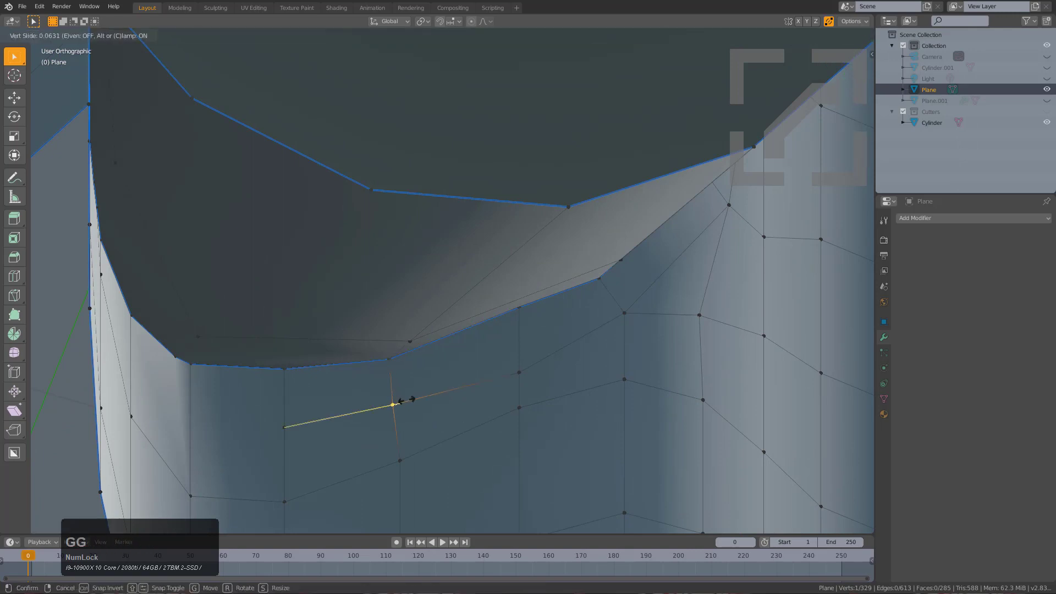
pyautogui.click(400, 404)
pyautogui.click(517, 372)
pyautogui.press('g')
pyautogui.press('g')
pyautogui.click(517, 365)
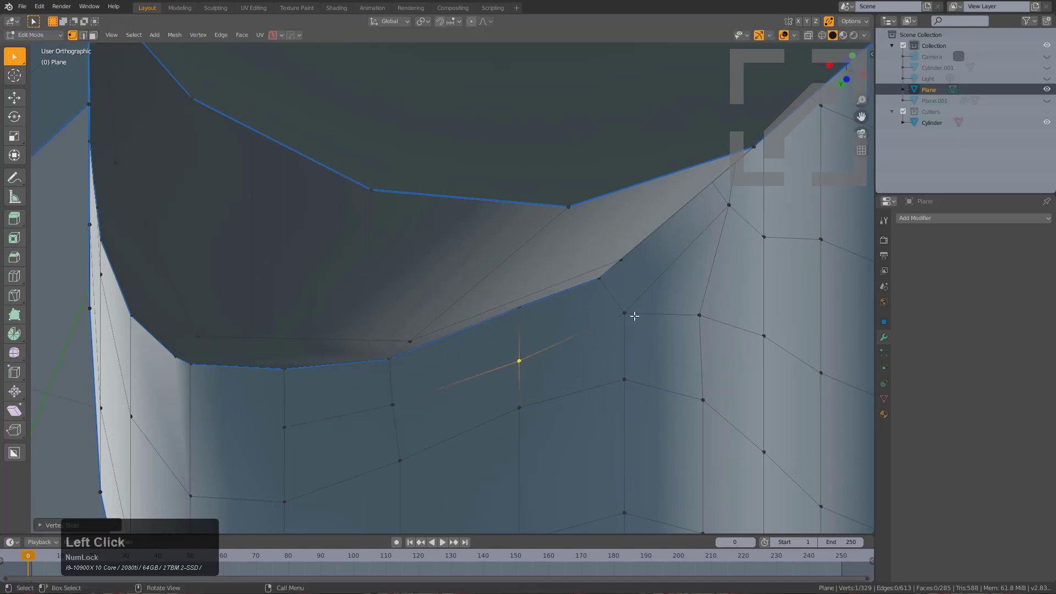
pyautogui.click(633, 315)
pyautogui.press('g')
pyautogui.press('g')
pyautogui.click(628, 310)
# Step: Slide the middle rim vertex above the outer wall along the rim onto the next rim vertex to merge them
pyautogui.moveTo(628, 310); pyautogui.dragTo(592, 286, button='middle')
pyautogui.moveTo(567, 253); pyautogui.dragTo(523, 295, button='middle')
pyautogui.click(527, 296)
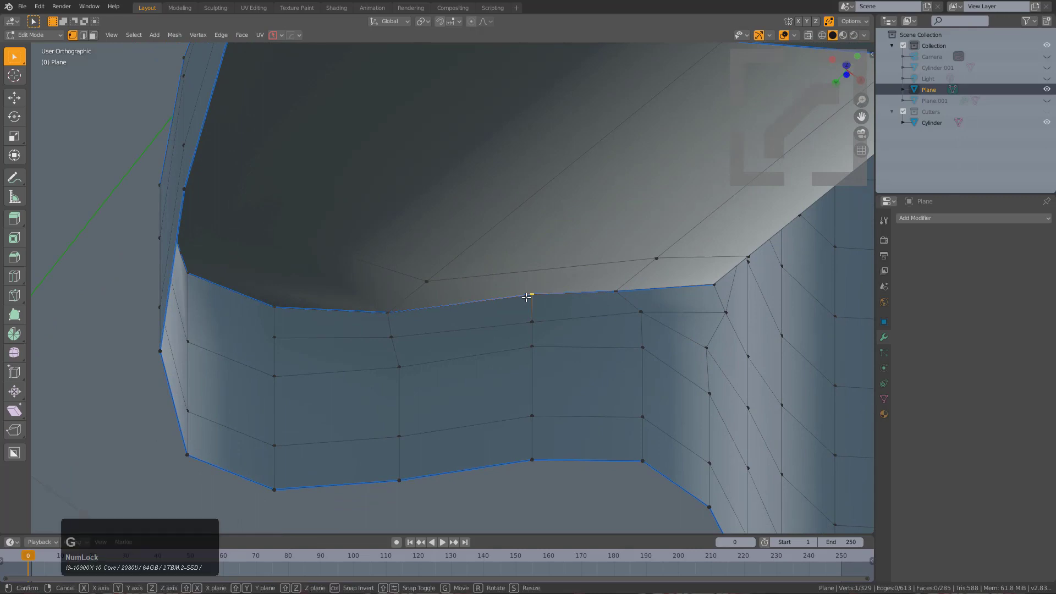
pyautogui.press('g')
pyautogui.press('g')
pyautogui.click(370, 329)
# Step: Slide the middle vertex of the row just below the rim onto its row neighbour to merge them
pyautogui.click(529, 324)
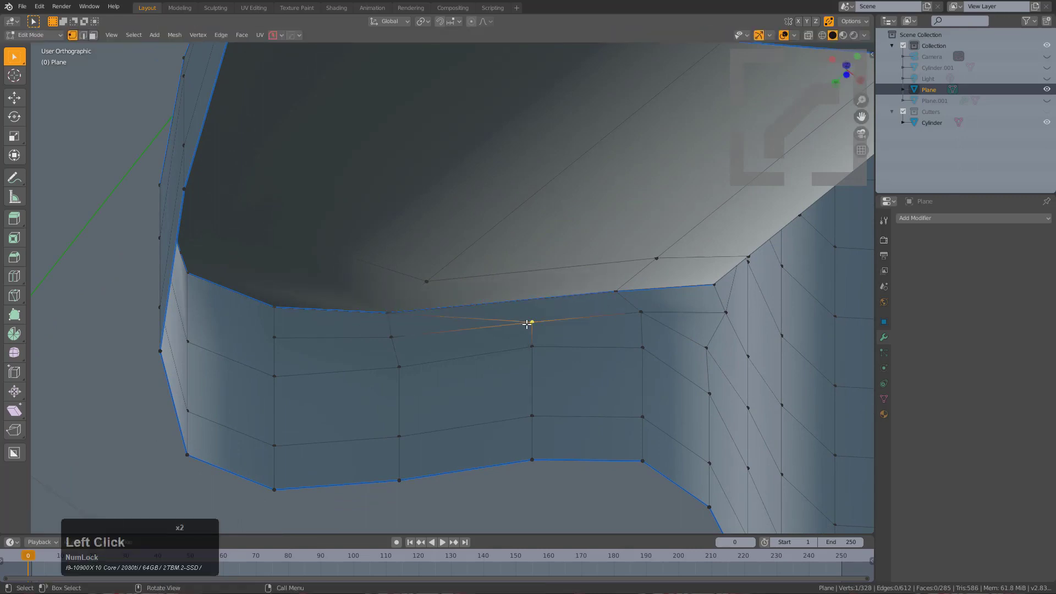
pyautogui.moveTo(530, 325)
pyautogui.mouseDown(button='middle')
pyautogui.moveTo(500, 314)
pyautogui.moveTo(530, 330)
pyautogui.mouseUp(button='middle')
pyautogui.press('g')
pyautogui.press('g')
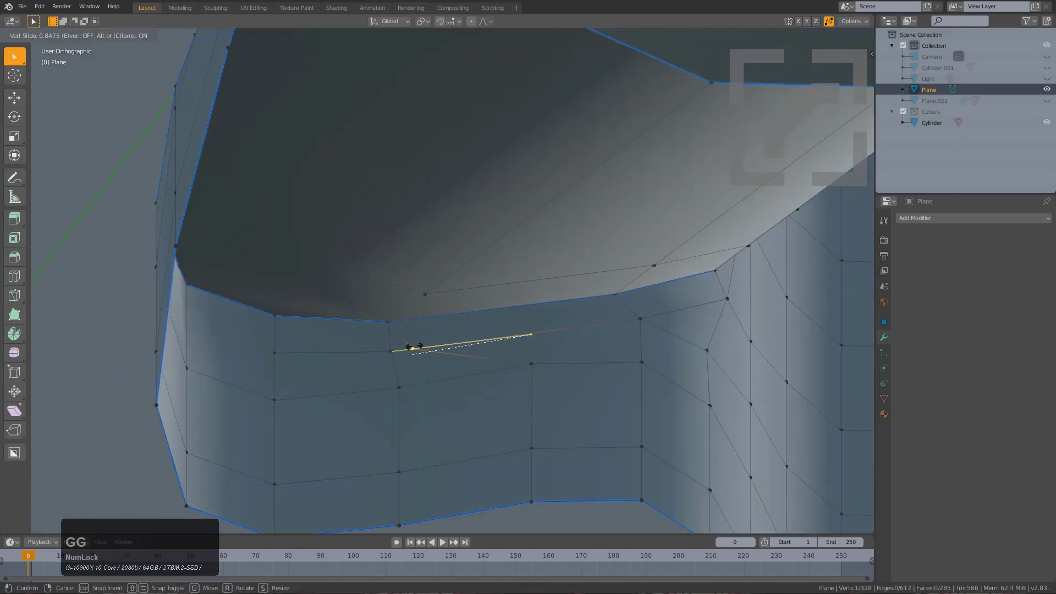
pyautogui.click(413, 347)
pyautogui.click(530, 365)
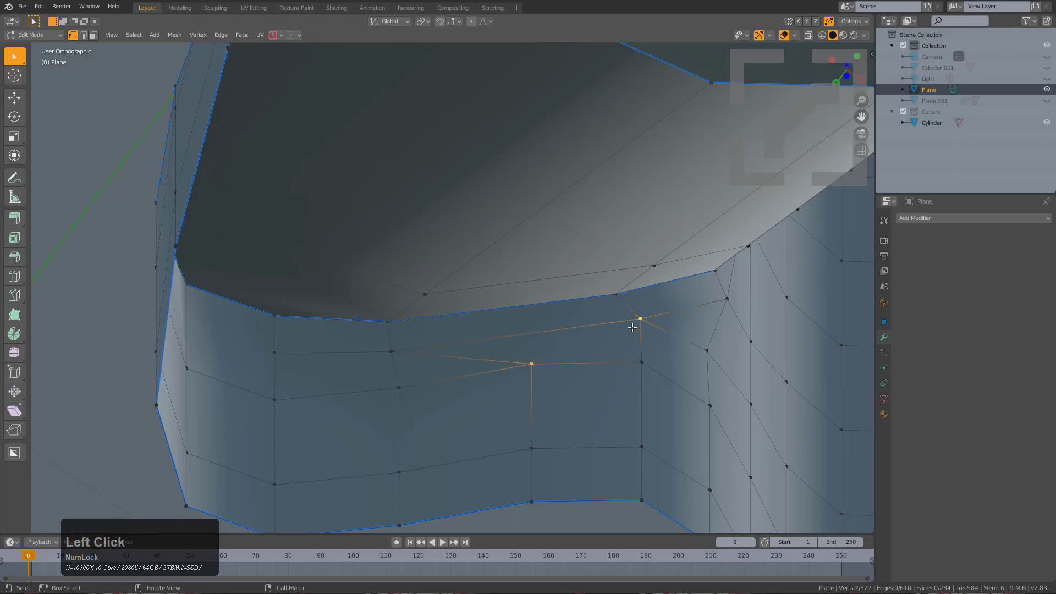
pyautogui.hotkey('alt', 'a')
# Step: Slide the remaining extra rim vertex along the rim onto its neighbour to merge them, undoing the first attempt
pyautogui.moveTo(632, 328); pyautogui.dragTo(546, 259, button='middle')
pyautogui.scroll(2, 651, 266)
pyautogui.press('a')
pyautogui.click(511, 275)
pyautogui.press('g')
pyautogui.press('g')
pyautogui.click(538, 267)
pyautogui.hotkey('ctrl', 'z')
pyautogui.press('g')
pyautogui.press('g')
pyautogui.click(512, 287)
pyautogui.hotkey('alt', 'a')
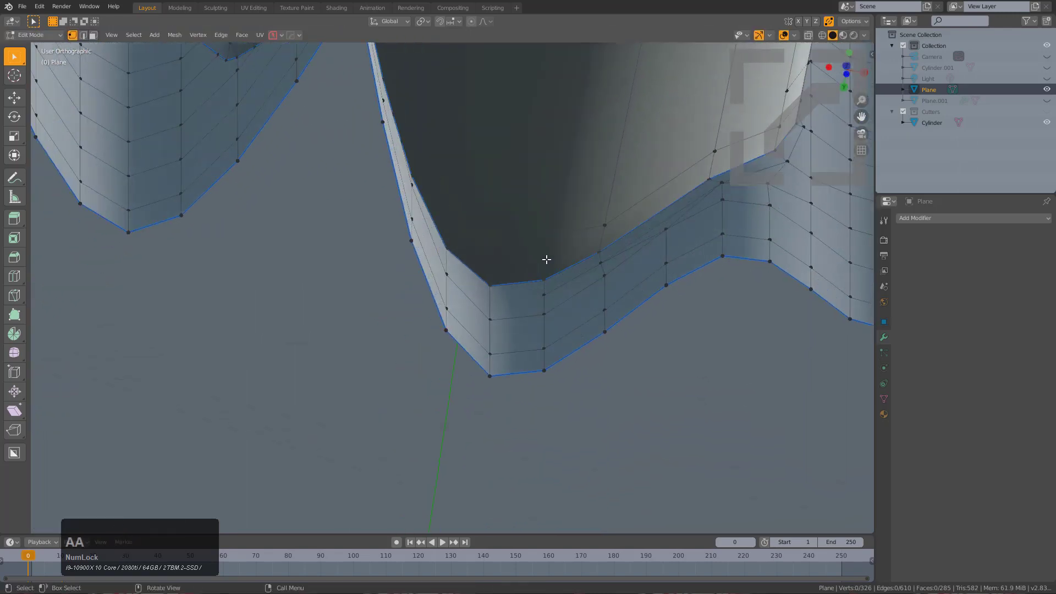
# Step: Switch the viewport's studio lighting to a different preset
pyautogui.click(865, 35)
pyautogui.click(862, 118)
pyautogui.click(860, 113)
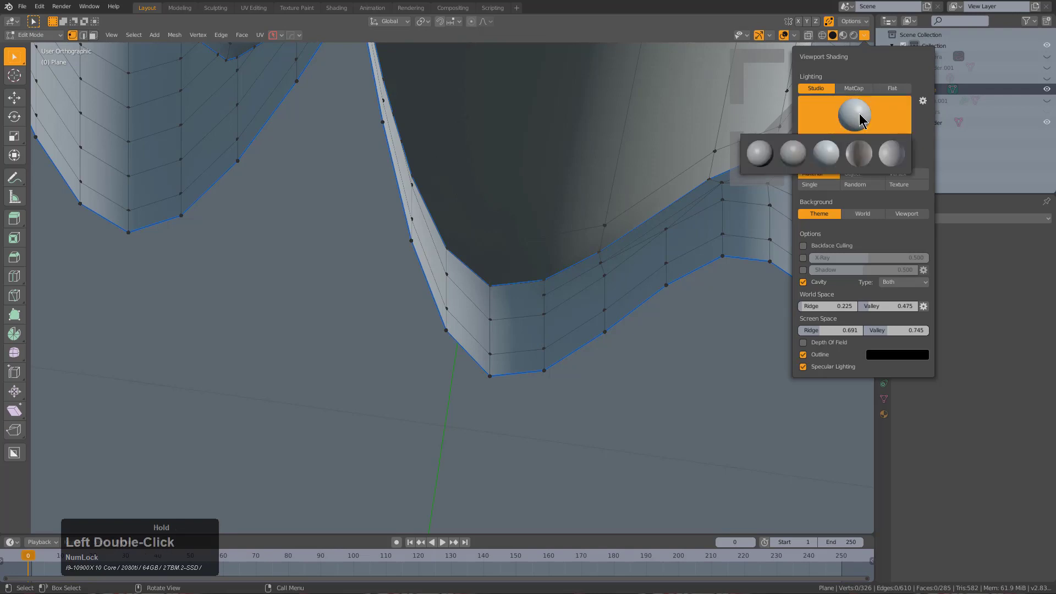
pyautogui.click(883, 122)
pyautogui.moveTo(861, 141); pyautogui.dragTo(820, 140)
# Step: Knife-cut a line of edges through the inner wall, running parallel to the lower rim and starting at the existing inner vertex row
pyautogui.moveTo(498, 267); pyautogui.dragTo(535, 297, button='middle')
pyautogui.press('a')
pyautogui.scroll(3, 403, 223)
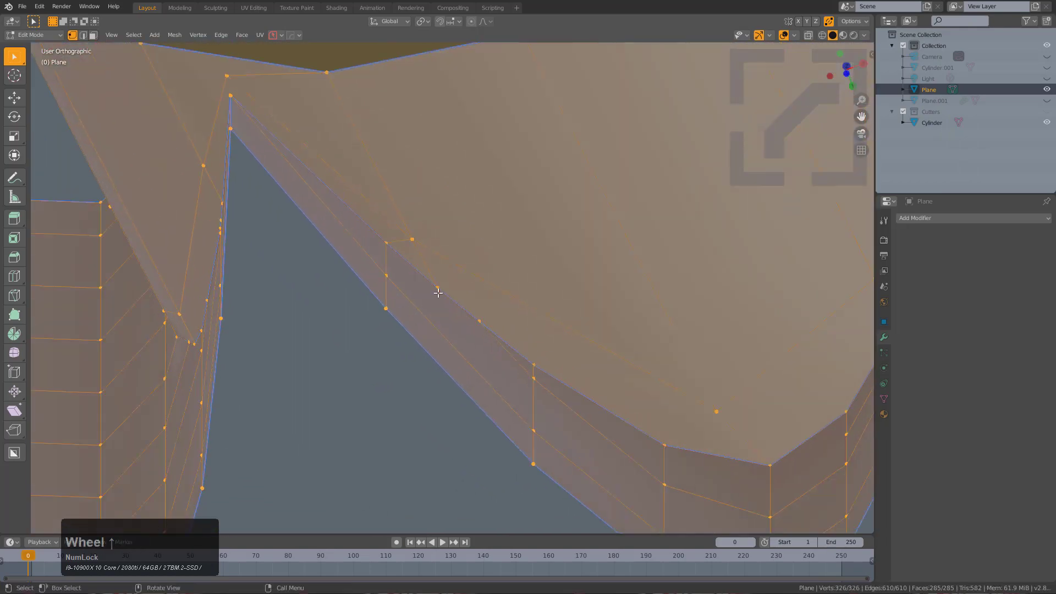
pyautogui.moveTo(409, 259); pyautogui.dragTo(422, 293, button='middle')
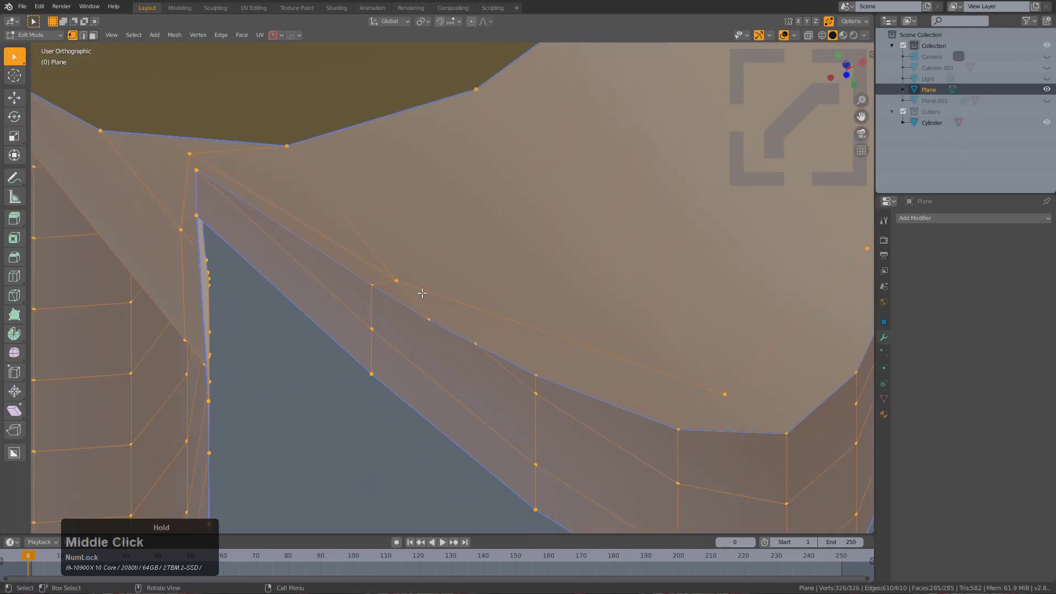
pyautogui.keyDown('shift'); pyautogui.moveTo(548, 282); pyautogui.dragTo(394, 278, button='middle'); pyautogui.keyUp('shift')
pyautogui.scroll(-3, 394, 279)
pyautogui.keyDown('alt'); pyautogui.scroll(-1, 394, 278); pyautogui.keyUp('alt')
pyautogui.moveTo(622, 173); pyautogui.dragTo(636, 198, button='middle')
pyautogui.hotkey('alt', 'a')
pyautogui.press('k')
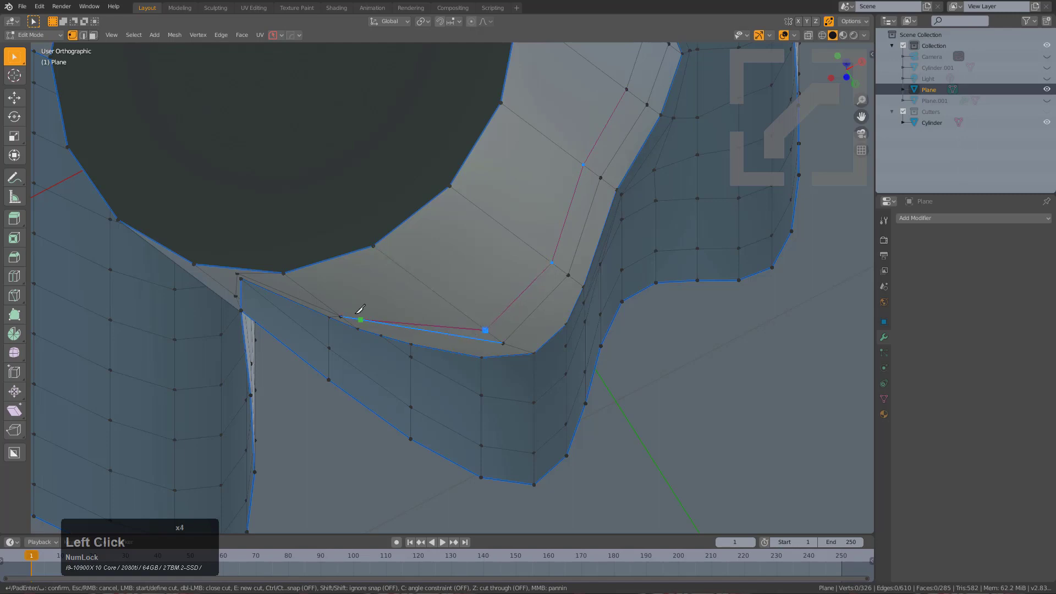
pyautogui.press('KP_Enter')
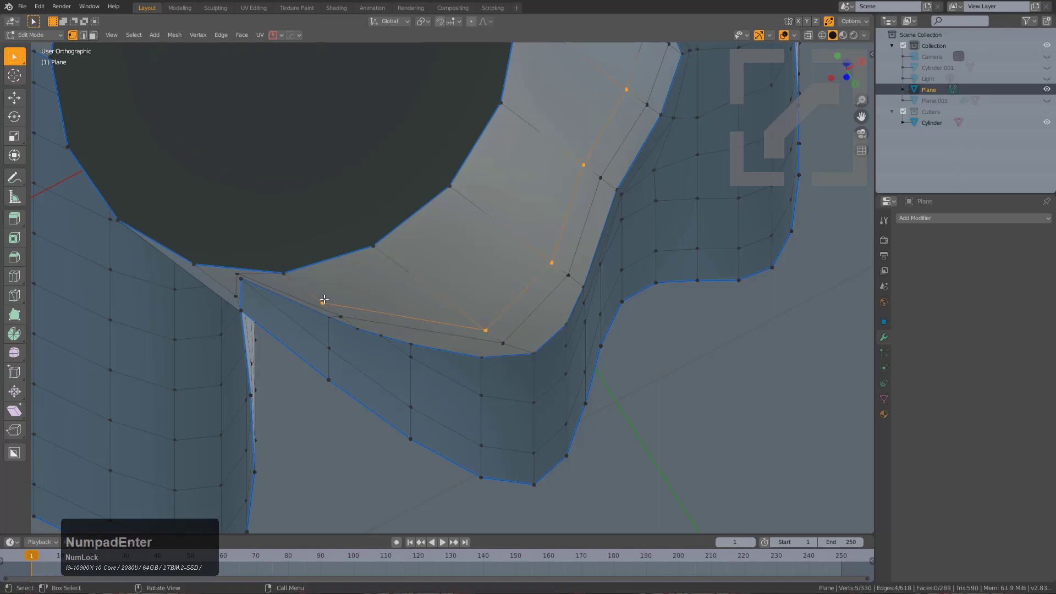
# Step: Edge-slide the inner-wall edge between the new cut and the rim at the lower corner, then clear the selection
pyautogui.scroll(2, 395, 298)
pyautogui.click(516, 356)
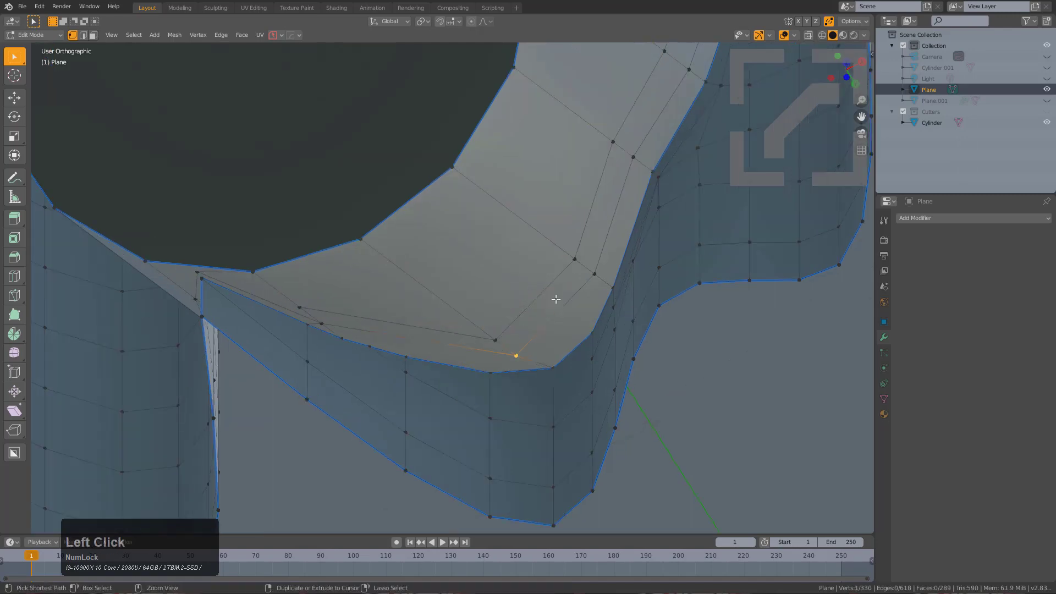
pyautogui.press('g')
pyautogui.press('g')
pyautogui.click(598, 278)
pyautogui.moveTo(599, 279); pyautogui.dragTo(623, 270, button='middle')
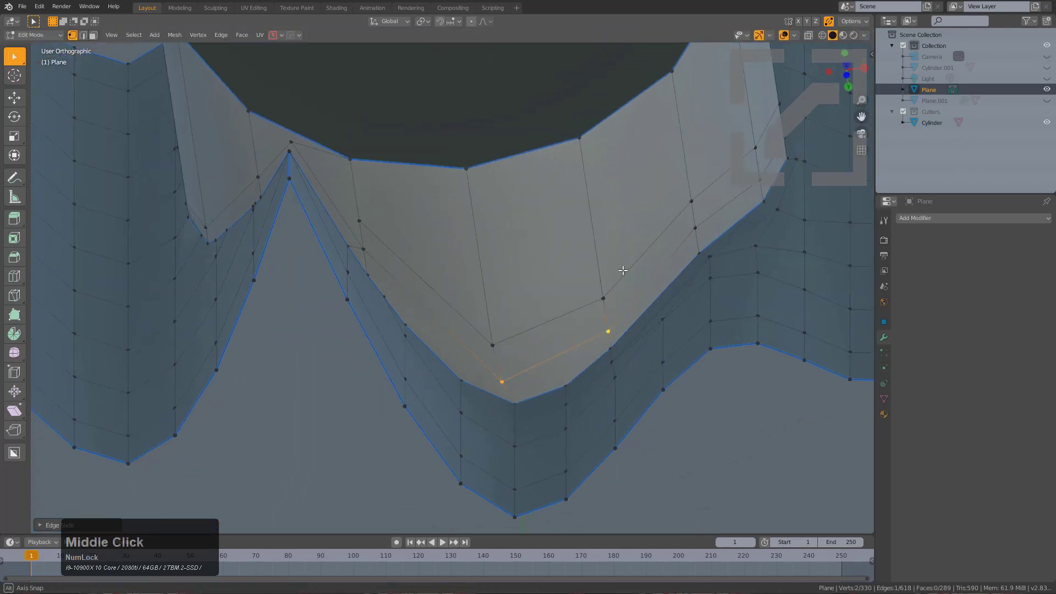
pyautogui.scroll(2, 623, 270)
pyautogui.hotkey('alt', 'a')
# Step: Select the edge just below the rim on the outer wall and slide it along its adjoining vertical edges
pyautogui.keyDown('shift'); pyautogui.moveTo(618, 398); pyautogui.dragTo(478, 257, button='middle'); pyautogui.keyUp('shift')
pyautogui.moveTo(478, 257); pyautogui.dragTo(509, 220, button='middle')
pyautogui.keyDown('shift'); pyautogui.moveTo(509, 220); pyautogui.dragTo(483, 239, button='middle'); pyautogui.keyUp('shift')
pyautogui.scroll(1, 483, 239)
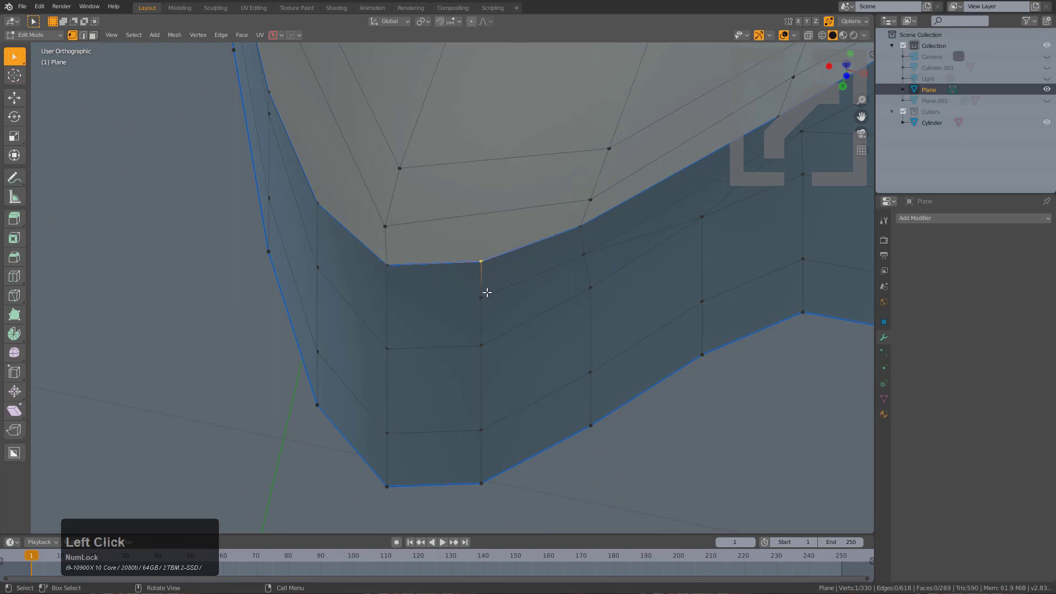
pyautogui.moveTo(495, 294); pyautogui.dragTo(502, 297, button='middle')
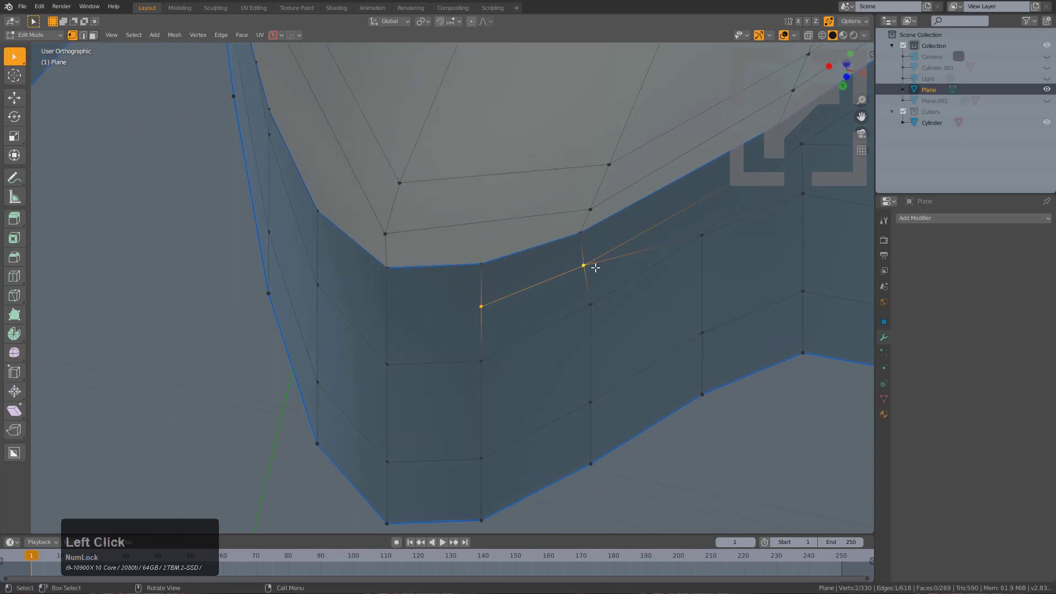
pyautogui.moveTo(596, 268); pyautogui.dragTo(487, 291, button='middle')
pyautogui.press('g')
pyautogui.press('g')
# Step: Extend the edge row below the rim around the corner and along the outer wall to its narrow end with two knife cuts
pyautogui.press('k')
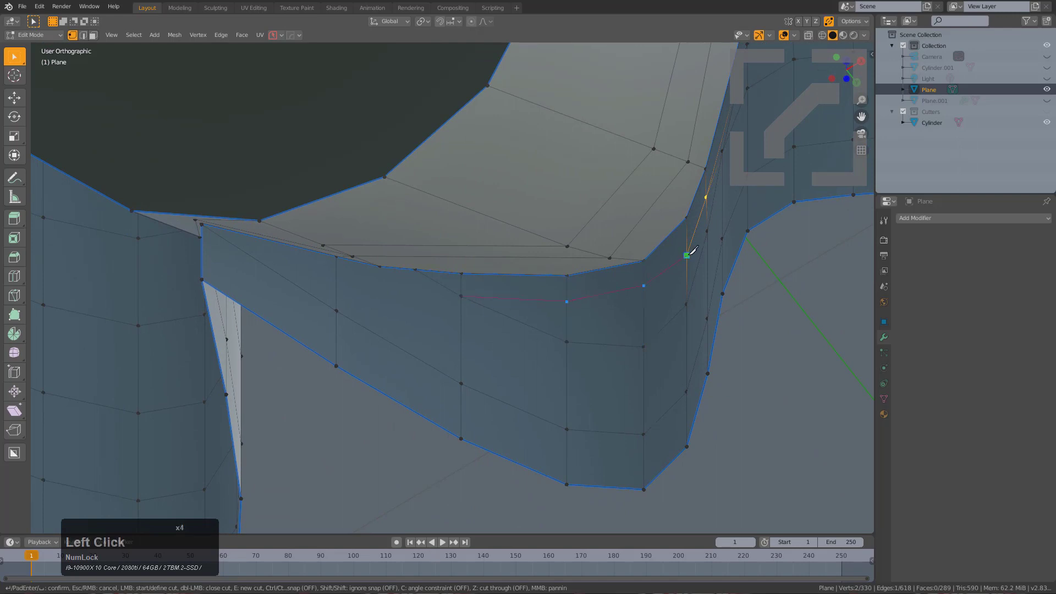
pyautogui.press('KP_Enter')
pyautogui.moveTo(686, 253); pyautogui.dragTo(566, 325, button='middle')
pyautogui.keyDown('shift'); pyautogui.moveTo(220, 274); pyautogui.dragTo(250, 286, button='middle'); pyautogui.keyUp('shift')
pyautogui.press('k')
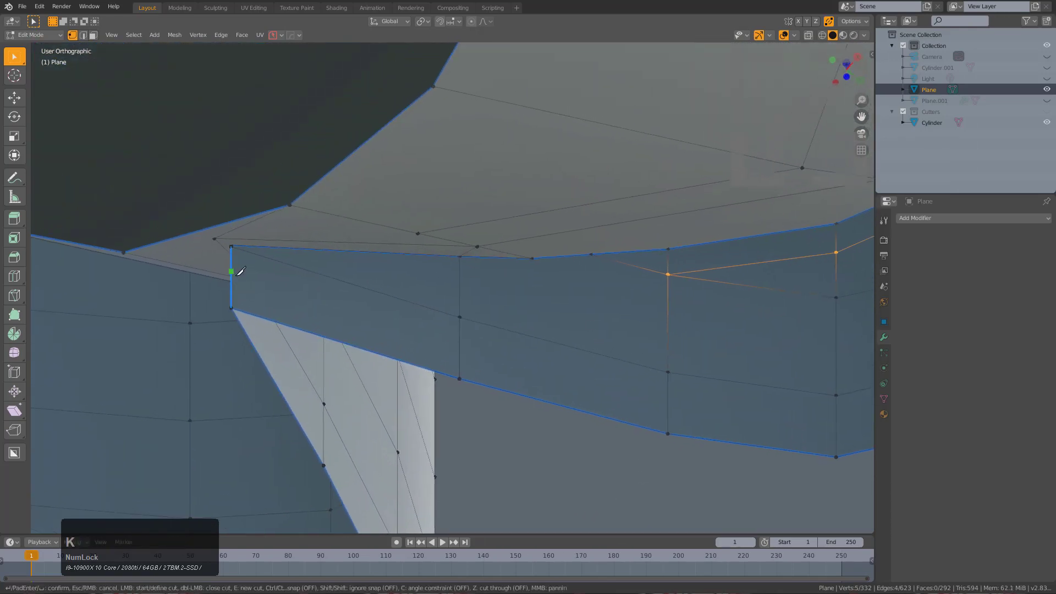
pyautogui.click(231, 276)
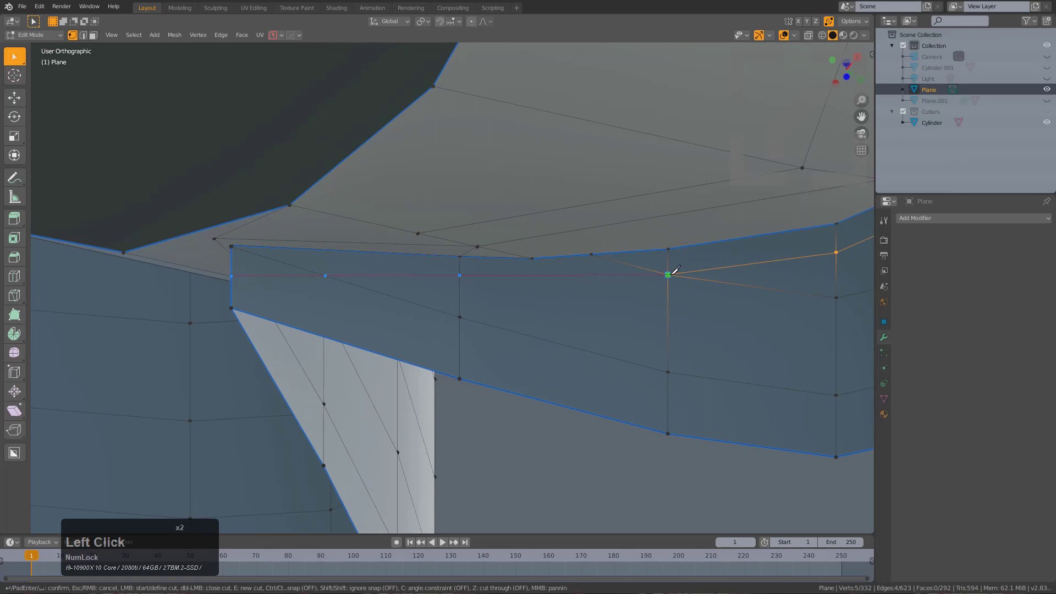
pyautogui.press('KP_Enter')
# Step: Slide the extra rim vertex near the narrow end along the rim onto the vertex above the vertical edge to merge them
pyautogui.moveTo(589, 289); pyautogui.dragTo(516, 255, button='middle')
pyautogui.scroll(2, 515, 270)
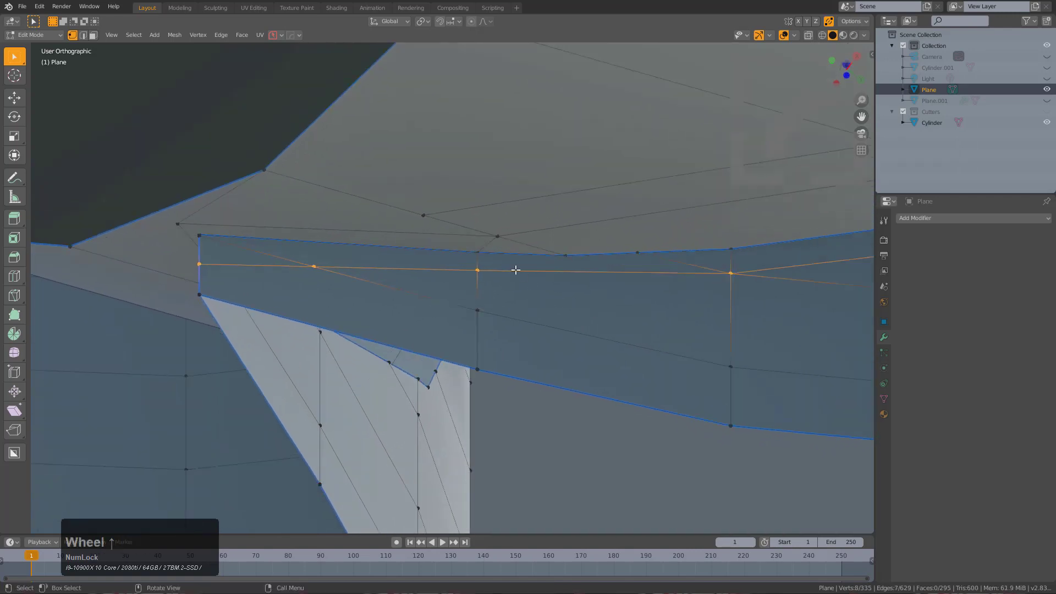
pyautogui.press('a')
pyautogui.click(553, 251)
pyautogui.press('g')
pyautogui.press('g')
pyautogui.click(446, 249)
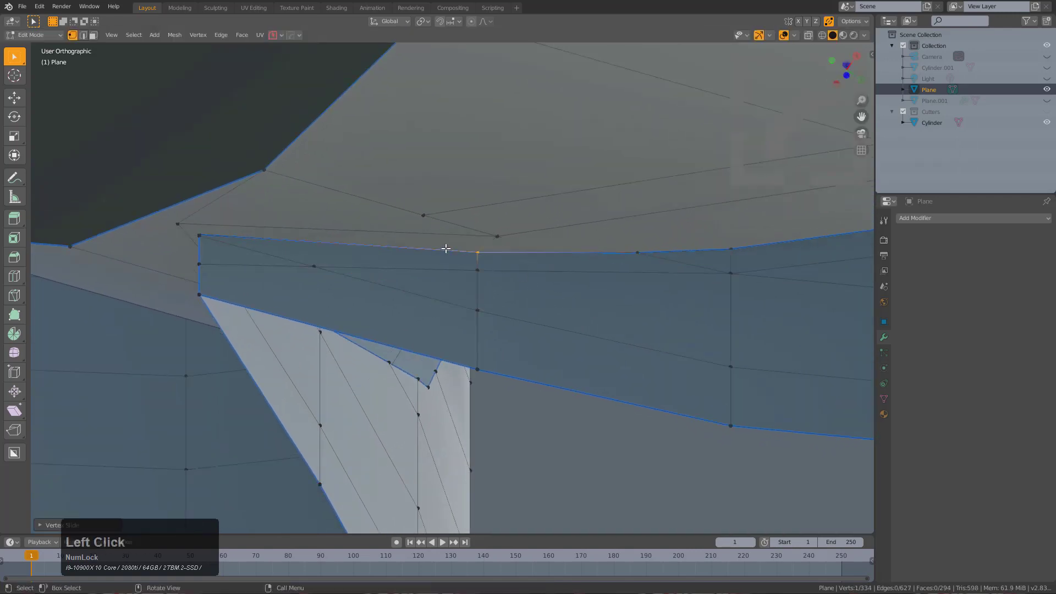
# Step: Slide the inner-wall vertex into line with the wall's vertical edge, and slide the other extra rim vertex onto its rim neighbour
pyautogui.click(497, 238)
pyautogui.press('g')
pyautogui.press('g')
pyautogui.click(466, 240)
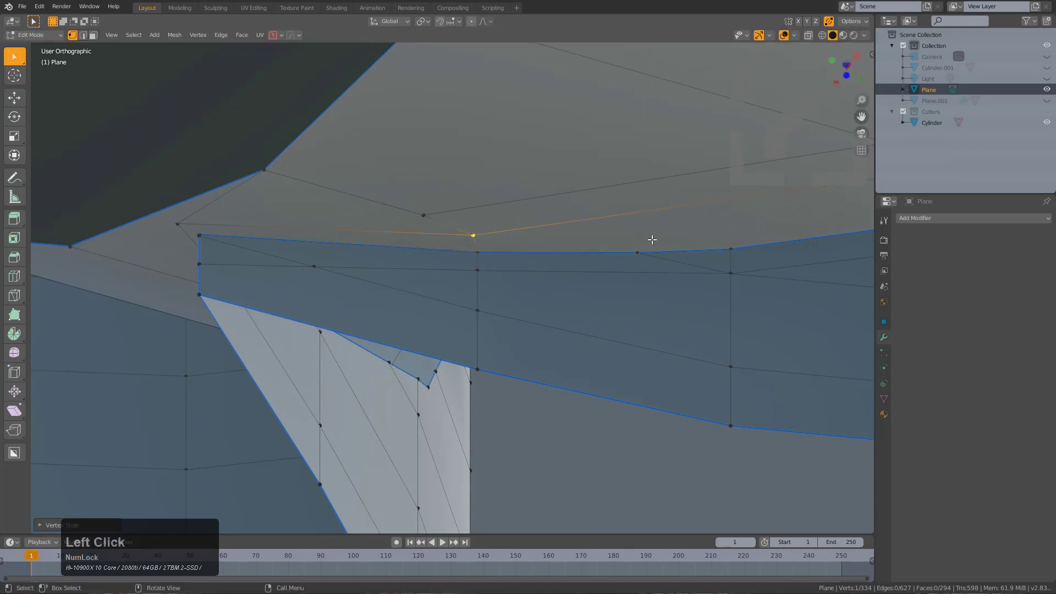
pyautogui.press('g')
pyautogui.press('g')
pyautogui.click(745, 236)
# Step: Cut connecting edges across the inner wall, joining its inner vertex row and running down to the middle rim vertex
pyautogui.scroll(2, 743, 242)
pyautogui.moveTo(738, 269); pyautogui.dragTo(553, 314, button='middle')
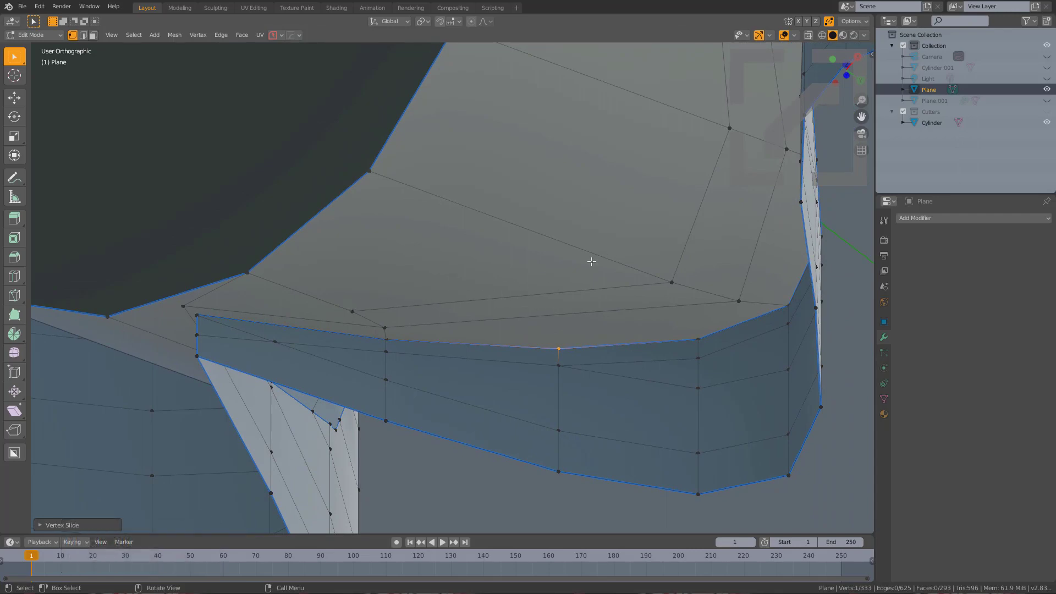
pyautogui.moveTo(592, 262); pyautogui.dragTo(514, 271, button='middle')
pyautogui.scroll(2, 486, 271)
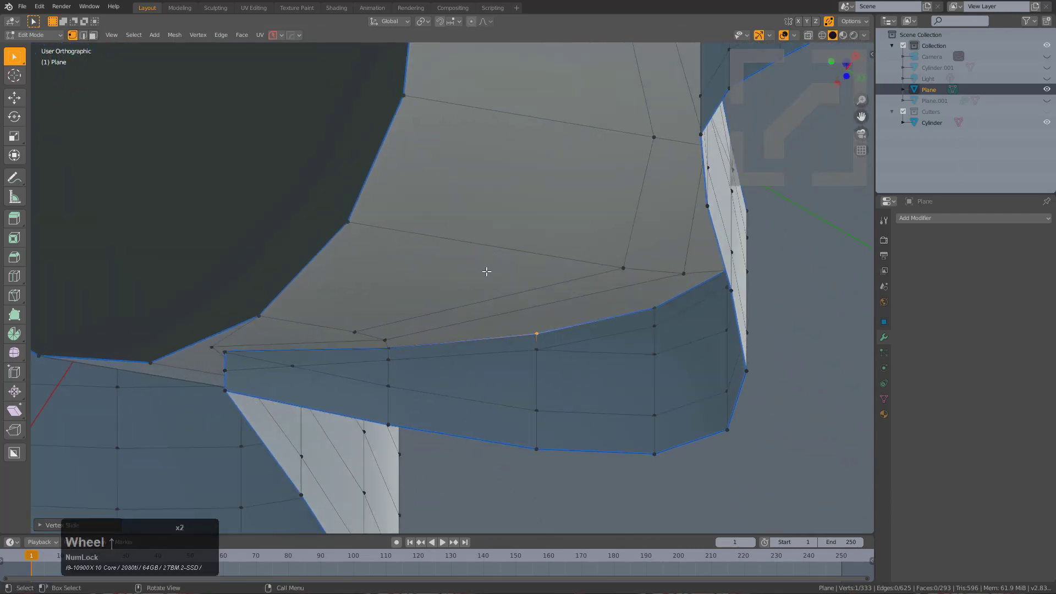
pyautogui.click(370, 319)
pyautogui.keyDown('shift'); pyautogui.moveTo(597, 147); pyautogui.dragTo(605, 286, button='middle'); pyautogui.keyUp('shift')
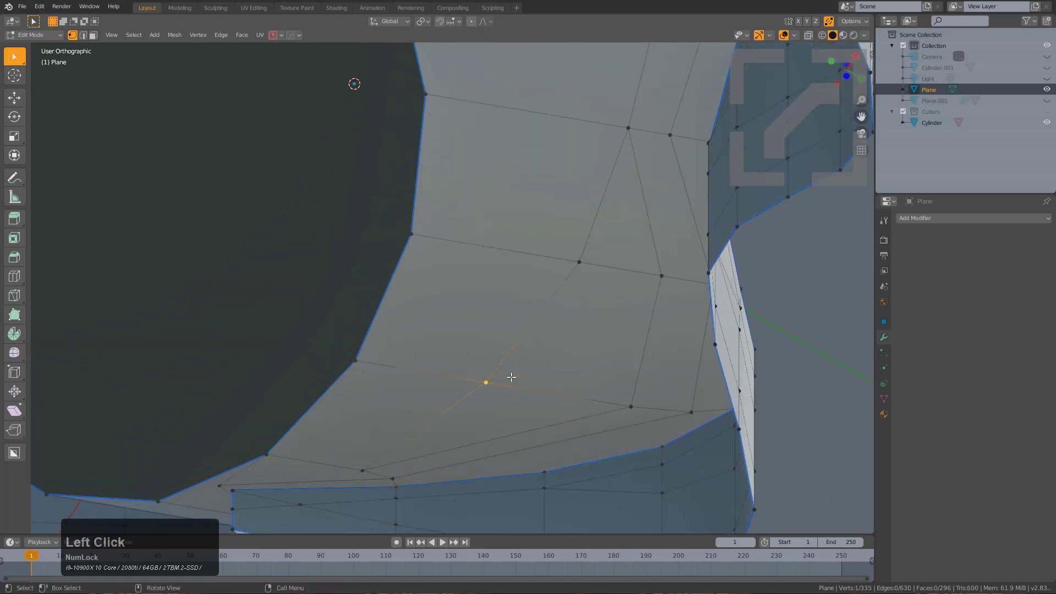
pyautogui.moveTo(533, 468); pyautogui.dragTo(537, 443, button='middle')
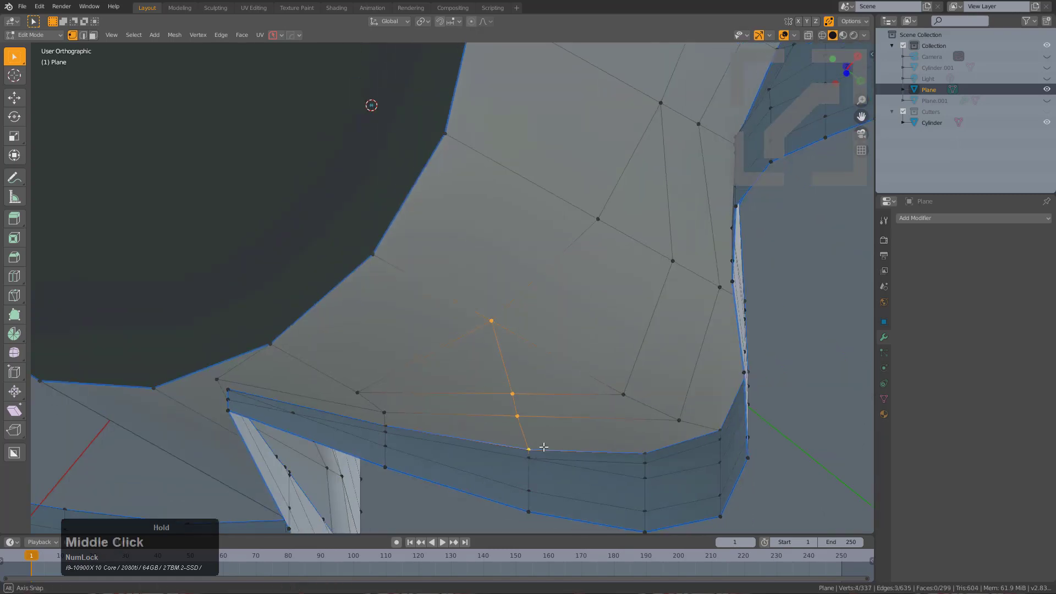
pyautogui.hotkey('alt', 'a')
pyautogui.moveTo(514, 405); pyautogui.dragTo(534, 369, button='middle')
pyautogui.scroll(2, 471, 347)
pyautogui.scroll(-2, 494, 378)
pyautogui.keyDown('shift'); pyautogui.moveTo(644, 399); pyautogui.dragTo(549, 358, button='middle'); pyautogui.keyUp('shift')
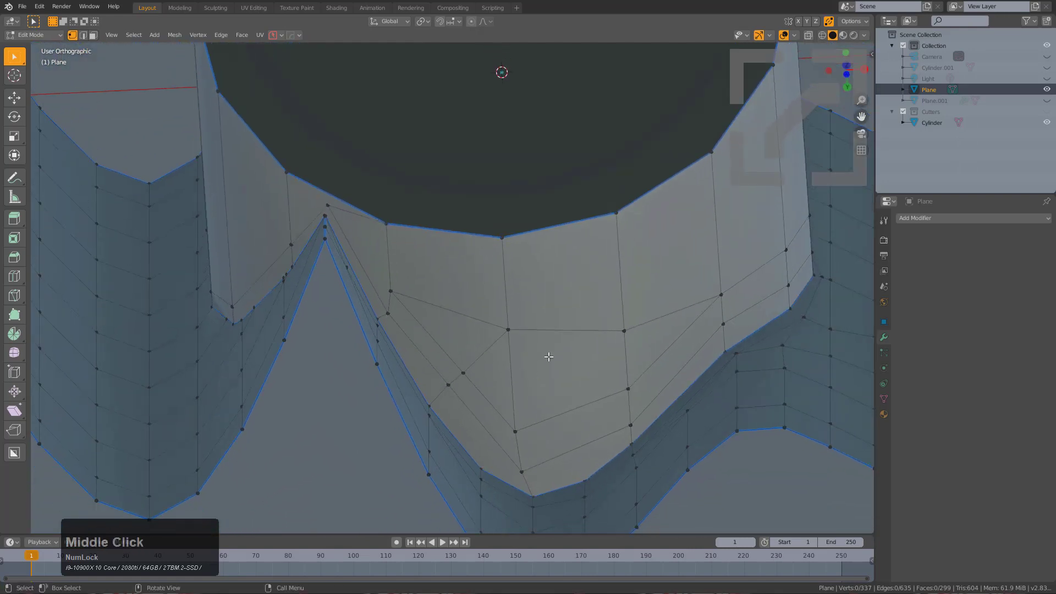
pyautogui.scroll(2, 403, 295)
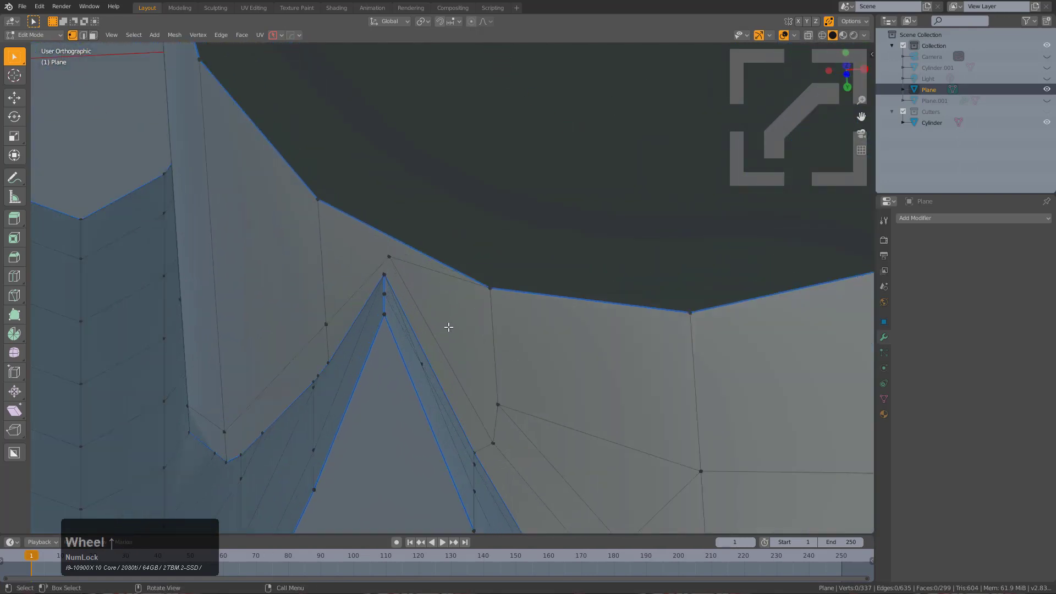
pyautogui.click(500, 398)
pyautogui.press('g')
pyautogui.press('g')
pyautogui.rightClick(527, 411)
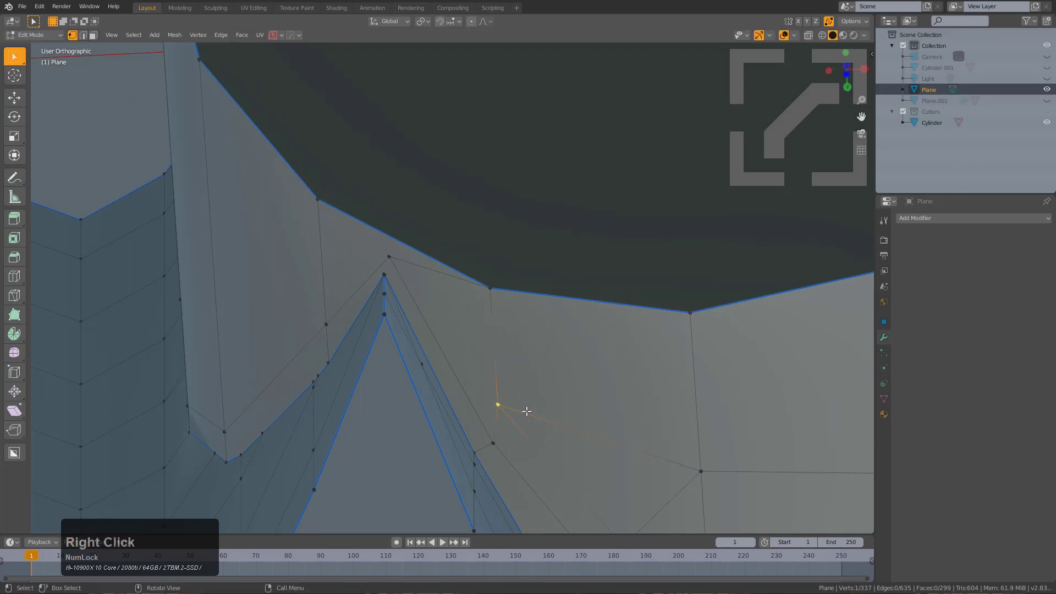
# Step: Slide the first edge-row vertex slightly towards the wall's pointed end, and knife-cut a second parallel edge row around that end
pyautogui.press('g')
pyautogui.press('g')
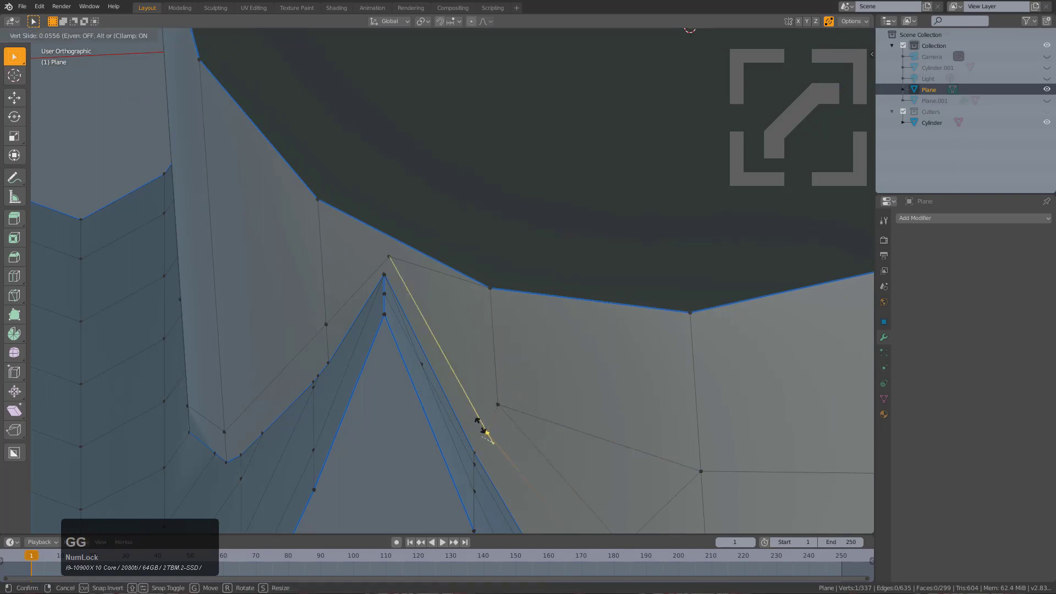
pyautogui.click(487, 418)
pyautogui.press('k')
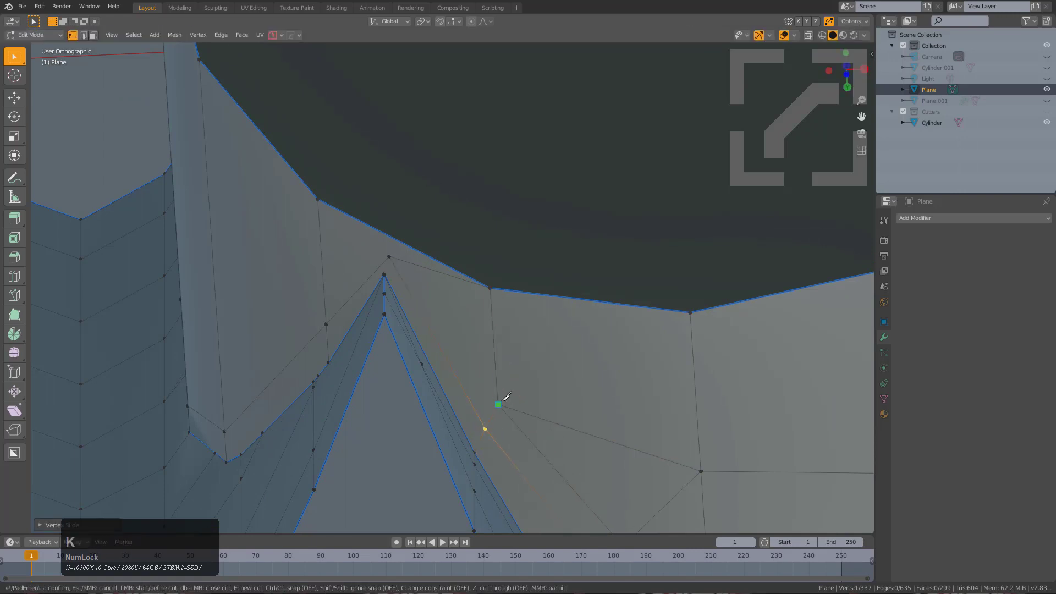
pyautogui.click(388, 243)
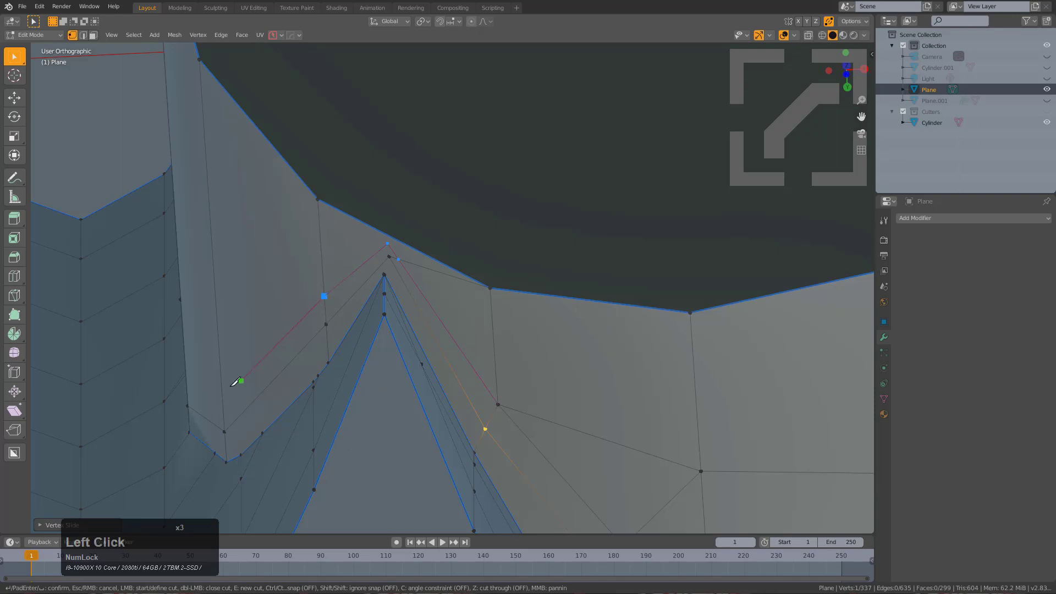
pyautogui.press('KP_Enter')
pyautogui.scroll(-1, 514, 422)
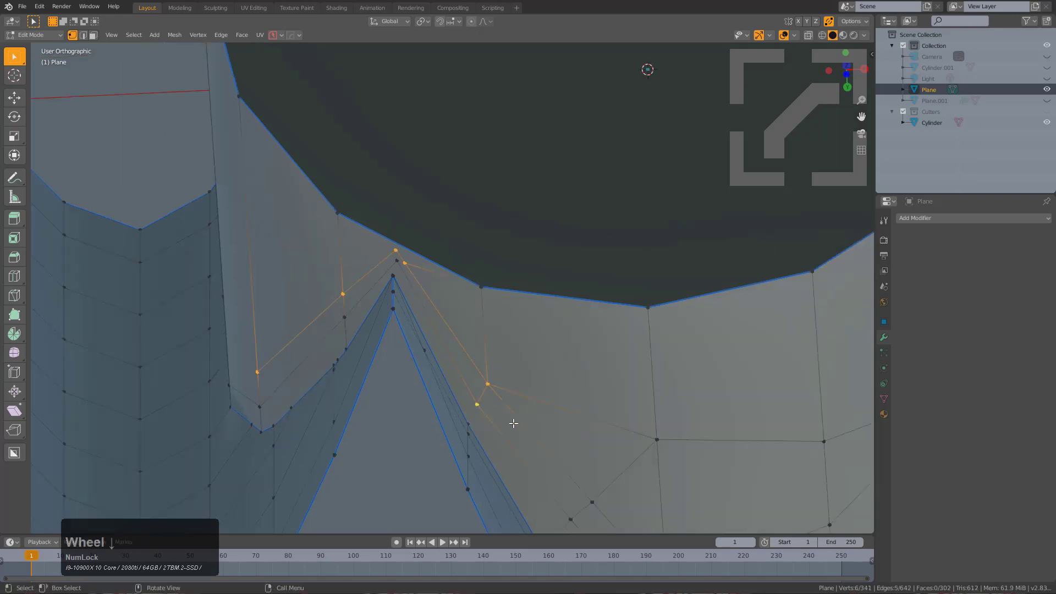
# Step: Inspect the edge rows between the wall's pointed end and the round opening from several angles, including the front view
pyautogui.keyDown('shift'); pyautogui.moveTo(500, 418); pyautogui.dragTo(538, 373, button='middle'); pyautogui.keyUp('shift')
pyautogui.scroll(2, 536, 369)
pyautogui.keyDown('shift'); pyautogui.moveTo(529, 336); pyautogui.dragTo(552, 380, button='middle'); pyautogui.keyUp('shift')
pyautogui.scroll(2, 552, 381)
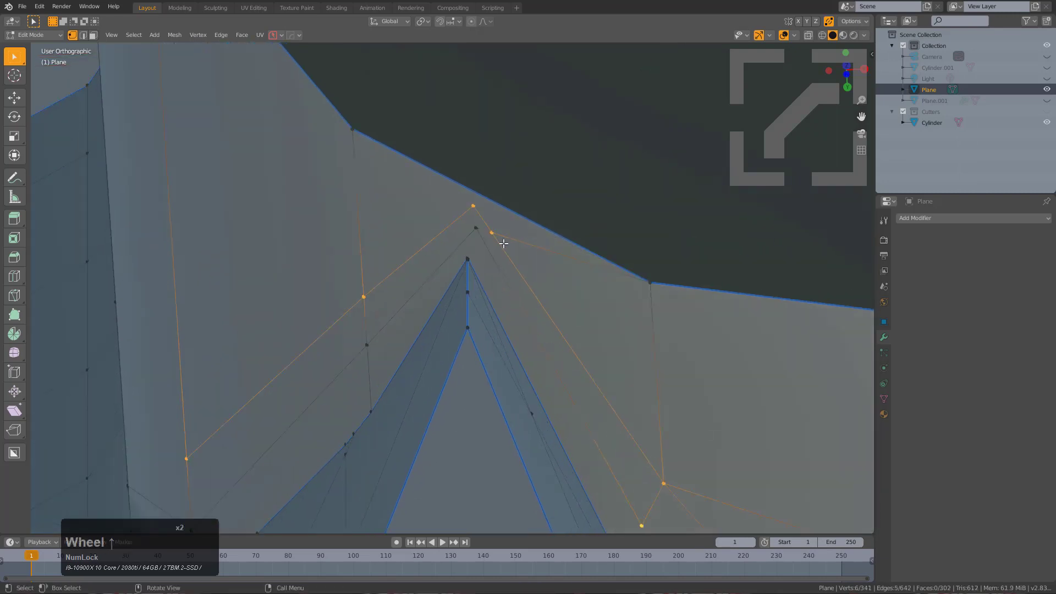
pyautogui.click(501, 236)
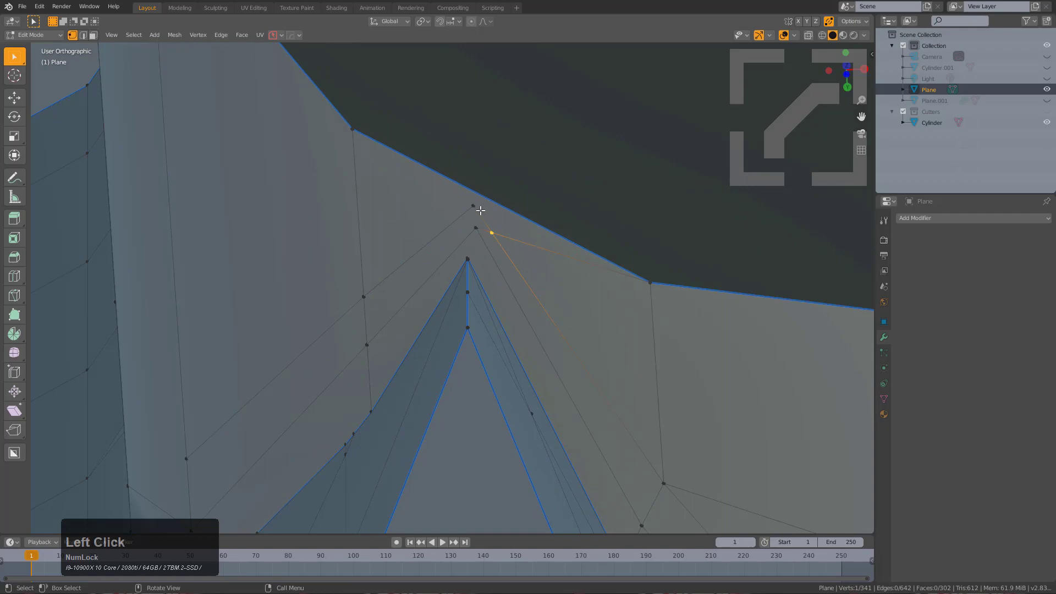
pyautogui.scroll(-2, 481, 210)
pyautogui.moveTo(488, 245); pyautogui.dragTo(455, 224, button='middle')
pyautogui.scroll(2, 484, 295)
pyautogui.keyDown('shift'); pyautogui.moveTo(484, 294); pyautogui.dragTo(448, 312, button='middle'); pyautogui.keyUp('shift')
pyautogui.scroll(2, 519, 270)
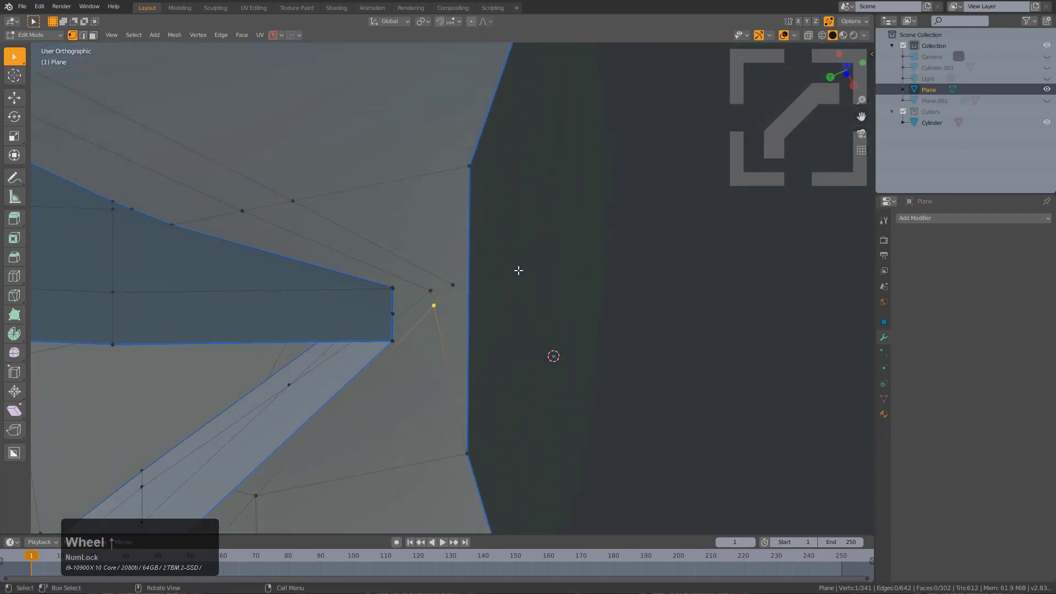
pyautogui.moveTo(519, 271); pyautogui.dragTo(490, 282, button='middle')
pyautogui.scroll(-2, 391, 348)
pyautogui.moveTo(391, 349); pyautogui.dragTo(540, 297, button='middle')
pyautogui.scroll(-3, 332, 277)
pyautogui.scroll(-2, 471, 359)
pyautogui.scroll(3, 528, 347)
pyautogui.scroll(2, 435, 207)
pyautogui.moveTo(434, 207); pyautogui.dragTo(682, 297, button='middle')
pyautogui.scroll(-2, 545, 270)
pyautogui.press('KP_Decimal')
pyautogui.press('KP_1')
pyautogui.scroll(-3, 680, 298)
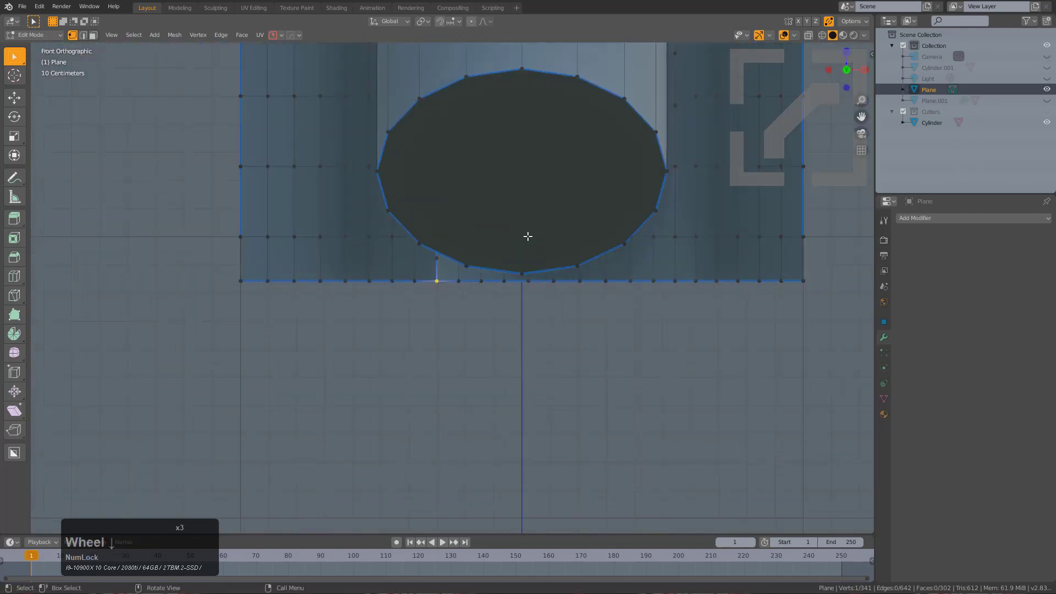
pyautogui.moveTo(528, 236); pyautogui.dragTo(489, 203, button='middle')
pyautogui.scroll(2, 533, 278)
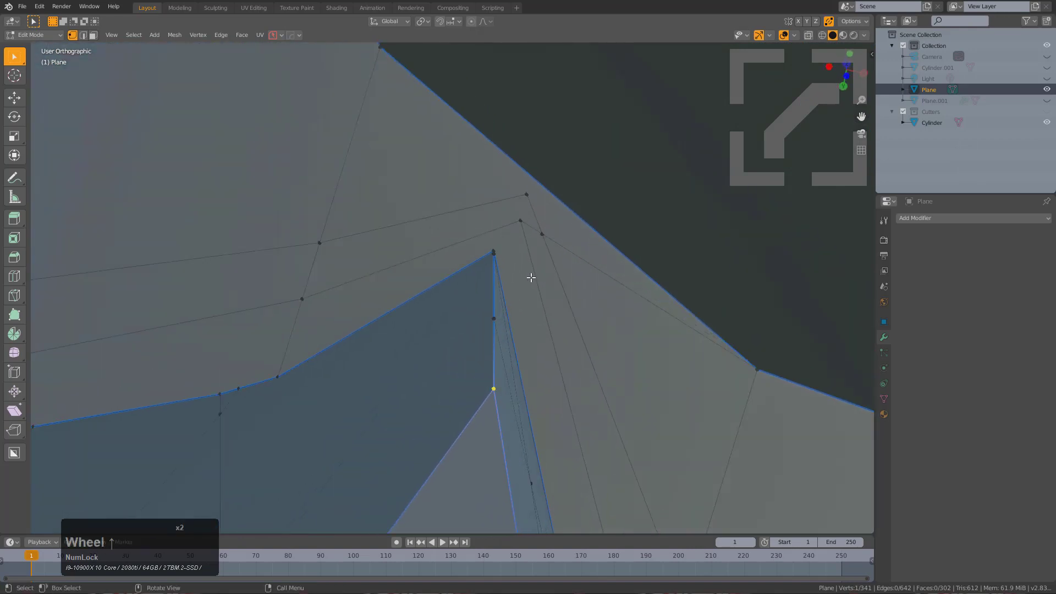
# Step: Try dissolving the edges linking the edge-row vertices at the wall's pointed end to the opening, and undo it
pyautogui.moveTo(533, 278); pyautogui.dragTo(478, 273, button='middle')
pyautogui.scroll(-1, 490, 259)
pyautogui.scroll(-1, 556, 231)
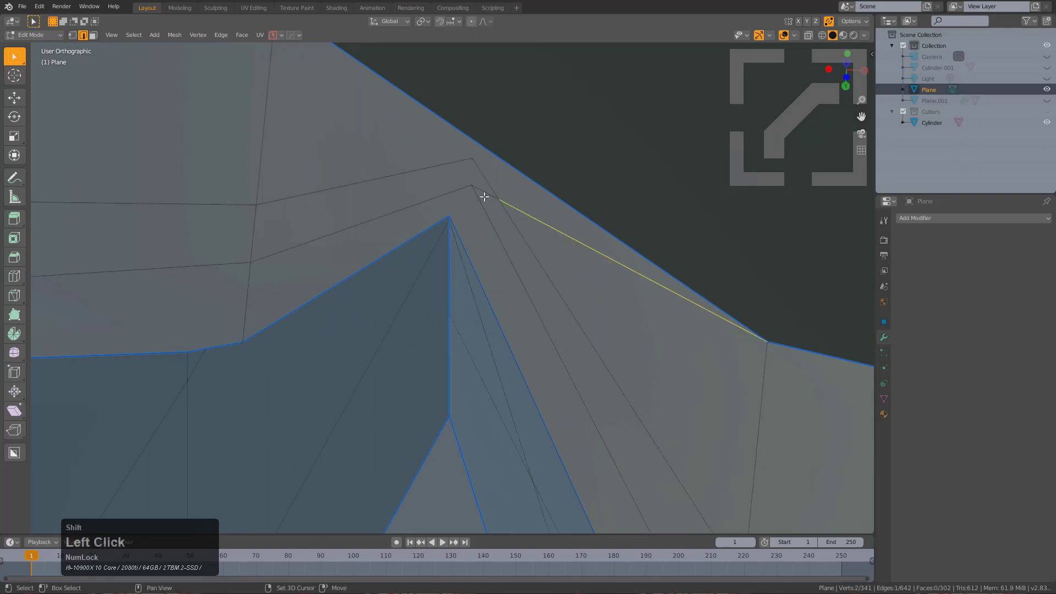
pyautogui.hotkey('ctrl', 'x')
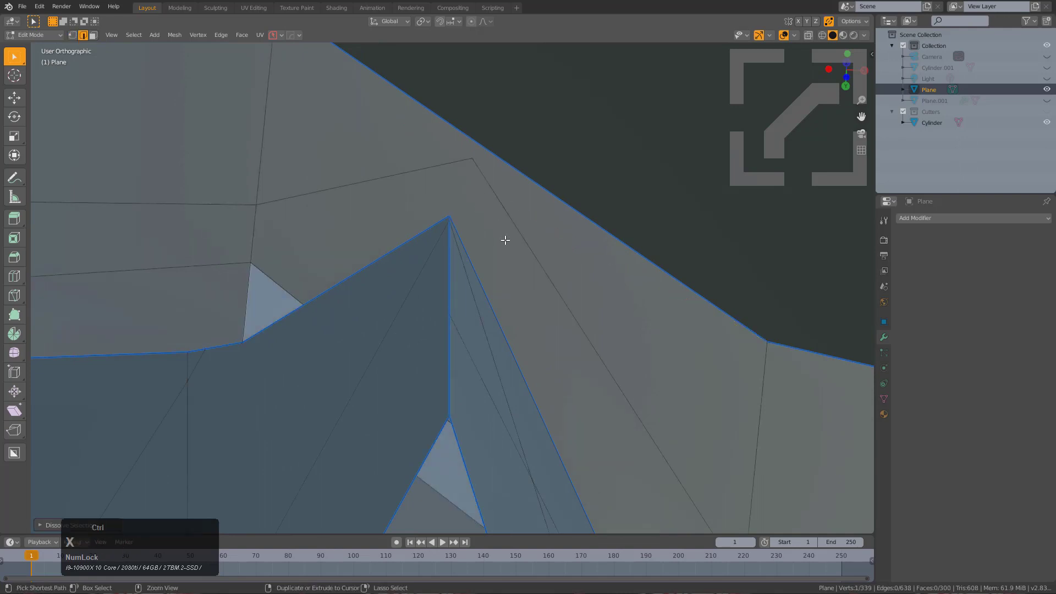
pyautogui.hotkey('ctrl', 'z')
pyautogui.hotkey('ctrl', 'z')
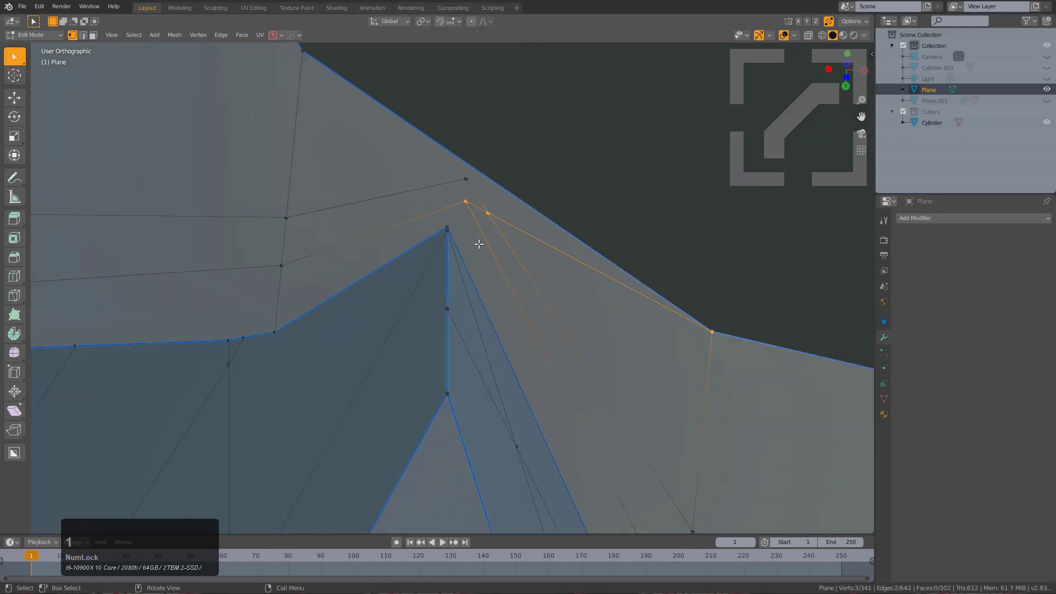
# Step: Examine the closely spaced vertices at the upper corner of the wall's narrow end from the side
pyautogui.scroll(3, 475, 244)
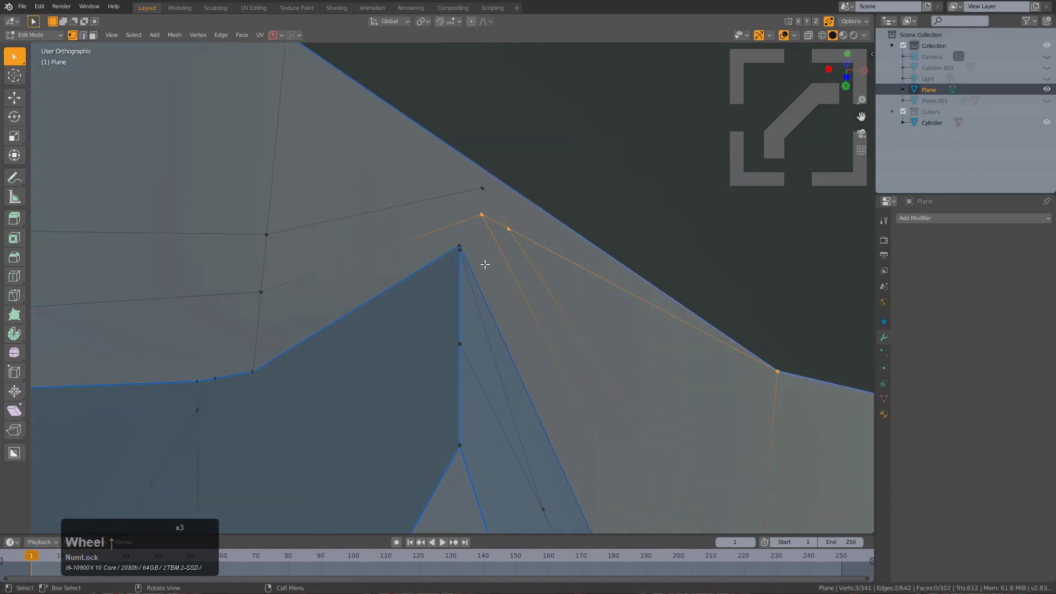
pyautogui.scroll(3, 485, 264)
pyautogui.click(476, 229)
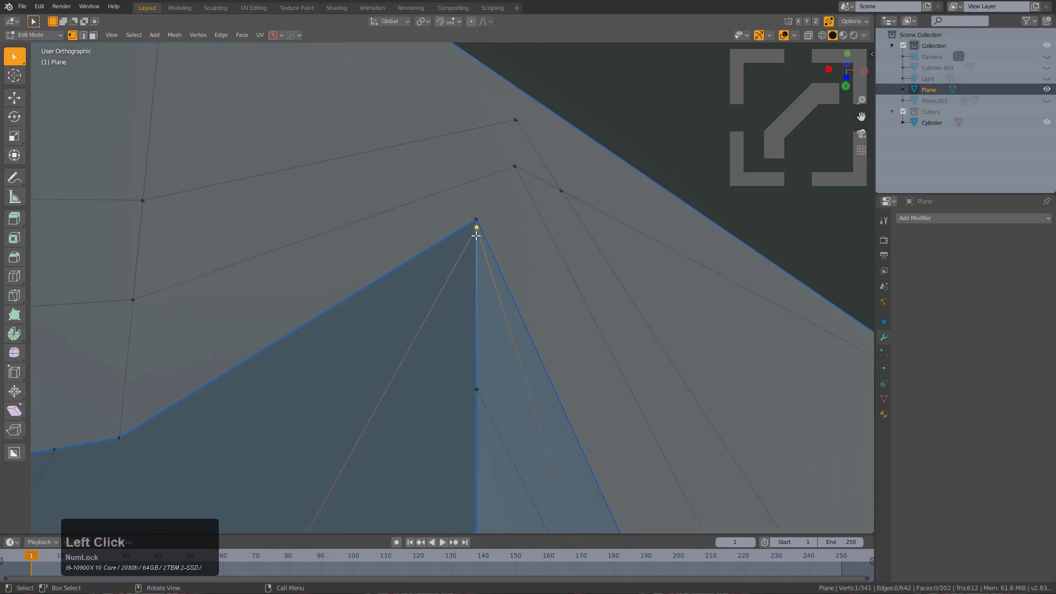
pyautogui.press('KP_Decimal')
pyautogui.moveTo(476, 233); pyautogui.dragTo(469, 282, button='middle')
pyautogui.scroll(-3, 479, 331)
pyautogui.scroll(-1, 473, 289)
pyautogui.scroll(3, 473, 289)
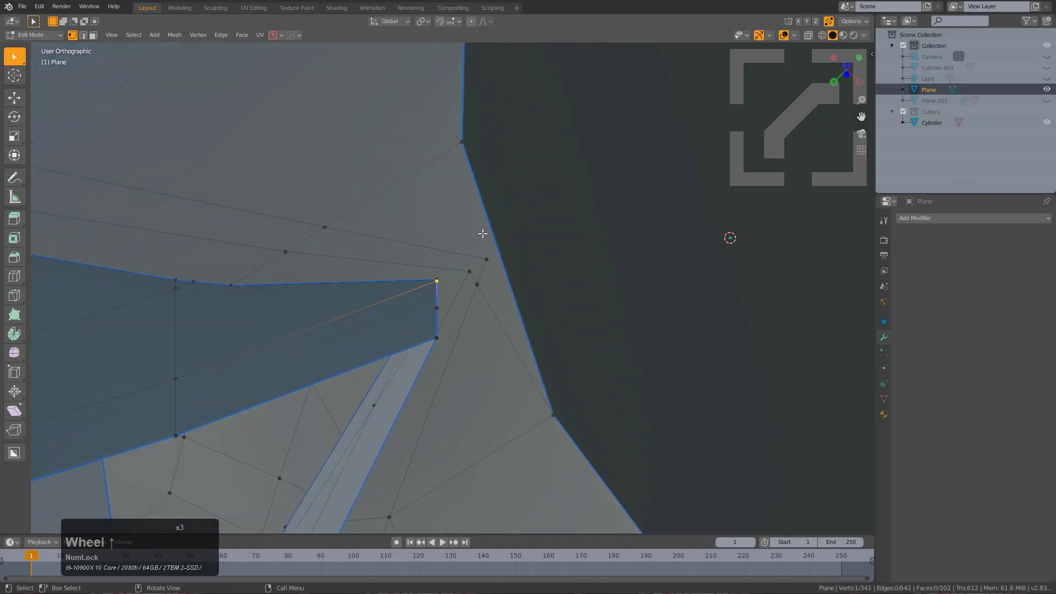
pyautogui.moveTo(488, 238); pyautogui.dragTo(508, 260, button='middle')
pyautogui.scroll(-2, 500, 305)
# Step: Bevel the boundary of the large round face with two segments and a width of about 0.017 m
pyautogui.press('3')
pyautogui.click(514, 243)
pyautogui.scroll(7, 514, 242)
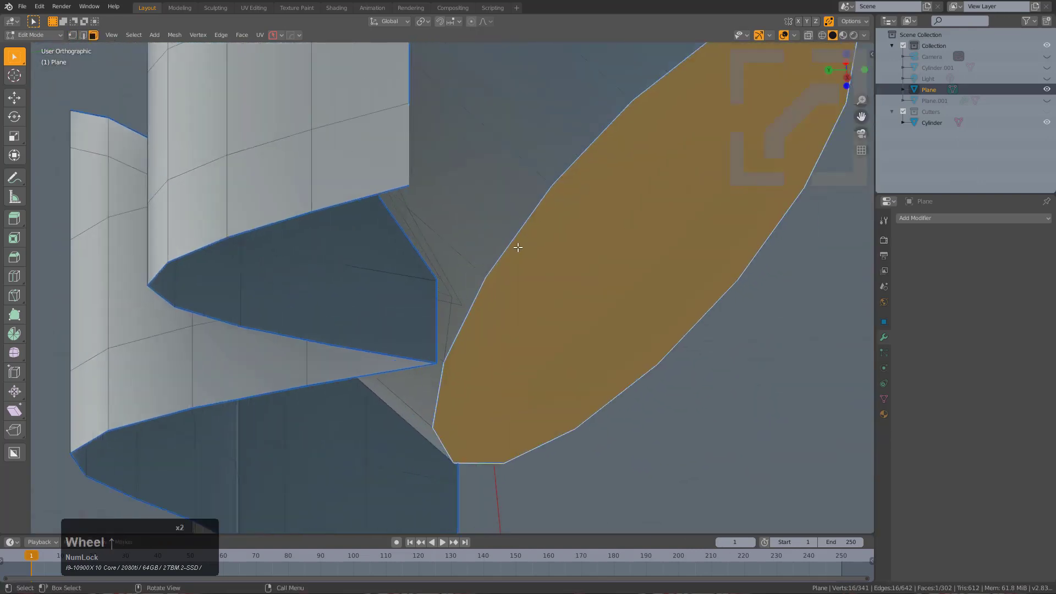
pyautogui.scroll(-2, 595, 215)
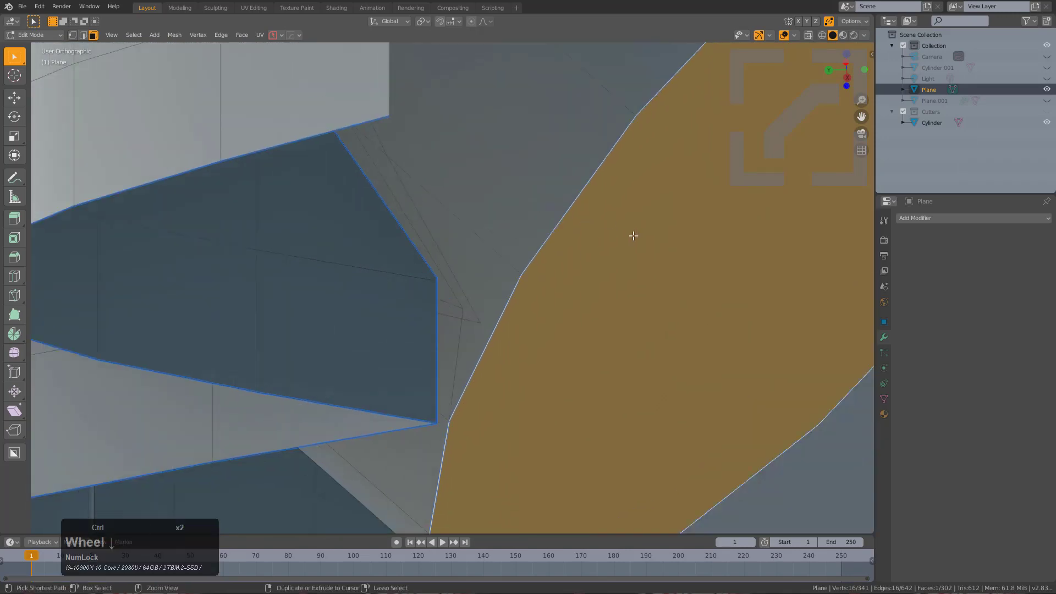
pyautogui.hotkey('ctrl', 'b')
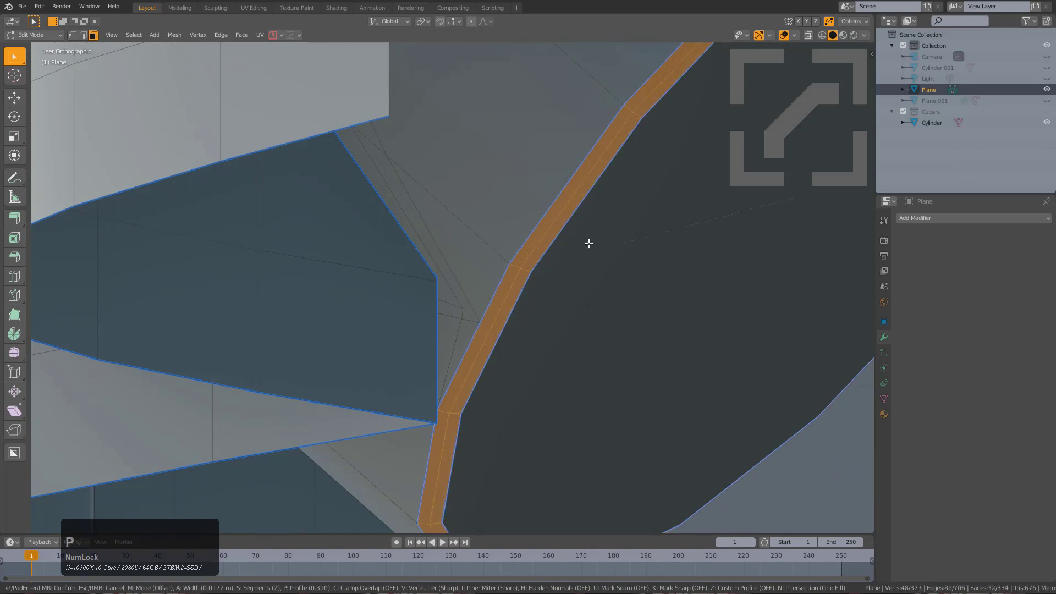
pyautogui.click(530, 239)
pyautogui.scroll(-3, 538, 259)
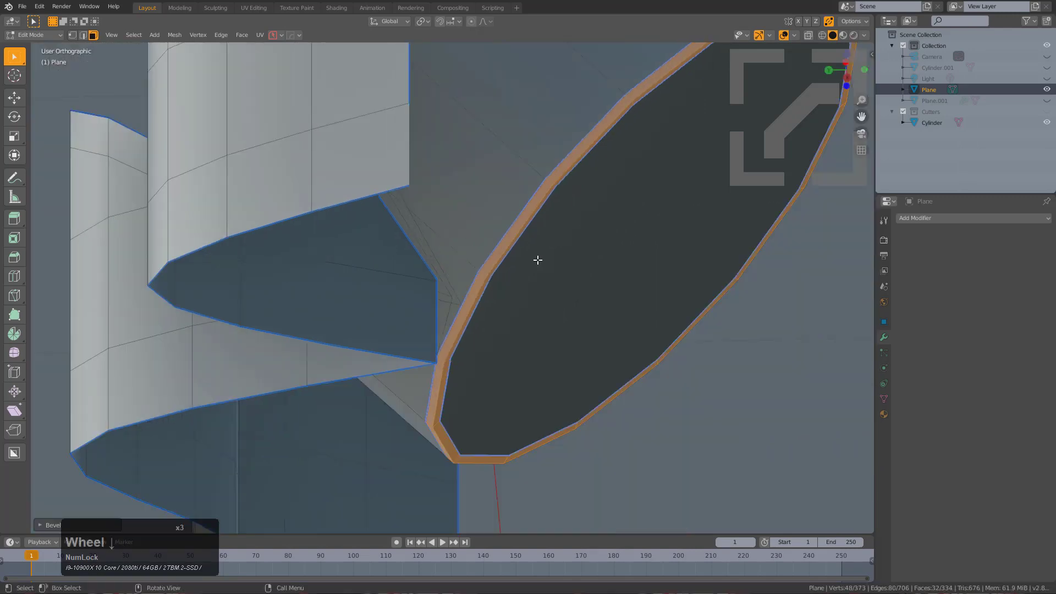
# Step: Connect the bevel-edge vertex beside the wall's narrow end to the nearest edge-row vertex
pyautogui.moveTo(537, 259); pyautogui.dragTo(507, 298, button='middle')
pyautogui.scroll(6, 573, 276)
pyautogui.scroll(2, 507, 323)
pyautogui.press('1')
pyautogui.click(456, 380)
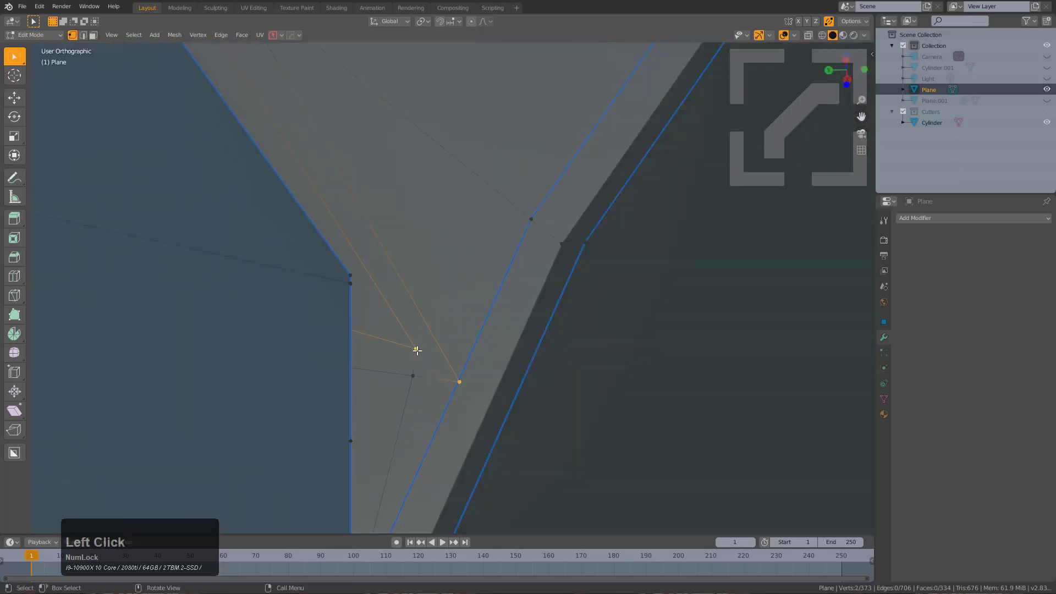
pyautogui.moveTo(453, 329); pyautogui.dragTo(404, 343, button='middle')
# Step: Slide the extra vertex just below the wall's upper corner onto the corner, and connect the corner to the nearest edge-row vertex
pyautogui.press('g')
pyautogui.press('g')
pyautogui.click(362, 300)
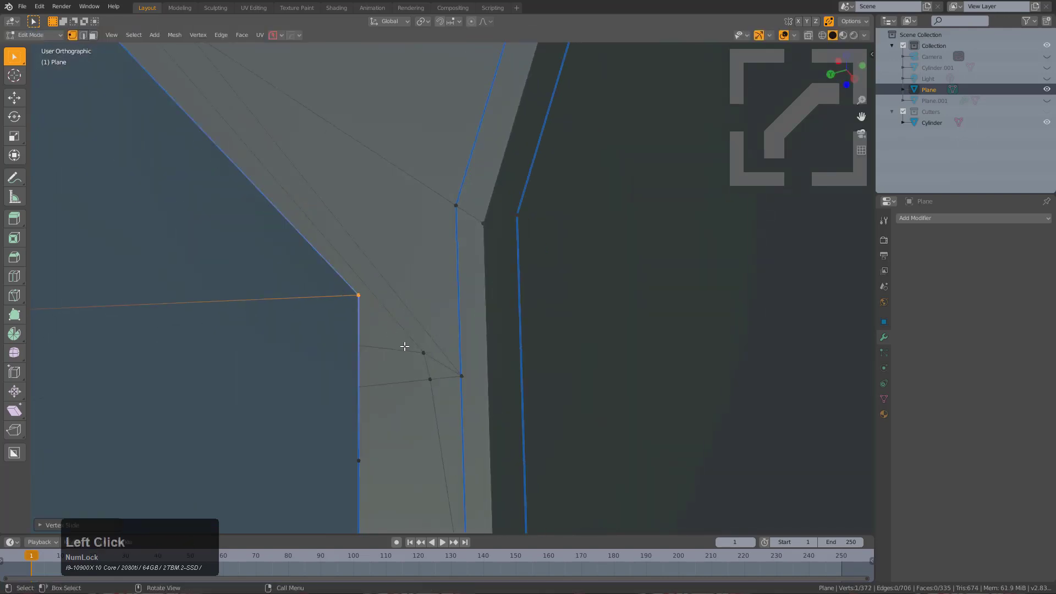
pyautogui.press('j')
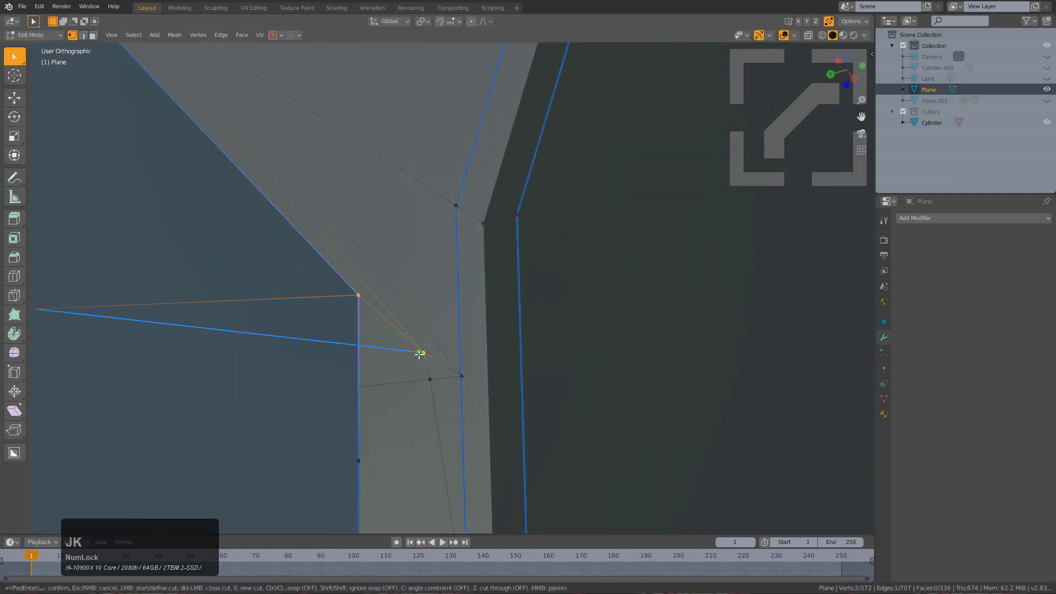
# Step: Slide the three vertices beside the wall's corner inward, pulling them away from the bevelled edge of the opening
pyautogui.moveTo(464, 364); pyautogui.dragTo(402, 310, button='middle')
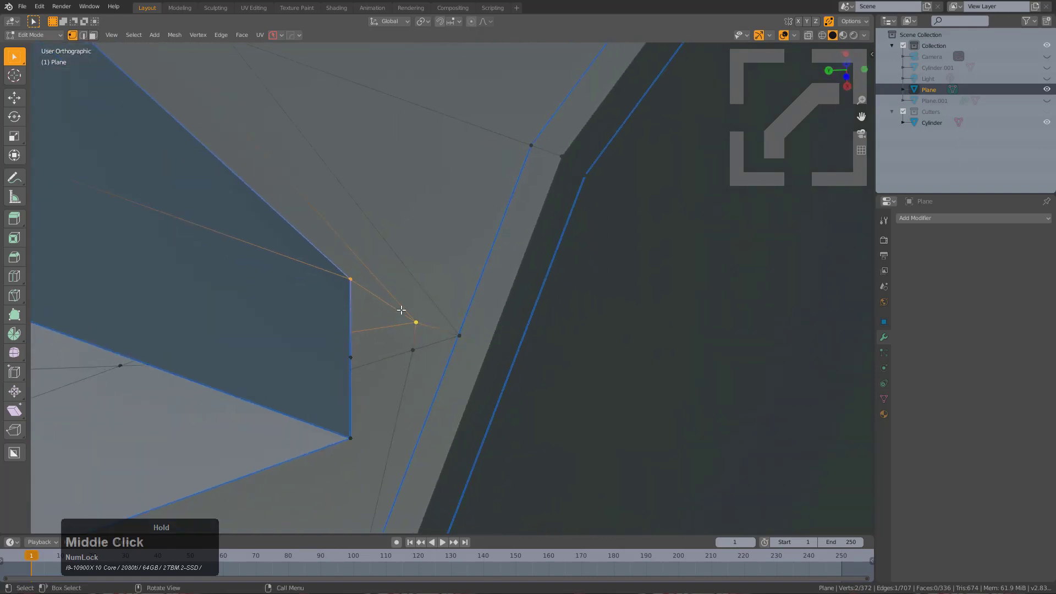
pyautogui.click(412, 322)
pyautogui.press('g')
pyautogui.press('g')
pyautogui.click(389, 306)
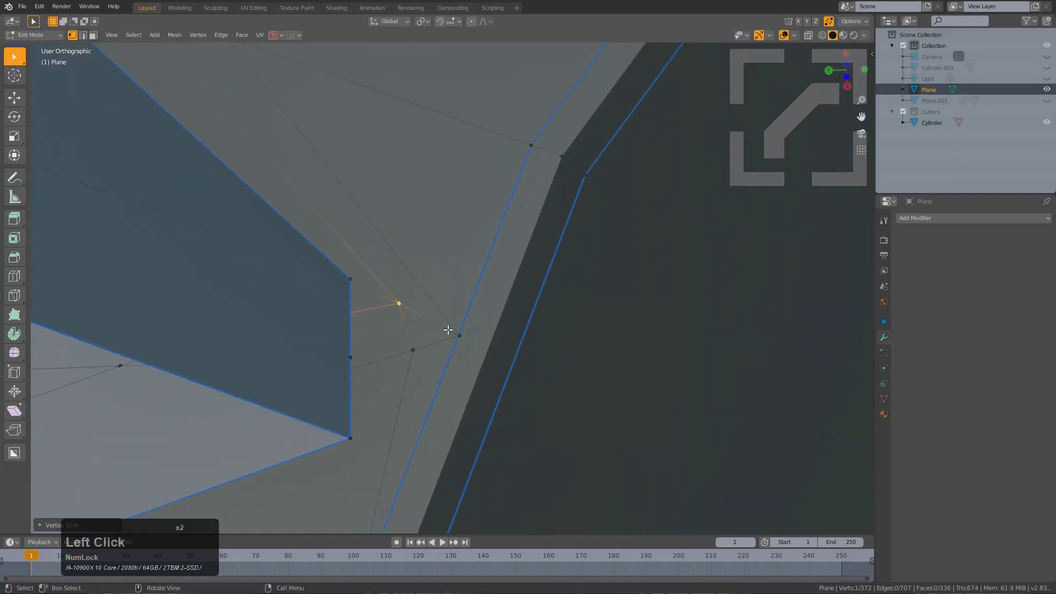
pyautogui.press('g')
pyautogui.press('g')
pyautogui.click(429, 318)
pyautogui.click(413, 350)
pyautogui.press('g')
pyautogui.press('g')
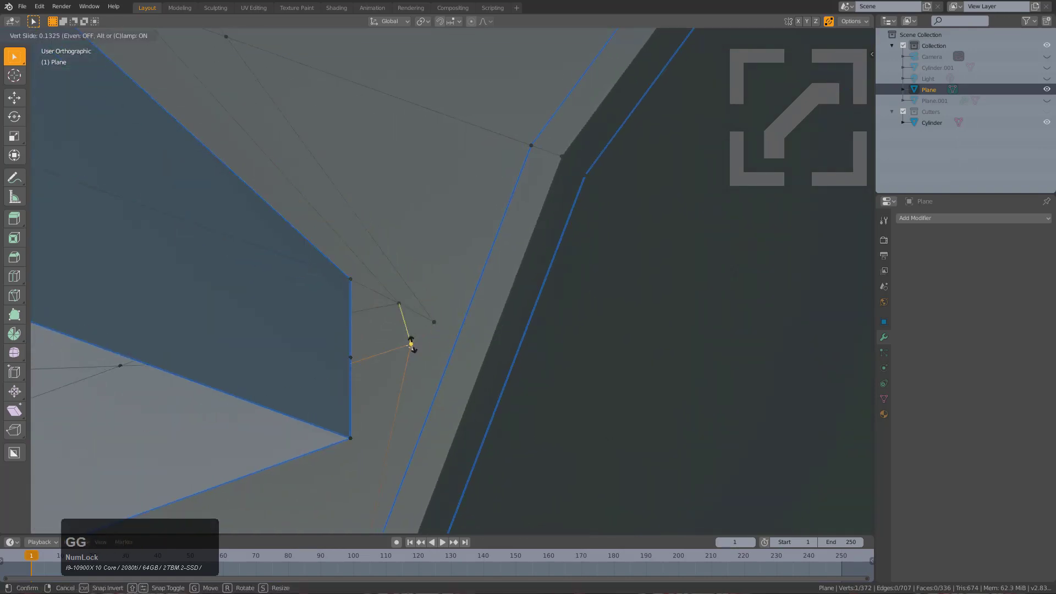
pyautogui.click(402, 337)
# Step: Subdivide the bevel edge facing the wall's corner and slide its new midpoint vertex level with the outer edge-row vertex
pyautogui.scroll(-2, 445, 326)
pyautogui.press('2')
pyautogui.click(450, 316)
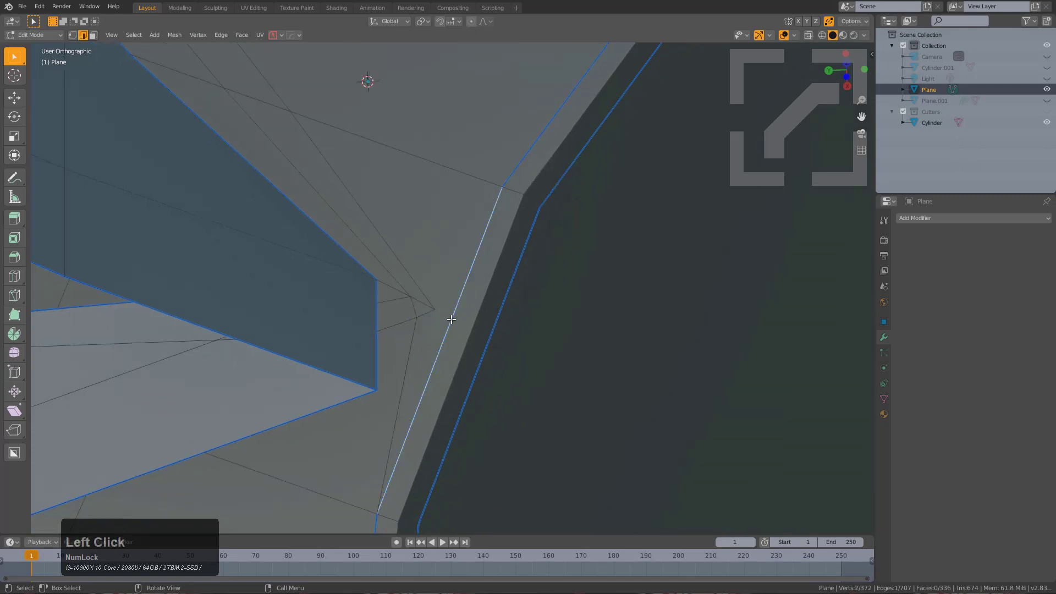
pyautogui.rightClick(446, 311)
pyautogui.click(430, 255)
pyautogui.press('1')
pyautogui.scroll(2, 438, 282)
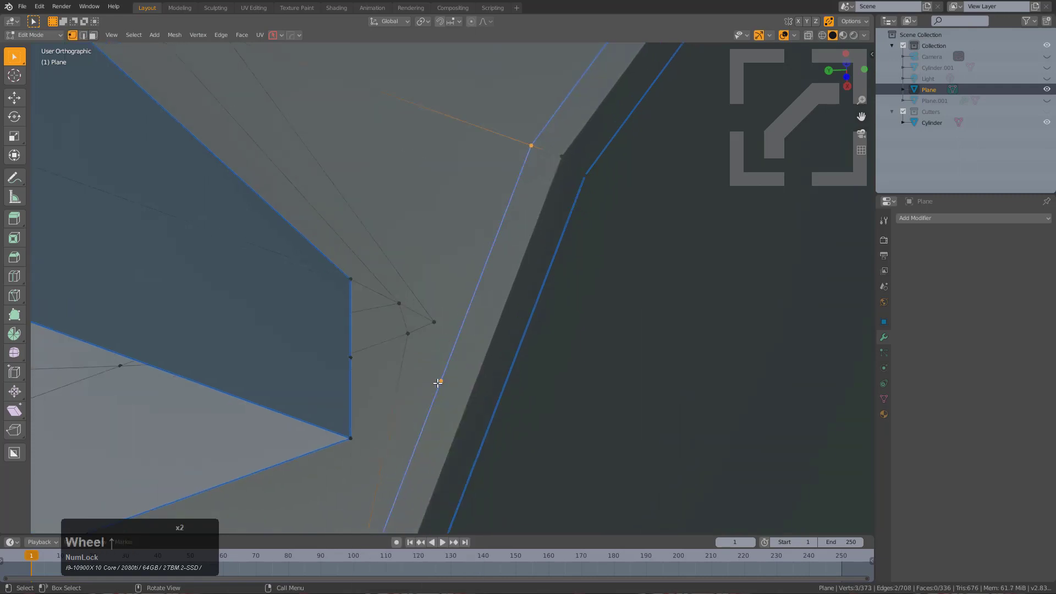
pyautogui.click(440, 381)
pyautogui.press('g')
pyautogui.press('g')
pyautogui.click(456, 330)
# Step: Connect the new bevel-edge vertex to the outer edge-row vertex, and slide the spare lower vertex onto that edge-row vertex
pyautogui.keyDown('shift'); pyautogui.click(433, 327); pyautogui.keyUp('shift')
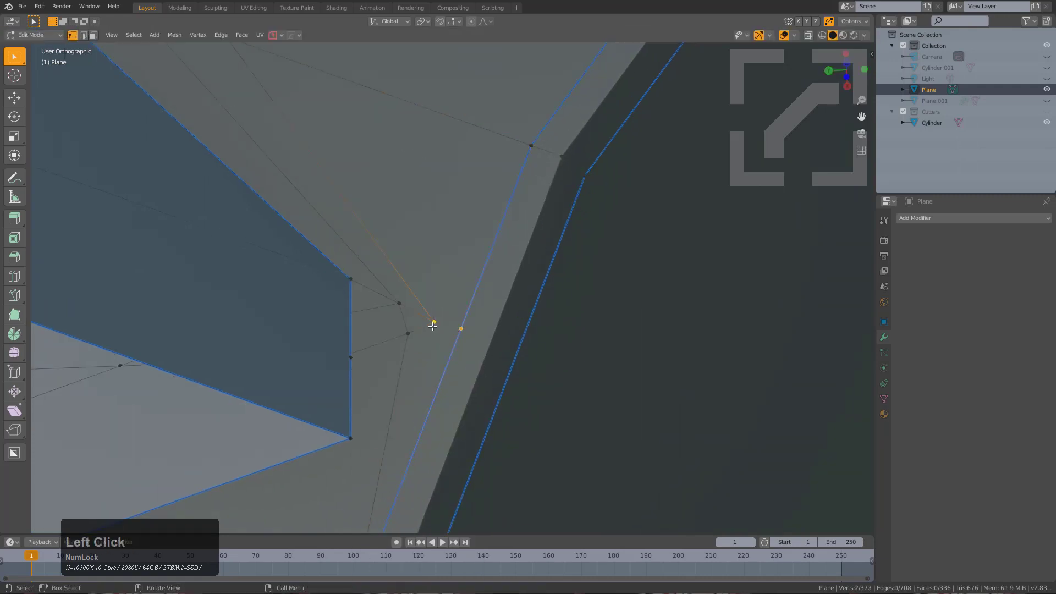
pyautogui.scroll(-2, 457, 355)
pyautogui.moveTo(481, 316); pyautogui.dragTo(346, 325, button='middle')
pyautogui.scroll(3, 422, 346)
pyautogui.click(391, 362)
pyautogui.press('g')
pyautogui.press('g')
pyautogui.click(440, 353)
# Step: Slide the two edge-row vertices on the curved surface beside the pointed end down towards the wall's rim
pyautogui.scroll(-1, 444, 354)
pyautogui.scroll(-2, 493, 323)
pyautogui.moveTo(493, 323); pyautogui.dragTo(566, 354, button='middle')
pyautogui.scroll(2, 428, 355)
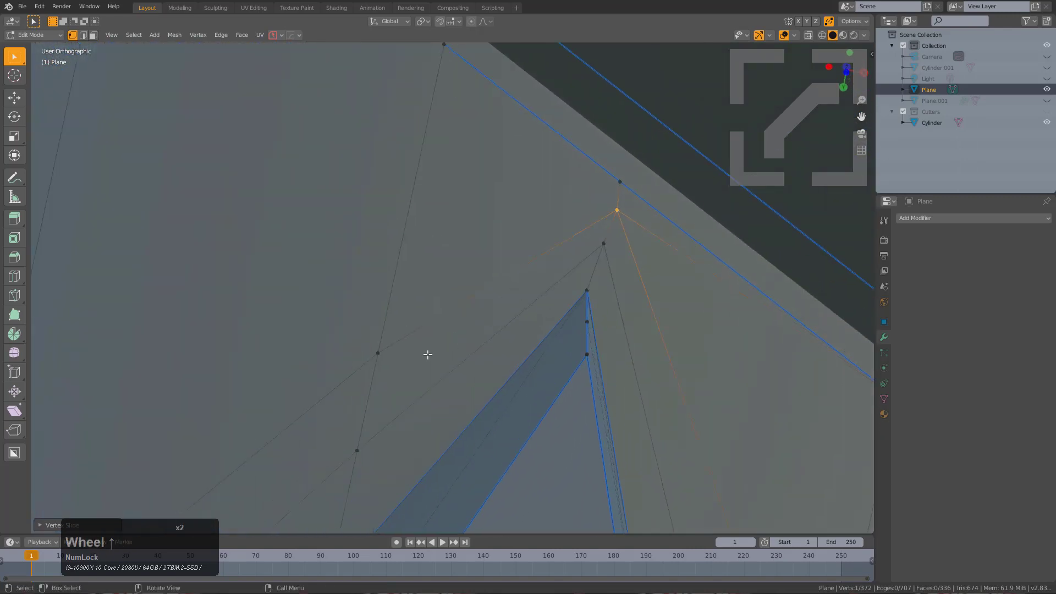
pyautogui.click(364, 421)
pyautogui.press('g')
pyautogui.press('g')
pyautogui.click(372, 354)
pyautogui.click(367, 344)
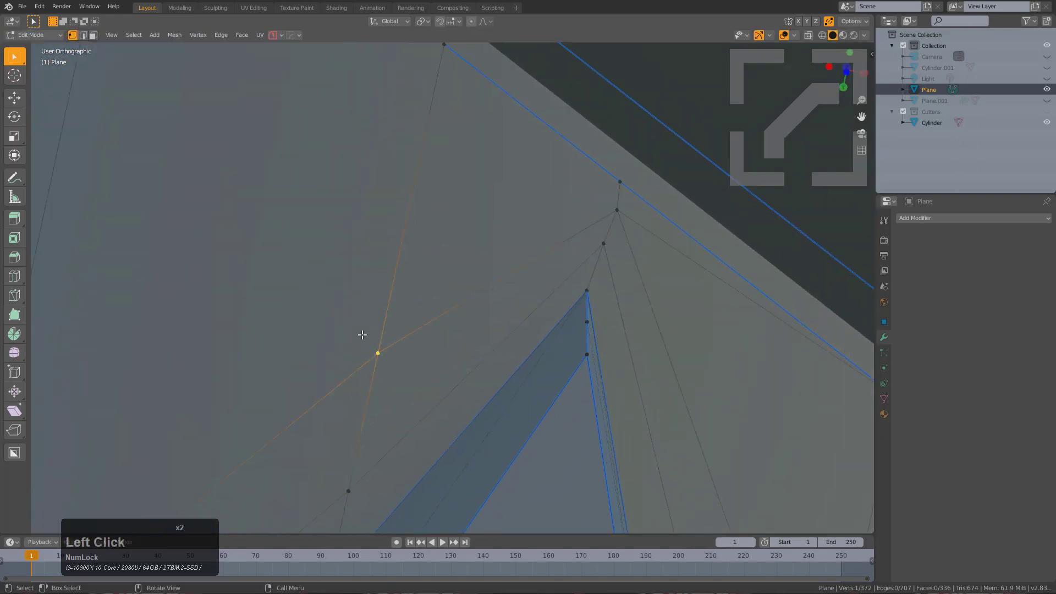
pyautogui.press('g')
pyautogui.press('g')
pyautogui.click(355, 401)
# Step: Slide the outer edge-row vertex on the curved surface closer to the neighbouring inner edge-row vertex
pyautogui.scroll(-2, 550, 365)
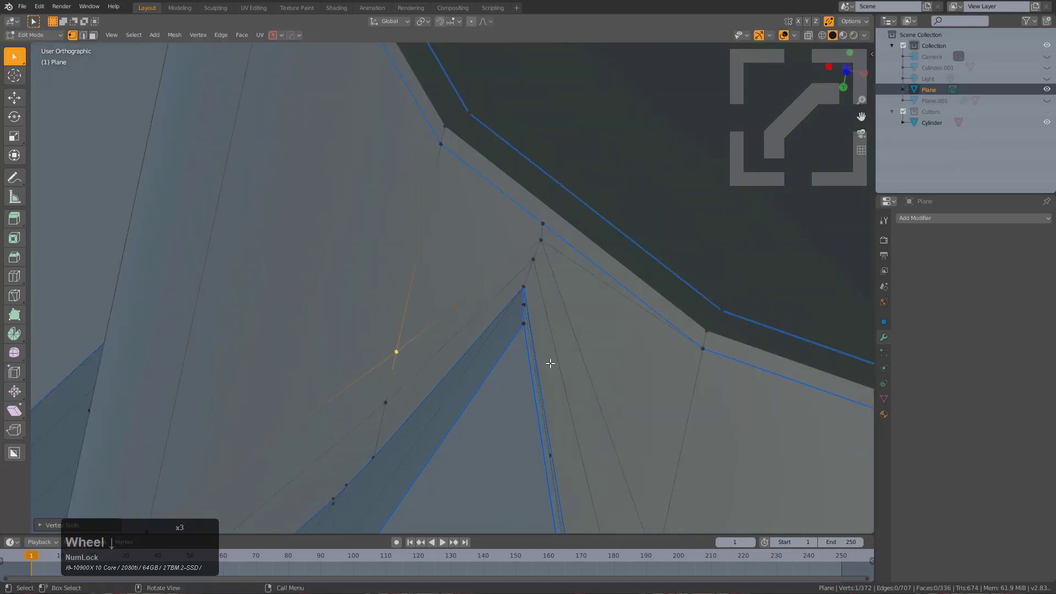
pyautogui.moveTo(550, 365); pyautogui.dragTo(424, 267, button='middle')
pyautogui.scroll(-2, 552, 367)
pyautogui.hotkey('ctrl', 'r')
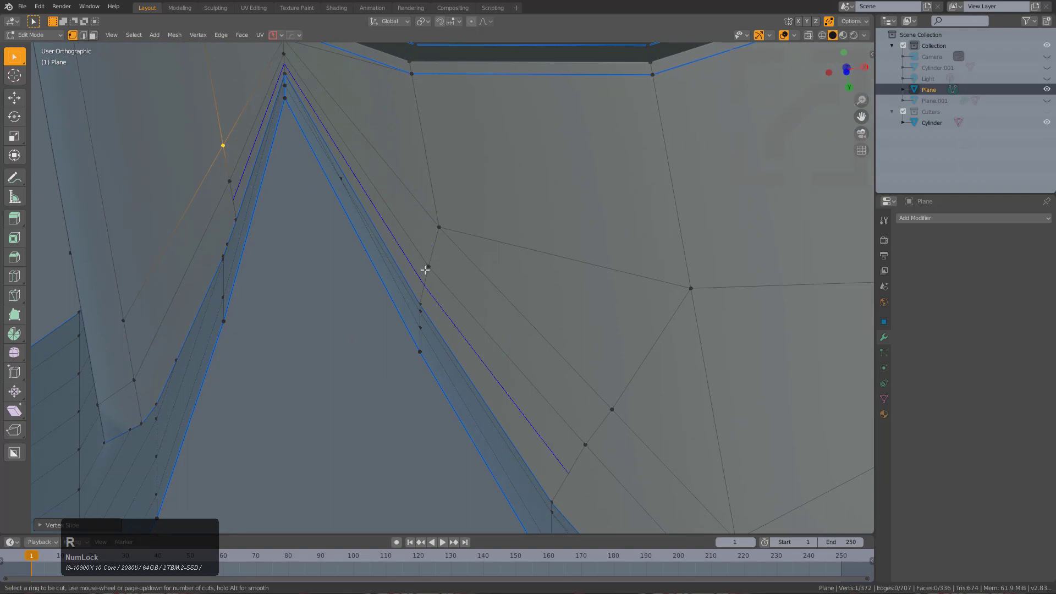
pyautogui.moveTo(425, 270); pyautogui.dragTo(464, 231, button='middle')
pyautogui.scroll(1, 543, 229)
pyautogui.moveTo(543, 229); pyautogui.dragTo(472, 229, button='middle')
pyautogui.press('g')
pyautogui.press('g')
pyautogui.click(573, 311)
# Step: Merge the two closely spaced vertices at the top of the wall's vertical edge into the adjacent rim vertex using At Last
pyautogui.scroll(2, 406, 259)
pyautogui.keyDown('shift'); pyautogui.click(406, 234); pyautogui.keyUp('shift')
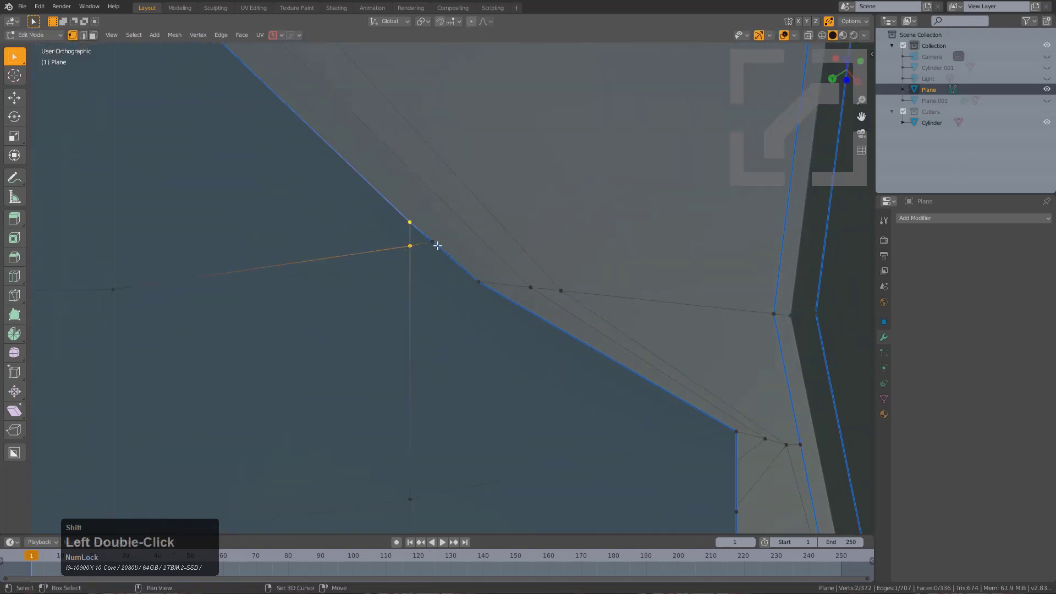
pyautogui.press('m')
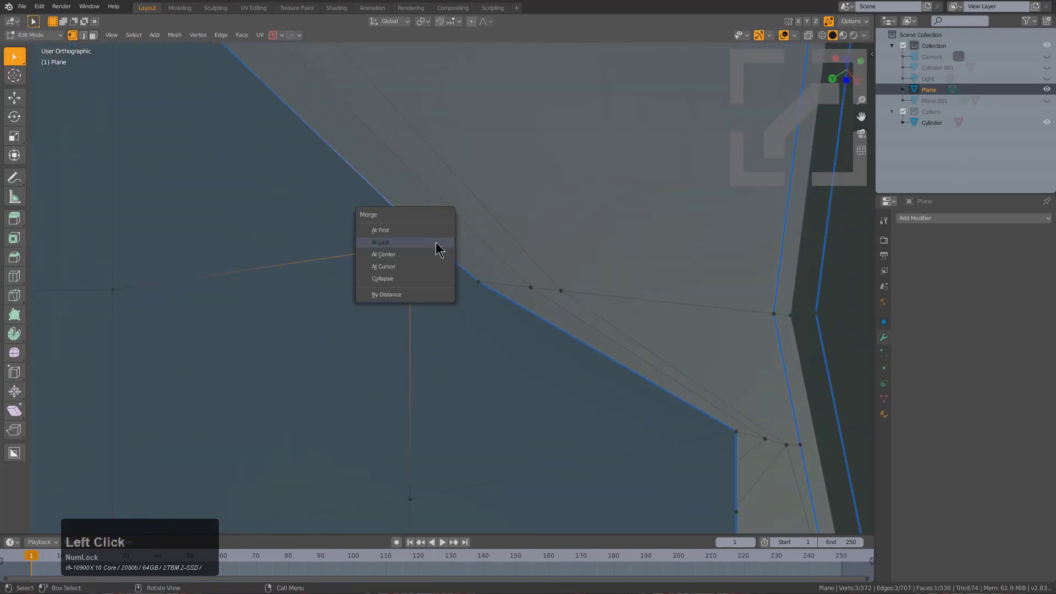
pyautogui.click(436, 242)
pyautogui.press('g')
pyautogui.press('g')
pyautogui.rightClick(482, 292)
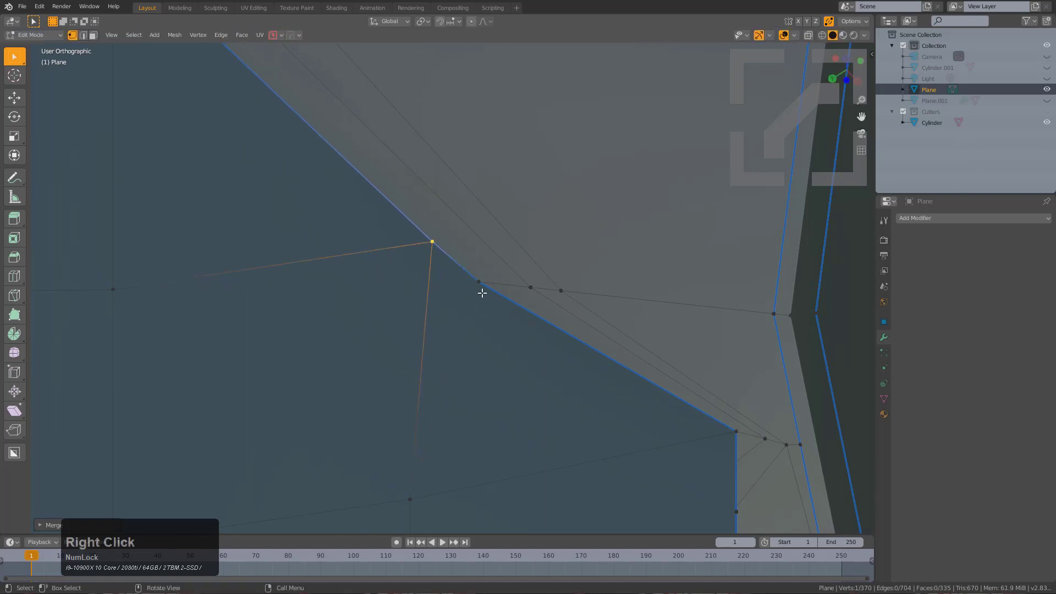
# Step: Slide the merged rim vertex down onto the neighbouring rim vertex where the curved surface's cross edge ends
pyautogui.keyDown('shift'); pyautogui.click(482, 288); pyautogui.keyUp('shift')
pyautogui.press('g')
pyautogui.press('g')
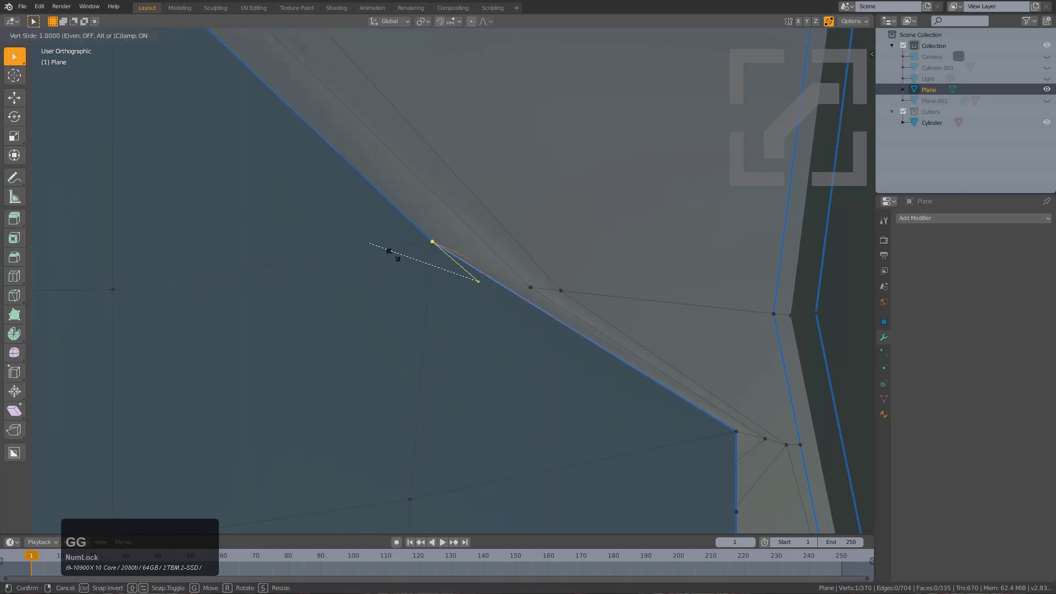
pyautogui.rightClick(429, 246)
pyautogui.press('g')
pyautogui.press('g')
pyautogui.click(478, 282)
pyautogui.scroll(-2, 483, 312)
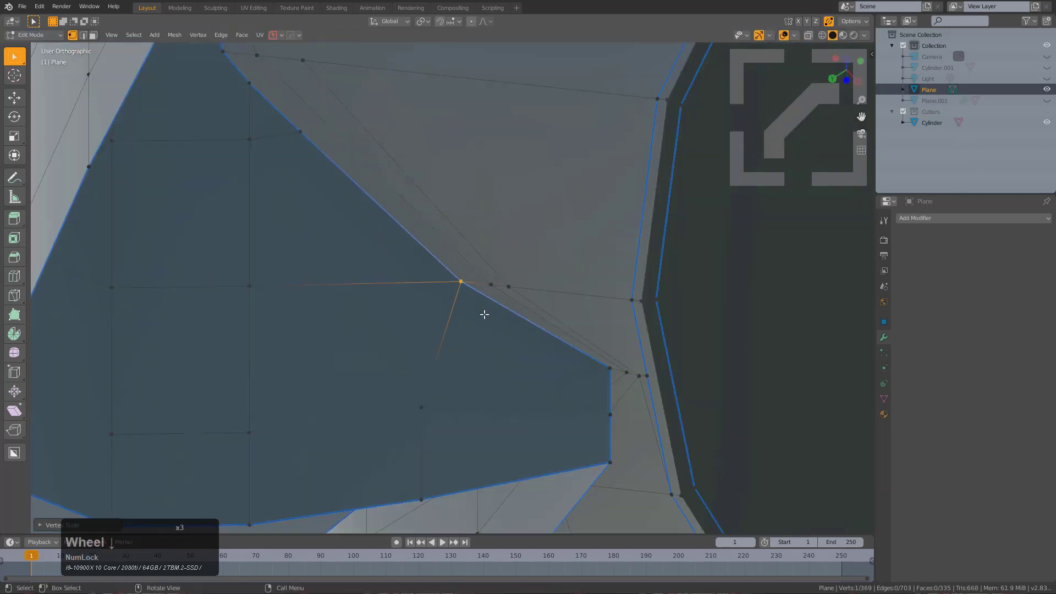
# Step: Slide the spare rim vertex farther up the wall onto the adjacent rim corner vertex
pyautogui.moveTo(484, 312)
pyautogui.mouseDown(button='middle')
pyautogui.moveTo(434, 308)
pyautogui.moveTo(483, 300)
pyautogui.mouseUp(button='middle')
pyautogui.scroll(2, 465, 286)
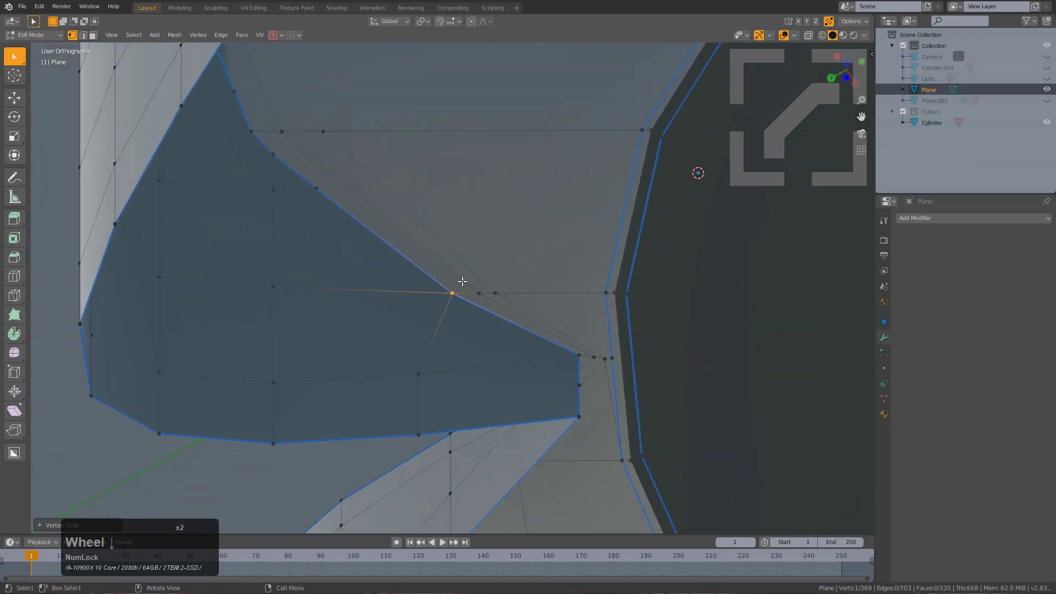
pyautogui.scroll(2, 347, 279)
pyautogui.click(387, 259)
pyautogui.press('g')
pyautogui.press('g')
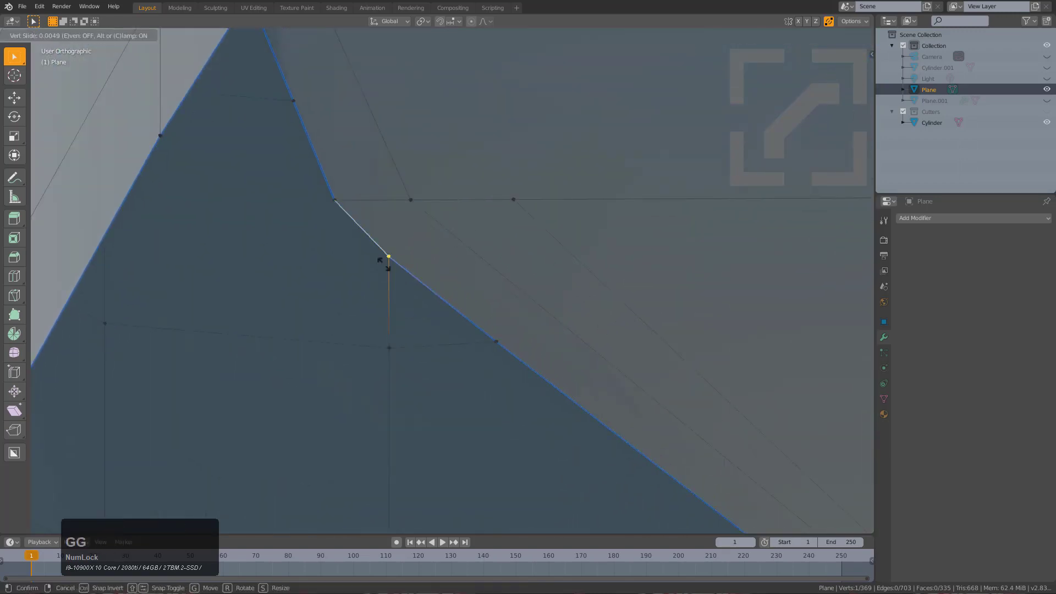
pyautogui.click(339, 240)
# Step: Slide the inner wall vertex below that rim corner sideways along its cross edge, away from the rim
pyautogui.click(394, 346)
pyautogui.press('g')
pyautogui.press('g')
pyautogui.click(368, 334)
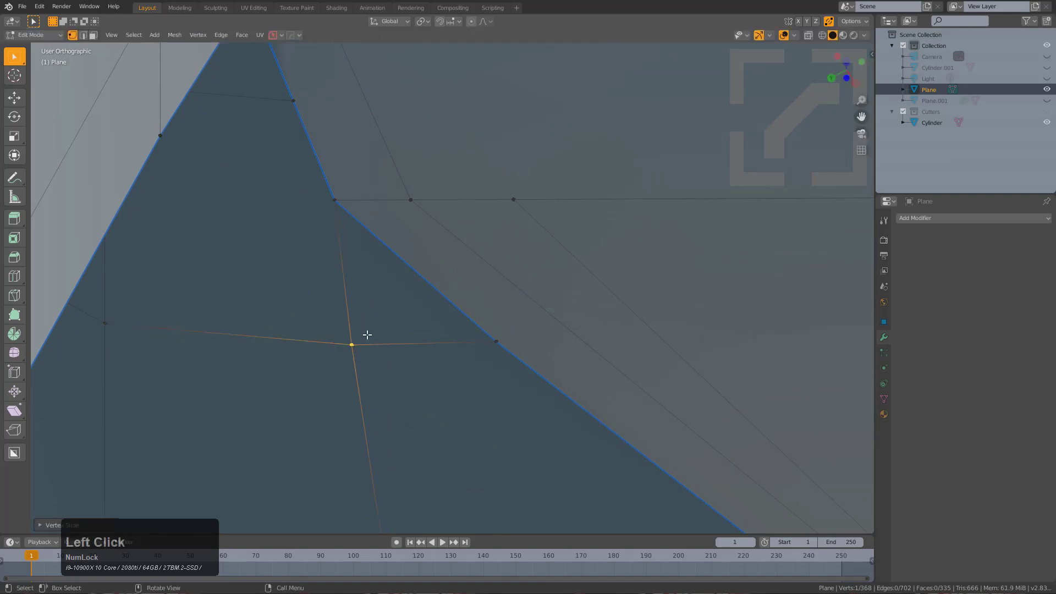
# Step: Connect the rim vertex below the corner to the outer edge-row vertex above it on the curved surface
pyautogui.scroll(-4, 478, 347)
pyautogui.press('g')
pyautogui.press('g')
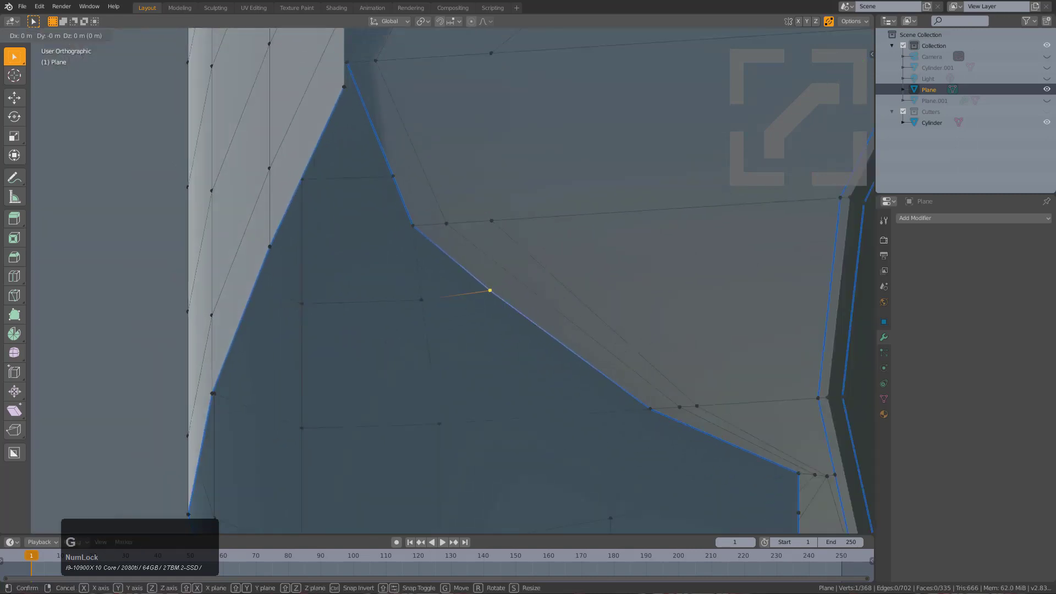
pyautogui.rightClick(691, 367)
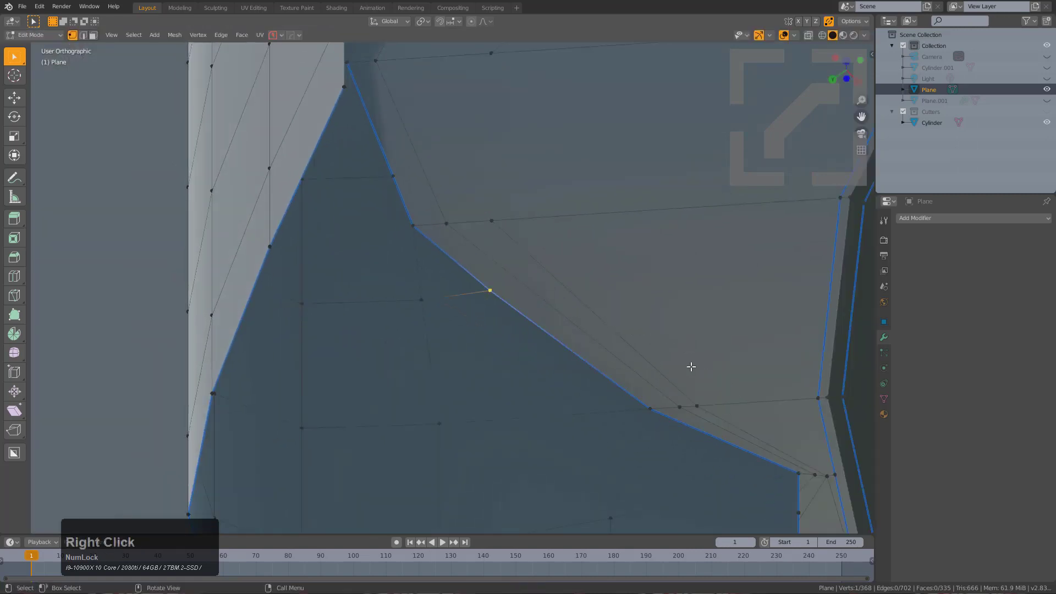
pyautogui.scroll(2, 522, 299)
pyautogui.keyDown('shift'); pyautogui.click(520, 203); pyautogui.keyUp('shift')
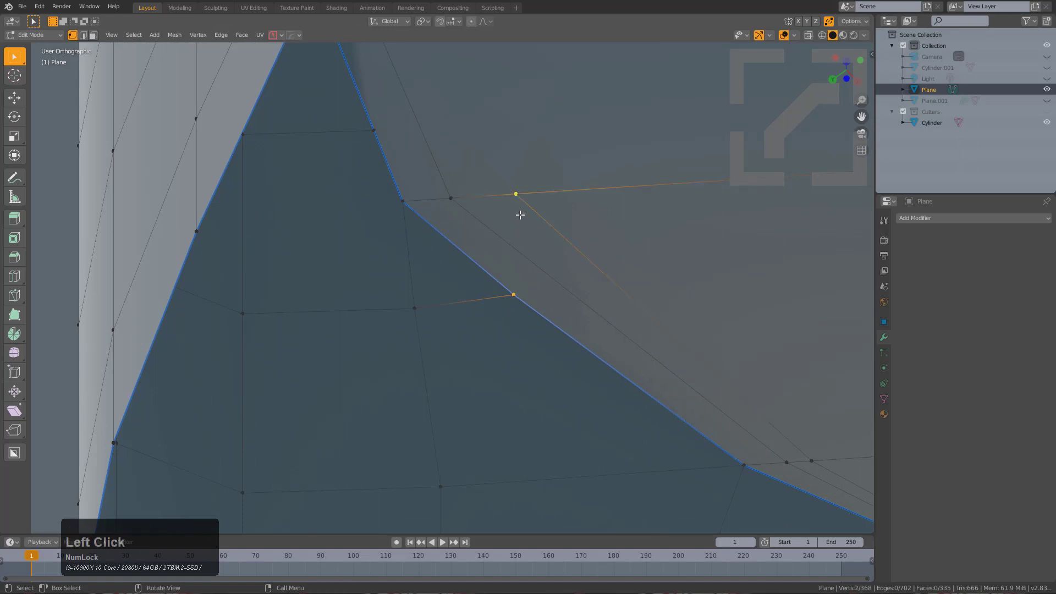
pyautogui.click(513, 296)
pyautogui.press('g')
pyautogui.press('g')
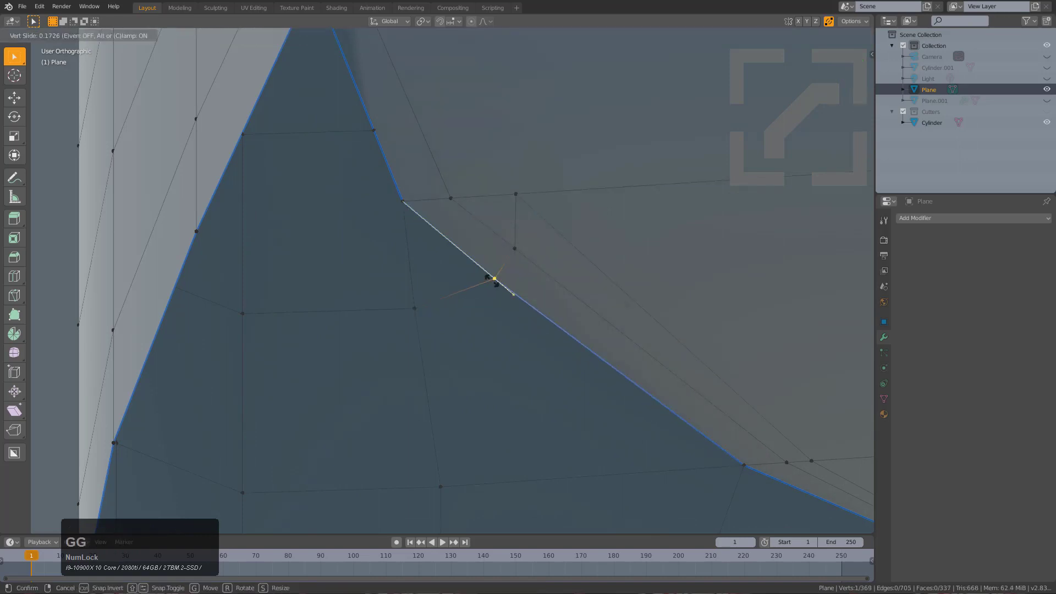
pyautogui.rightClick(495, 275)
# Step: Connect the outer edge-row vertex to the matching vertex on the next cross edge up the curved surface
pyautogui.moveTo(507, 250); pyautogui.dragTo(470, 301, button='middle')
pyautogui.scroll(-2, 453, 267)
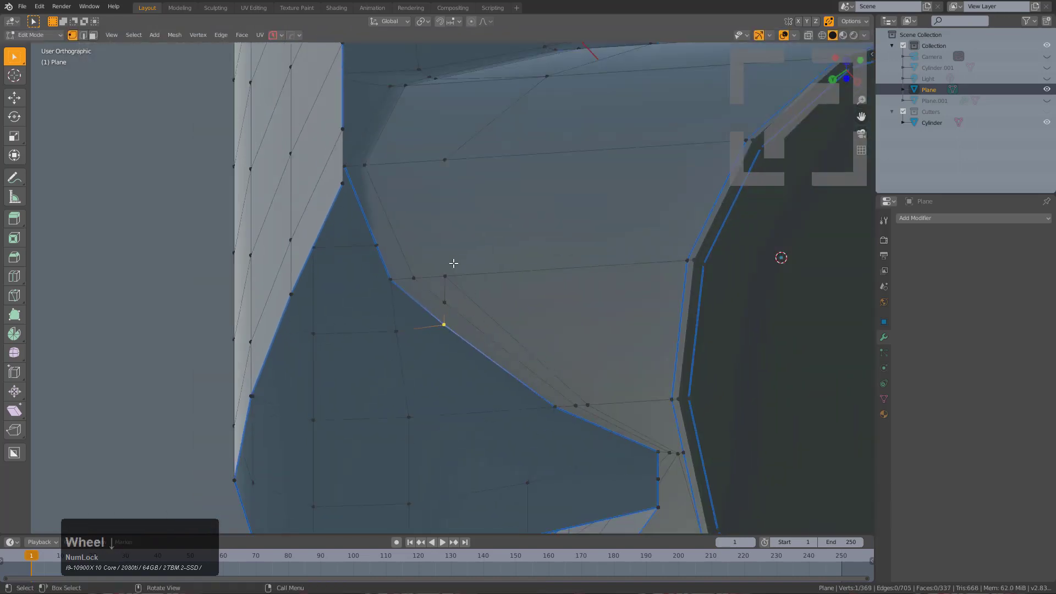
pyautogui.click(449, 268)
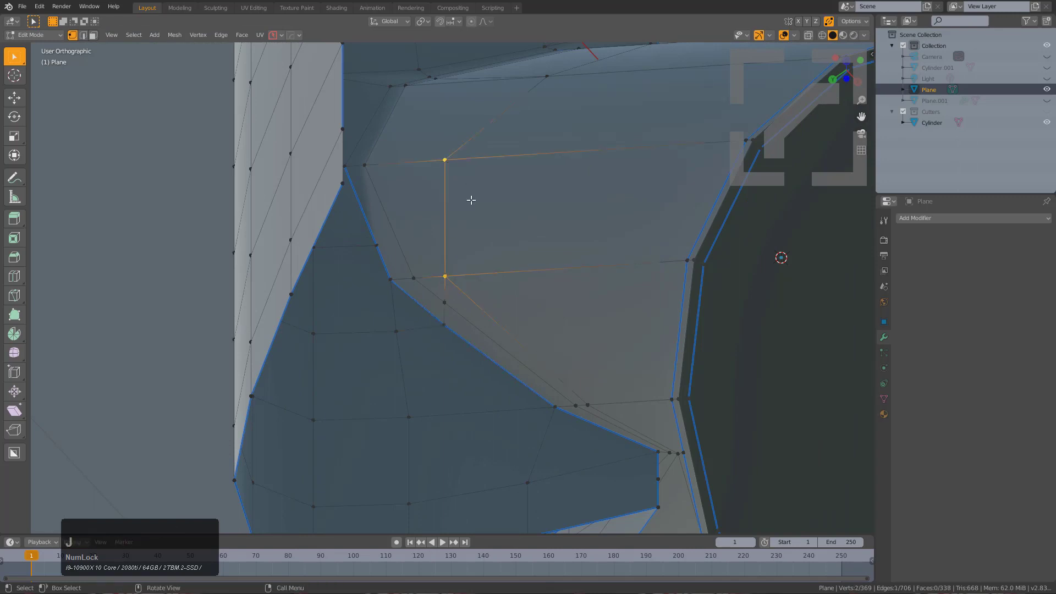
# Step: Slide the new vertex between the rim and the outer edge row slightly down along the inner edge row
pyautogui.scroll(2, 469, 291)
pyautogui.click(457, 307)
pyautogui.press('g')
pyautogui.press('g')
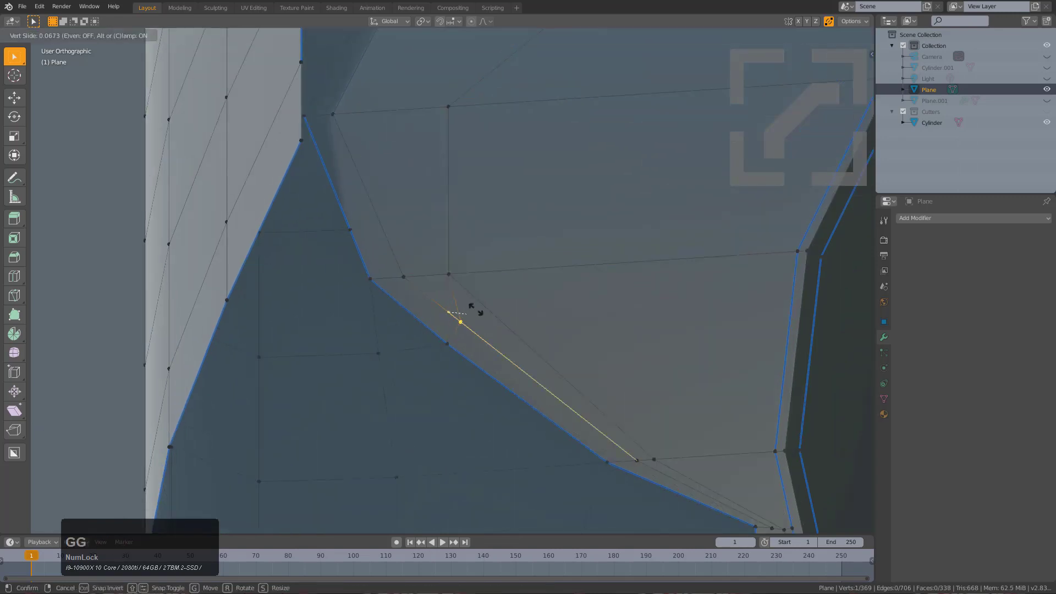
pyautogui.click(480, 310)
# Step: Knife-cut from the slid vertex across the outer edge row and up two cross edges to the upper vertex on the curved surface
pyautogui.scroll(2, 470, 325)
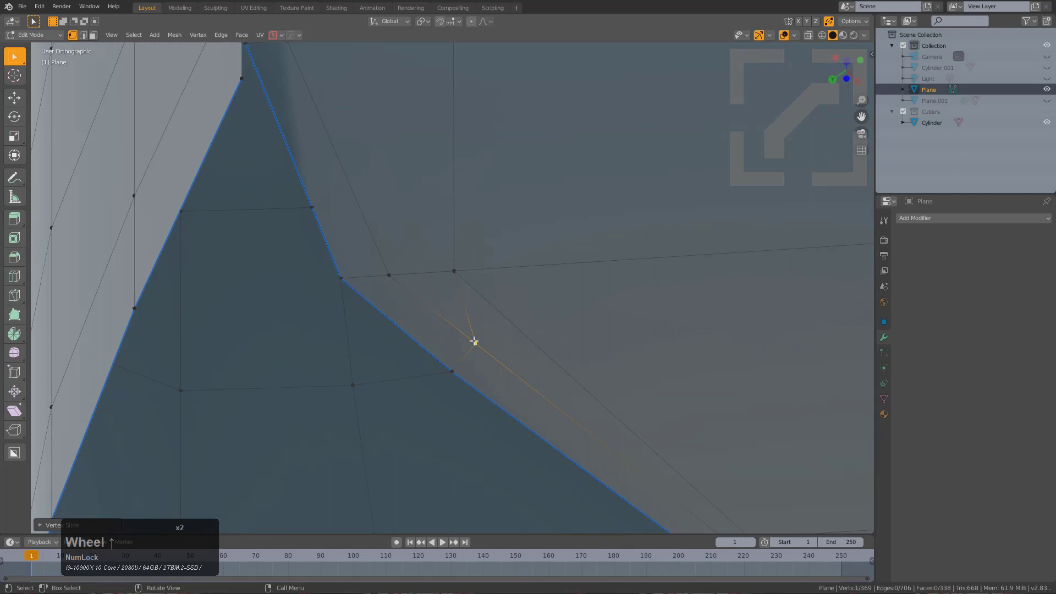
pyautogui.press('k')
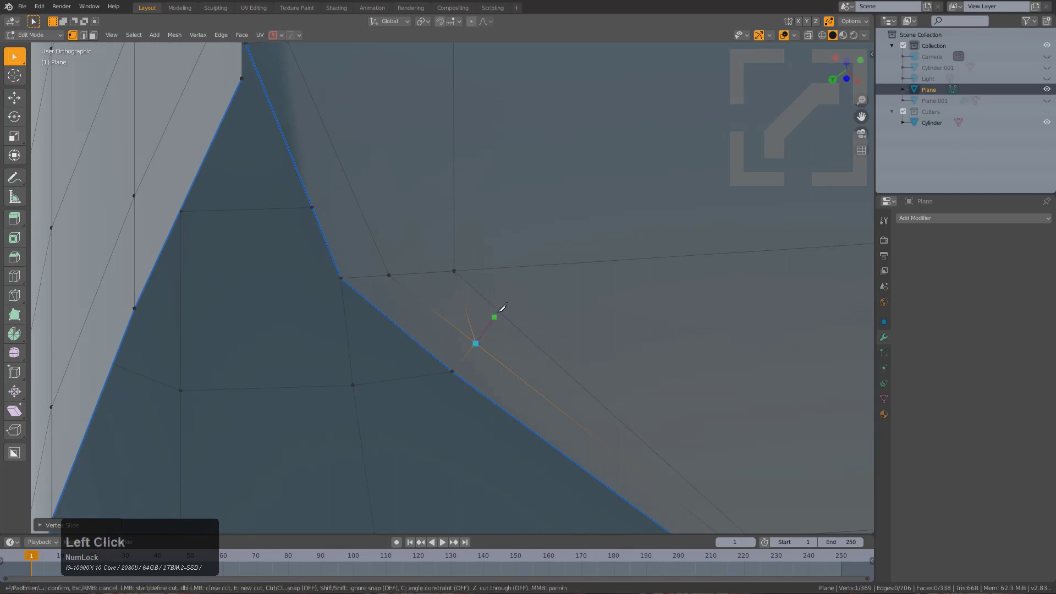
pyautogui.scroll(-3, 504, 306)
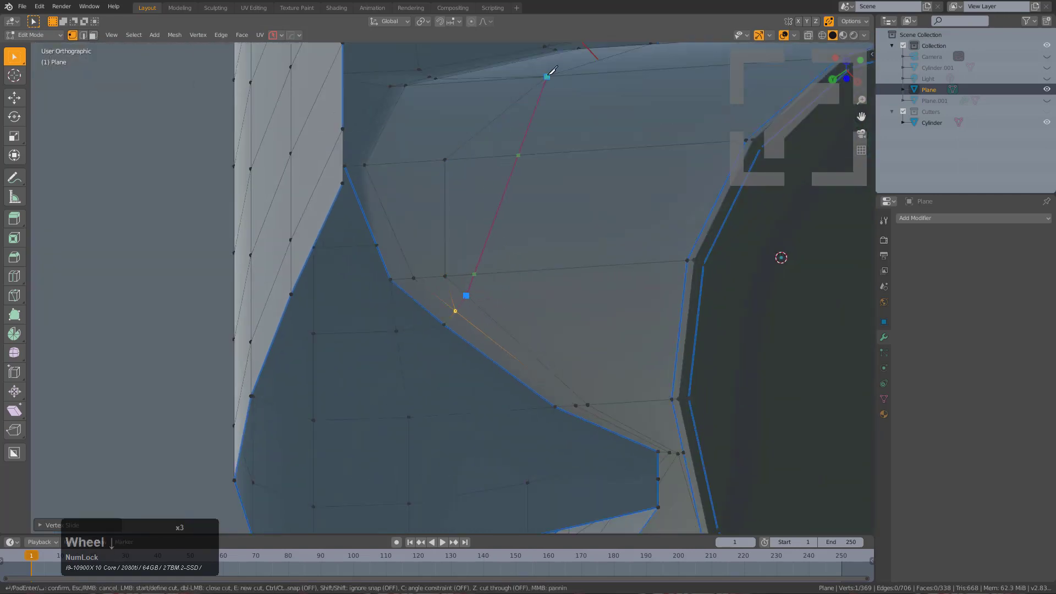
pyautogui.press('KP_Enter')
# Step: Remove the leftover edge between the outer edge-row vertex and the slid inner edge-row vertex
pyautogui.scroll(2, 441, 177)
pyautogui.keyDown('shift'); pyautogui.click(451, 272); pyautogui.keyUp('shift')
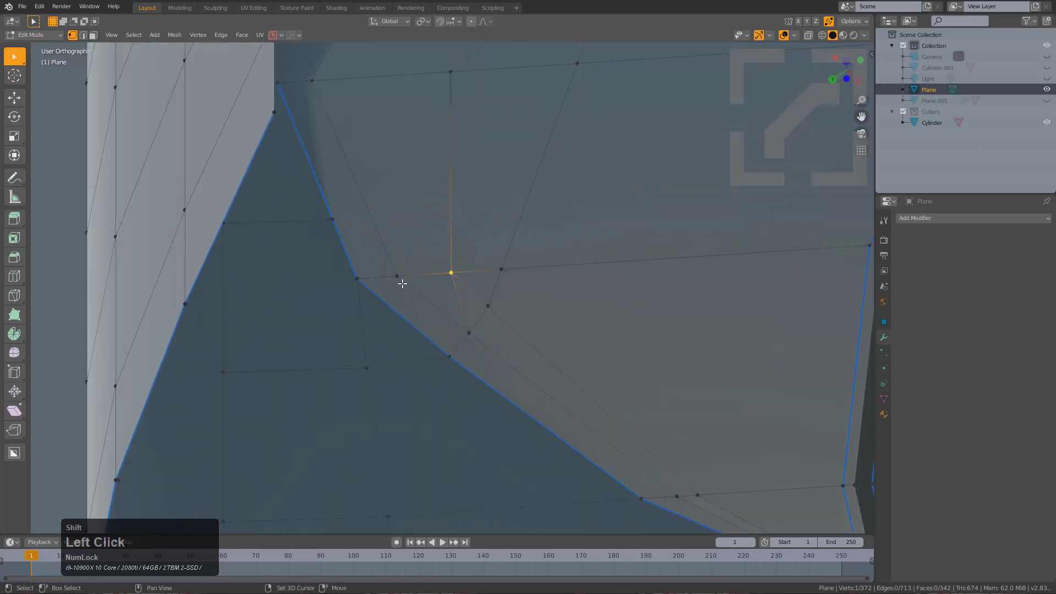
pyautogui.keyDown('shift'); pyautogui.click(469, 331); pyautogui.keyUp('shift')
pyautogui.click(452, 275)
pyautogui.scroll(-2, 504, 274)
pyautogui.moveTo(503, 277); pyautogui.dragTo(461, 304, button='middle')
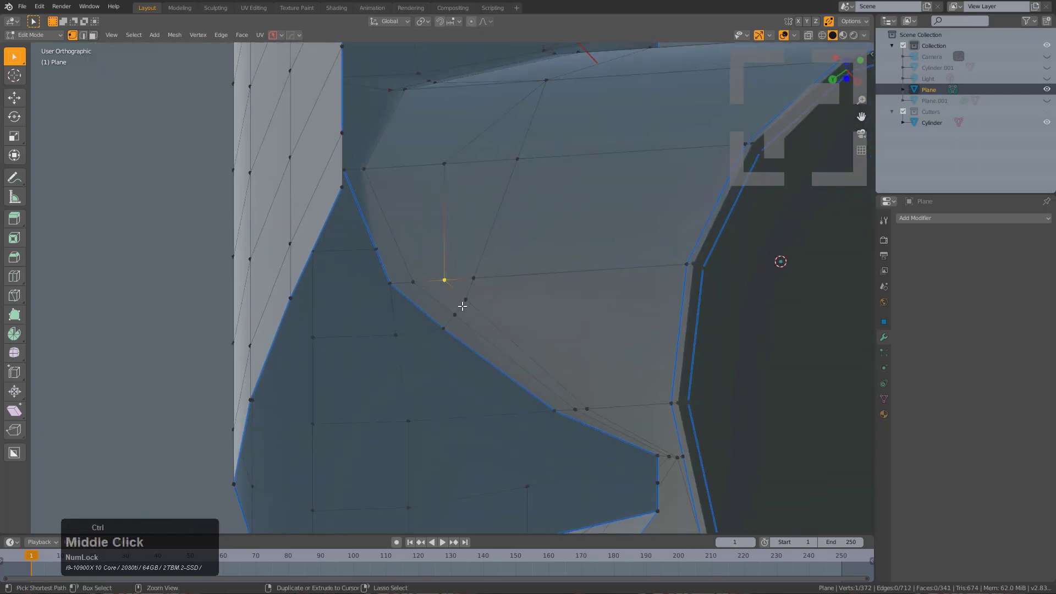
pyautogui.hotkey('ctrl', 'r')
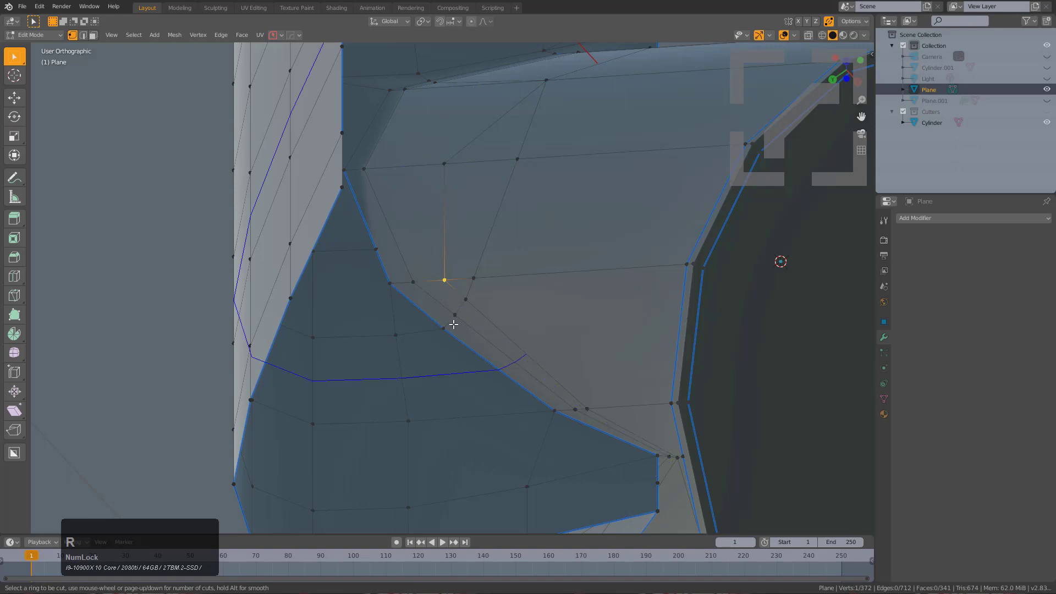
pyautogui.rightClick(437, 304)
# Step: Slide the spare rim vertex above the corner down onto the rim corner vertex
pyautogui.scroll(4, 501, 340)
pyautogui.keyDown('shift'); pyautogui.moveTo(437, 305); pyautogui.dragTo(525, 252, button='middle'); pyautogui.keyUp('shift')
pyautogui.press('g')
pyautogui.press('g')
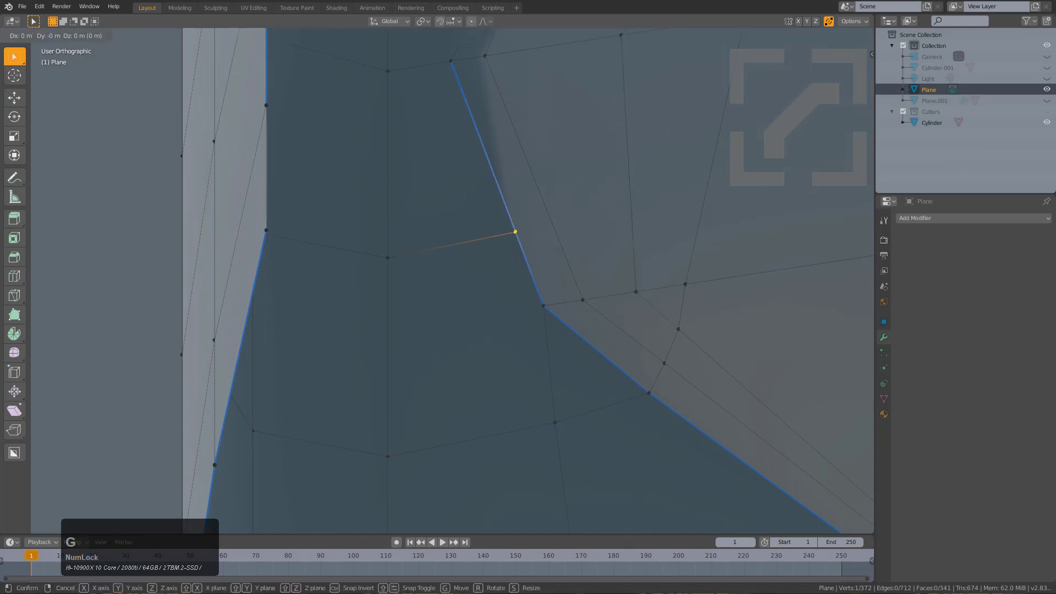
pyautogui.click(464, 280)
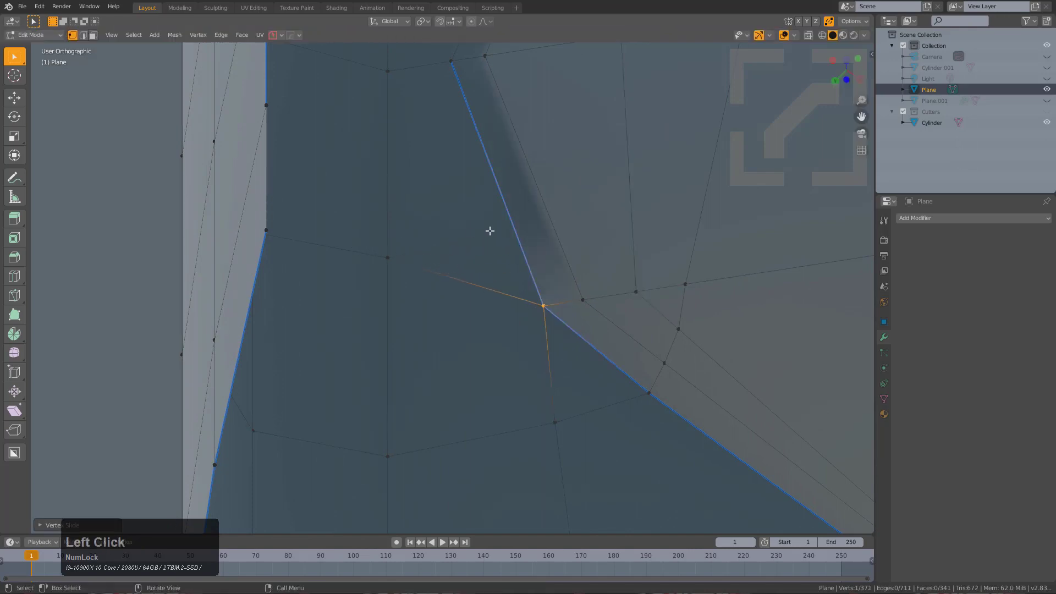
# Step: Toggle the sharp marking on the two rim edges meeting at the corner and check the shading in Object Mode
pyautogui.press('2')
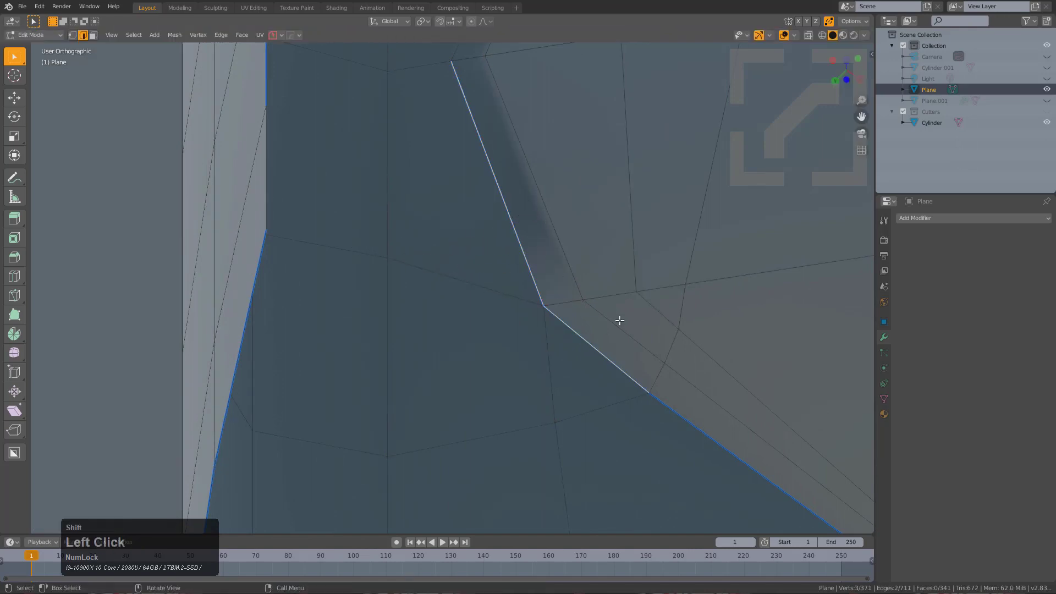
pyautogui.press('q')
pyautogui.click(621, 323)
pyautogui.press('q')
pyautogui.click(621, 321)
pyautogui.press('Tab')
pyautogui.scroll(-2, 580, 292)
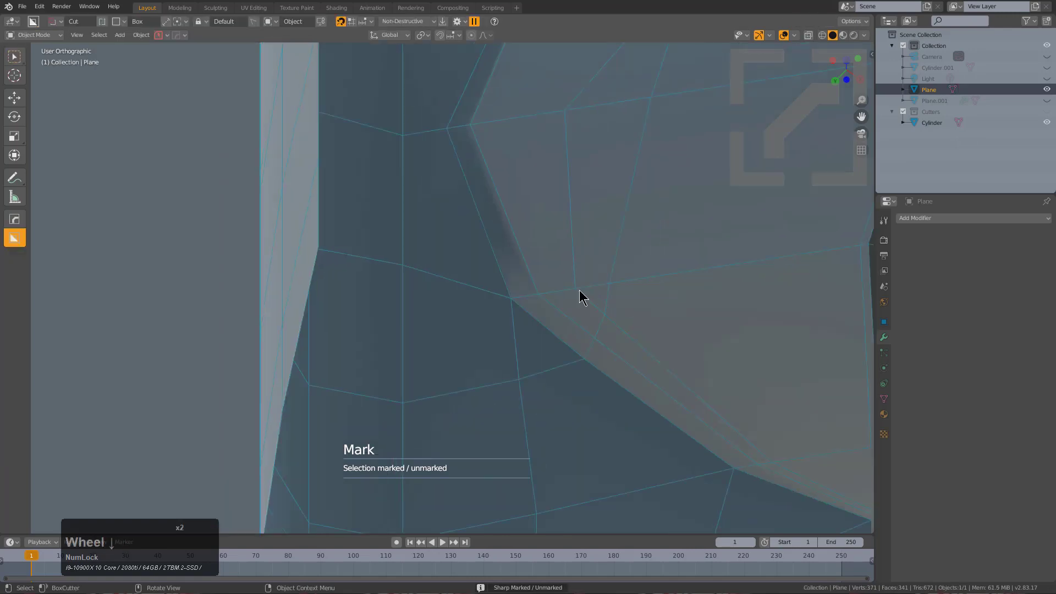
pyautogui.moveTo(579, 290); pyautogui.dragTo(561, 292, button='middle')
pyautogui.press('Tab')
pyautogui.click(425, 203)
pyautogui.moveTo(425, 204); pyautogui.dragTo(398, 208, button='middle')
pyautogui.click(443, 146)
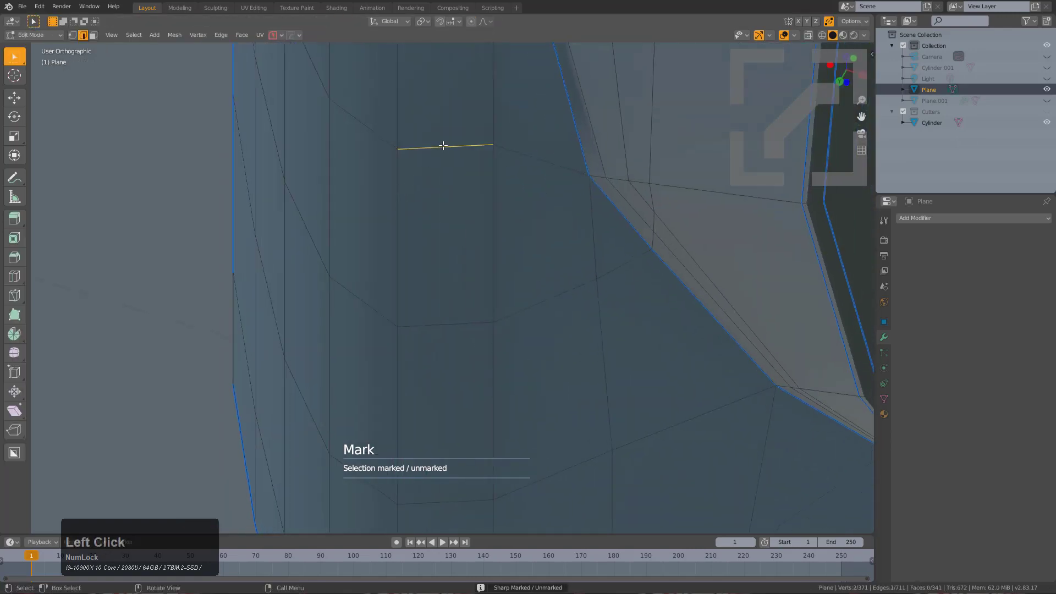
pyautogui.press('g')
pyautogui.press('g')
pyautogui.rightClick(473, 139)
# Step: Mark the unmarked rim edges along the upper part of the bevelled opening as sharp, and clear the selection
pyautogui.moveTo(474, 139); pyautogui.dragTo(424, 314, button='middle')
pyautogui.keyDown('shift'); pyautogui.scroll(-1, 466, 158); pyautogui.keyUp('shift')
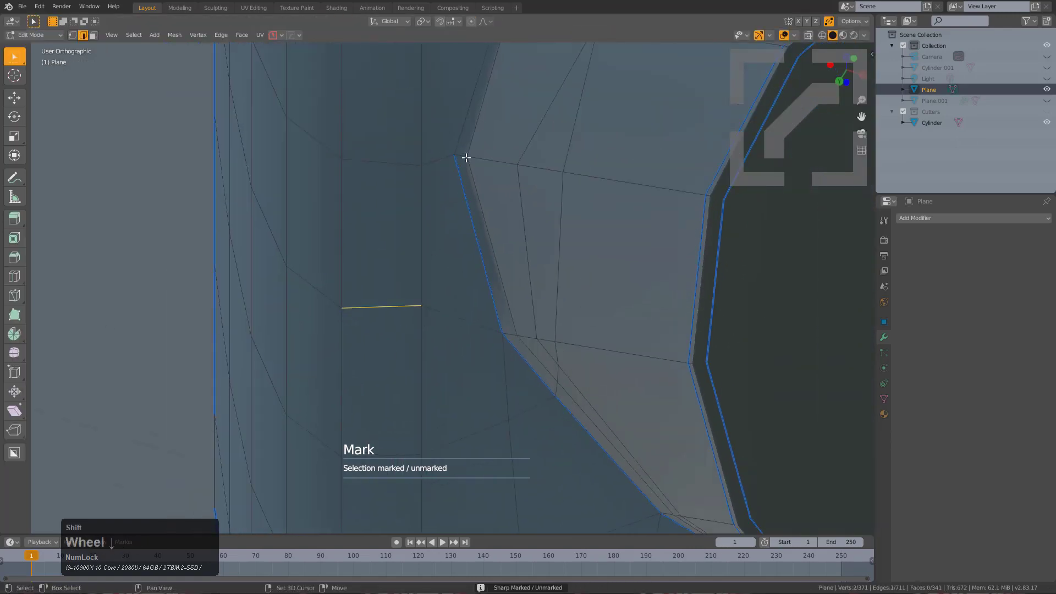
pyautogui.moveTo(466, 158); pyautogui.dragTo(488, 250, button='middle')
pyautogui.click(521, 160)
pyautogui.keyDown('shift'); pyautogui.moveTo(521, 160); pyautogui.dragTo(526, 199, button='middle'); pyautogui.keyUp('shift')
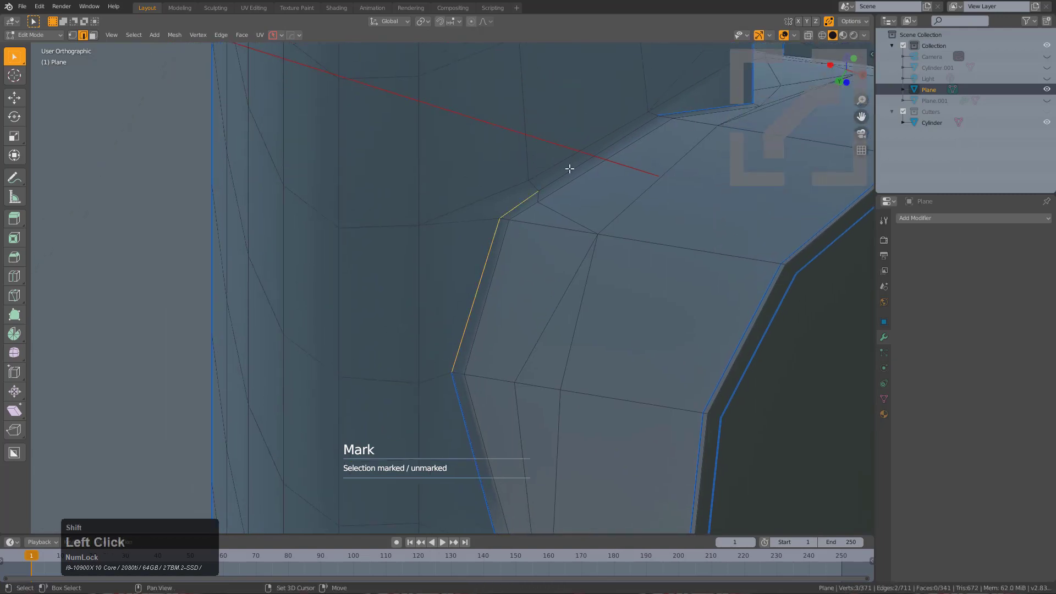
pyautogui.keyDown('shift'); pyautogui.doubleClick(605, 152); pyautogui.keyUp('shift')
pyautogui.rightClick(629, 146)
pyautogui.click(629, 145)
pyautogui.hotkey('alt', 'a')
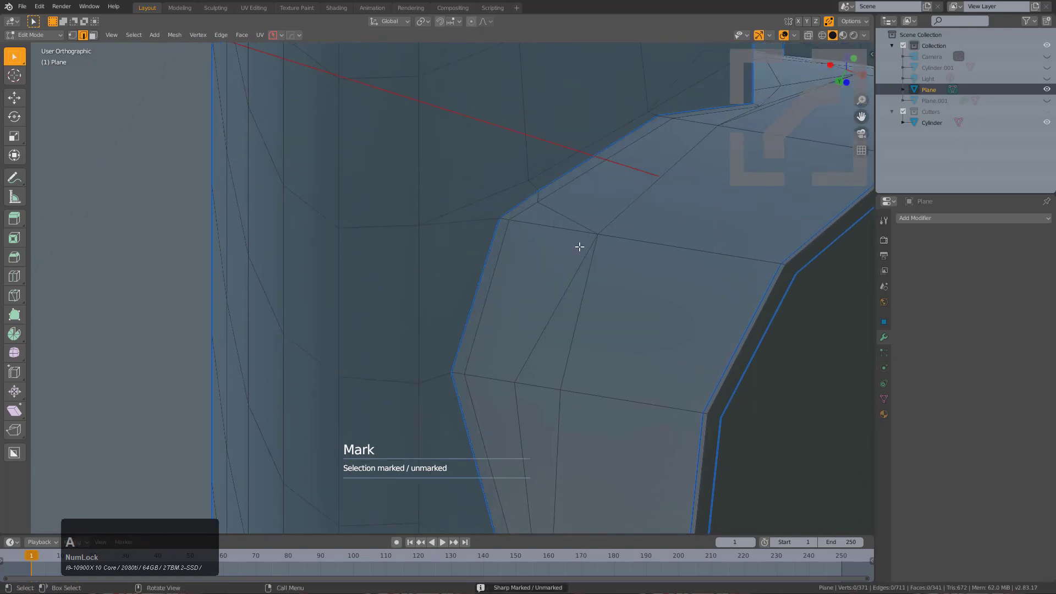
# Step: Slide the loose wall vertex beside the pointed end onto the middle vertex of its short vertical edge
pyautogui.moveTo(579, 247); pyautogui.dragTo(514, 323, button='middle')
pyautogui.scroll(2, 543, 187)
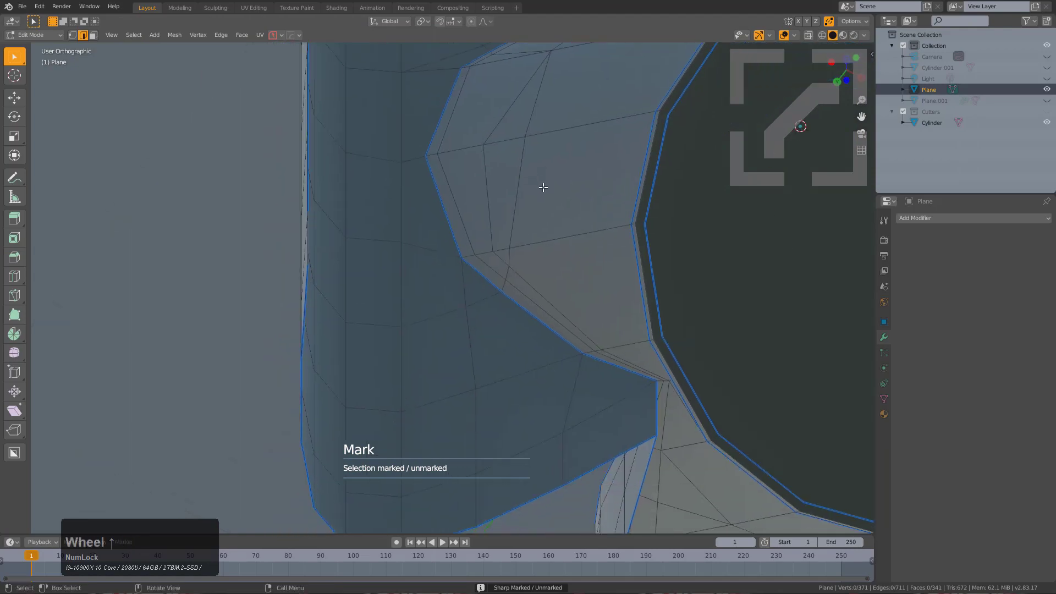
pyautogui.moveTo(543, 187); pyautogui.dragTo(564, 242, button='middle')
pyautogui.scroll(-3, 596, 304)
pyautogui.scroll(3, 563, 242)
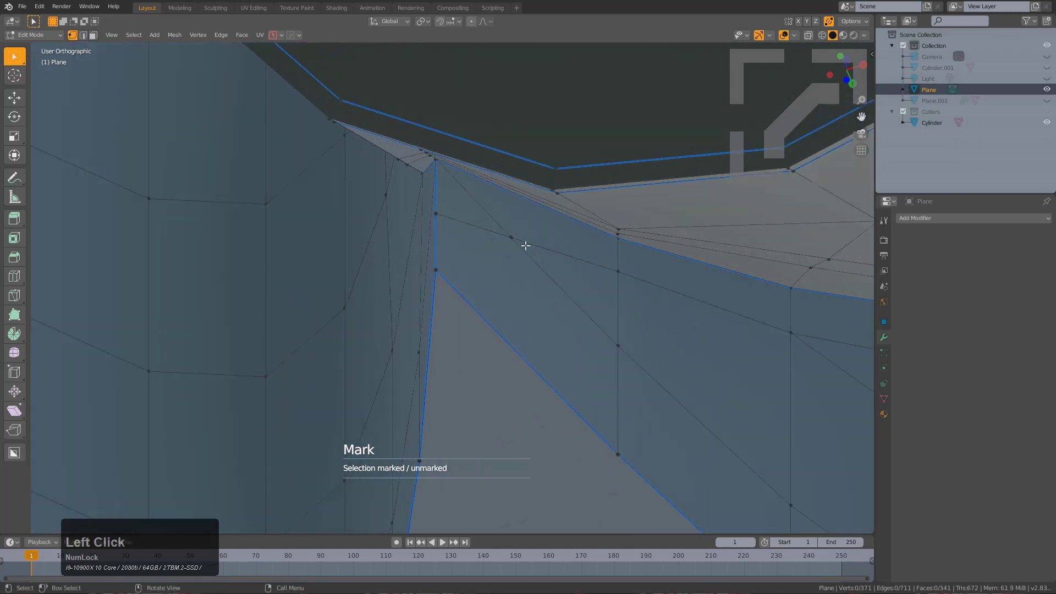
pyautogui.click(526, 246)
pyautogui.press('g')
pyautogui.press('g')
pyautogui.click(427, 229)
# Step: Knife-cut across the wall from the short edge's middle vertex, following the curved rim upwards at an offset
pyautogui.moveTo(427, 229); pyautogui.dragTo(623, 295, button='middle')
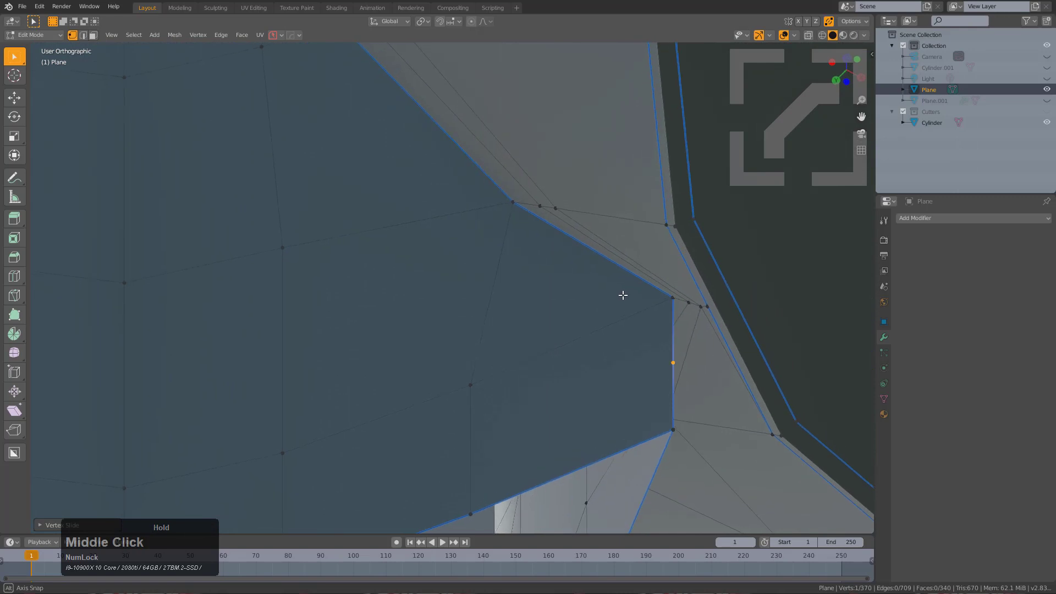
pyautogui.press('k')
pyautogui.click(673, 363)
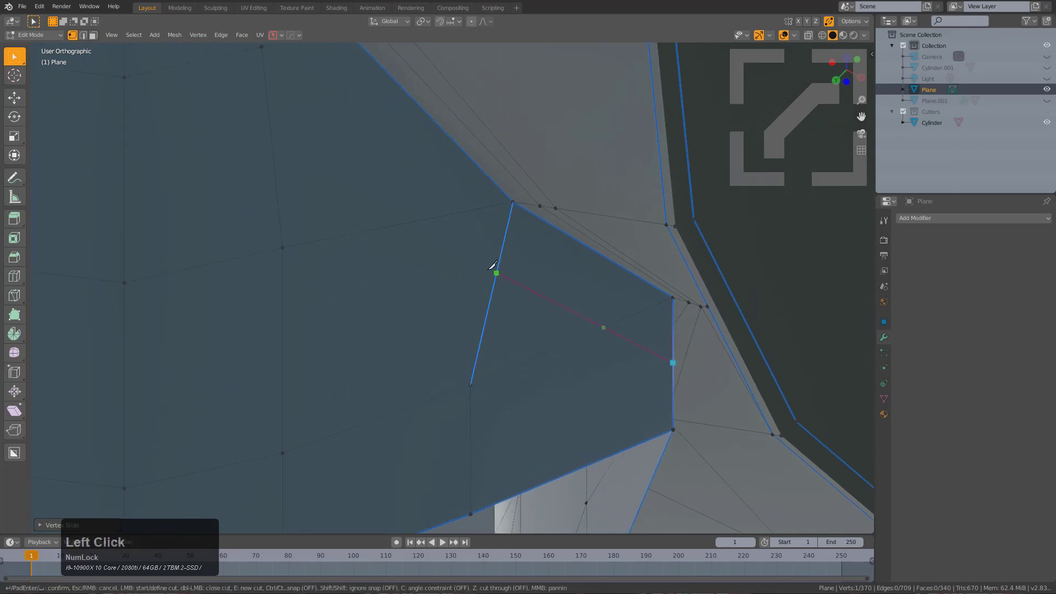
pyautogui.scroll(-3, 460, 231)
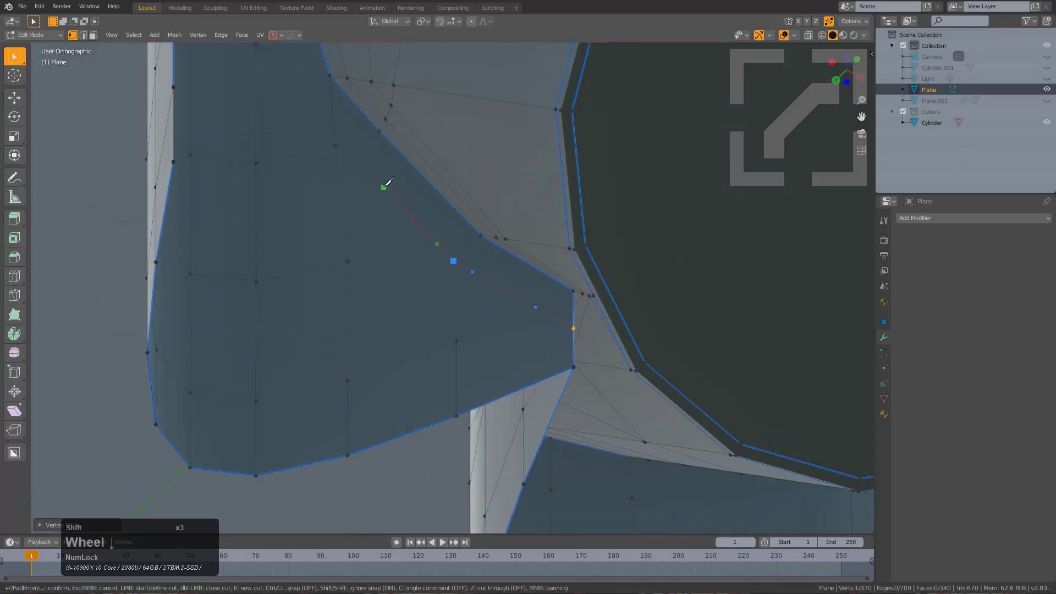
pyautogui.keyDown('shift'); pyautogui.moveTo(384, 181); pyautogui.dragTo(471, 273, button='middle'); pyautogui.keyUp('shift')
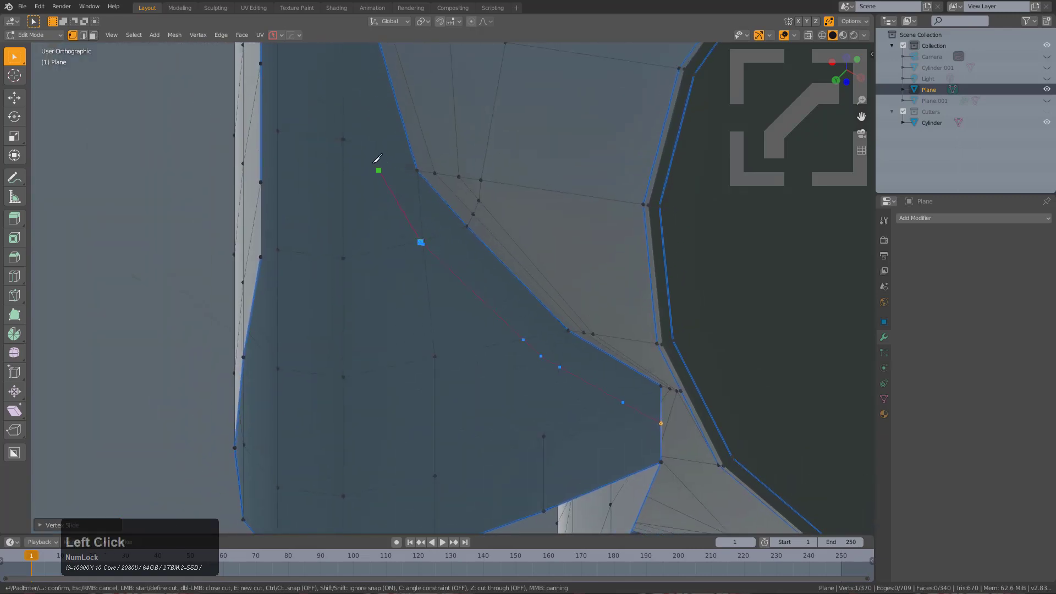
pyautogui.keyDown('shift'); pyautogui.moveTo(348, 135); pyautogui.dragTo(429, 268, button='middle'); pyautogui.keyUp('shift')
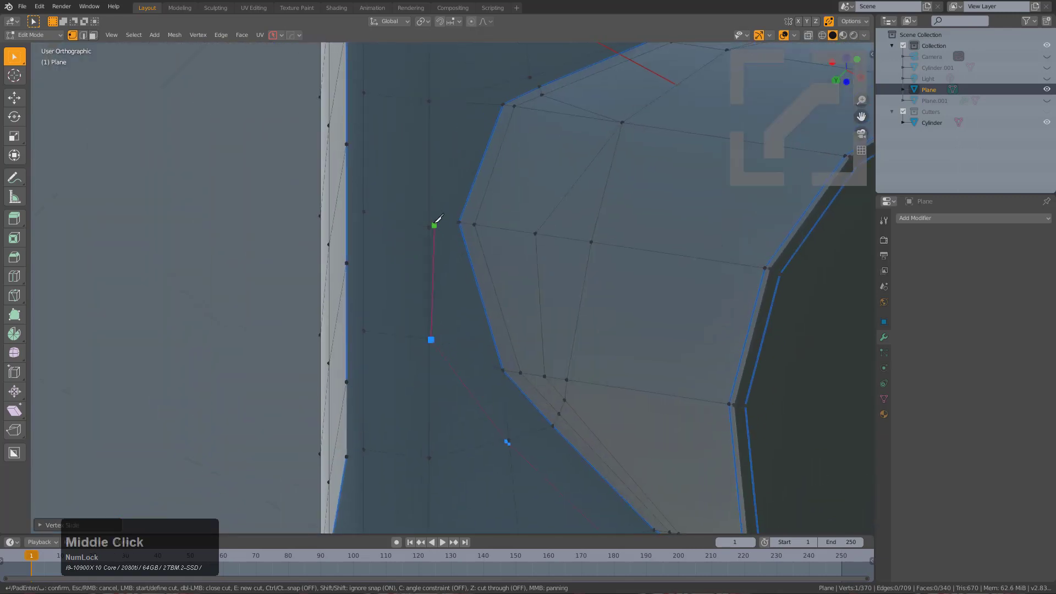
pyautogui.press('KP_Enter')
# Step: Finish the offset knife cut and slide the stray vertices where it meets the vertical wall edge onto the adjacent wall vertex
pyautogui.keyDown('shift'); pyautogui.moveTo(429, 224); pyautogui.dragTo(488, 220, button='middle'); pyautogui.keyUp('shift')
pyautogui.scroll(3, 496, 220)
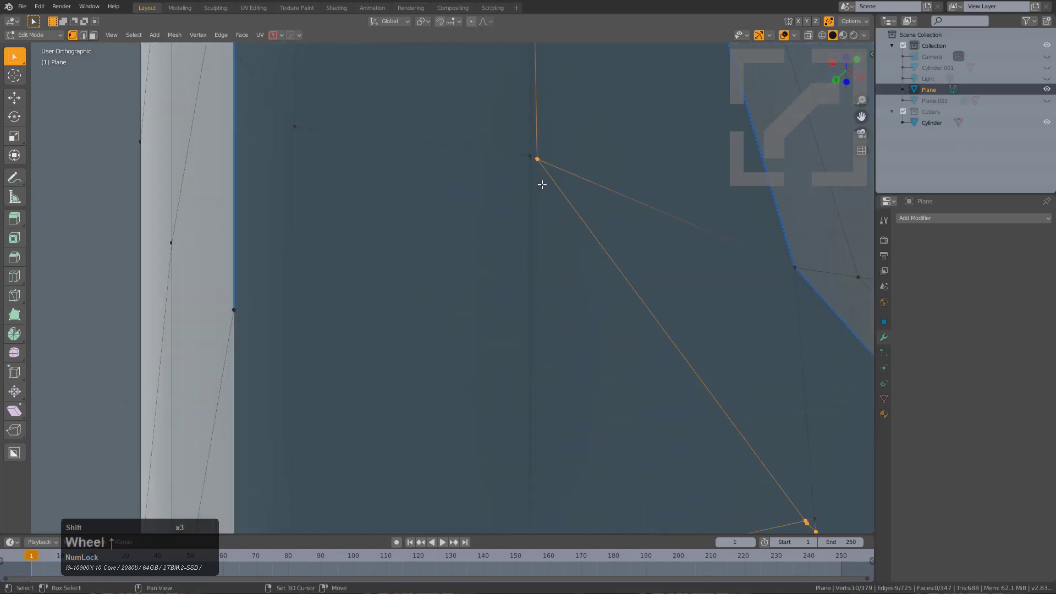
pyautogui.scroll(1, 481, 306)
pyautogui.click(506, 265)
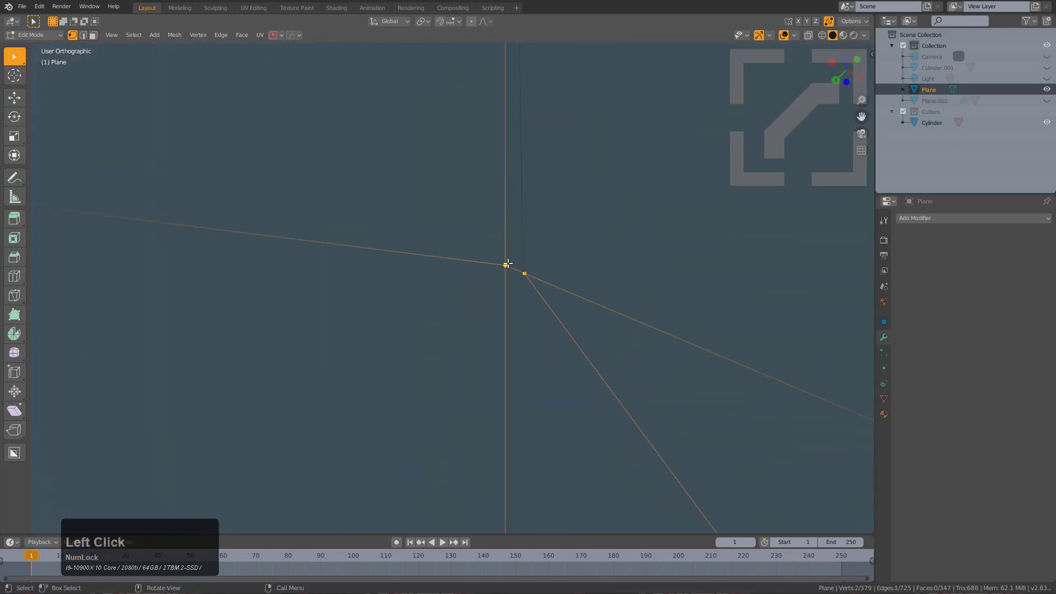
pyautogui.rightClick(567, 300)
pyautogui.press('g')
pyautogui.press('g')
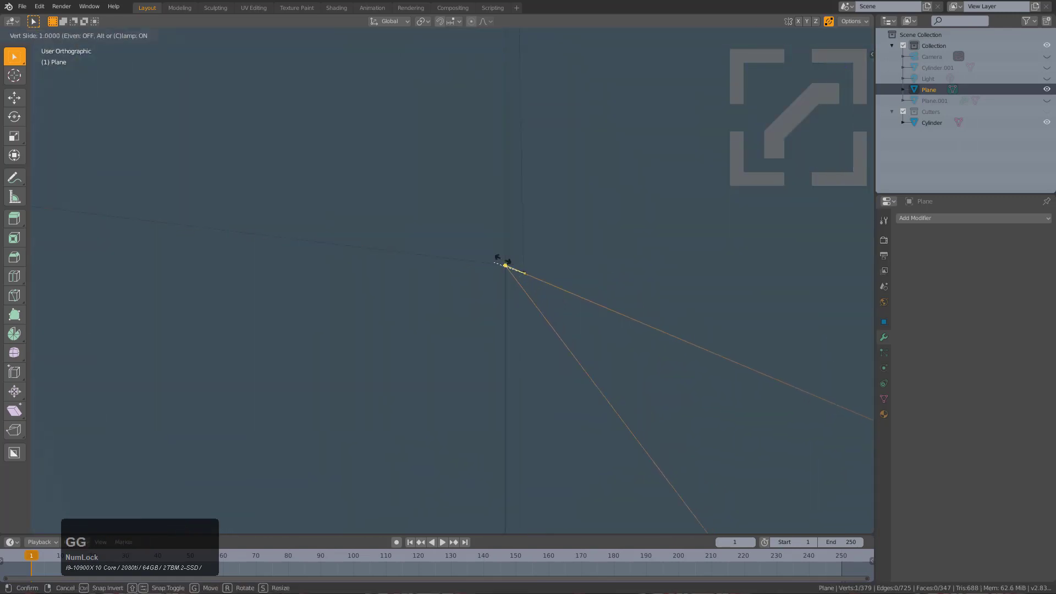
pyautogui.click(523, 276)
pyautogui.press('g')
pyautogui.press('g')
pyautogui.click(502, 264)
# Step: Merge the cluster of four close vertices at the cut's next bend beside the rim, using At Last
pyautogui.scroll(-3, 561, 326)
pyautogui.scroll(-5, 572, 375)
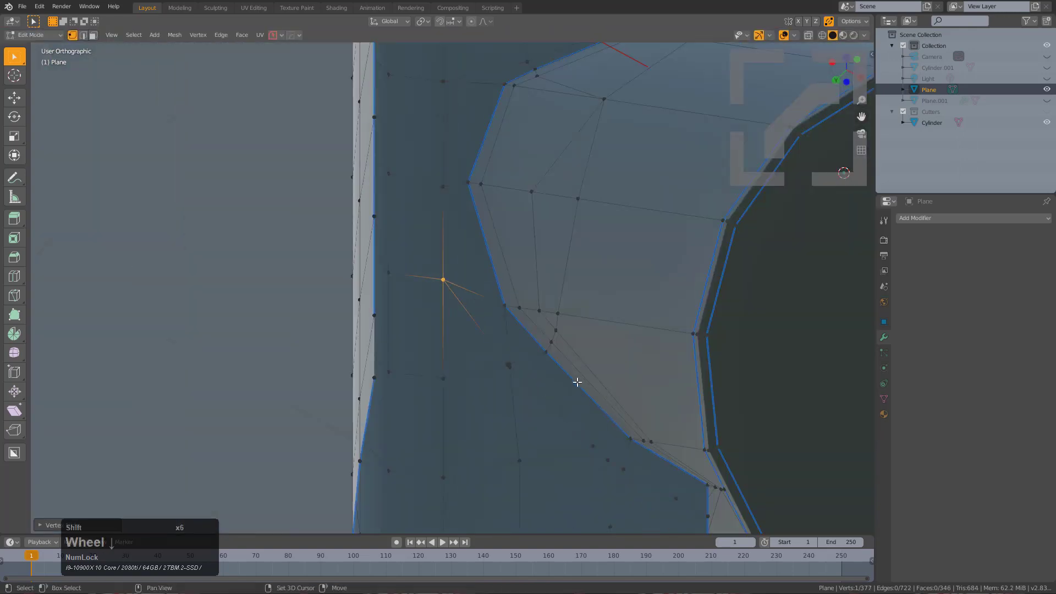
pyautogui.scroll(8, 511, 288)
pyautogui.click(490, 239)
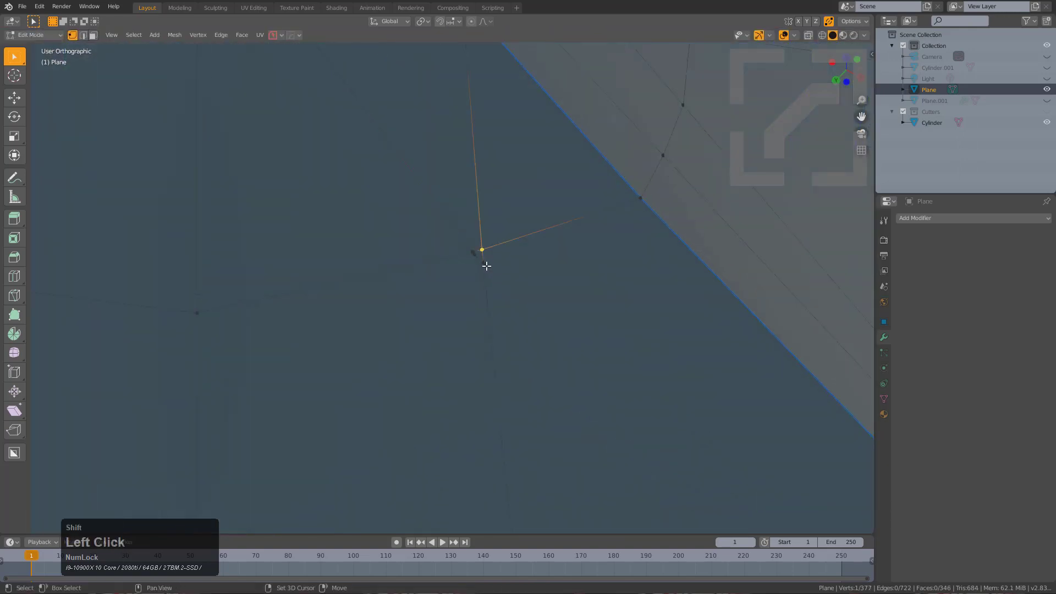
pyautogui.keyDown('shift'); pyautogui.click(504, 279); pyautogui.keyUp('shift')
pyautogui.press('m')
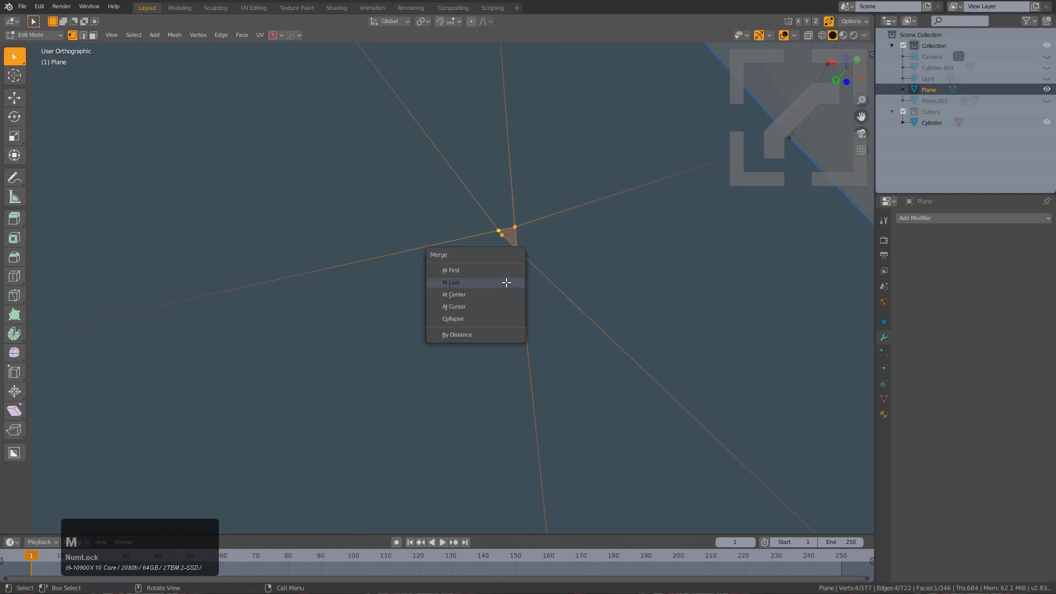
pyautogui.click(503, 279)
pyautogui.scroll(-3, 515, 268)
pyautogui.keyDown('shift'); pyautogui.scroll(2, 515, 268); pyautogui.keyUp('shift')
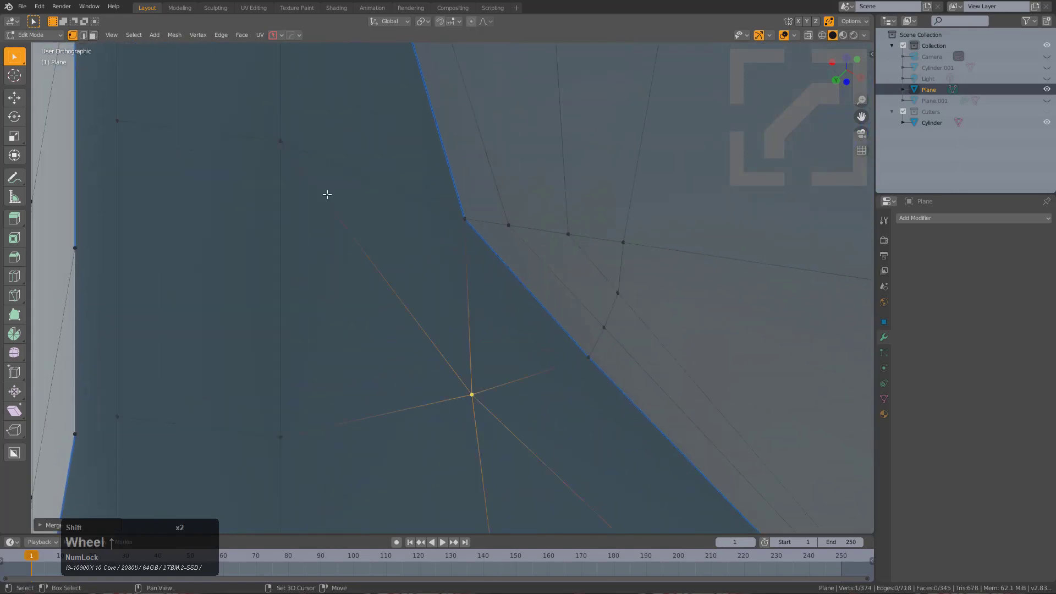
pyautogui.keyDown('shift'); pyautogui.click(283, 147); pyautogui.keyUp('shift')
pyautogui.keyDown('shift'); pyautogui.click(466, 220); pyautogui.keyUp('shift')
pyautogui.keyDown('shift'); pyautogui.click(583, 357); pyautogui.keyUp('shift')
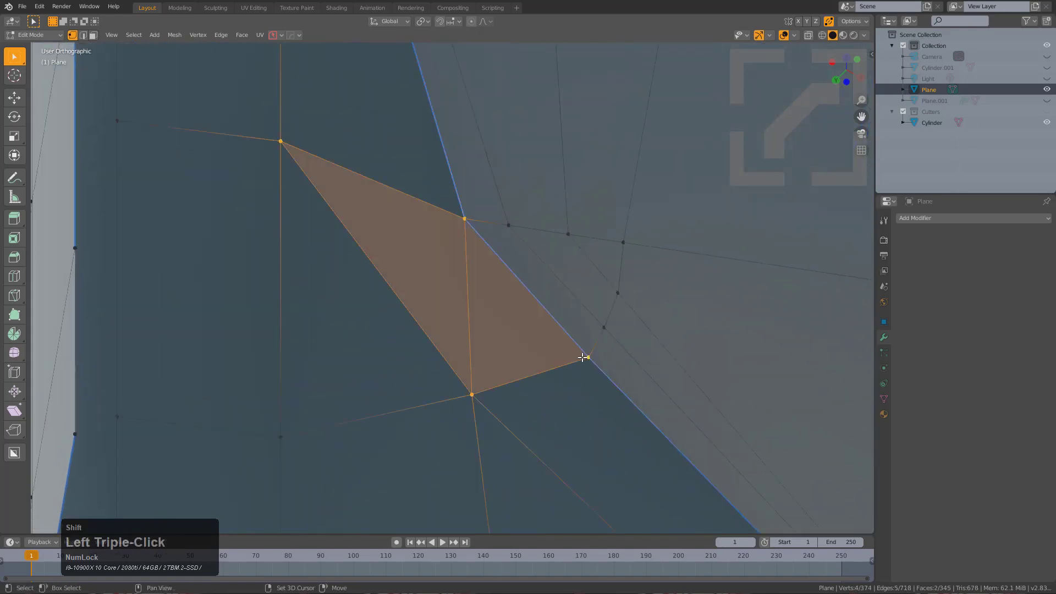
pyautogui.hotkey('alt', 'a')
# Step: Dissolve the surplus geometry along the wall cut below the merged vertex
pyautogui.scroll(-6, 576, 377)
pyautogui.scroll(7, 501, 277)
pyautogui.keyDown('shift'); pyautogui.moveTo(576, 387); pyautogui.dragTo(570, 286, button='middle'); pyautogui.keyUp('shift')
pyautogui.hotkey('ctrl', 'x')
pyautogui.scroll(-3, 522, 311)
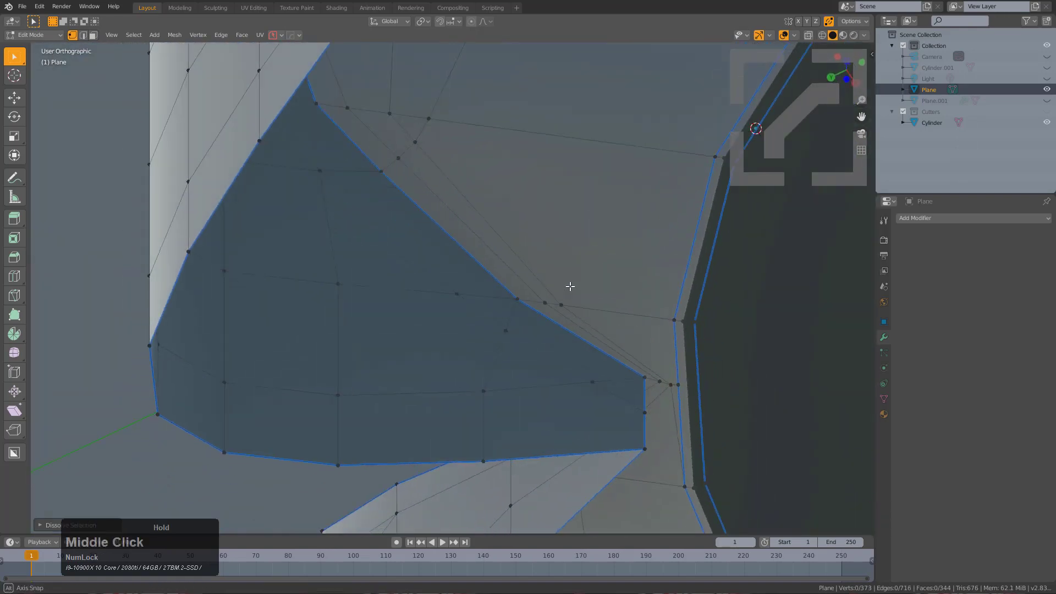
# Step: Slide the two neighbouring wall vertices beside the lower rim together so they merge into one
pyautogui.scroll(2, 477, 309)
pyautogui.moveTo(477, 309); pyautogui.dragTo(514, 354, button='middle')
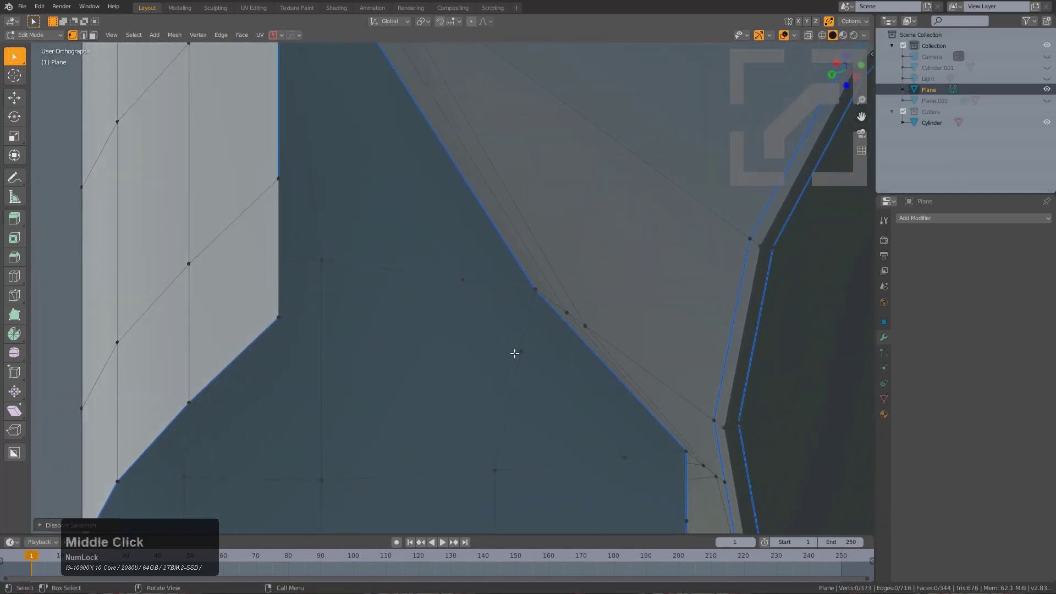
pyautogui.click(516, 354)
pyautogui.press('g')
pyautogui.press('g')
pyautogui.click(463, 280)
pyautogui.press('g')
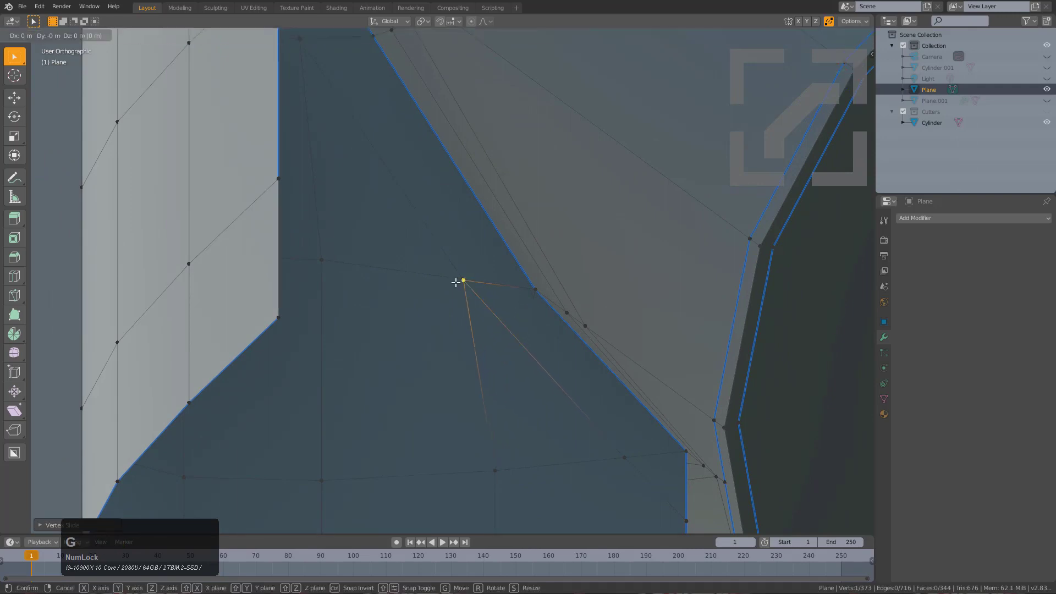
pyautogui.rightClick(461, 282)
pyautogui.press('g')
pyautogui.press('g')
pyautogui.click(495, 310)
pyautogui.press('g')
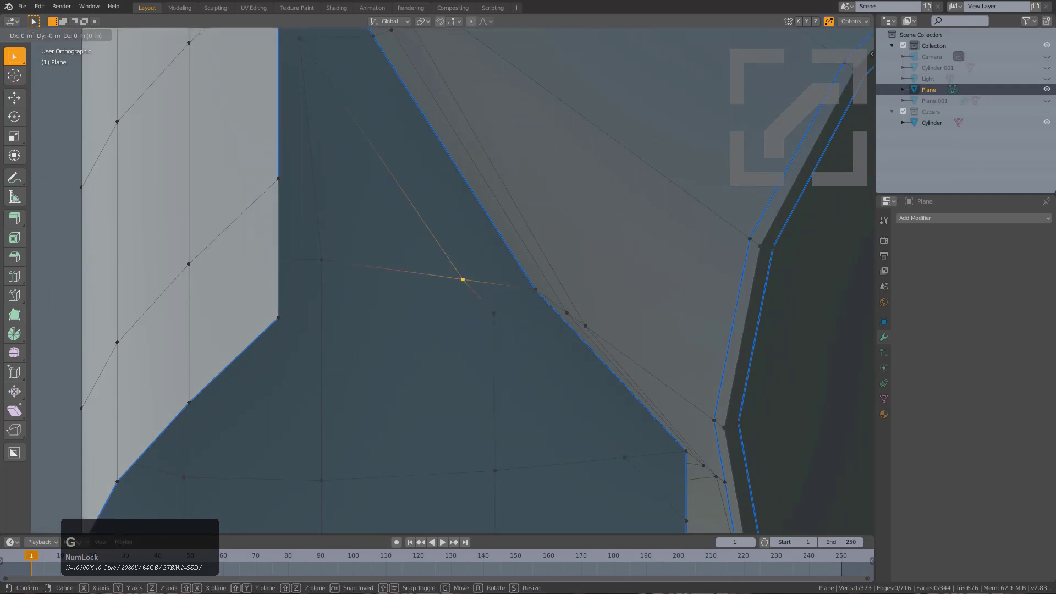
pyautogui.click(501, 322)
# Step: Slide the leftover vertex in the lower wall row into the short vertical edge at the pointed end, and clear the selection
pyautogui.moveTo(502, 321); pyautogui.dragTo(520, 344, button='middle')
pyautogui.hotkey('alt', 'a')
pyautogui.keyDown('shift'); pyautogui.moveTo(520, 344); pyautogui.dragTo(477, 290, button='middle'); pyautogui.keyUp('shift')
pyautogui.scroll(1, 482, 292)
pyautogui.click(468, 272)
pyautogui.press('g')
pyautogui.press('g')
pyautogui.click(524, 297)
pyautogui.hotkey('alt', 'a')
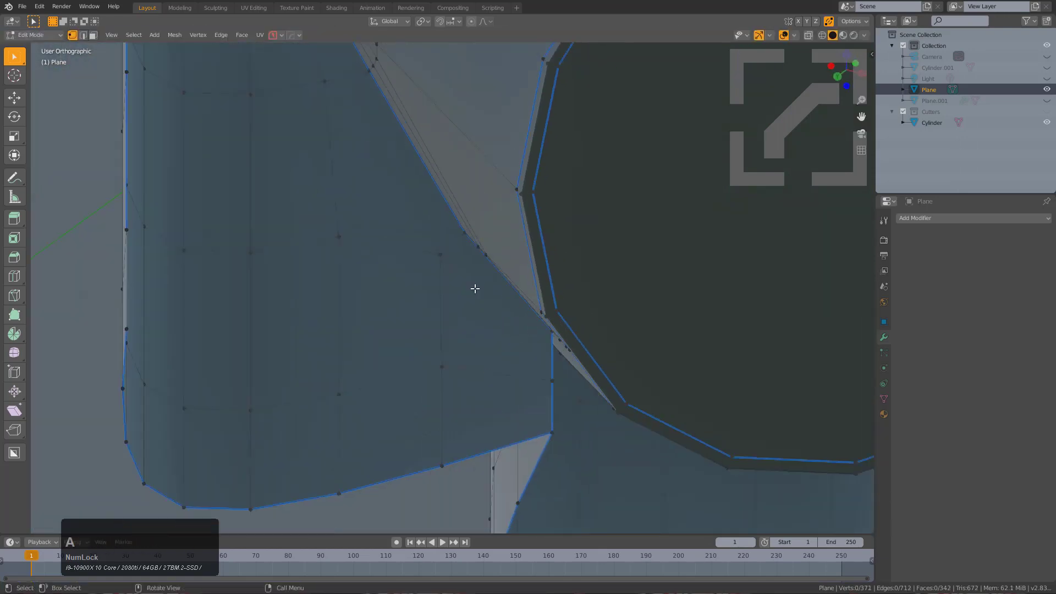
# Step: Connect the wall vertex beside the rim to the nearest inner bevel vertex with an edge across the sharp rim
pyautogui.scroll(3, 443, 271)
pyautogui.moveTo(485, 345); pyautogui.dragTo(431, 300, button='middle')
pyautogui.press('a')
pyautogui.scroll(1, 443, 273)
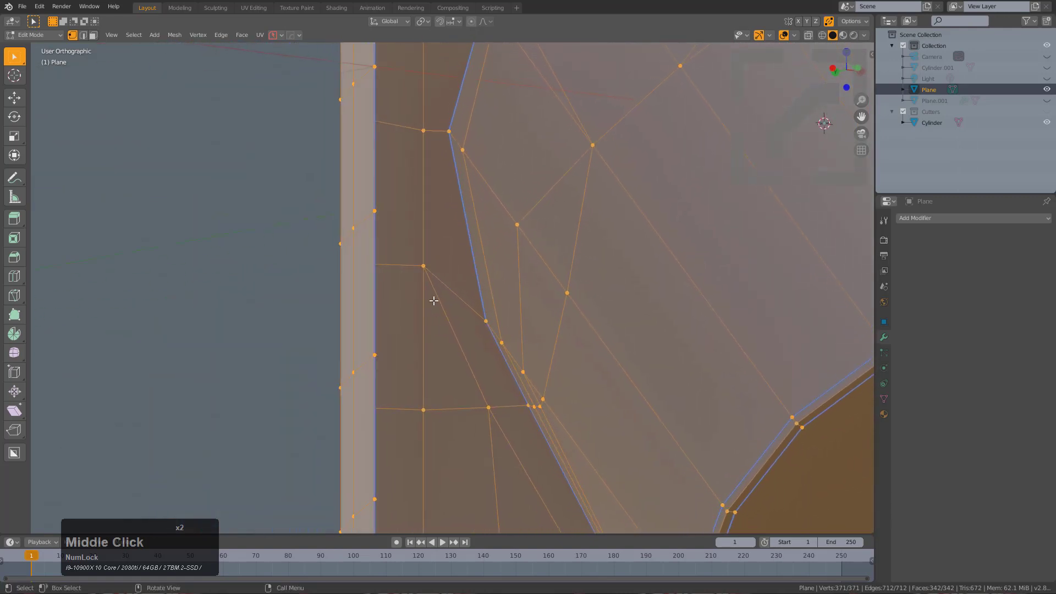
pyautogui.click(425, 258)
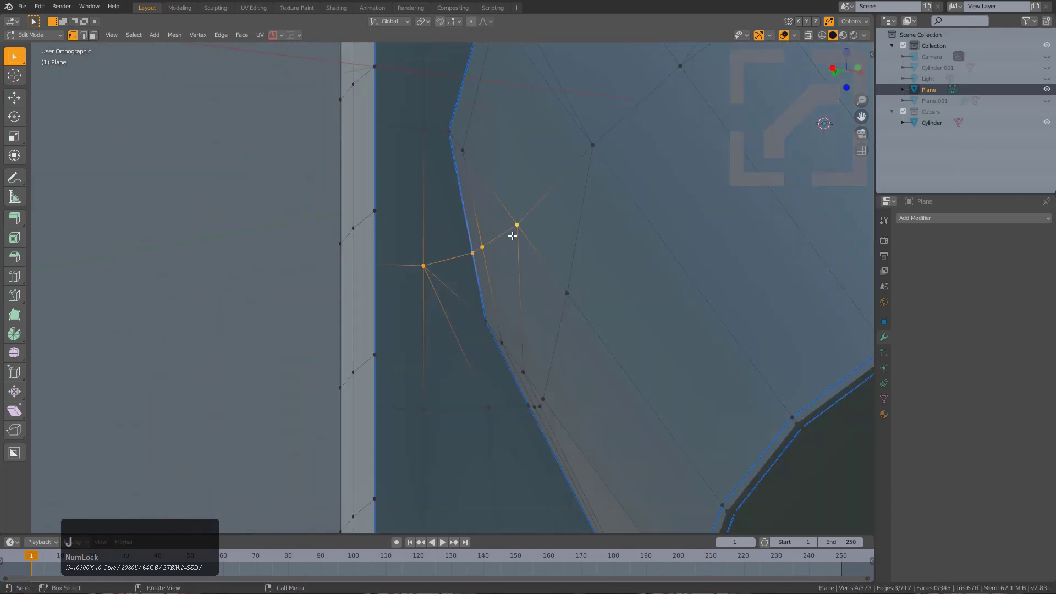
pyautogui.scroll(2, 477, 269)
pyautogui.press('a')
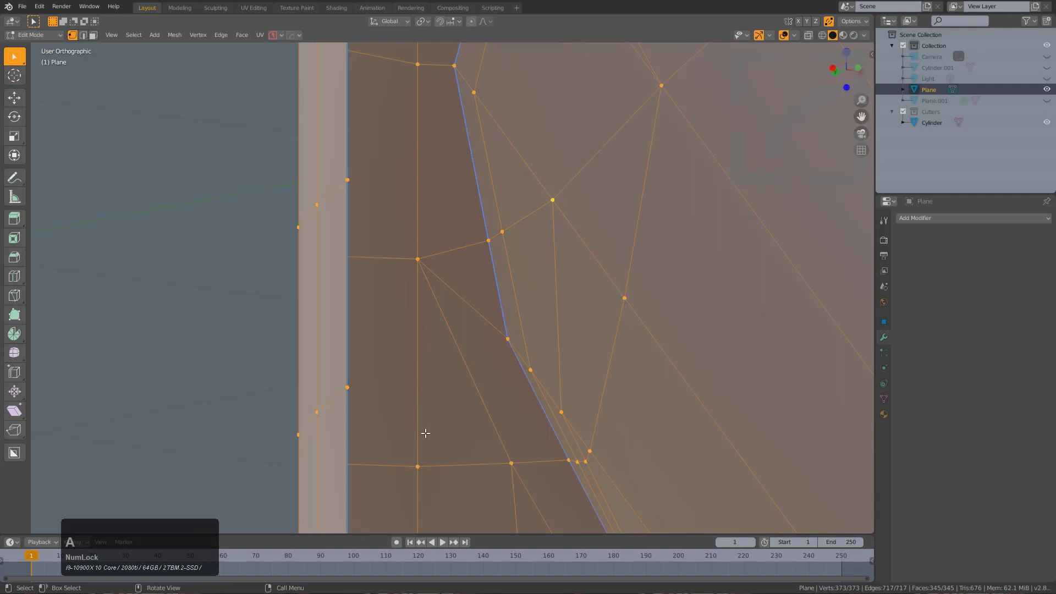
# Step: Connect the wall vertex one row lower diagonally to the rim vertex above it
pyautogui.moveTo(414, 414); pyautogui.dragTo(474, 379, button='middle')
pyautogui.click(411, 444)
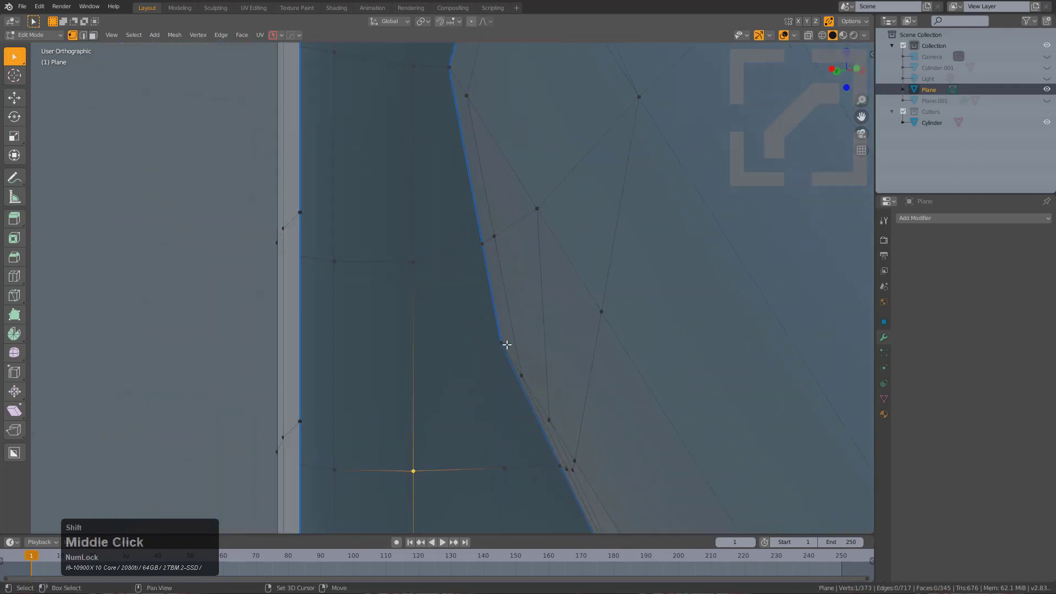
pyautogui.keyDown('shift'); pyautogui.click(501, 342); pyautogui.keyUp('shift')
pyautogui.press('a')
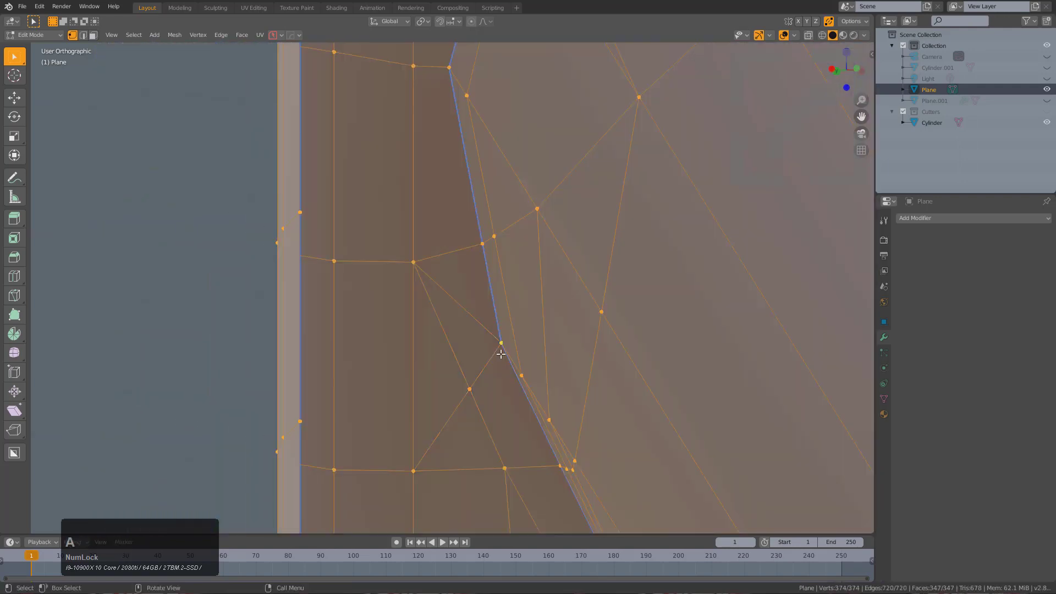
# Step: Join the two small triangles between the wall vertex and the rim into one face, and clear the selection
pyautogui.middleClick(468, 339)
pyautogui.press('3')
pyautogui.click(476, 314)
pyautogui.keyDown('shift'); pyautogui.click(468, 338); pyautogui.keyUp('shift')
pyautogui.press('f')
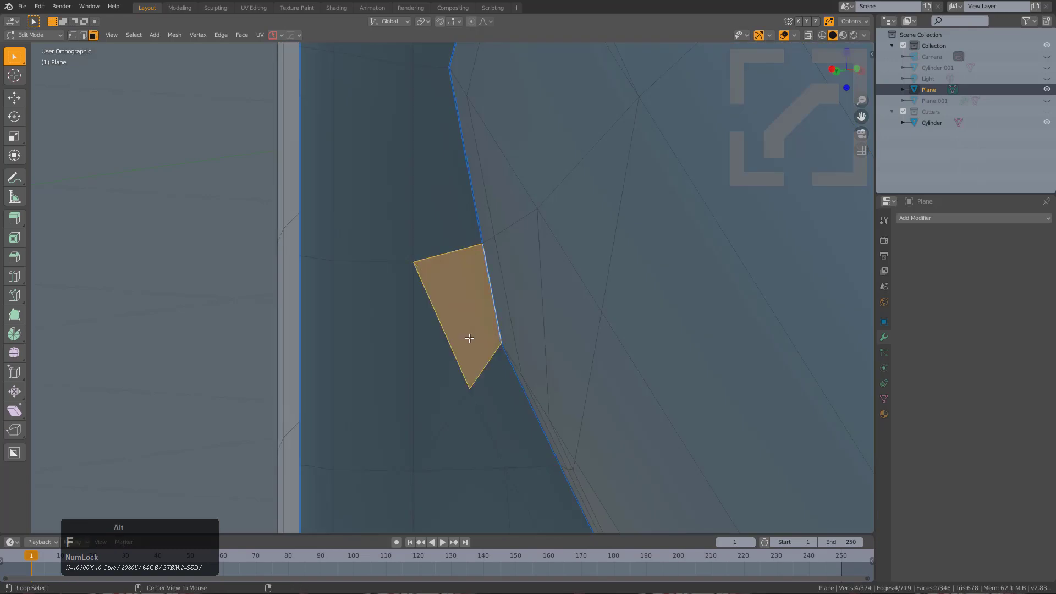
pyautogui.hotkey('alt', 'a')
pyautogui.press('a')
# Step: Adjust the short edge crossing the bevel's upper rim with Edge Slide, and move the wall vertex above into line with it
pyautogui.moveTo(472, 360); pyautogui.dragTo(505, 377, button='middle')
pyautogui.scroll(-2, 490, 350)
pyautogui.press('a')
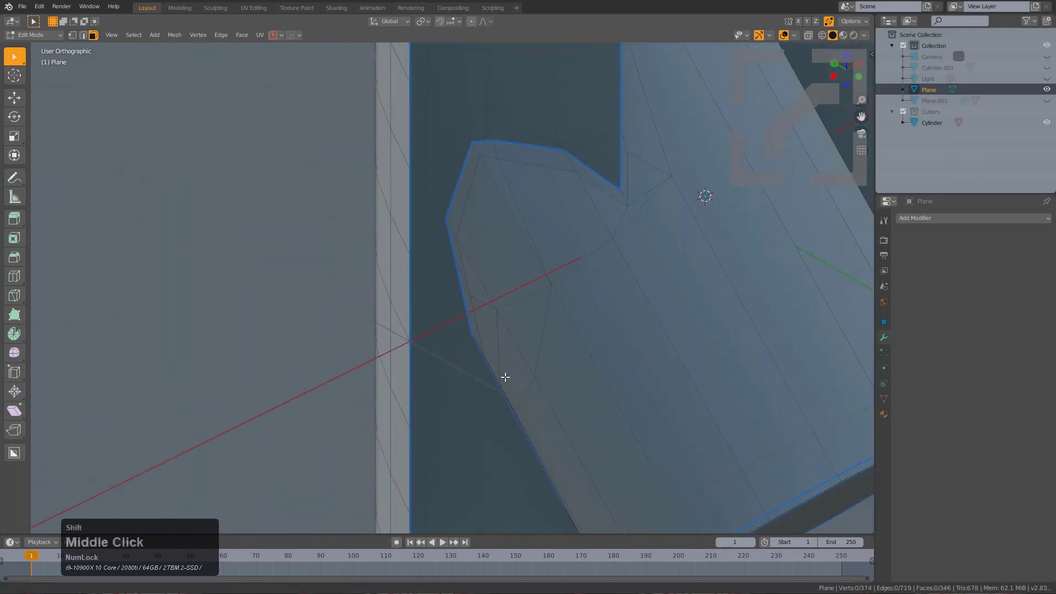
pyautogui.scroll(5, 521, 354)
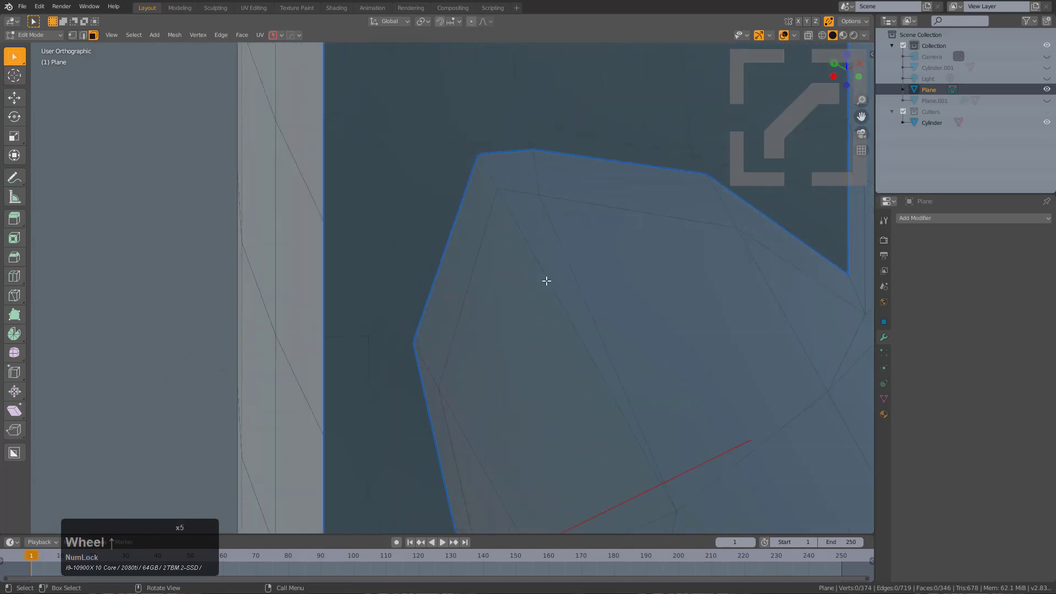
pyautogui.press('g')
pyautogui.press('g')
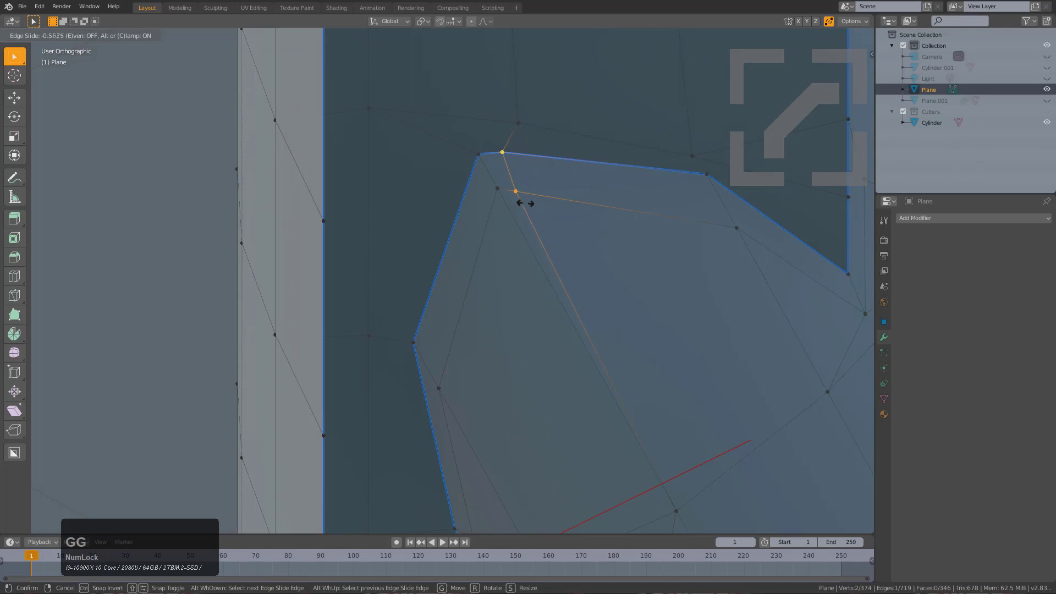
pyautogui.click(590, 199)
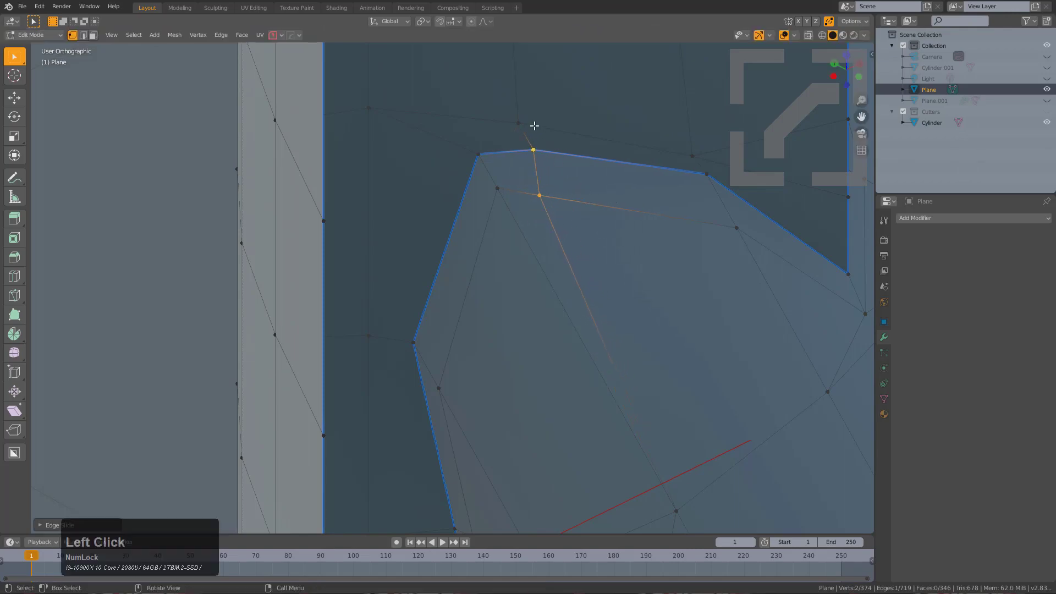
pyautogui.click(519, 122)
pyautogui.press('g')
pyautogui.click(532, 122)
# Step: Knife-cut a new row of edges across the curved inner surface below the notch corner, joining existing vertices at its ends
pyautogui.keyDown('alt'); pyautogui.scroll(-3, 613, 251); pyautogui.keyUp('alt')
pyautogui.hotkey('alt', 'z')
pyautogui.moveTo(614, 251); pyautogui.dragTo(568, 311, button='middle')
pyautogui.scroll(3, 512, 318)
pyautogui.scroll(2, 512, 318)
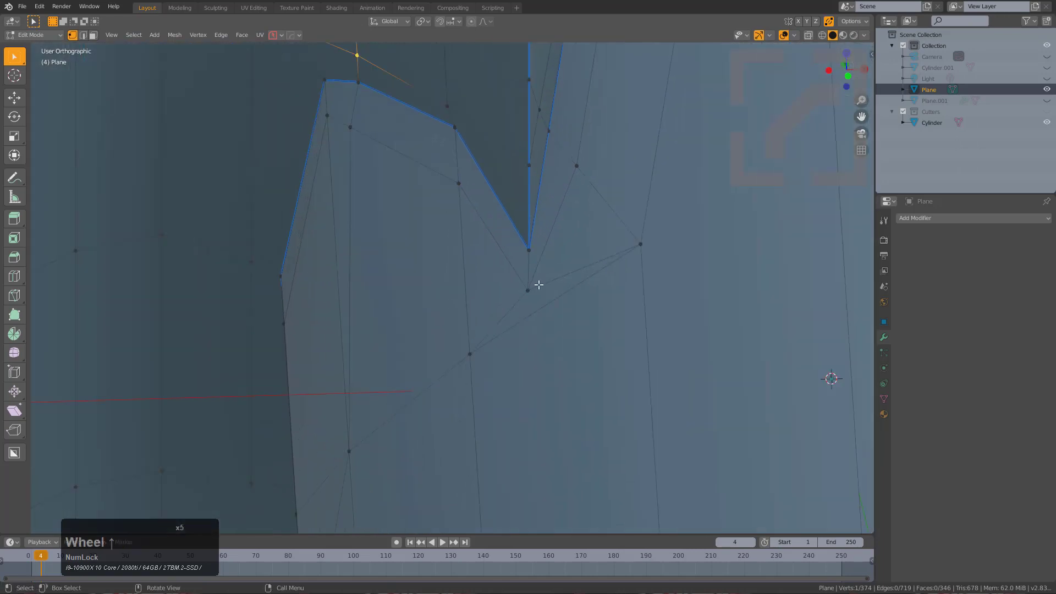
pyautogui.scroll(-4, 594, 319)
pyautogui.moveTo(567, 309); pyautogui.dragTo(591, 281, button='middle')
pyautogui.scroll(1, 564, 379)
pyautogui.press('k')
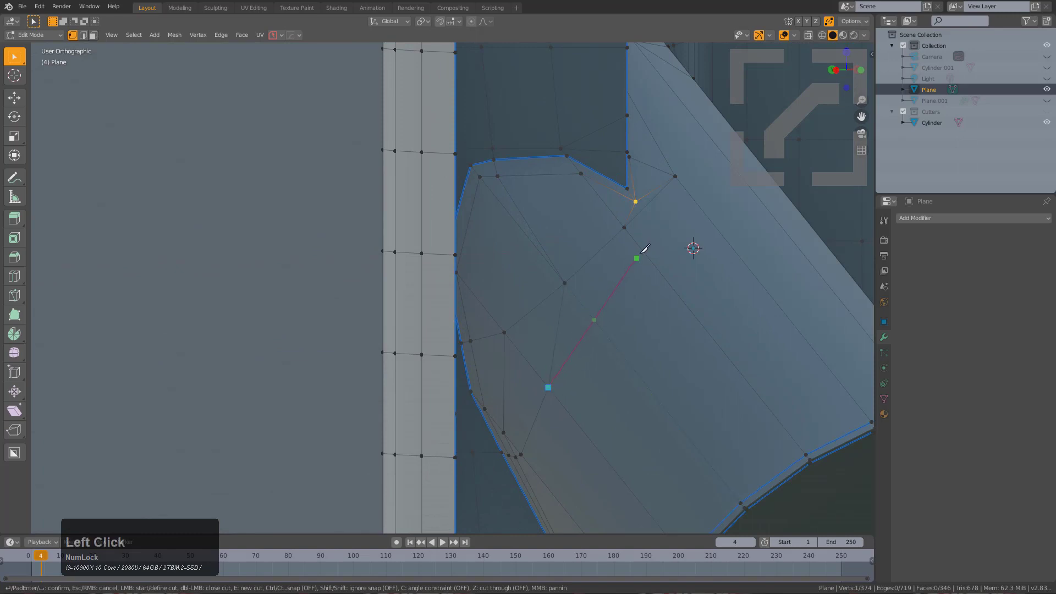
pyautogui.moveTo(697, 197); pyautogui.dragTo(519, 323, button='middle')
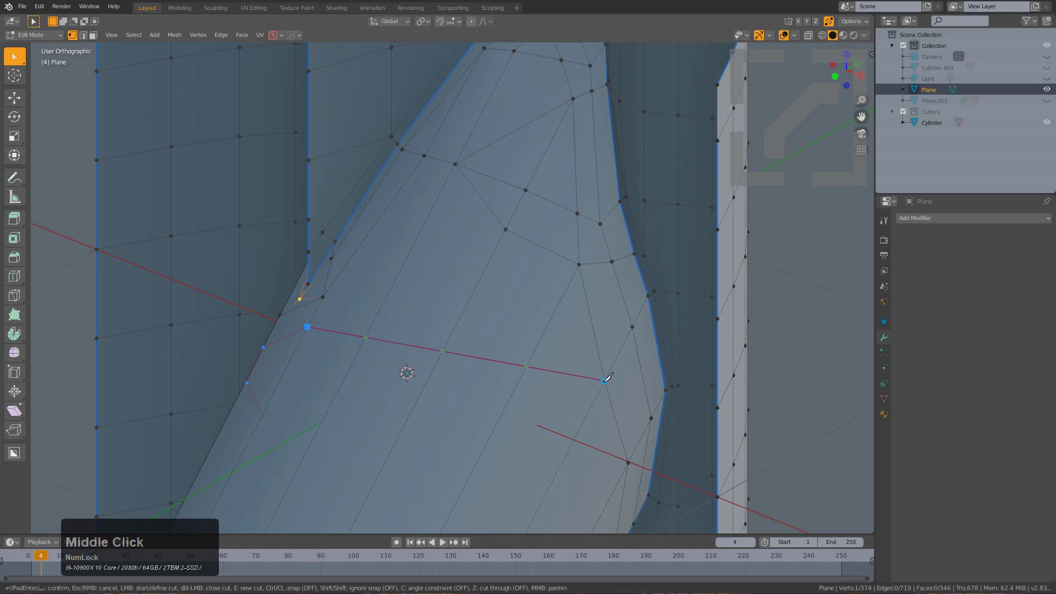
pyautogui.press('KP_Enter')
# Step: Slide the new cut's edge below the notch corner slightly away from the corner
pyautogui.moveTo(605, 380); pyautogui.dragTo(687, 325, button='middle')
pyautogui.scroll(2, 687, 324)
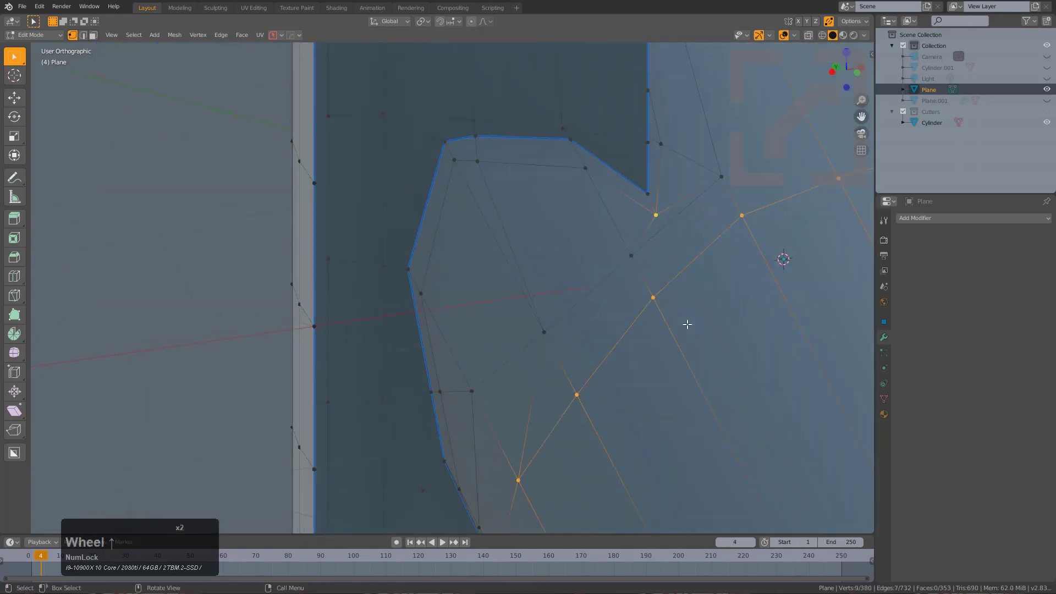
pyautogui.click(653, 287)
pyautogui.press('g')
pyautogui.press('g')
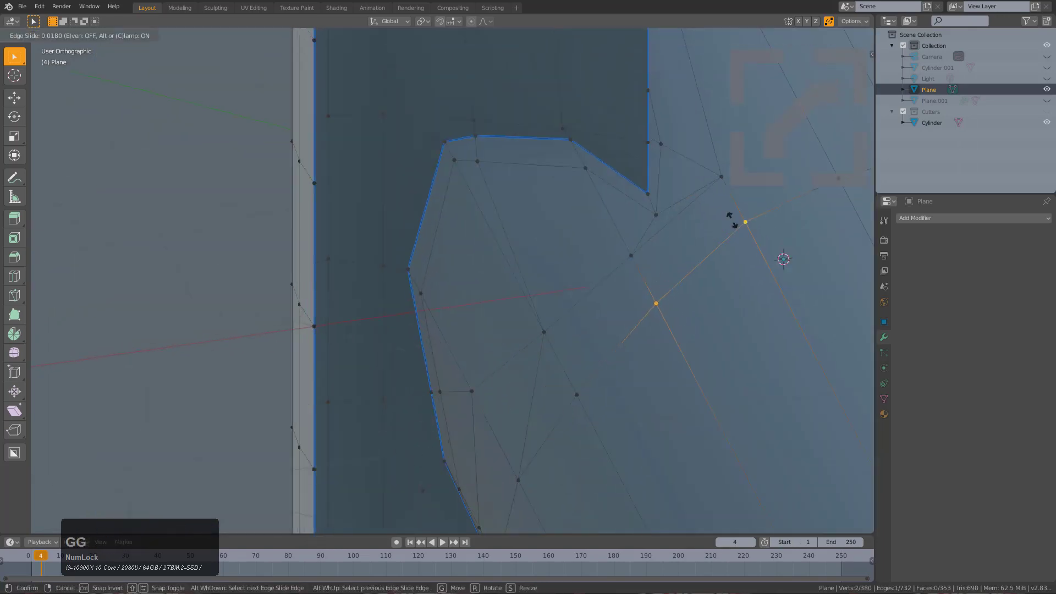
pyautogui.click(732, 221)
# Step: Subdivide the new cut's edge below the notch corner and connect its midpoint to the vertex just under the corner
pyautogui.moveTo(731, 221); pyautogui.dragTo(679, 236, button='middle')
pyautogui.scroll(2, 567, 259)
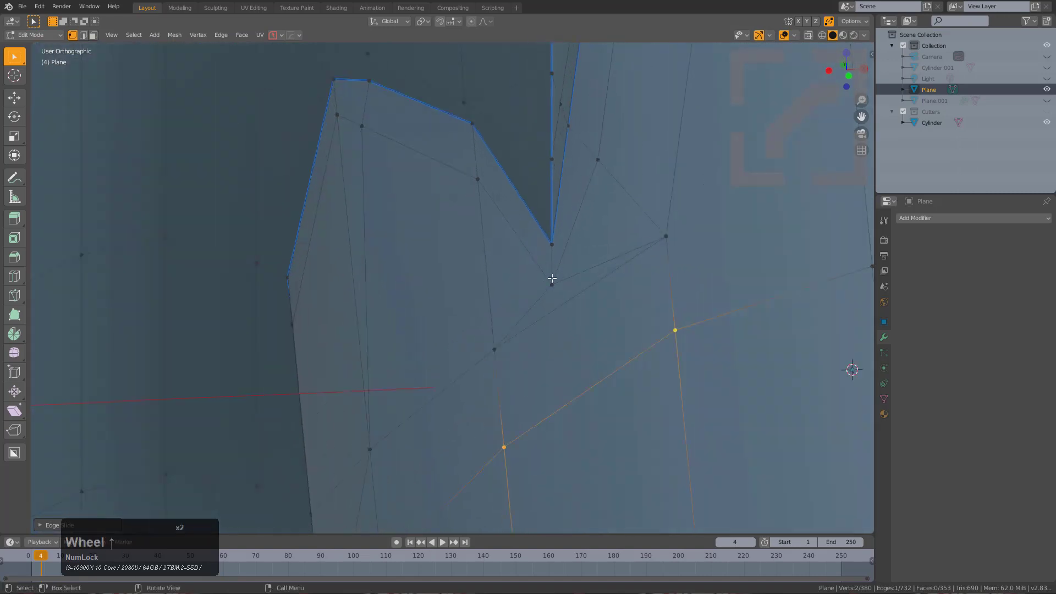
pyautogui.click(551, 278)
pyautogui.press('KP_Decimal')
pyautogui.moveTo(556, 275); pyautogui.dragTo(507, 273, button='middle')
pyautogui.scroll(-1, 518, 333)
pyautogui.scroll(-1, 518, 334)
pyautogui.scroll(3, 497, 215)
pyautogui.scroll(-1, 497, 338)
pyautogui.moveTo(497, 329); pyautogui.dragTo(521, 334, button='middle')
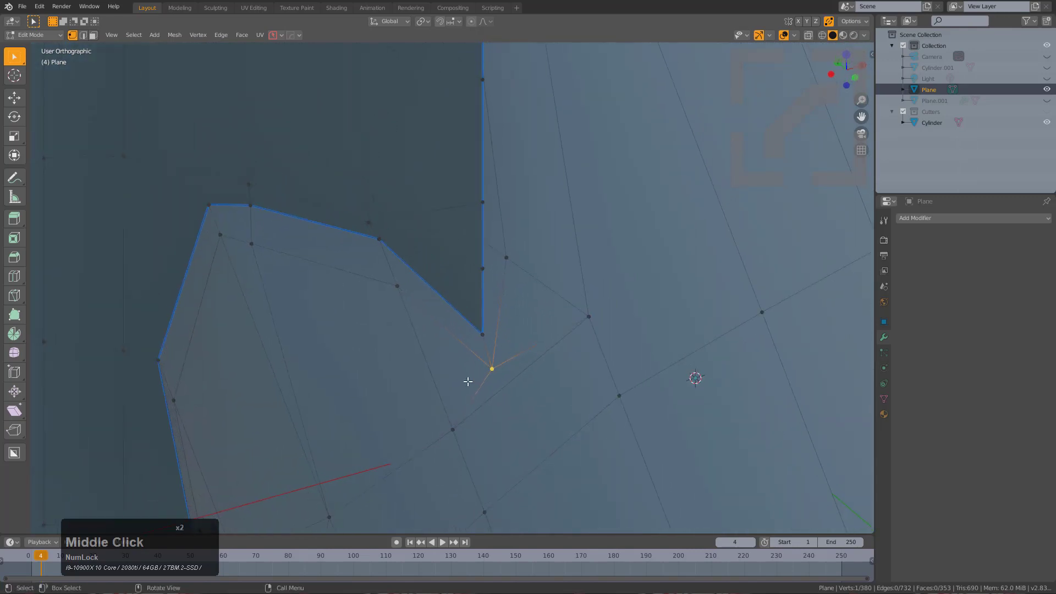
pyautogui.keyDown('shift'); pyautogui.moveTo(517, 423); pyautogui.dragTo(506, 390, button='middle'); pyautogui.keyUp('shift')
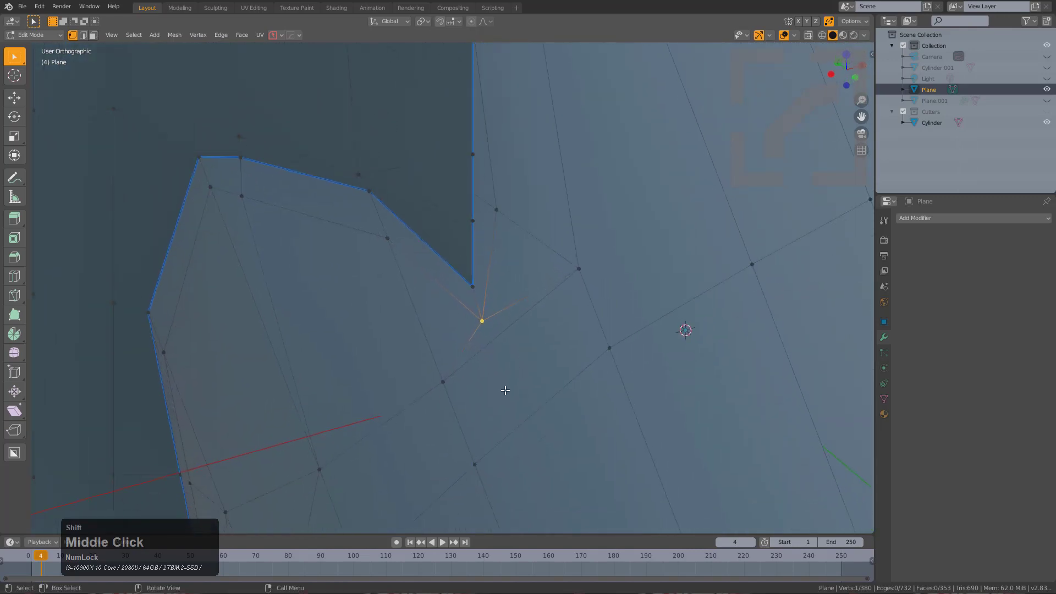
pyautogui.keyDown('shift'); pyautogui.click(620, 366); pyautogui.keyUp('shift')
pyautogui.rightClick(591, 370)
pyautogui.click(563, 292)
pyautogui.click(534, 402)
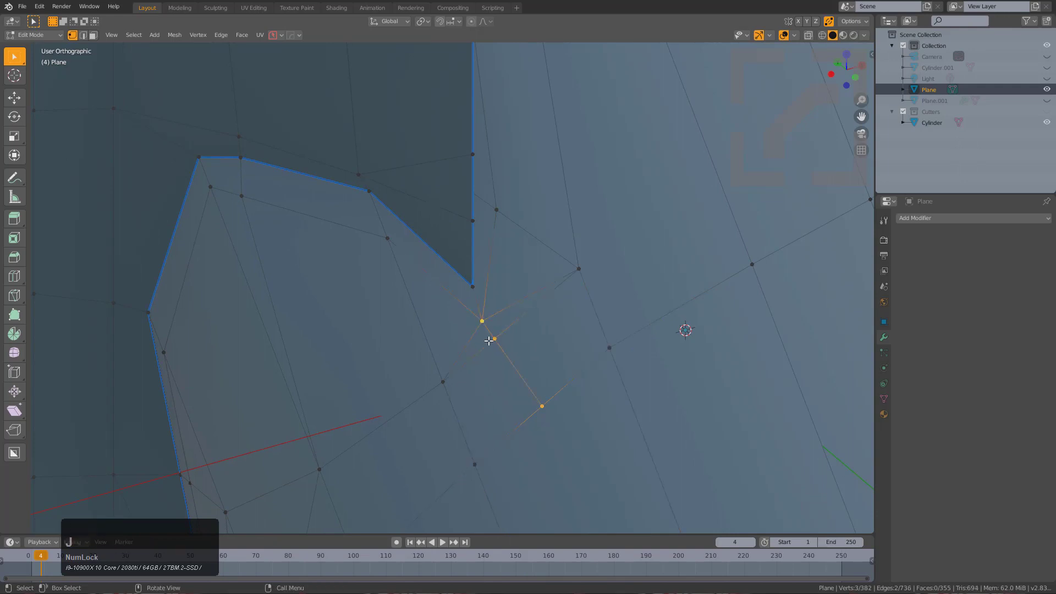
# Step: Try to slide the vertex under the notch corner onto the crossing vertex below it, and undo the slide
pyautogui.press('g')
pyautogui.press('g')
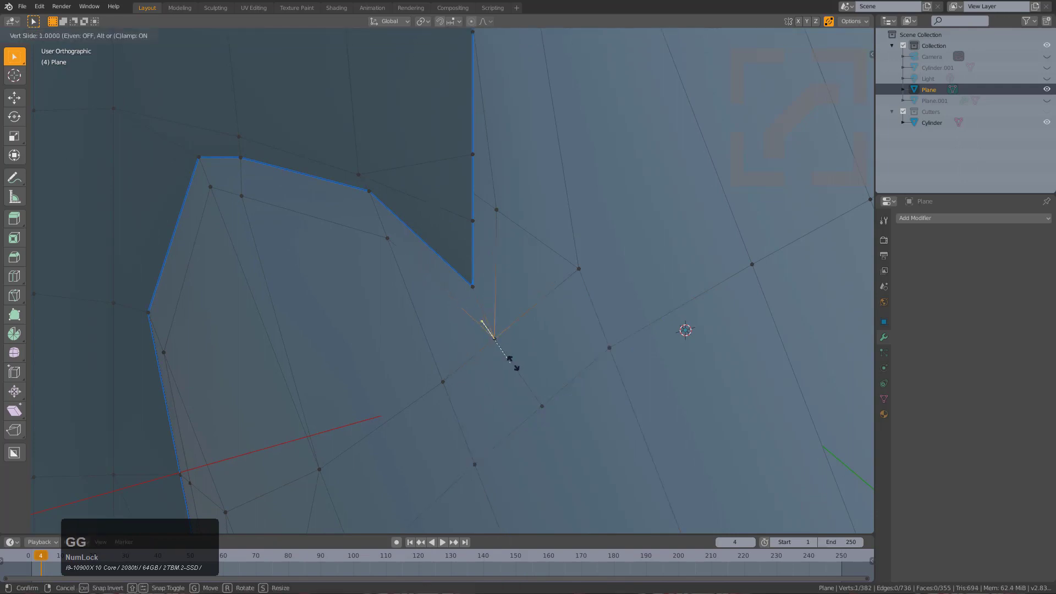
pyautogui.click(476, 354)
pyautogui.press('a')
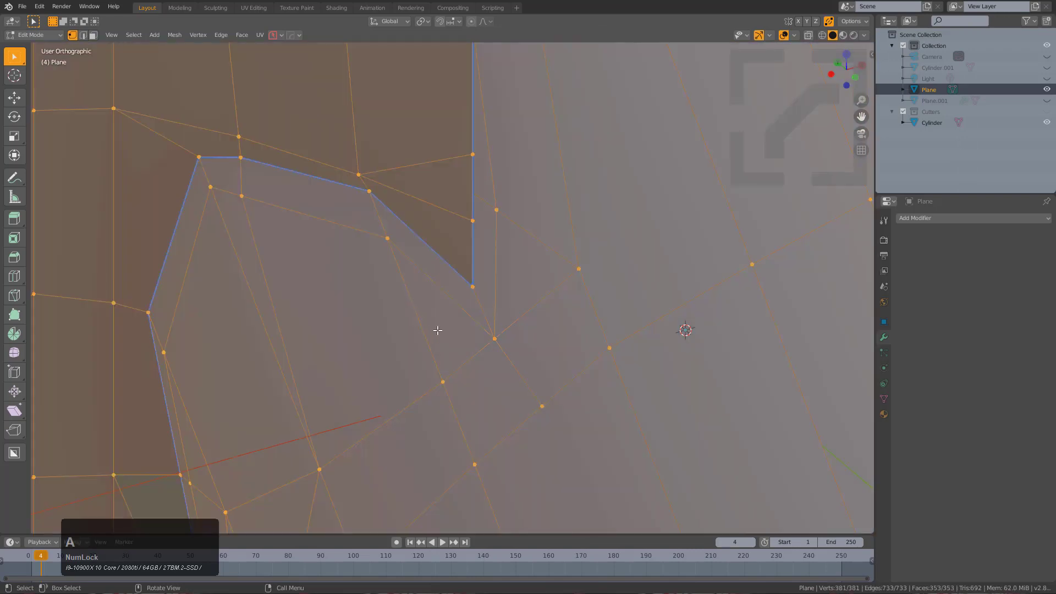
pyautogui.hotkey('ctrl', 'z')
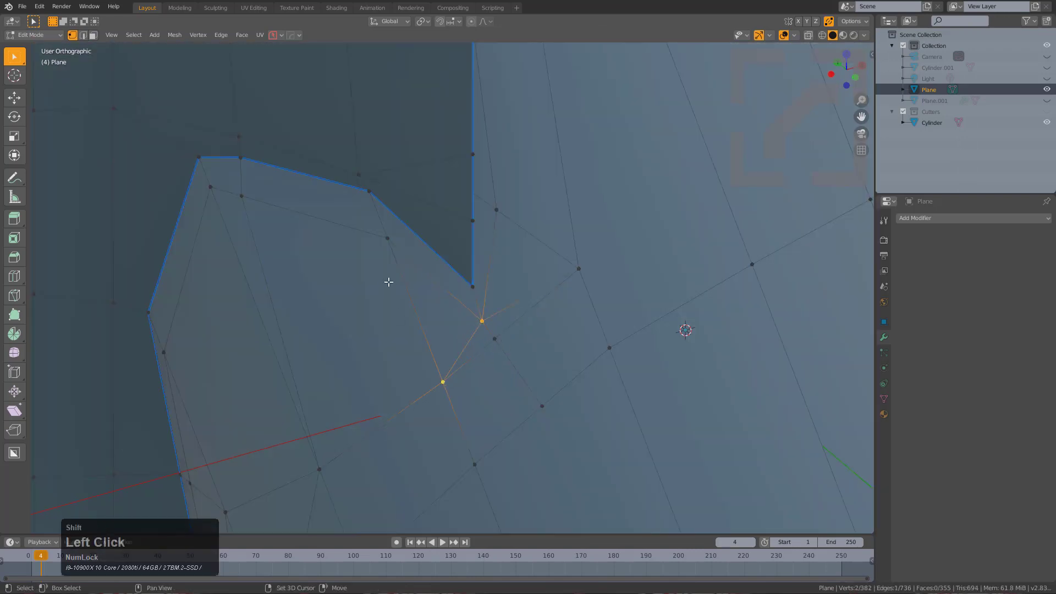
# Step: Join the triangles around the vertices just below the notch corner into two quads, one on each side
pyautogui.keyDown('shift'); pyautogui.click(389, 242); pyautogui.keyUp('shift')
pyautogui.keyDown('shift'); pyautogui.click(495, 337); pyautogui.keyUp('shift')
pyautogui.press('f')
pyautogui.click(482, 321)
pyautogui.keyDown('shift'); pyautogui.click(578, 267); pyautogui.keyUp('shift')
pyautogui.keyDown('shift'); pyautogui.click(495, 338); pyautogui.keyUp('shift')
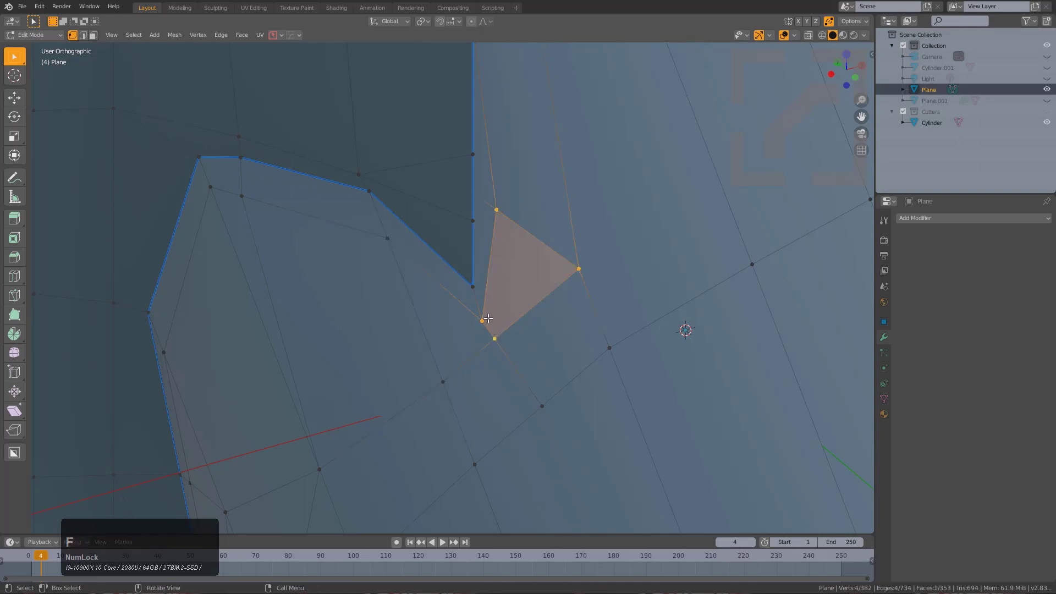
pyautogui.hotkey('alt', 'a')
pyautogui.hotkey('ctrl', 'r')
pyautogui.rightClick(485, 331)
pyautogui.scroll(-2, 380, 321)
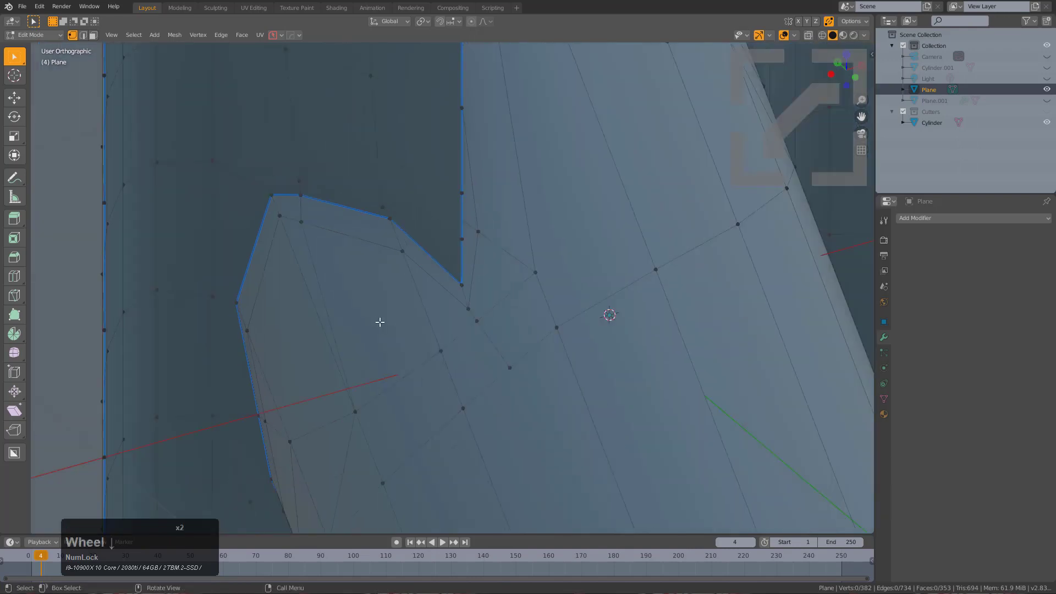
pyautogui.moveTo(379, 320); pyautogui.dragTo(407, 306, button='middle')
pyautogui.keyDown('shift'); pyautogui.moveTo(257, 295); pyautogui.dragTo(468, 314, button='middle'); pyautogui.keyUp('shift')
pyautogui.moveTo(468, 314); pyautogui.dragTo(430, 242, button='middle')
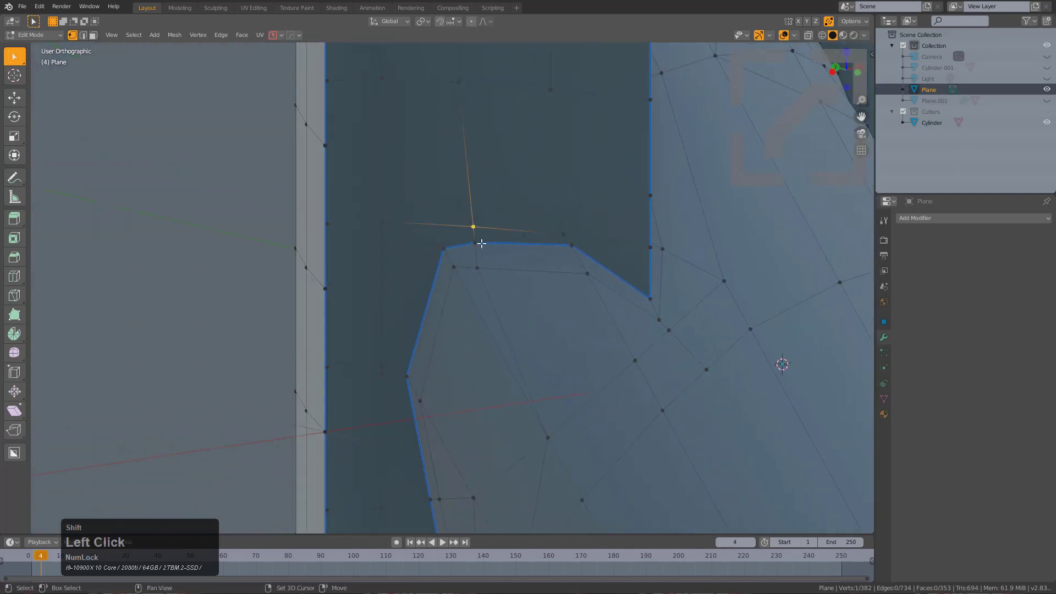
pyautogui.press('g')
pyautogui.press('g')
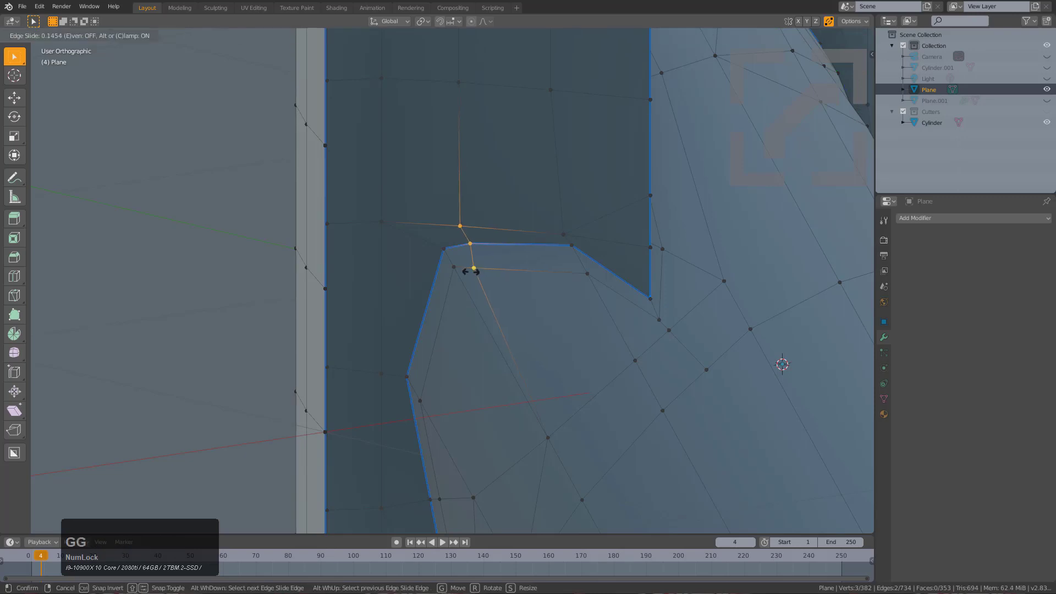
pyautogui.rightClick(470, 271)
# Step: Try to slide the short crossing edges at the top of the side lobe onto the neighbouring corner vertices, and undo the slide
pyautogui.click(381, 221)
pyautogui.moveTo(382, 221); pyautogui.dragTo(421, 280, button='middle')
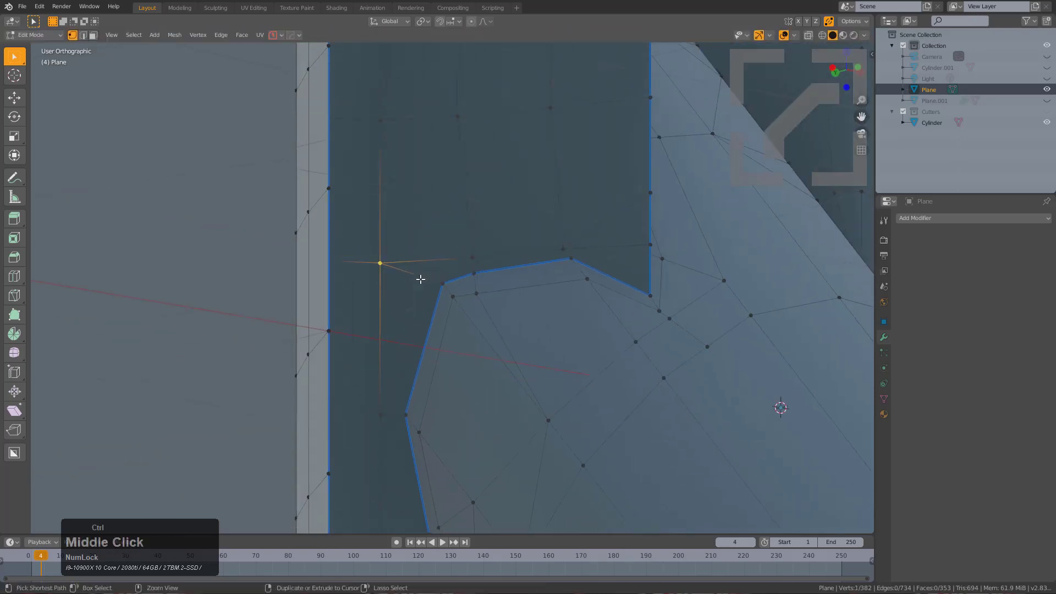
pyautogui.hotkey('ctrl', 'r')
pyautogui.scroll(3, 421, 279)
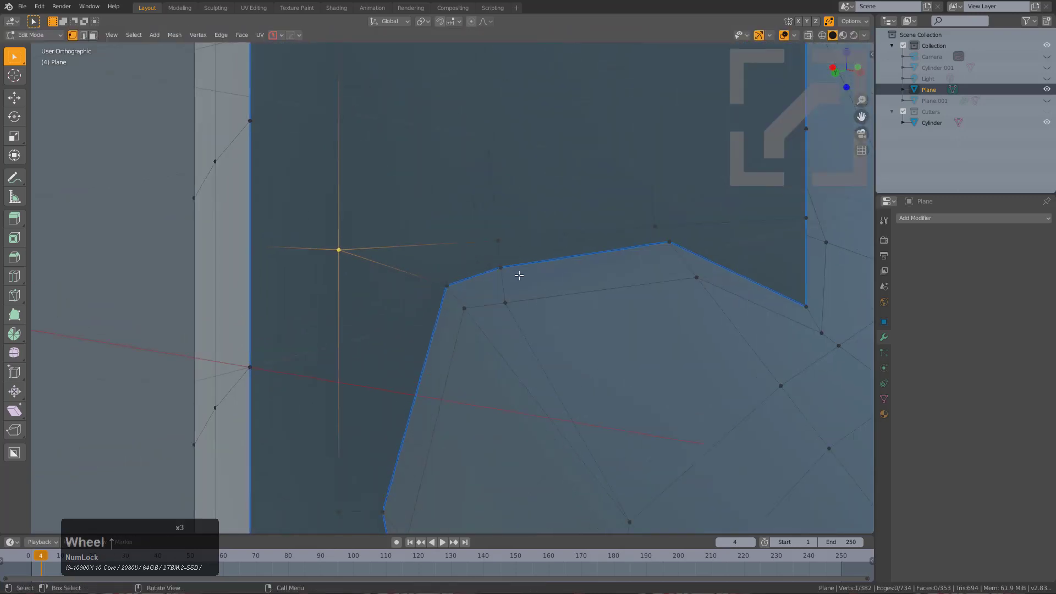
pyautogui.keyDown('shift'); pyautogui.click(498, 245); pyautogui.keyUp('shift')
pyautogui.press('g')
pyautogui.press('g')
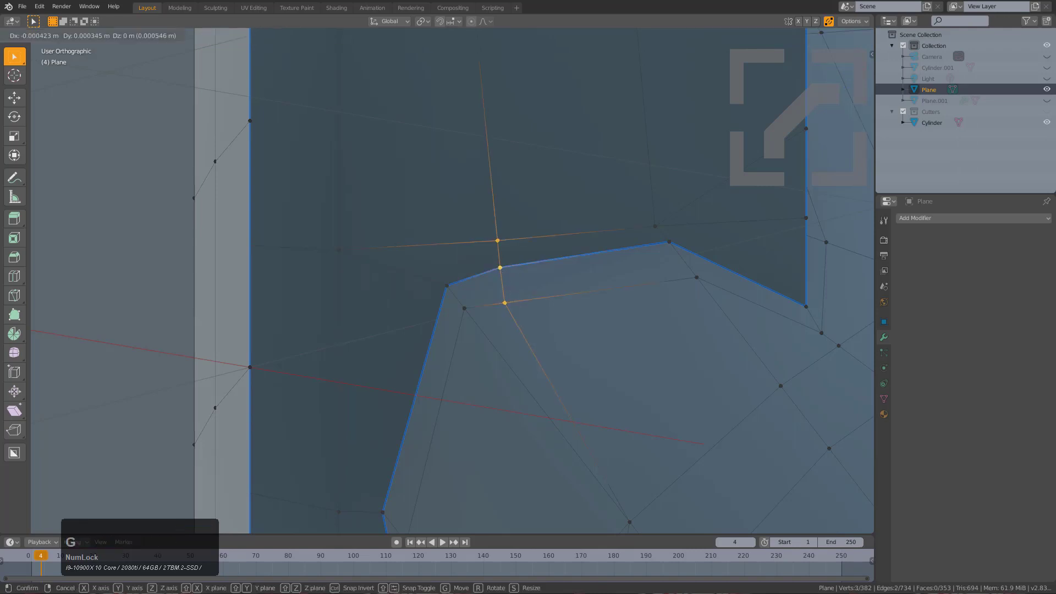
pyautogui.click(359, 312)
pyautogui.hotkey('ctrl', 'r')
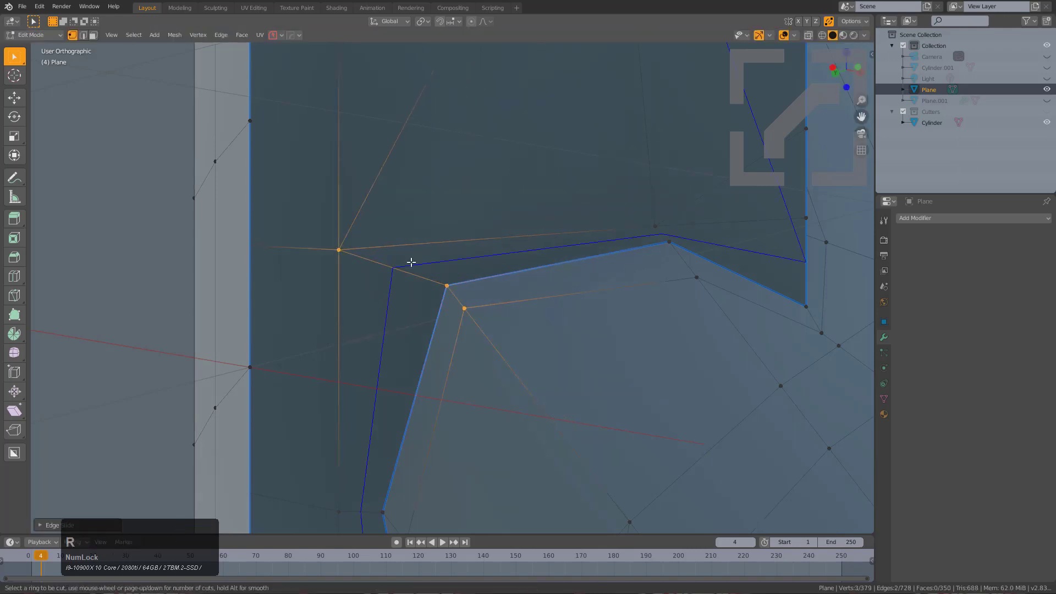
pyautogui.press('Escape')
pyautogui.hotkey('ctrl', 'z')
# Step: Knife-cut edges above the side lobe's rim, joining the wall vertices on both sides through the vertical edge between them
pyautogui.scroll(-2, 509, 189)
pyautogui.scroll(2, 462, 221)
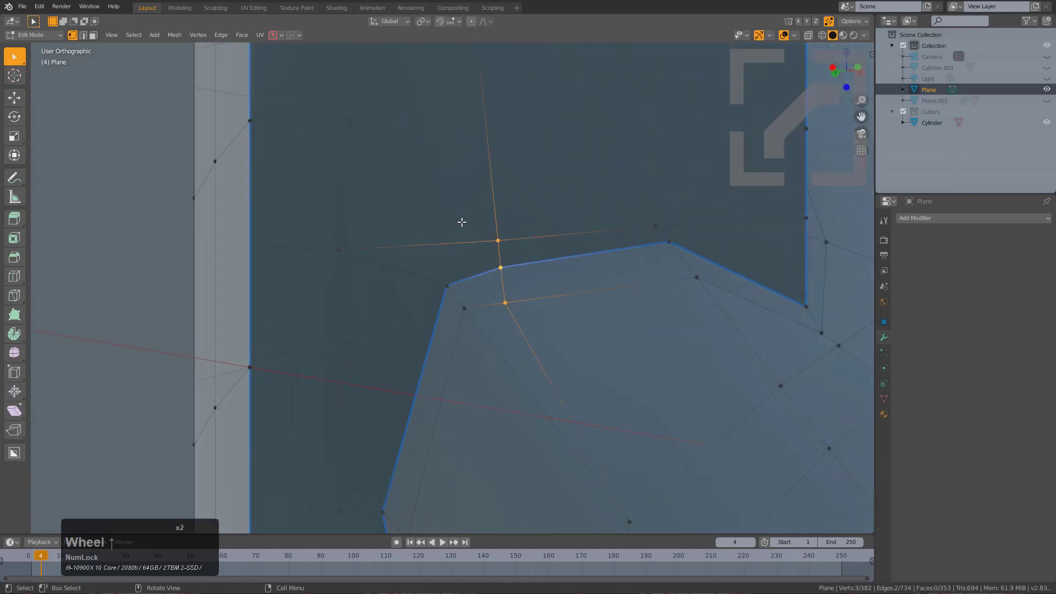
pyautogui.press('k')
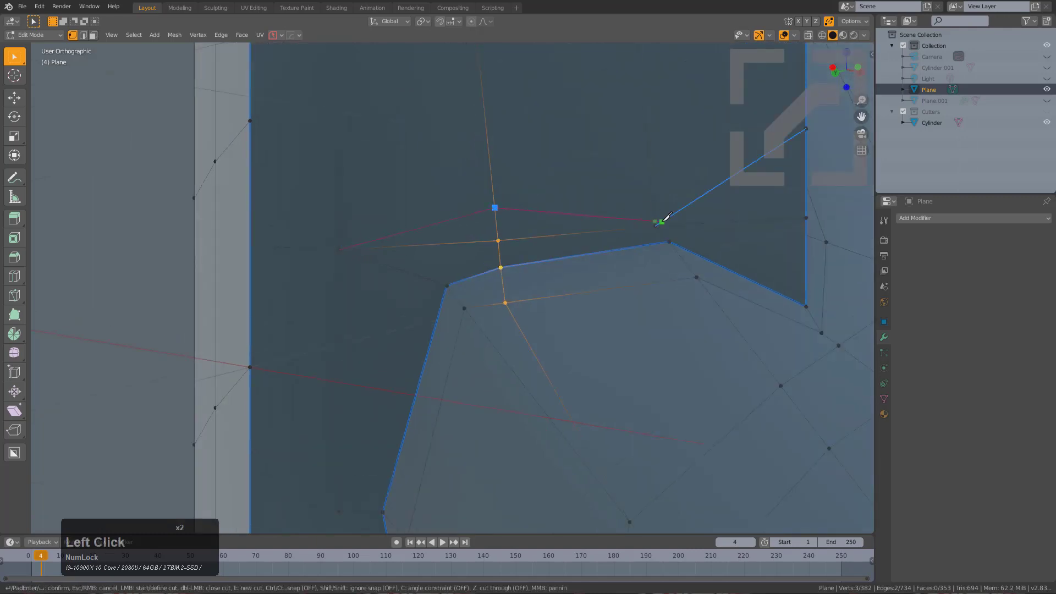
pyautogui.press('KP_Enter')
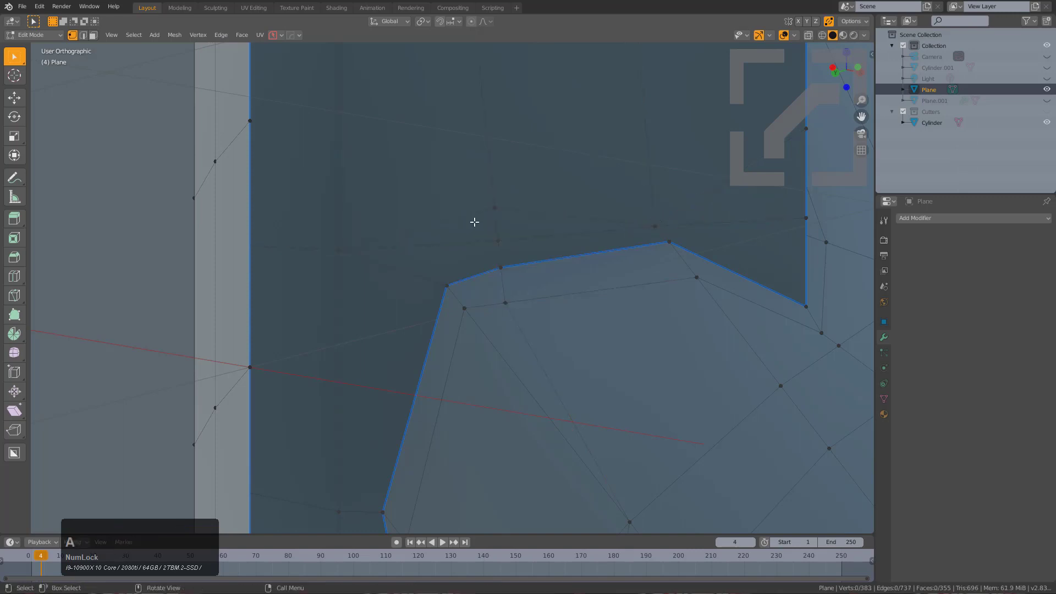
# Step: Slide the short crossing edges below the new cut onto the side lobe's corner vertices to merge them
pyautogui.keyDown('shift'); pyautogui.click(498, 240); pyautogui.keyUp('shift')
pyautogui.press('g')
pyautogui.press('g')
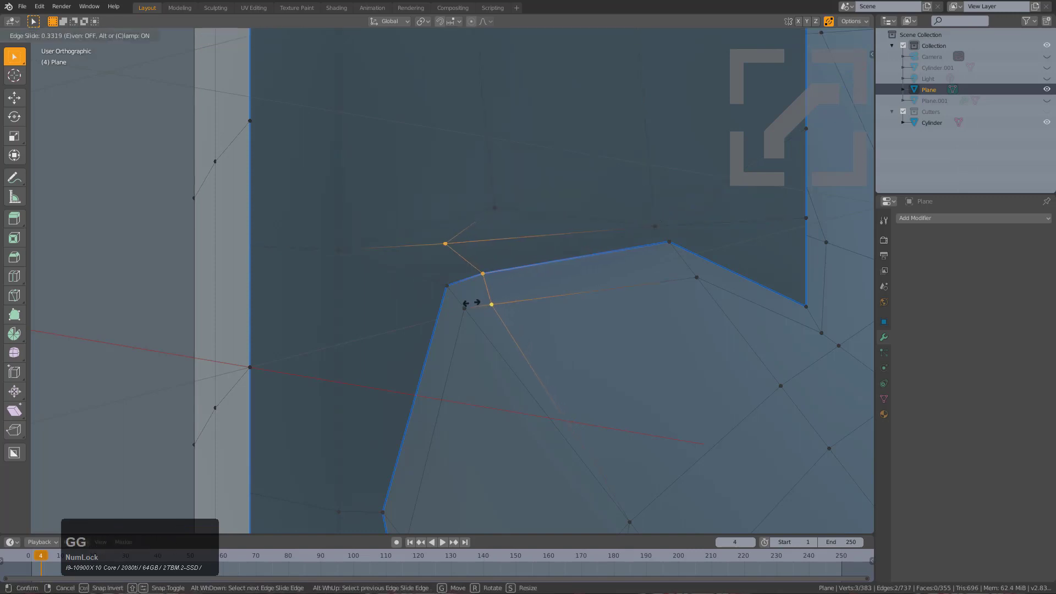
pyautogui.click(331, 313)
pyautogui.hotkey('alt', 'a')
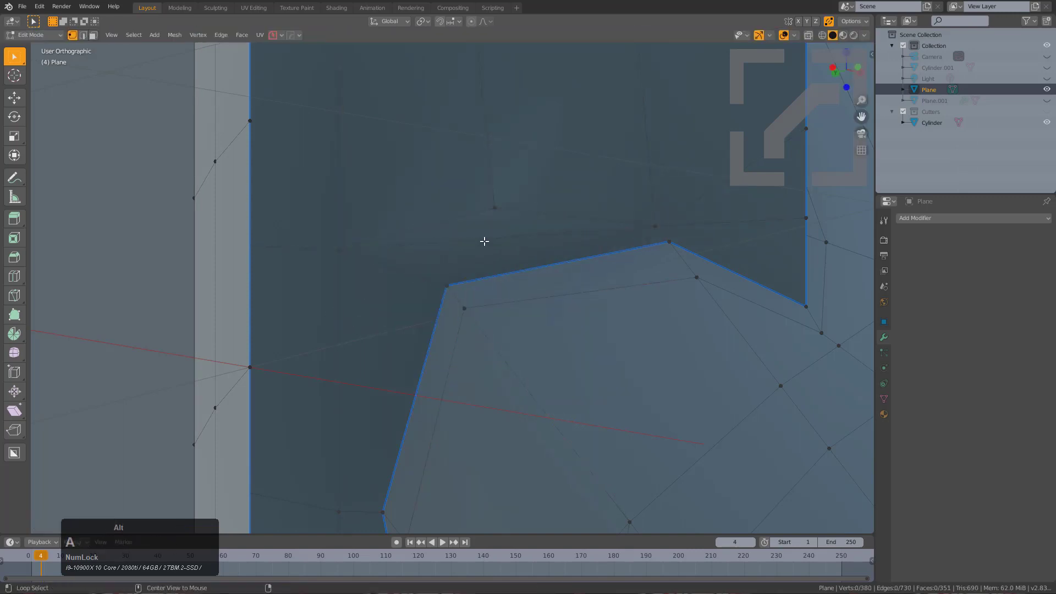
pyautogui.click(494, 212)
pyautogui.scroll(-2, 519, 281)
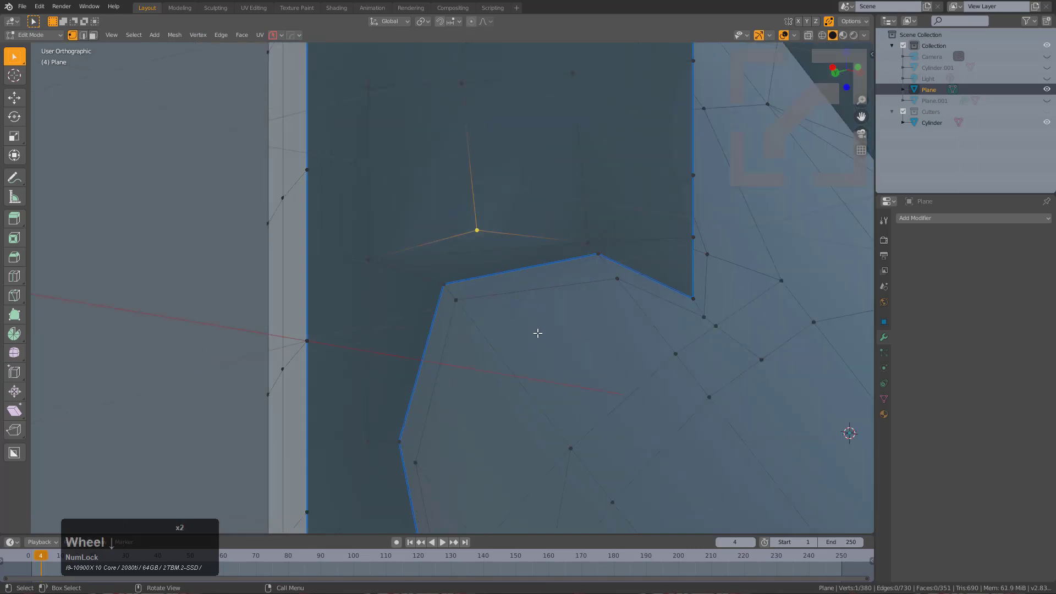
pyautogui.keyDown('shift'); pyautogui.scroll(-3, 551, 366); pyautogui.keyUp('shift')
pyautogui.scroll(-1, 541, 394)
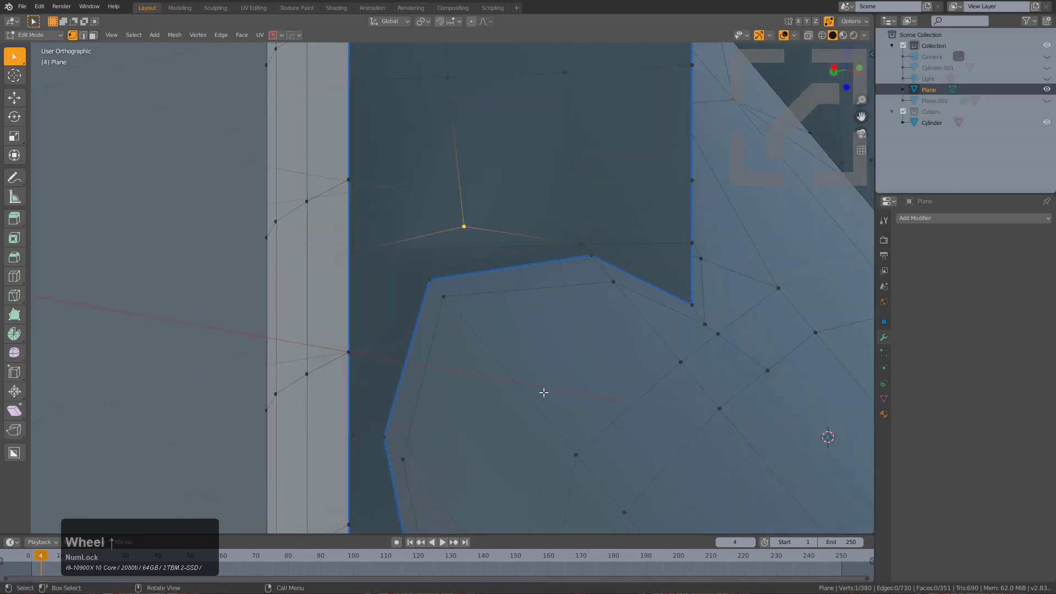
pyautogui.moveTo(543, 389); pyautogui.dragTo(499, 308, button='middle')
# Step: Undo the merging edge slide and the knife cut above the side lobe
pyautogui.hotkey('ctrl', 'z')
pyautogui.hotkey('ctrl', 'z')
pyautogui.hotkey('ctrl', 'z')
# Step: Slide the vertex just above the side lobe's rim, and slide the matching inner vertex slightly away from the lobe's corner
pyautogui.press('g')
pyautogui.click(492, 220)
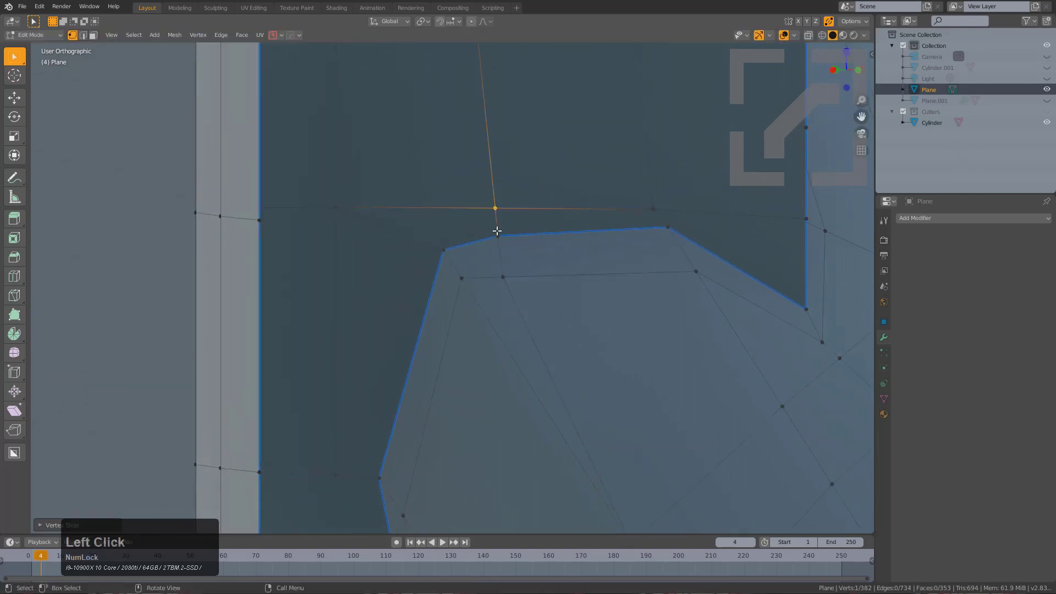
pyautogui.scroll(-1, 506, 282)
pyautogui.press('a')
pyautogui.click(495, 279)
pyautogui.press('g')
pyautogui.press('g')
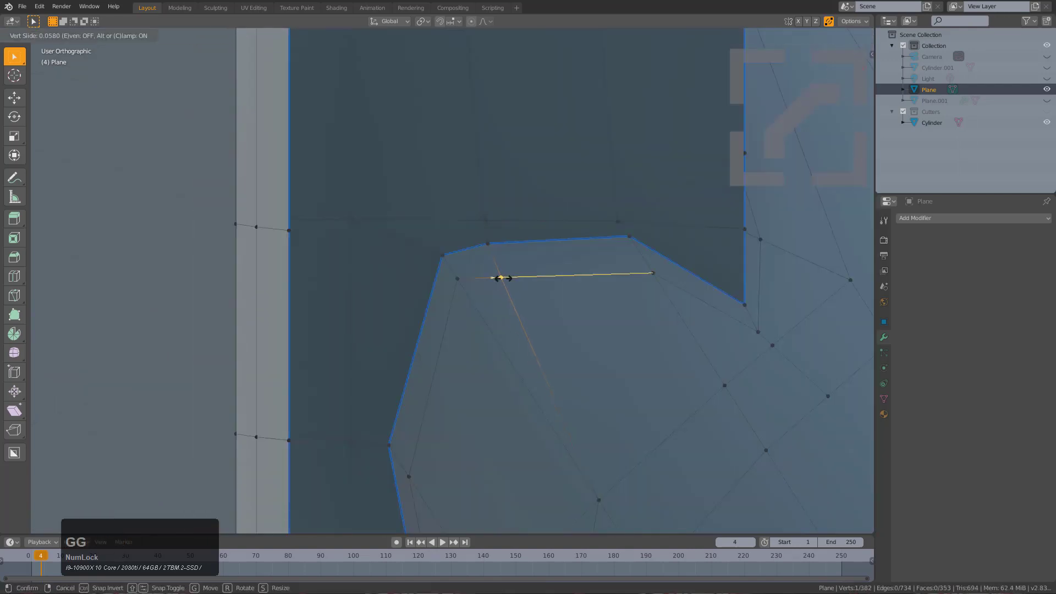
pyautogui.click(503, 278)
# Step: Examine the whole mesh in Object Mode, switching X-ray on and off
pyautogui.scroll(-6, 526, 299)
pyautogui.press('Tab')
pyautogui.moveTo(556, 319); pyautogui.dragTo(513, 346, button='middle')
pyautogui.scroll(-3, 528, 336)
pyautogui.hotkey('alt', 'z')
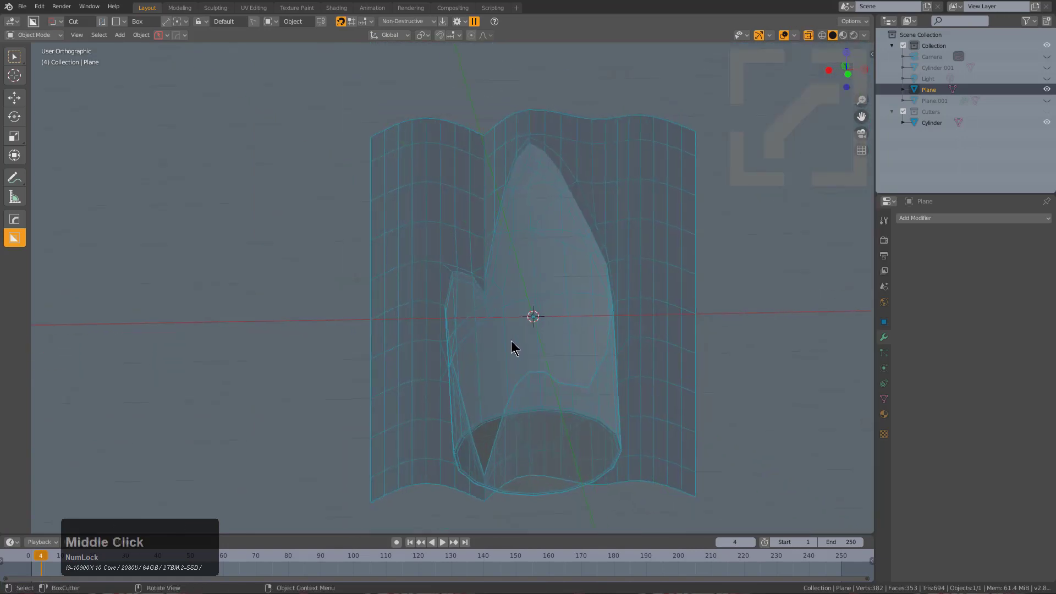
pyautogui.hotkey('alt', 'z')
pyautogui.moveTo(559, 372); pyautogui.dragTo(572, 363, button='middle')
# Step: Choose a different studio light for the viewport shading and change its rotation
pyautogui.click(865, 35)
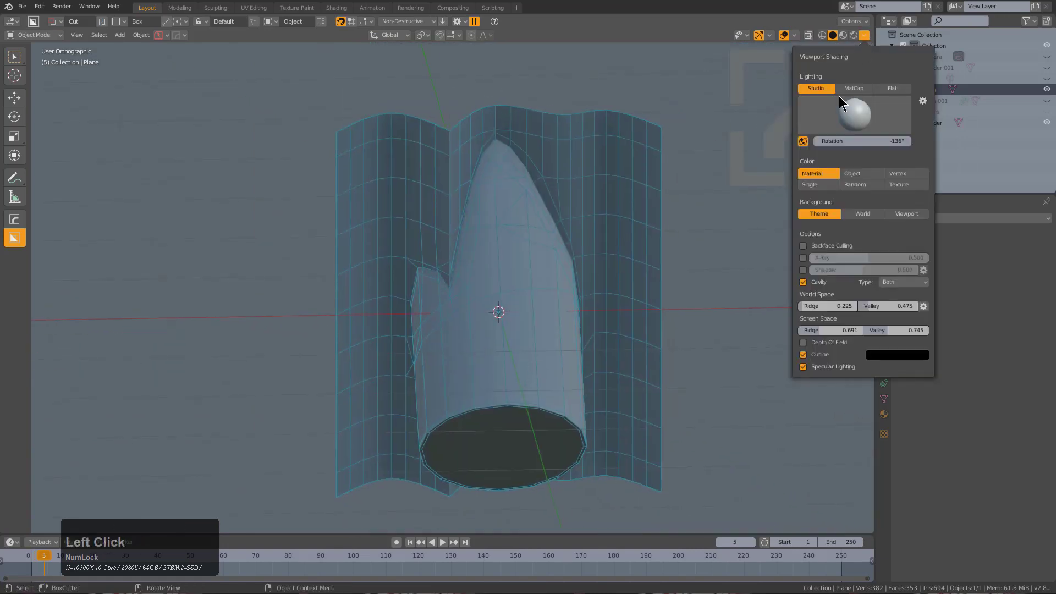
pyautogui.click(849, 108)
pyautogui.click(760, 151)
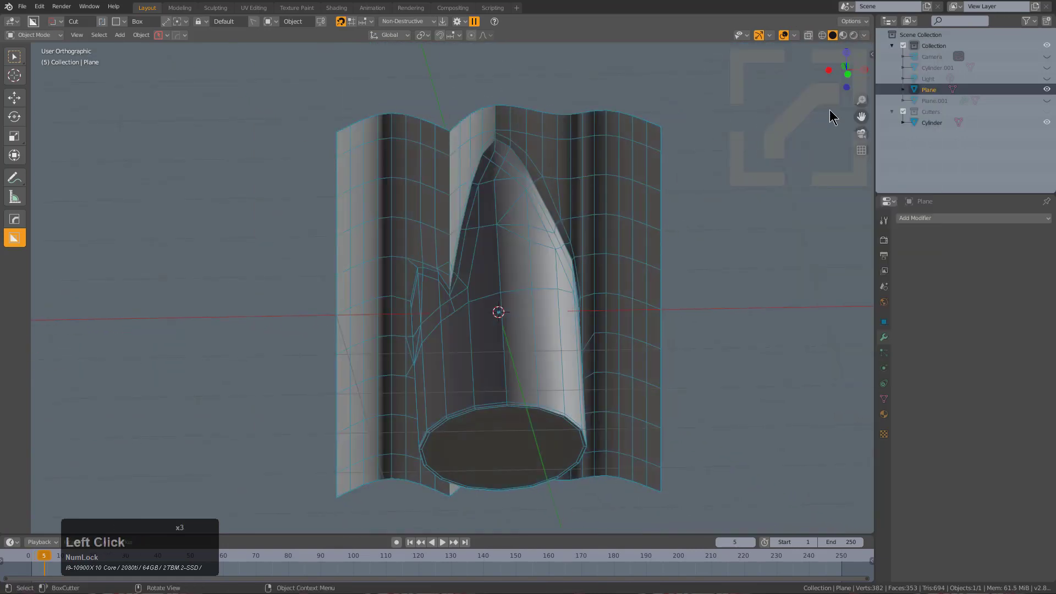
pyautogui.click(865, 35)
pyautogui.rightClick(867, 141)
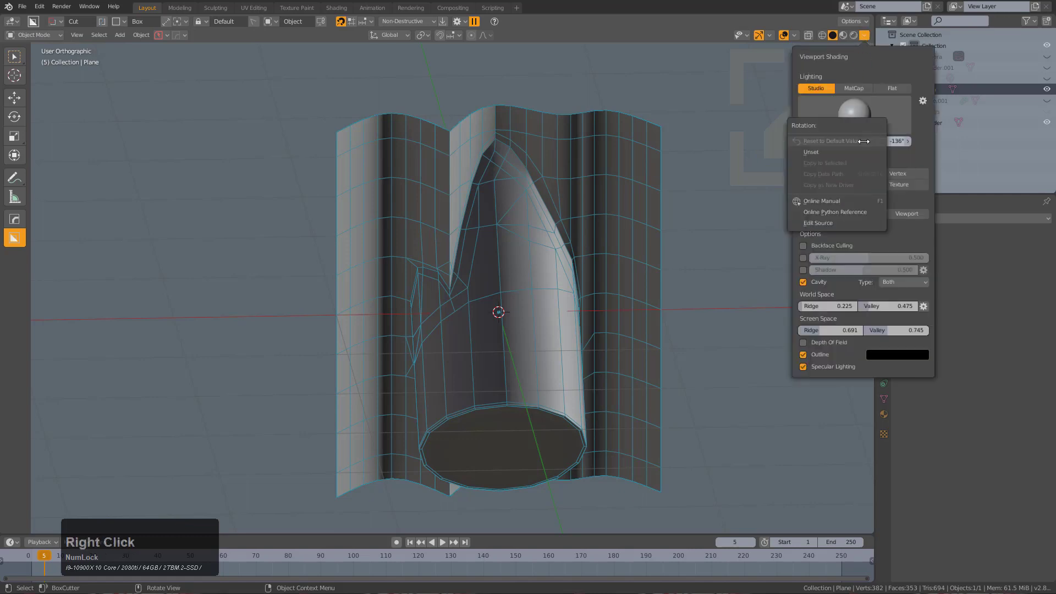
pyautogui.click(868, 140)
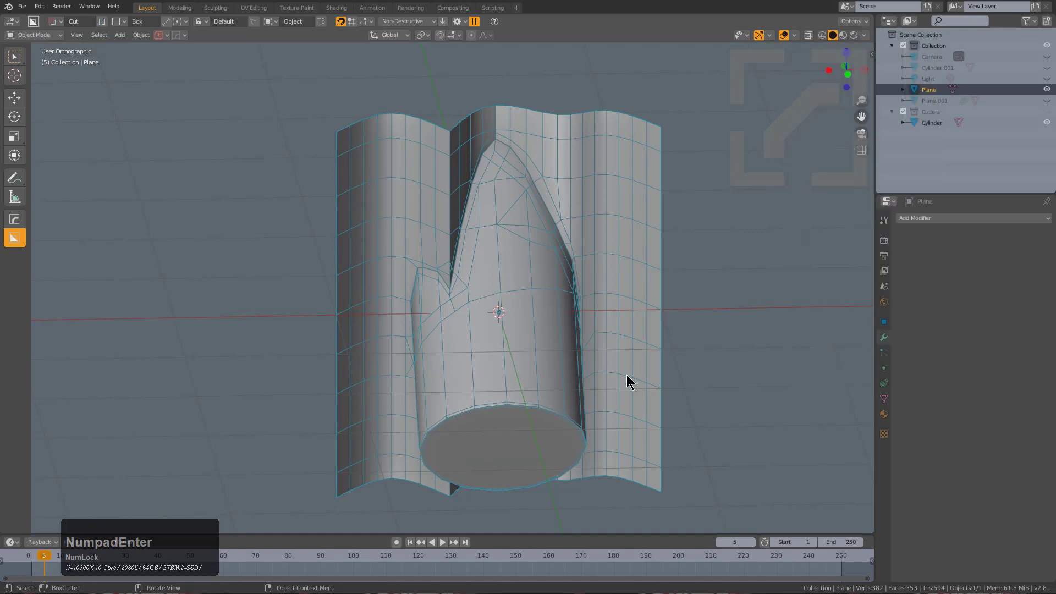
# Step: Examine the edge flow around the opening and across the curved inner surface in Edit Mode and Object Mode
pyautogui.moveTo(627, 378)
pyautogui.mouseDown(button='middle')
pyautogui.moveTo(609, 358)
pyautogui.moveTo(461, 342)
pyautogui.moveTo(501, 337)
pyautogui.mouseUp(button='middle')
pyautogui.press('KP_1')
pyautogui.press('KP_5')
pyautogui.press('KP_5')
pyautogui.moveTo(485, 165); pyautogui.dragTo(493, 158, button='middle')
pyautogui.press('Tab')
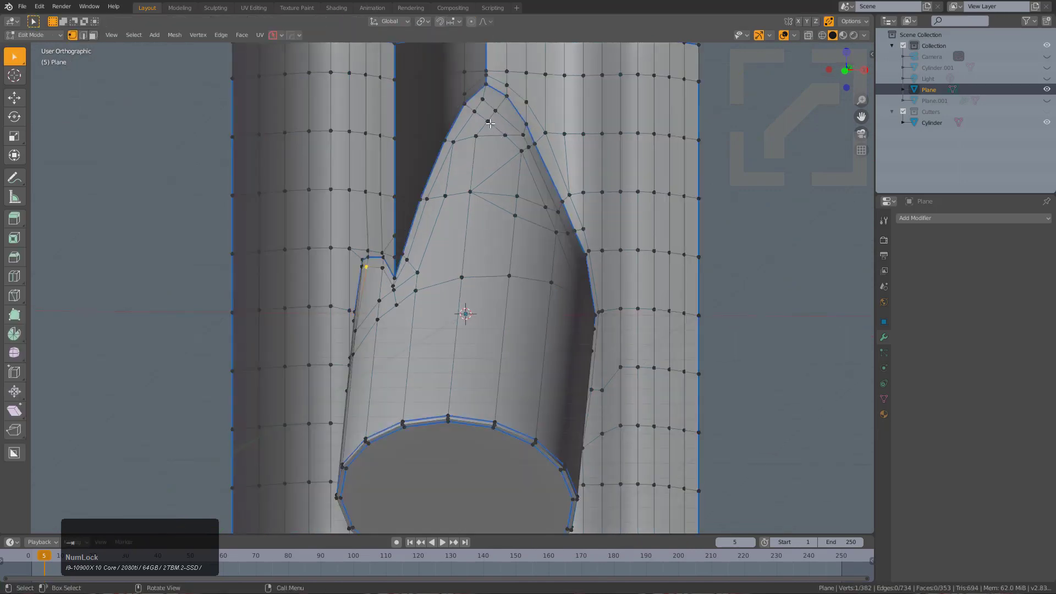
pyautogui.hotkey('ctrl', 'r')
pyautogui.moveTo(502, 385); pyautogui.dragTo(552, 398, button='middle')
pyautogui.scroll(-2, 552, 399)
pyautogui.press('Tab')
pyautogui.moveTo(568, 351); pyautogui.dragTo(531, 365, button='middle')
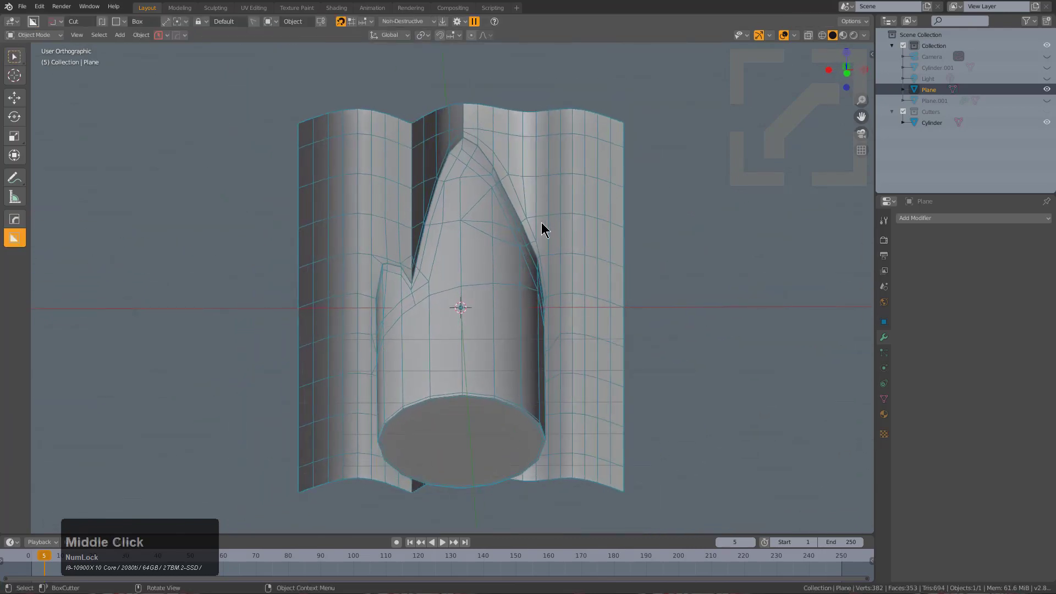
# Step: Slide the wall vertex beside the opening's upper slanted rim slightly upward along its edge
pyautogui.scroll(2, 541, 223)
pyautogui.press('Tab')
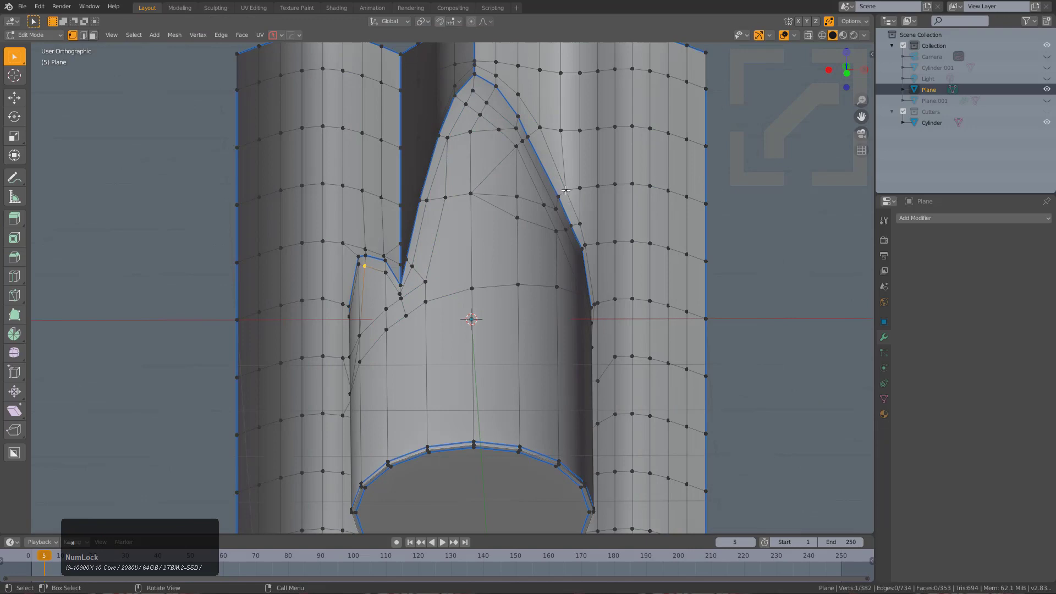
pyautogui.click(566, 190)
pyautogui.press('g')
pyautogui.press('g')
pyautogui.click(558, 180)
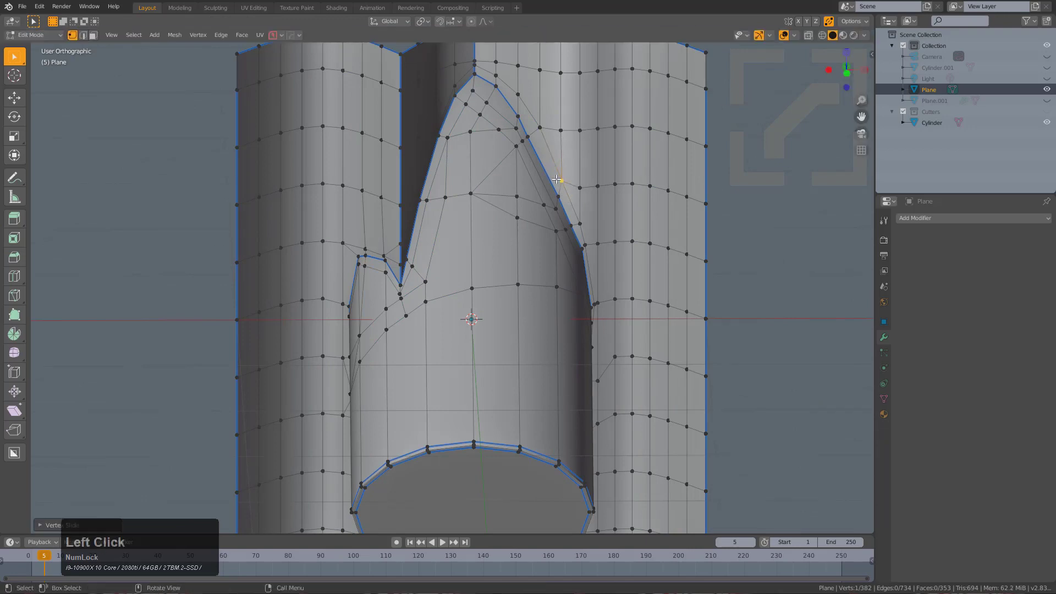
# Step: Add a Catmull-Clark subdivision modifier with viewport level 2 to the Plane and hide the overlays
pyautogui.press('Tab')
pyautogui.moveTo(578, 261); pyautogui.dragTo(450, 266, button='middle')
pyautogui.scroll(-3, 559, 236)
pyautogui.press('KP_1')
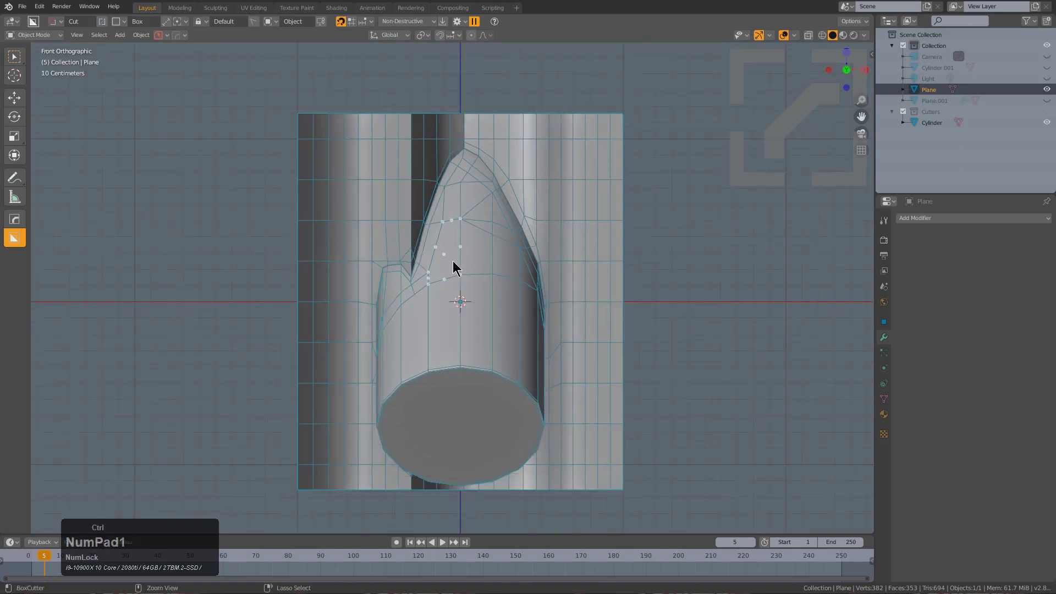
pyautogui.hotkey('ctrl', '1')
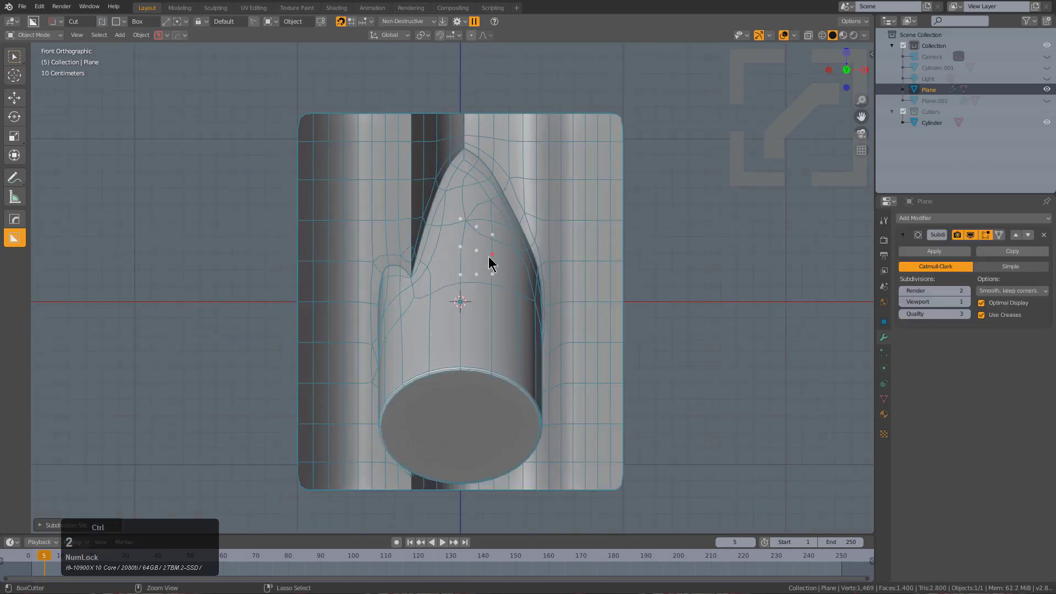
pyautogui.press('v')
pyautogui.click(493, 258)
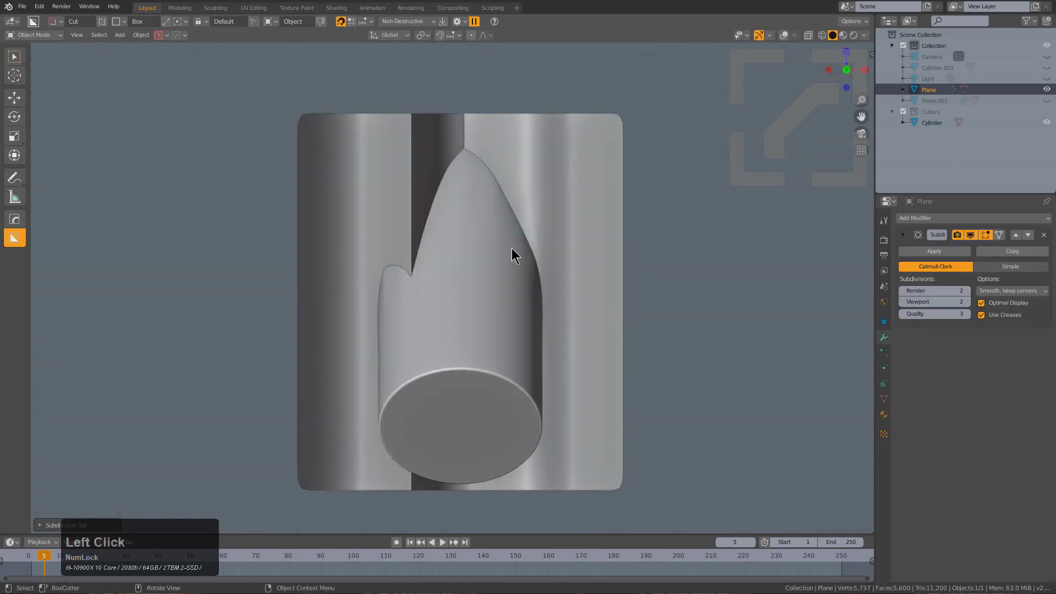
# Step: Show the overlays in Edit Mode and unmark the creased vertical ridge above the opening's apex
pyautogui.scroll(2, 512, 253)
pyautogui.moveTo(510, 258)
pyautogui.mouseDown(button='middle')
pyautogui.moveTo(583, 231)
pyautogui.moveTo(545, 266)
pyautogui.moveTo(503, 278)
pyautogui.moveTo(504, 387)
pyautogui.moveTo(502, 250)
pyautogui.mouseUp(button='middle')
pyautogui.press('Tab')
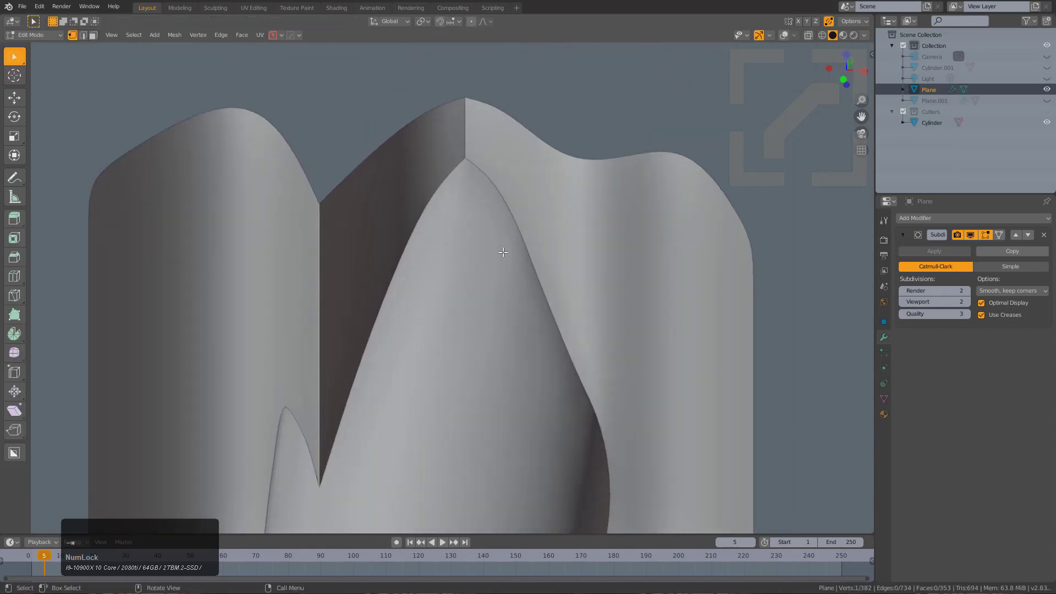
pyautogui.scroll(2, 486, 179)
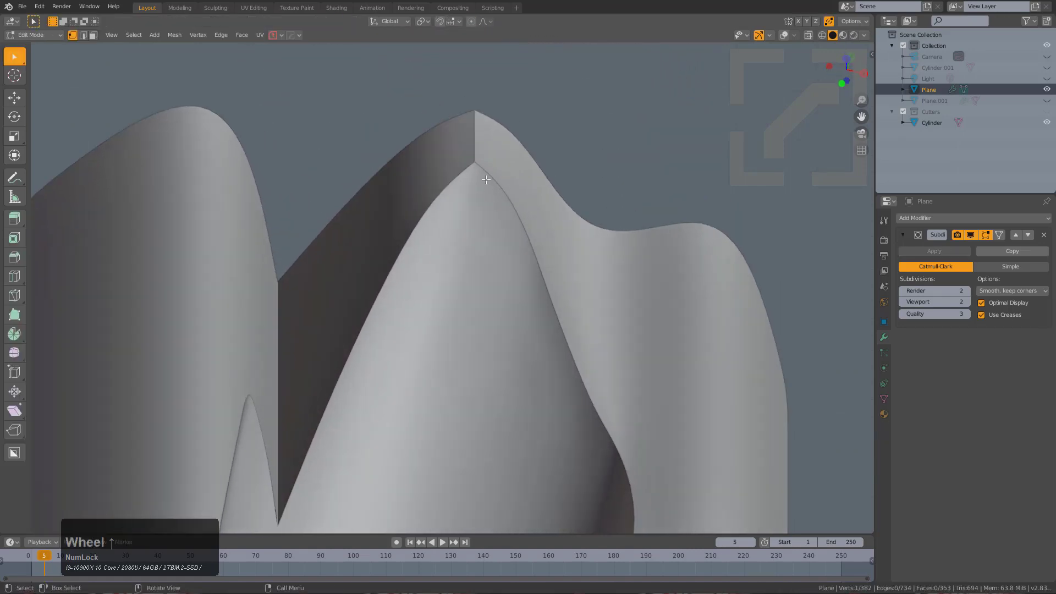
pyautogui.click(785, 36)
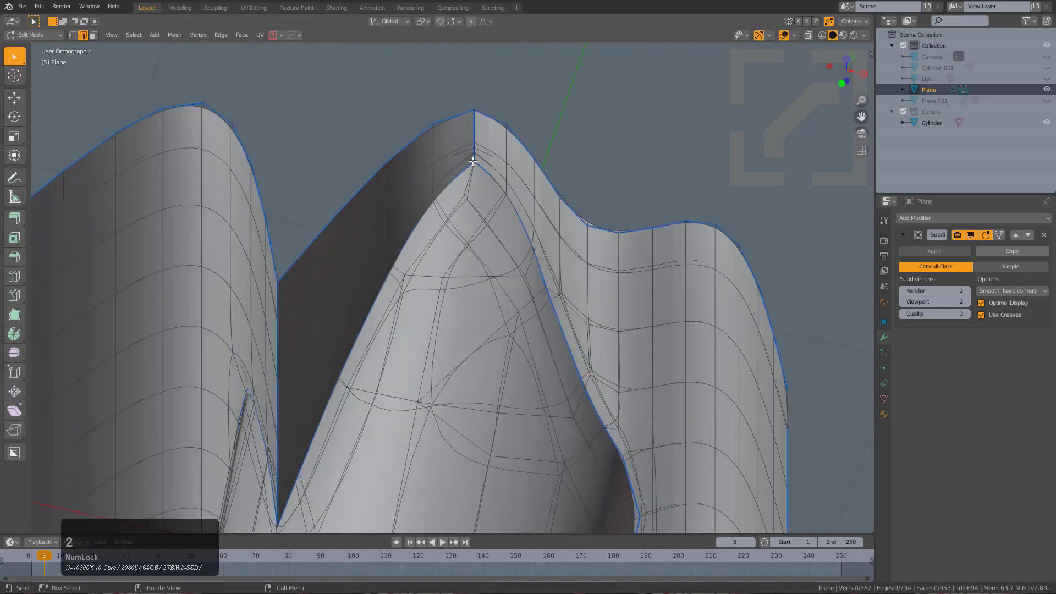
pyautogui.click(473, 161)
pyautogui.keyDown('shift'); pyautogui.moveTo(472, 161); pyautogui.dragTo(489, 270, button='middle'); pyautogui.keyUp('shift')
pyautogui.scroll(5, 488, 270)
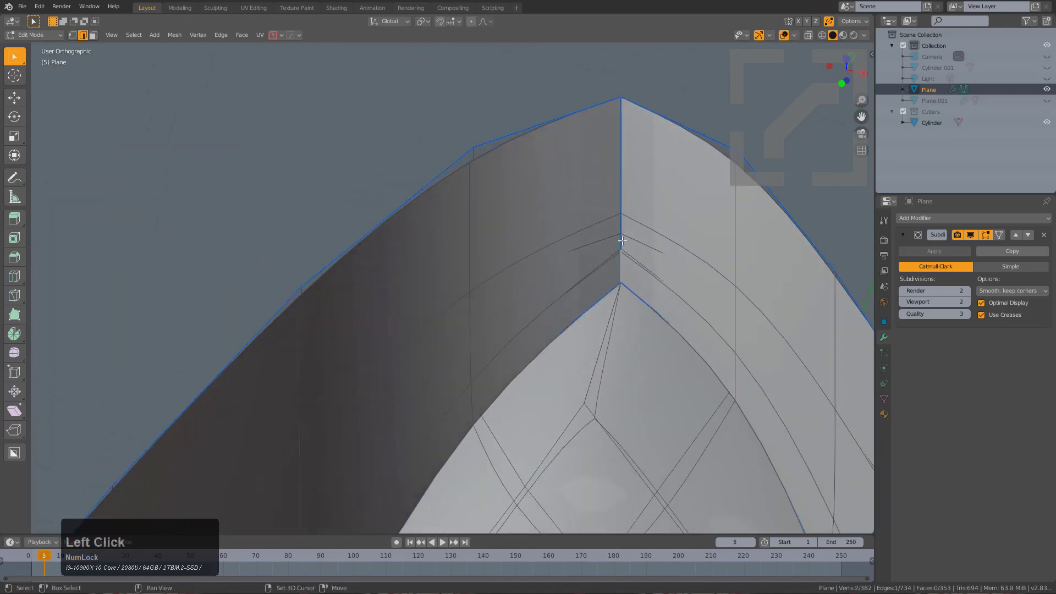
pyautogui.press('q')
pyautogui.click(664, 193)
pyautogui.scroll(-8, 665, 193)
pyautogui.hotkey('alt', 'a')
# Step: Unmark the creased rim where the round opening meets the curved wall, and view the smoothed object from the front without overlays
pyautogui.moveTo(572, 385); pyautogui.dragTo(586, 294, button='middle')
pyautogui.keyDown('shift'); pyautogui.moveTo(558, 490); pyautogui.dragTo(478, 347, button='middle'); pyautogui.keyUp('shift')
pyautogui.scroll(2, 556, 116)
pyautogui.keyDown('shift'); pyautogui.moveTo(555, 116); pyautogui.dragTo(503, 253, button='middle'); pyautogui.keyUp('shift')
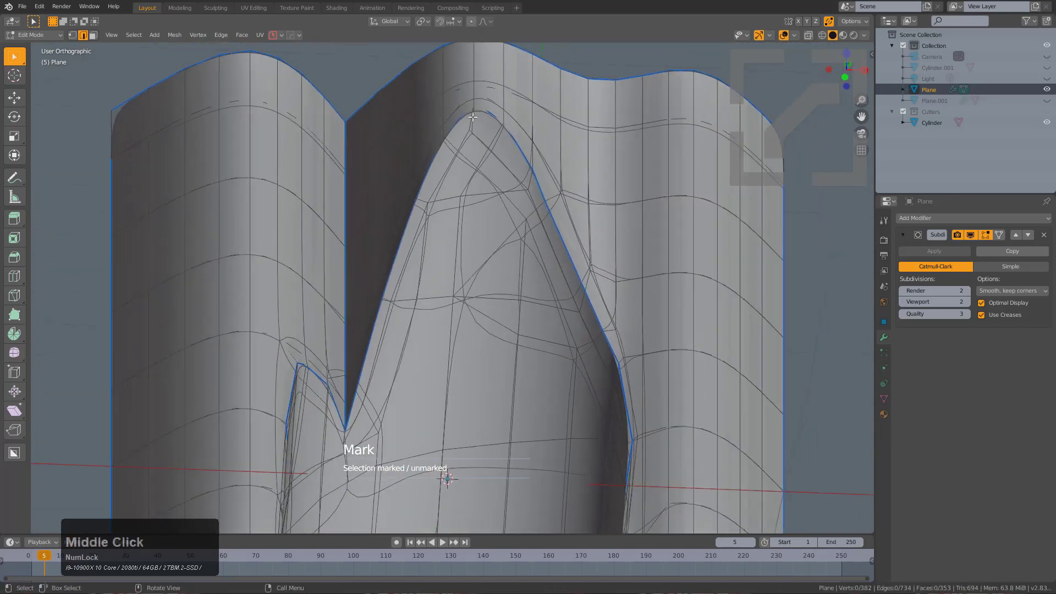
pyautogui.moveTo(529, 214); pyautogui.dragTo(558, 252, button='middle')
pyautogui.press('q')
pyautogui.scroll(-3, 571, 204)
pyautogui.press('Tab')
pyautogui.press('q')
pyautogui.click(562, 254)
pyautogui.scroll(-2, 558, 252)
pyautogui.press('KP_1')
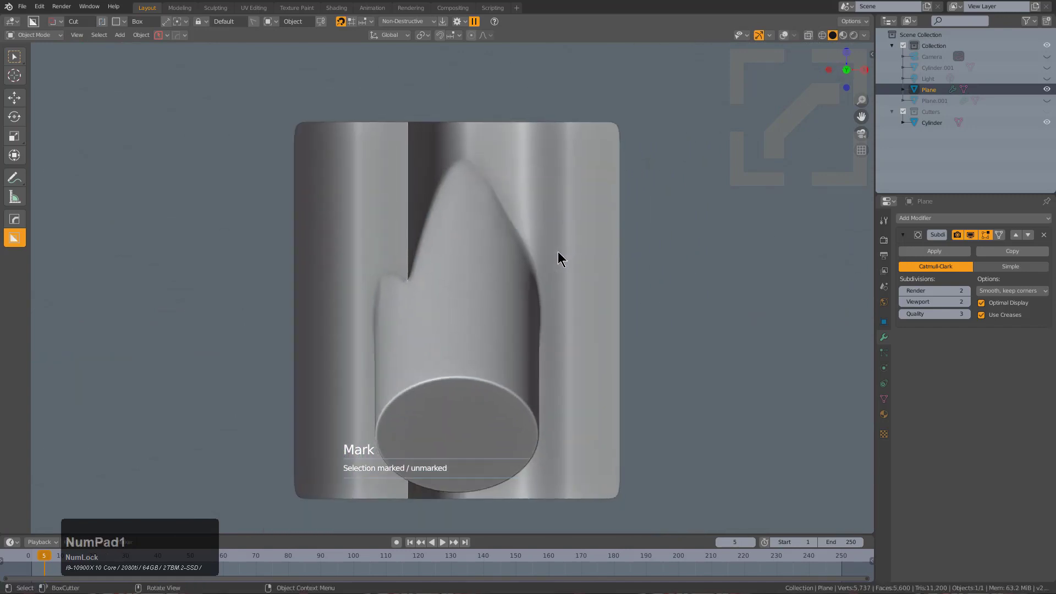
# Step: Show the overlays in Edit Mode and mark the Plane's remaining outer border edges as sharp to keep the corners square
pyautogui.press('Tab')
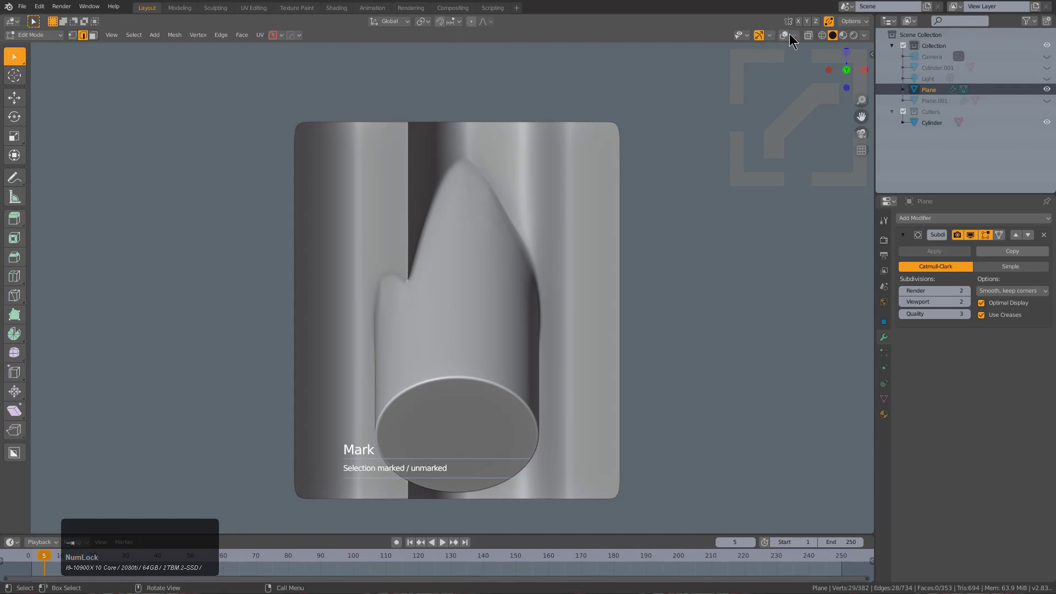
pyautogui.click(789, 35)
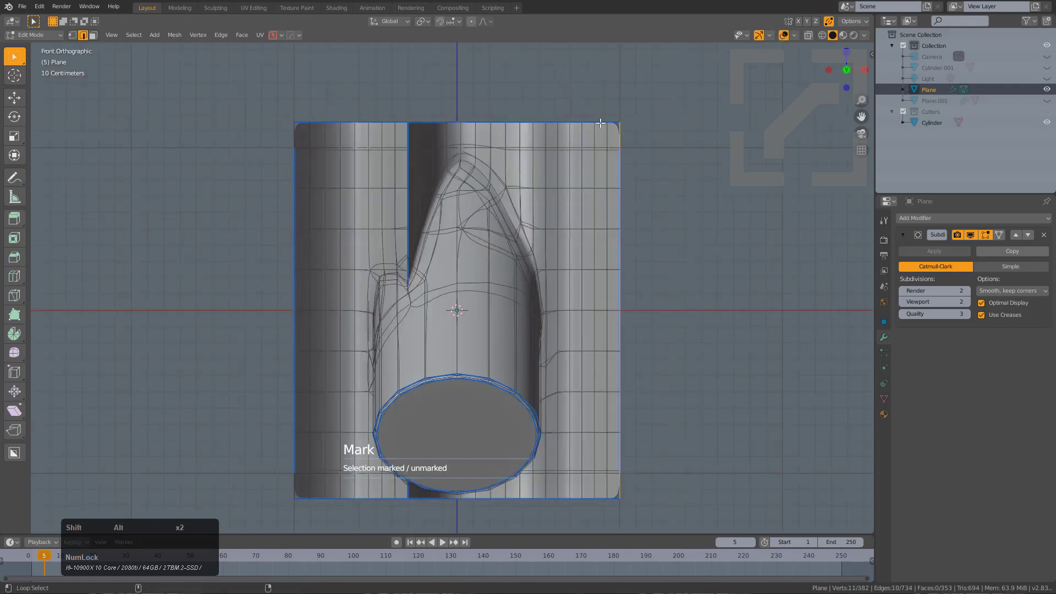
pyautogui.keyDown('alt'); pyautogui.keyDown('shift'); pyautogui.doubleClick(338, 502); pyautogui.keyUp('shift'); pyautogui.keyUp('alt')
pyautogui.press('q')
pyautogui.click(589, 346)
pyautogui.press('q')
pyautogui.press('Tab')
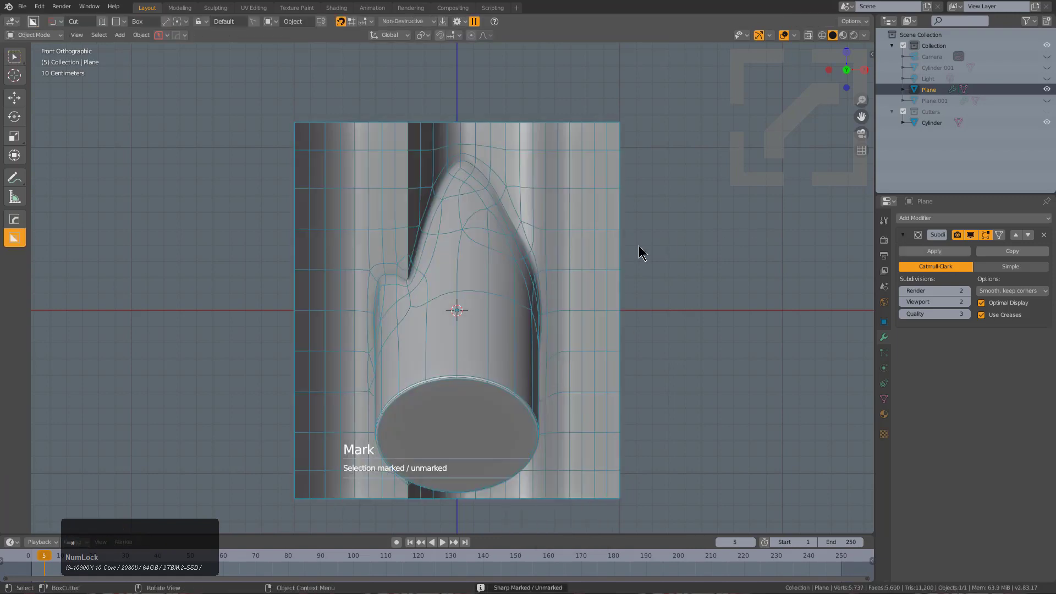
# Step: Turn off the Subdivision modifier's Edit Mode display and focus on the vertices where the vertical crease meets the opening's shoulder
pyautogui.scroll(3, 638, 250)
pyautogui.keyDown('shift'); pyautogui.moveTo(633, 249); pyautogui.dragTo(619, 248, button='middle'); pyautogui.keyUp('shift')
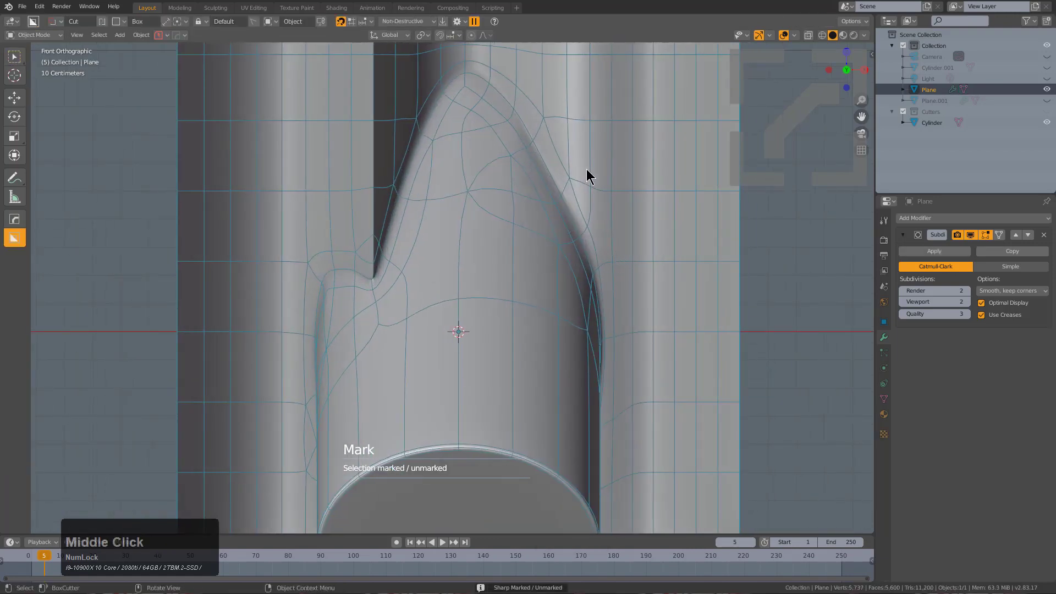
pyautogui.keyDown('shift'); pyautogui.moveTo(587, 169); pyautogui.dragTo(577, 208, button='middle'); pyautogui.keyUp('shift')
pyautogui.scroll(2, 421, 220)
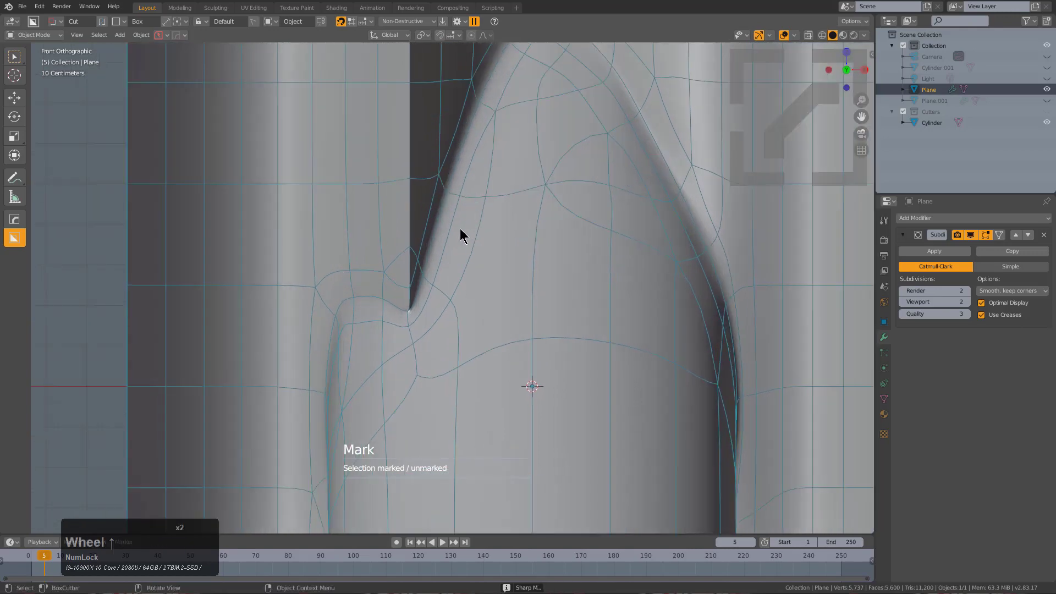
pyautogui.press('Tab')
pyautogui.keyDown('shift'); pyautogui.moveTo(419, 277); pyautogui.dragTo(442, 284, button='middle'); pyautogui.keyUp('shift')
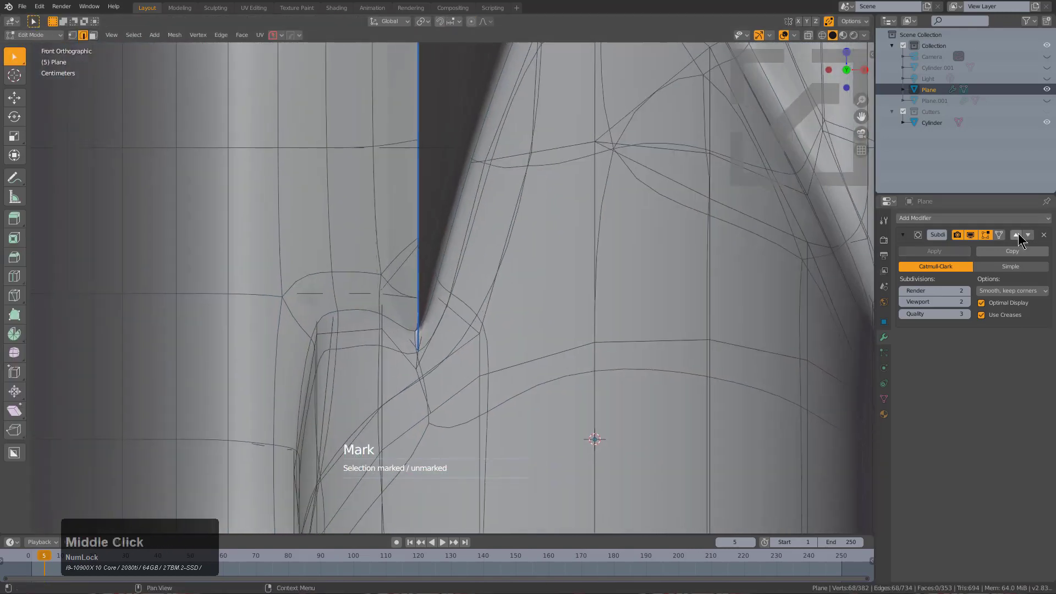
pyautogui.click(986, 237)
pyautogui.moveTo(538, 288)
pyautogui.mouseDown(button='middle')
pyautogui.moveTo(455, 370)
pyautogui.moveTo(332, 366)
pyautogui.moveTo(552, 310)
pyautogui.moveTo(533, 382)
pyautogui.moveTo(578, 382)
pyautogui.moveTo(640, 292)
pyautogui.moveTo(545, 297)
pyautogui.mouseUp(button='middle')
pyautogui.scroll(2, 546, 299)
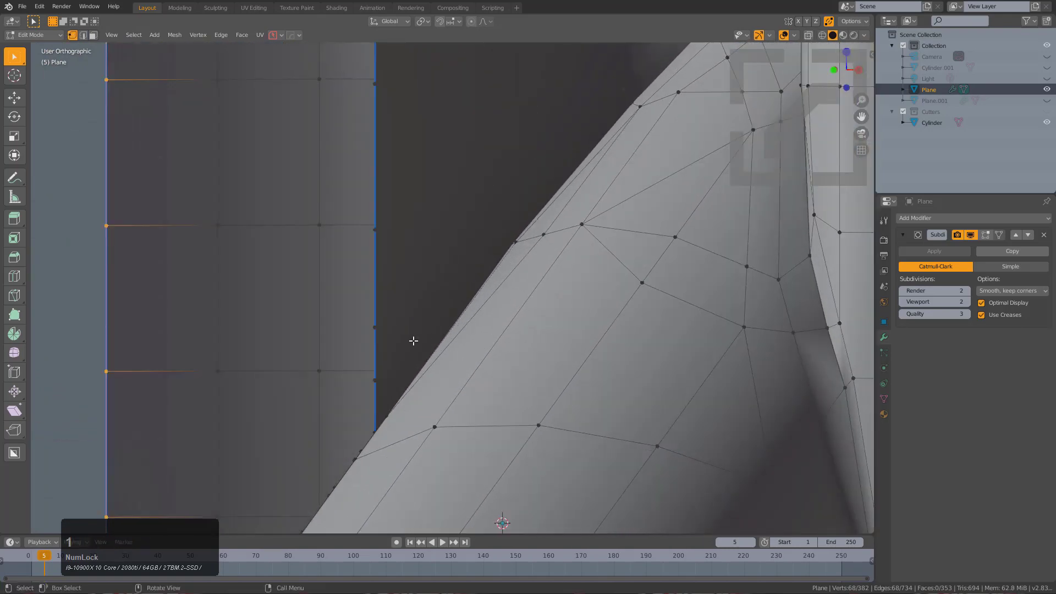
pyautogui.moveTo(414, 341); pyautogui.dragTo(368, 278, button='middle')
pyautogui.press('KP_Decimal')
pyautogui.moveTo(501, 201); pyautogui.dragTo(518, 245, button='middle')
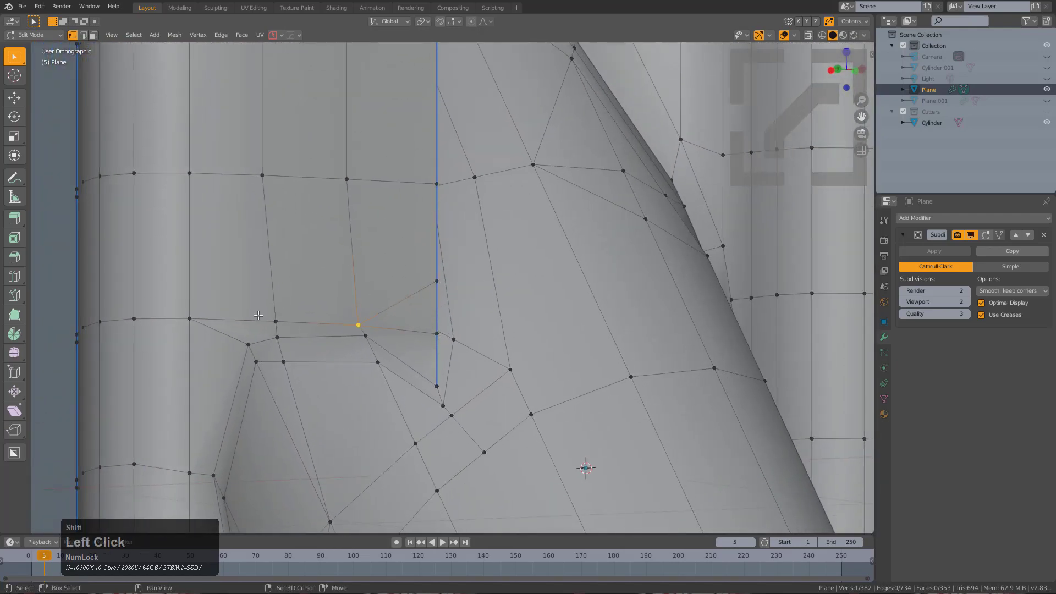
# Step: Slide the edge between the two wall vertices above the opening's shoulder slightly upward
pyautogui.press('g')
pyautogui.press('g')
pyautogui.click(374, 300)
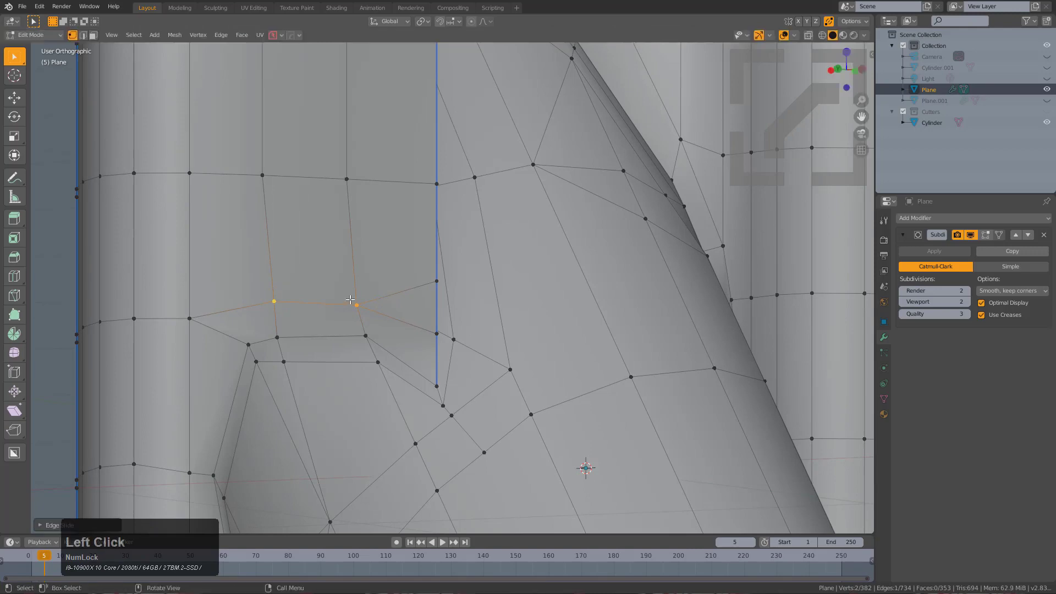
pyautogui.moveTo(374, 300); pyautogui.dragTo(319, 300, button='middle')
pyautogui.moveTo(549, 288)
pyautogui.mouseDown(button='middle')
pyautogui.moveTo(502, 291)
pyautogui.moveTo(599, 266)
pyautogui.mouseUp(button='middle')
# Step: Connect the outer of these wall vertices to the crease vertex and slide the new middle vertex upward along its edge
pyautogui.press('a')
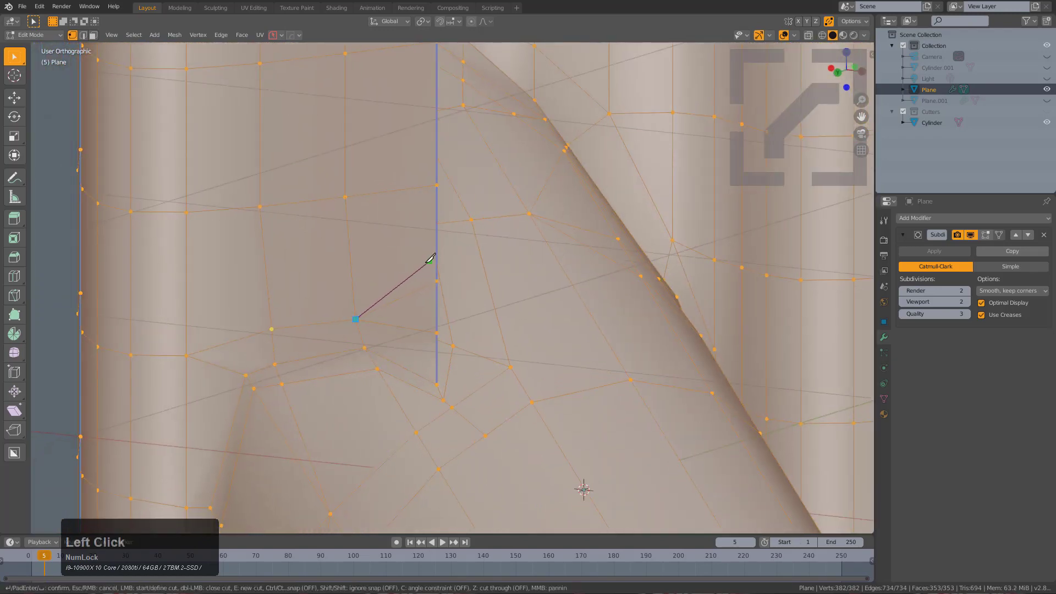
pyautogui.press('Escape')
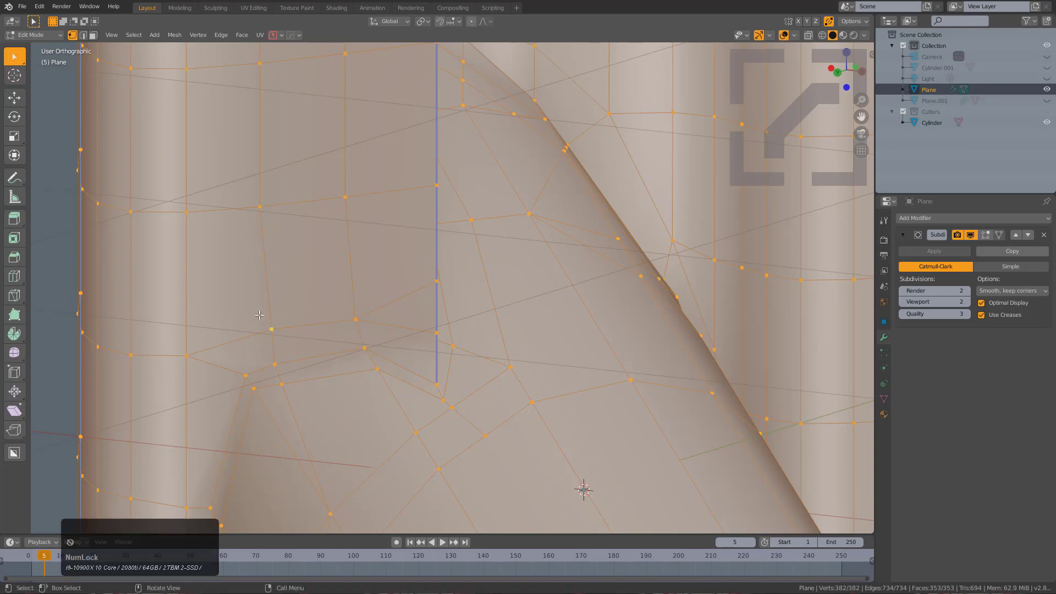
pyautogui.click(279, 313)
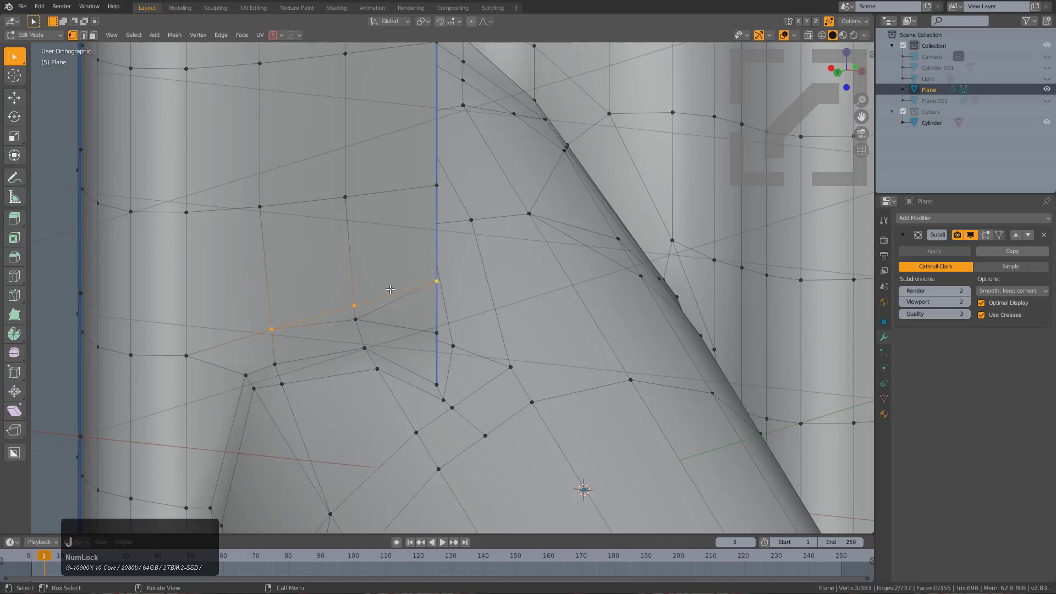
pyautogui.press('g')
pyautogui.press('g')
pyautogui.click(363, 310)
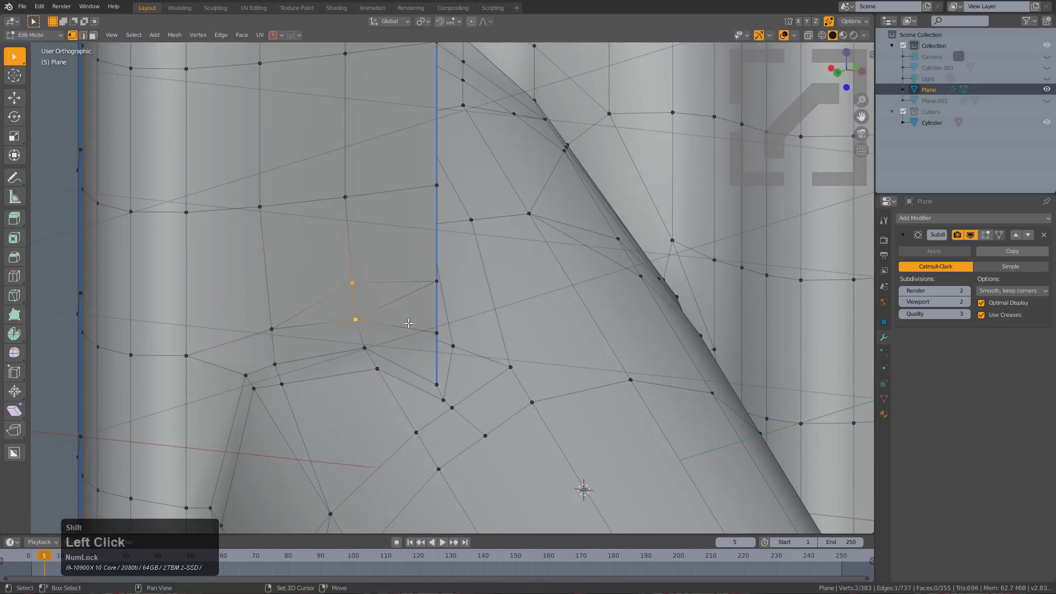
# Step: Dissolve the diagonal edge from the crease vertex to the wall vertex below the newly added one
pyautogui.keyDown('shift'); pyautogui.click(436, 279); pyautogui.keyUp('shift')
pyautogui.hotkey('alt', 'a')
pyautogui.moveTo(435, 281); pyautogui.dragTo(441, 311, button='middle')
pyautogui.press('Tab')
pyautogui.press('Tab')
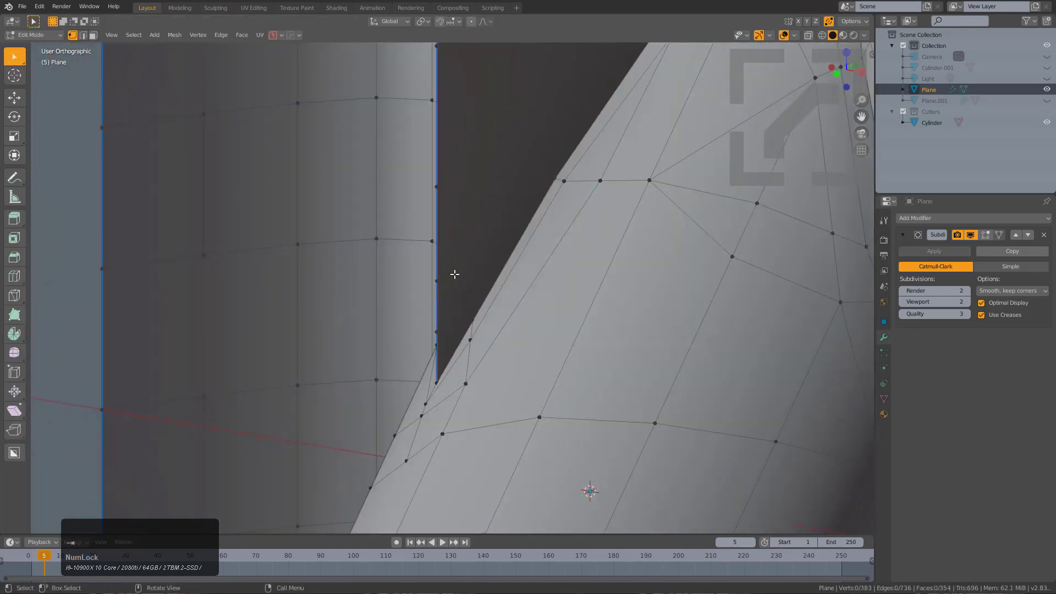
# Step: Slide the vertex on the vertical crease above the sharp notch upward along the crease
pyautogui.moveTo(455, 273); pyautogui.dragTo(443, 303, button='middle')
pyautogui.press('a')
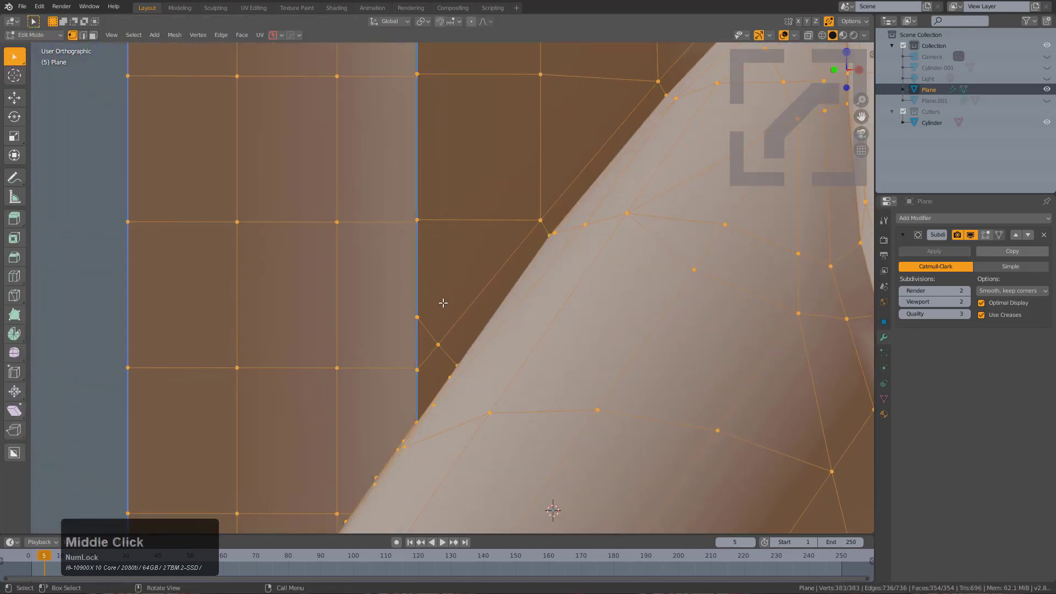
pyautogui.click(425, 310)
pyautogui.press('g')
pyautogui.press('g')
pyautogui.click(424, 283)
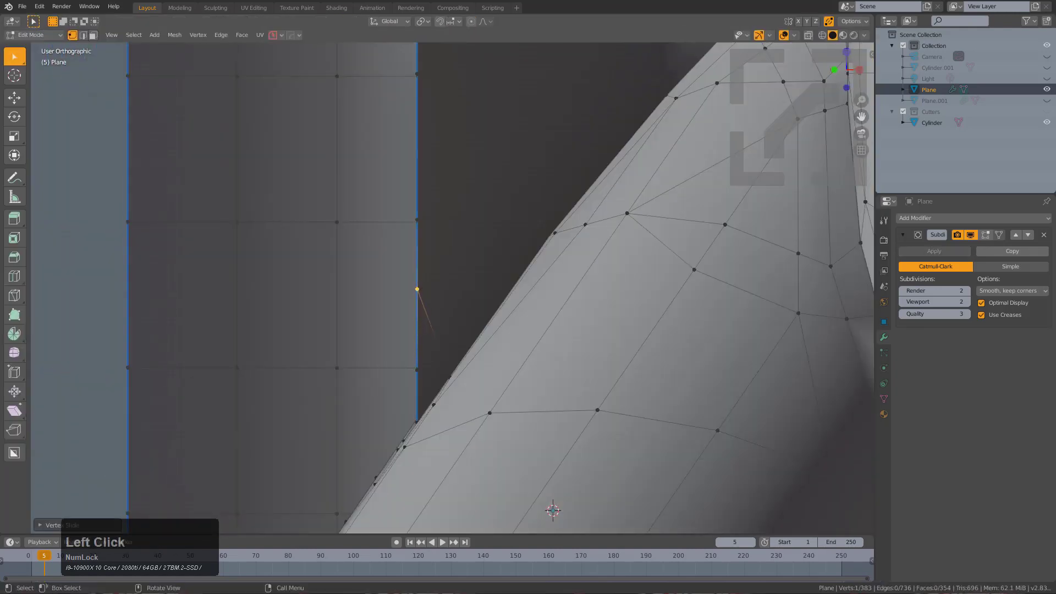
# Step: Rotate the viewport's studio lighting to -136° to light the wall behind the crease
pyautogui.moveTo(445, 271); pyautogui.dragTo(470, 282, button='middle')
pyautogui.hotkey('alt', 'z')
pyautogui.hotkey('alt', 'z')
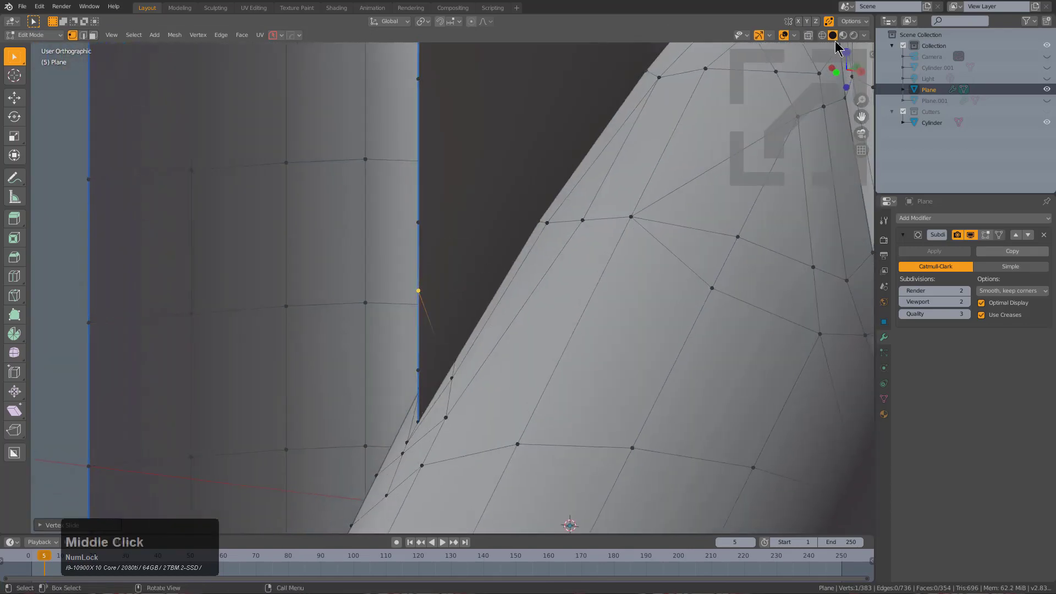
pyautogui.click(865, 35)
pyautogui.moveTo(861, 141); pyautogui.dragTo(938, 141)
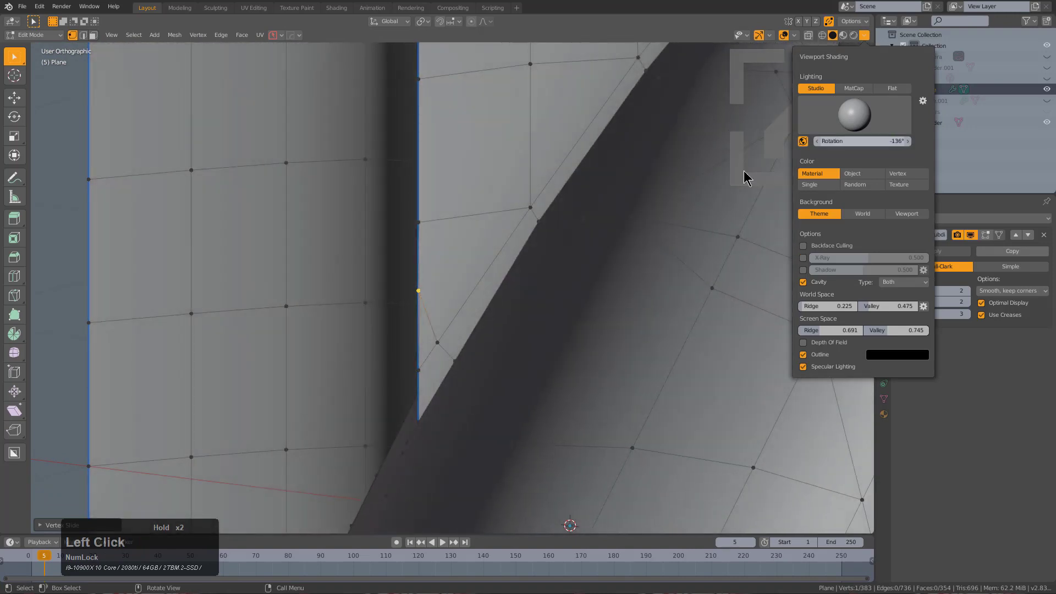
# Step: Connect the slid crease vertex diagonally to the inner wall vertex above it, and try sliding the new intersection vertex along its edge
pyautogui.moveTo(585, 215); pyautogui.dragTo(525, 280, button='middle')
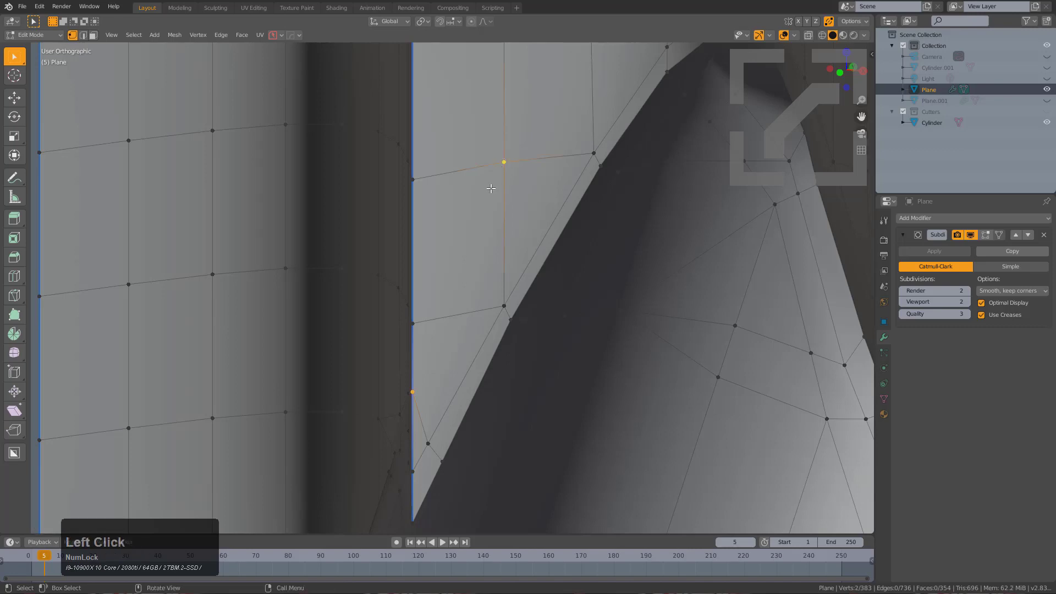
pyautogui.scroll(1, 491, 292)
pyautogui.scroll(1, 447, 341)
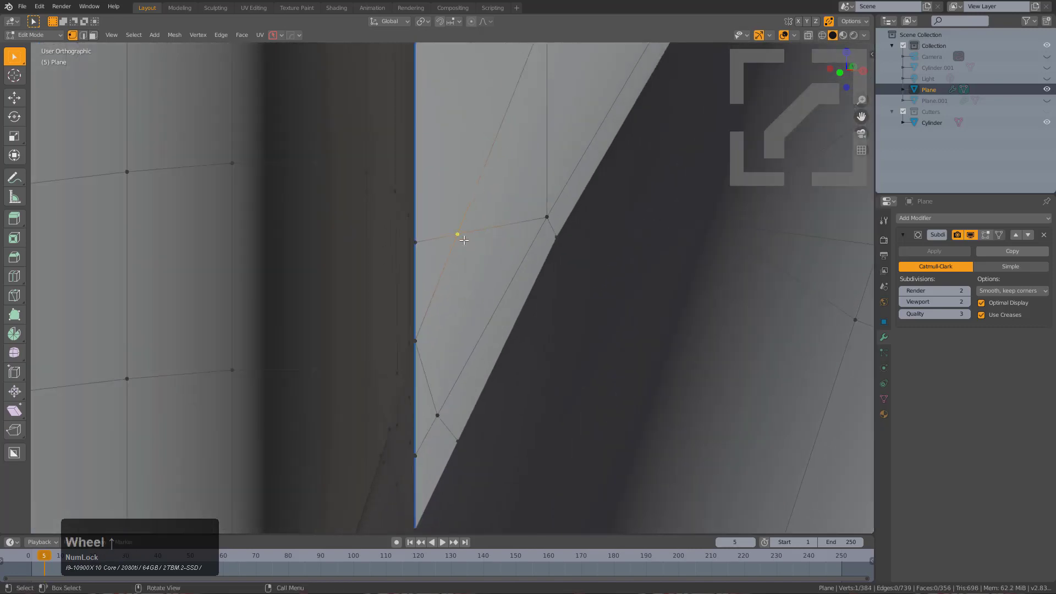
pyautogui.press('g')
pyautogui.press('g')
pyautogui.rightClick(462, 241)
pyautogui.moveTo(462, 240); pyautogui.dragTo(498, 234, button='middle')
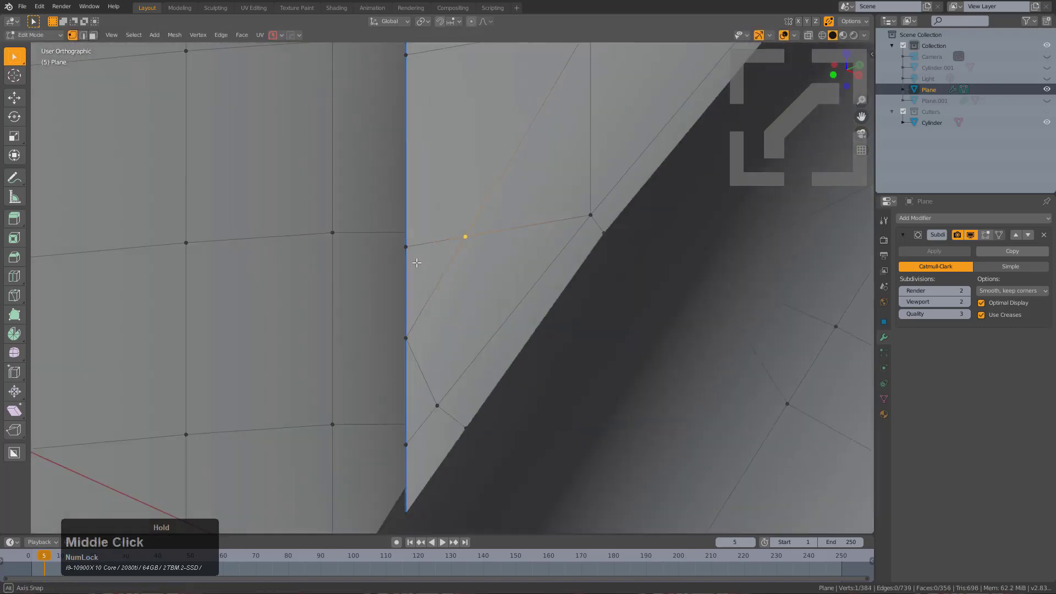
pyautogui.scroll(1, 502, 226)
pyautogui.press('g')
pyautogui.press('g')
pyautogui.click(508, 213)
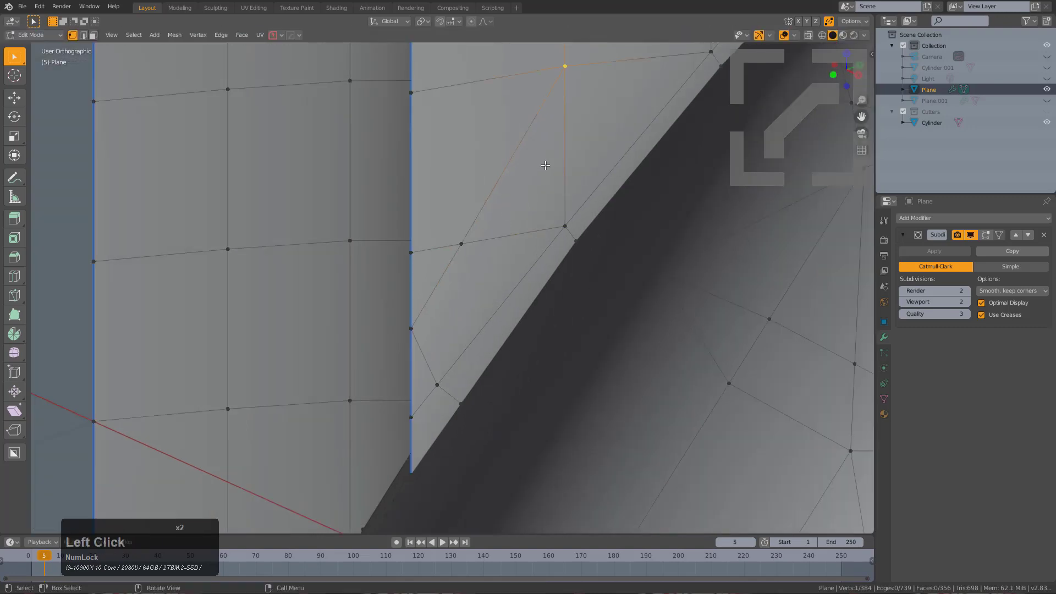
# Step: Connect the new intersection vertex to the wall vertex near the opening's apex with a cut running alongside the slanted rim
pyautogui.moveTo(546, 165); pyautogui.dragTo(456, 322, button='middle')
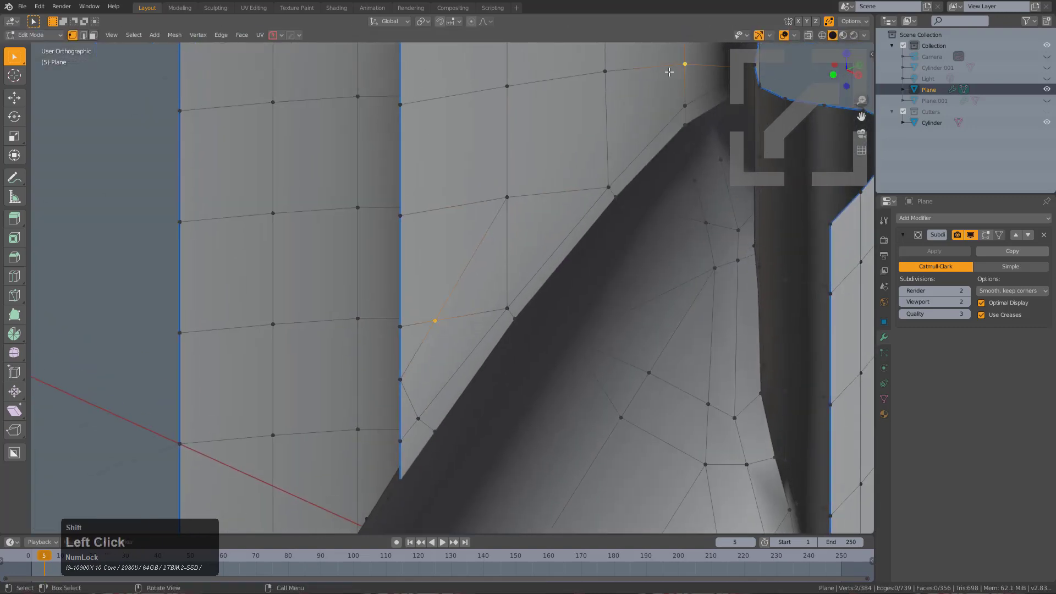
pyautogui.scroll(3, 515, 263)
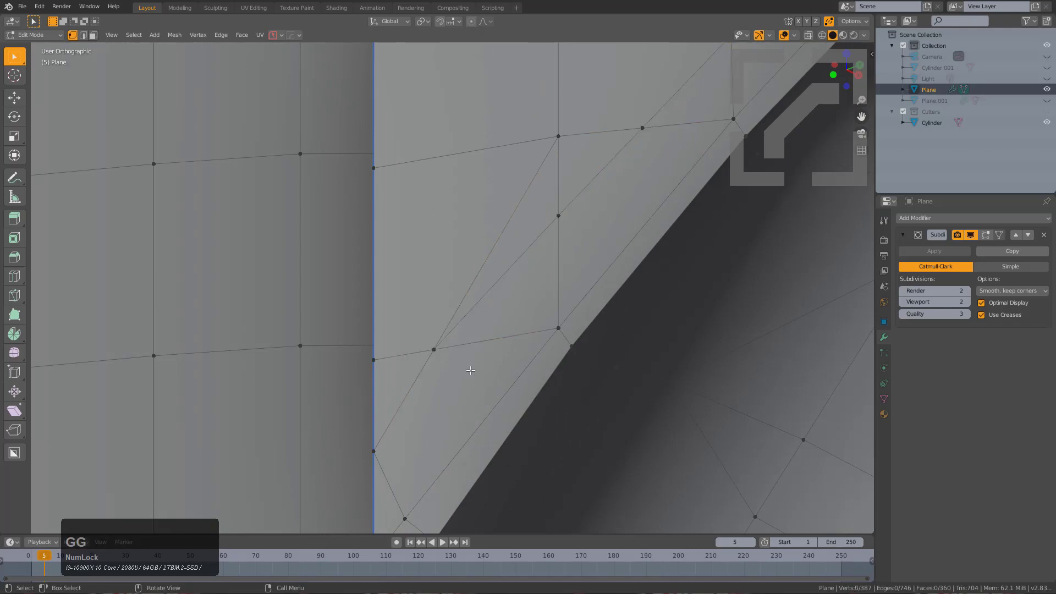
pyautogui.click(436, 348)
pyautogui.moveTo(437, 349); pyautogui.dragTo(527, 323, button='middle')
pyautogui.press('a')
pyautogui.scroll(-1, 527, 323)
# Step: Connect the same intersection vertex across the slanted rim to a vertex on the opening's cylindrical surface
pyautogui.click(446, 323)
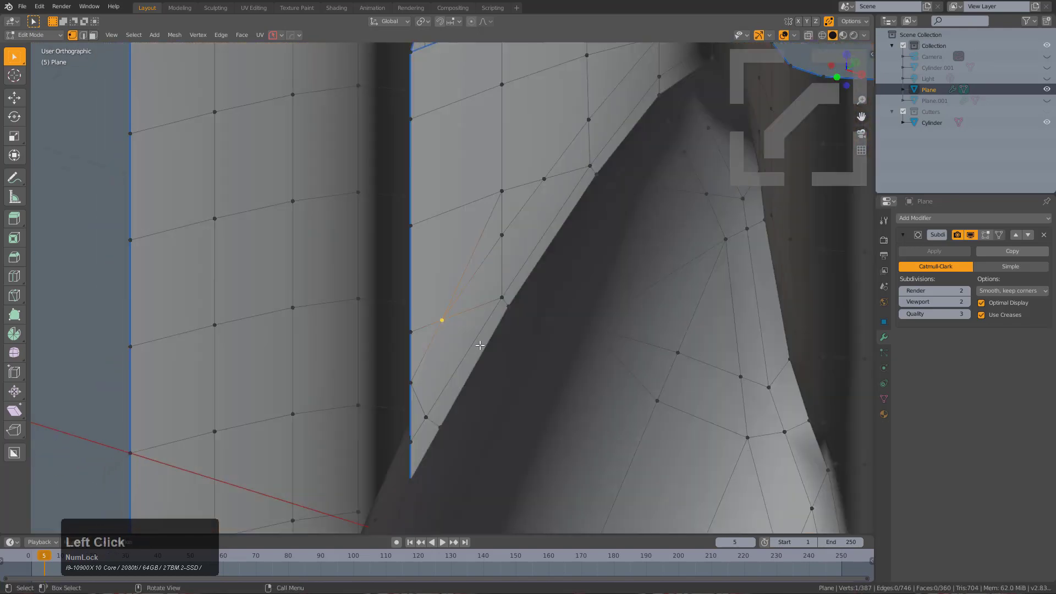
pyautogui.press('j')
pyautogui.moveTo(648, 404); pyautogui.dragTo(633, 409, button='middle')
pyautogui.scroll(3, 479, 368)
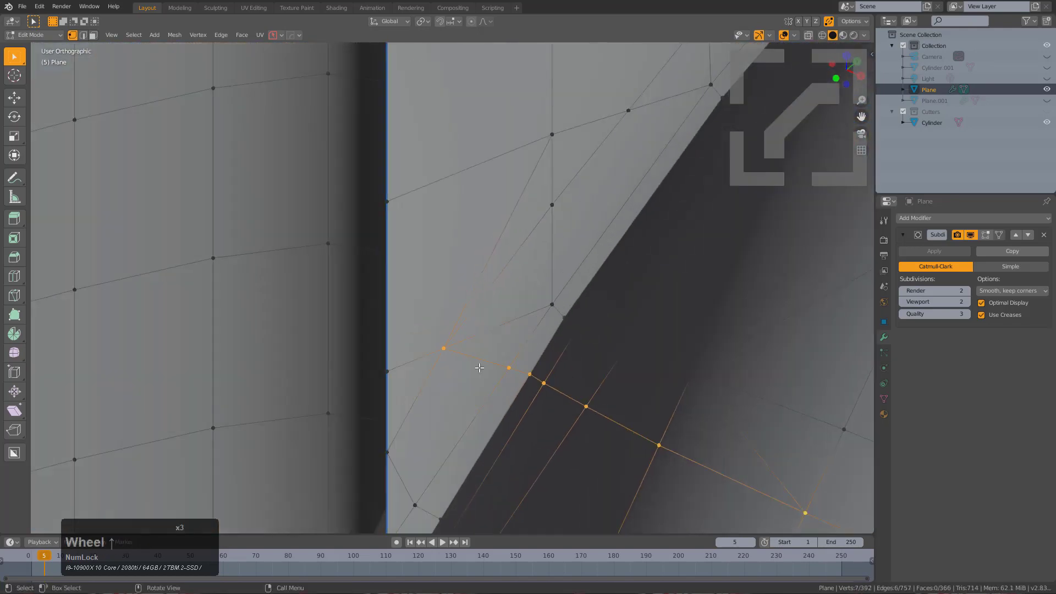
pyautogui.moveTo(478, 368); pyautogui.dragTo(451, 352, button='middle')
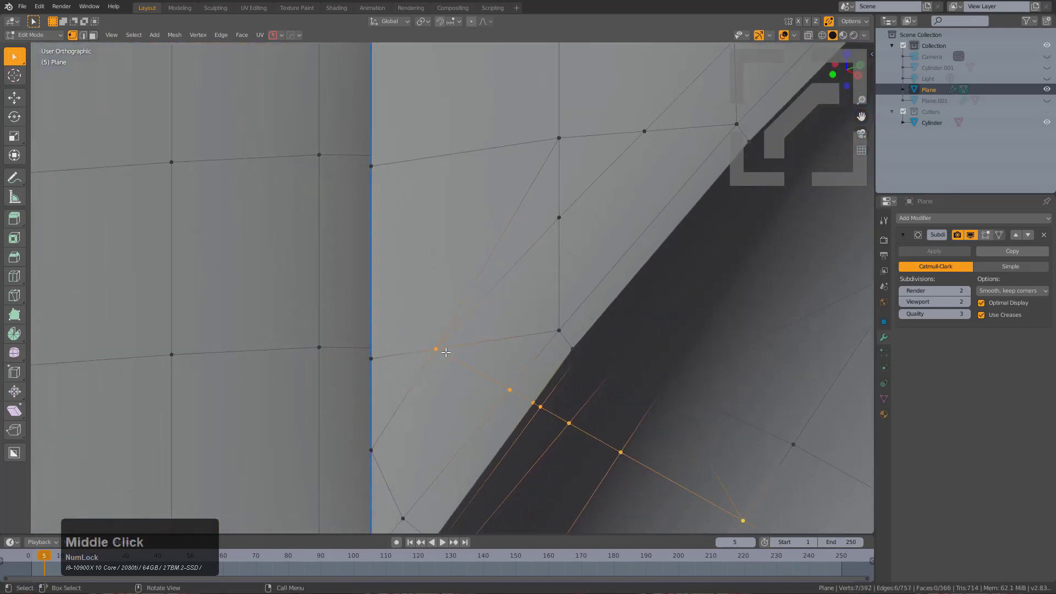
# Step: Dissolve the edge between the intersection vertex and the wall vertex next to the rim, and connect the nearby crease vertices to the wall
pyautogui.keyDown('shift'); pyautogui.click(559, 331); pyautogui.keyUp('shift')
pyautogui.keyDown('shift'); pyautogui.click(509, 390); pyautogui.keyUp('shift')
pyautogui.moveTo(510, 389); pyautogui.dragTo(474, 359, button='middle')
pyautogui.click(422, 236)
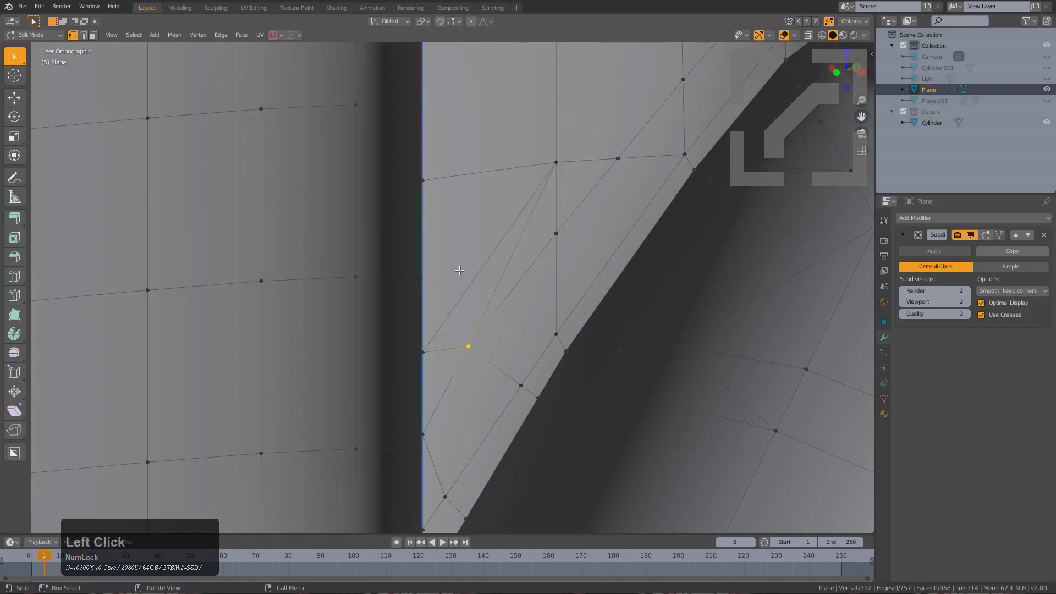
pyautogui.scroll(1, 459, 369)
# Step: Merge the adjoining small faces beside the crease and along the diagonal cut into larger faces
pyautogui.press('3')
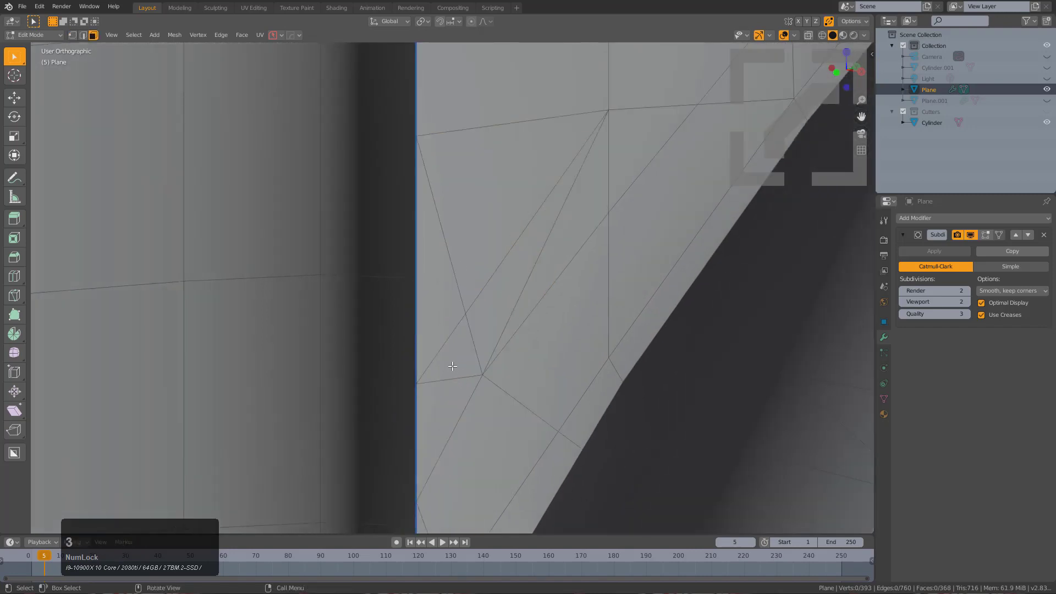
pyautogui.keyDown('shift'); pyautogui.click(441, 411); pyautogui.keyUp('shift')
pyautogui.press('f')
pyautogui.keyDown('shift'); pyautogui.click(566, 234); pyautogui.keyUp('shift')
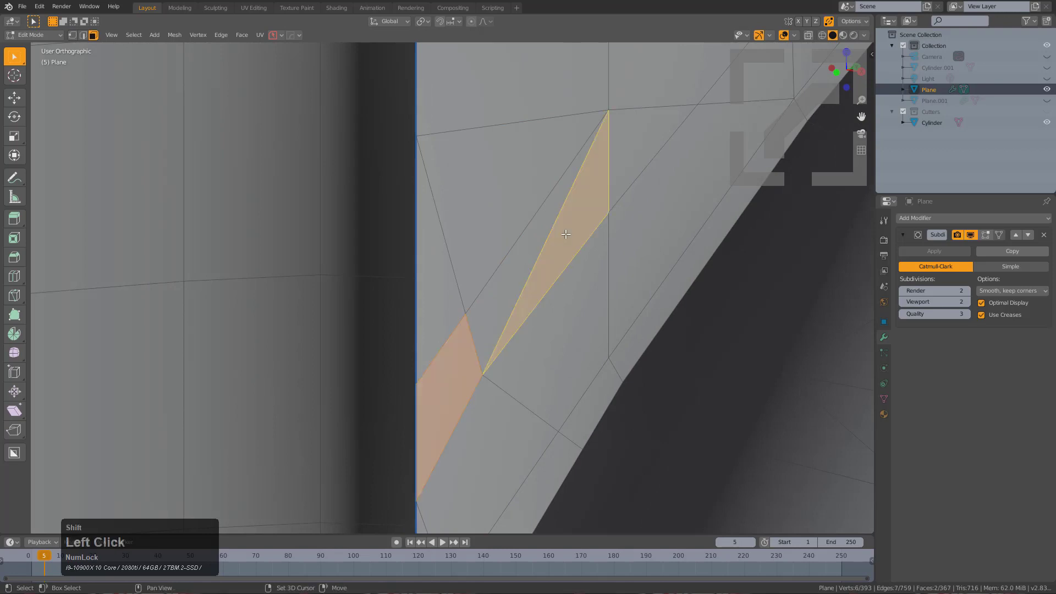
pyautogui.click(527, 244)
pyautogui.keyDown('shift'); pyautogui.click(551, 253); pyautogui.keyUp('shift')
pyautogui.keyDown('alt'); pyautogui.scroll(-1, 581, 228); pyautogui.keyUp('alt')
pyautogui.hotkey('alt', 'a')
pyautogui.scroll(-2, 567, 257)
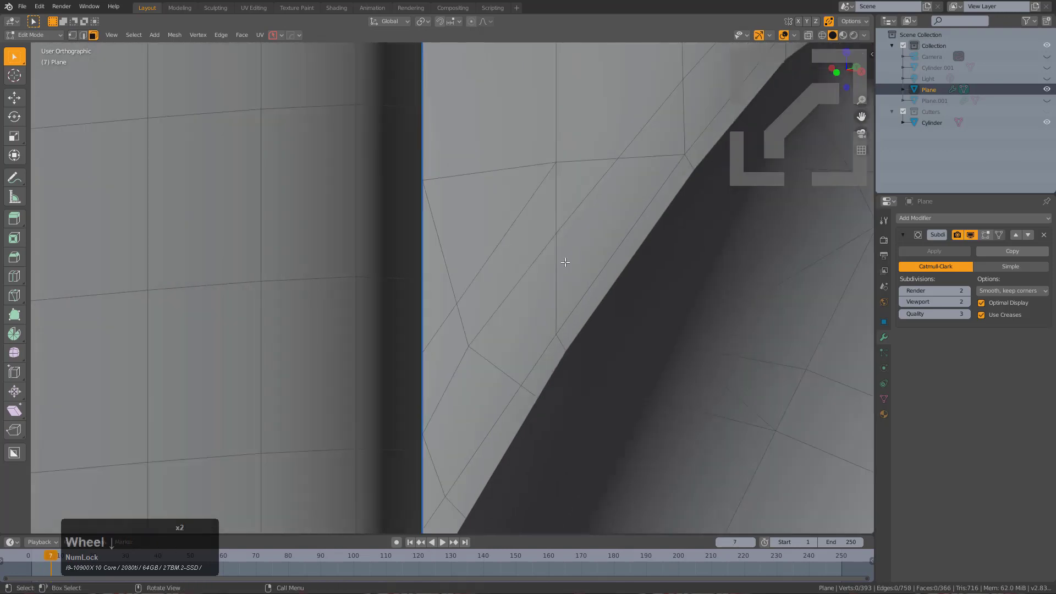
# Step: Slide the two neighbouring inner wall vertices beside the crease diagonally upward, parallel to the slanted rim
pyautogui.moveTo(563, 264); pyautogui.dragTo(482, 339, button='middle')
pyautogui.press('1')
pyautogui.click(464, 350)
pyautogui.press('g')
pyautogui.press('g')
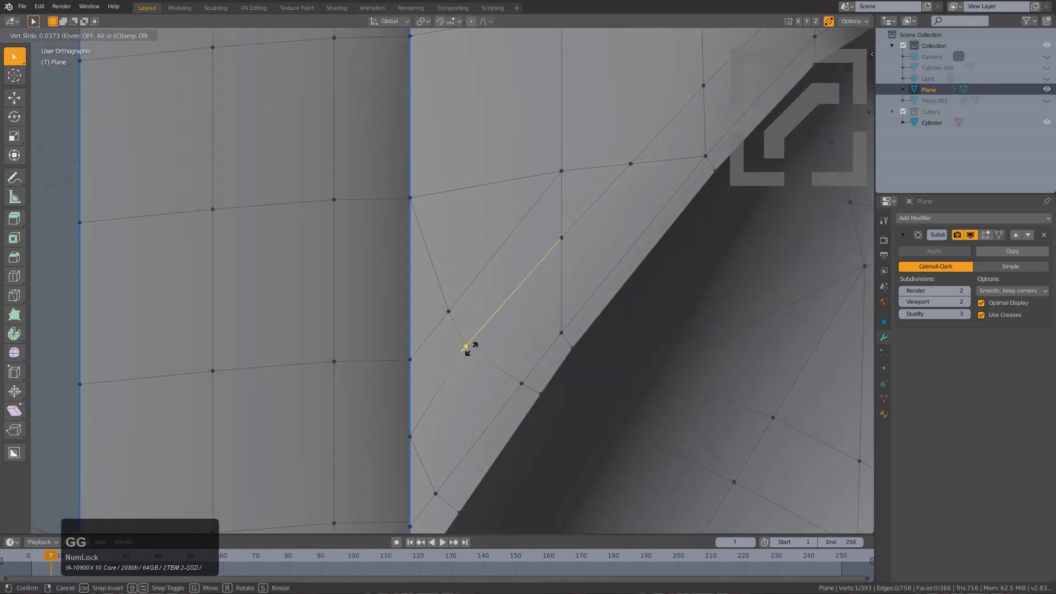
pyautogui.click(446, 320)
pyautogui.keyDown('shift'); pyautogui.click(446, 316); pyautogui.keyUp('shift')
pyautogui.press('g')
pyautogui.press('g')
pyautogui.click(456, 303)
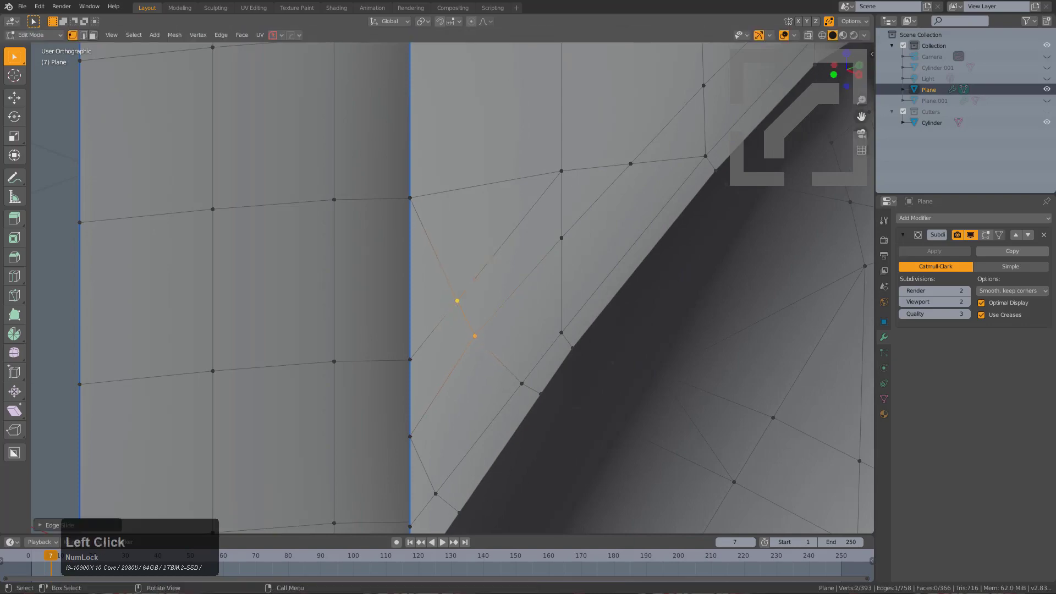
# Step: Slide the lower of the two inner wall vertices slightly further up its edge
pyautogui.click(475, 336)
pyautogui.press('g')
pyautogui.press('g')
pyautogui.click(478, 331)
# Step: Slide the wall vertex next to the slanted rim slightly along its edge and clear the selection
pyautogui.click(560, 333)
pyautogui.press('g')
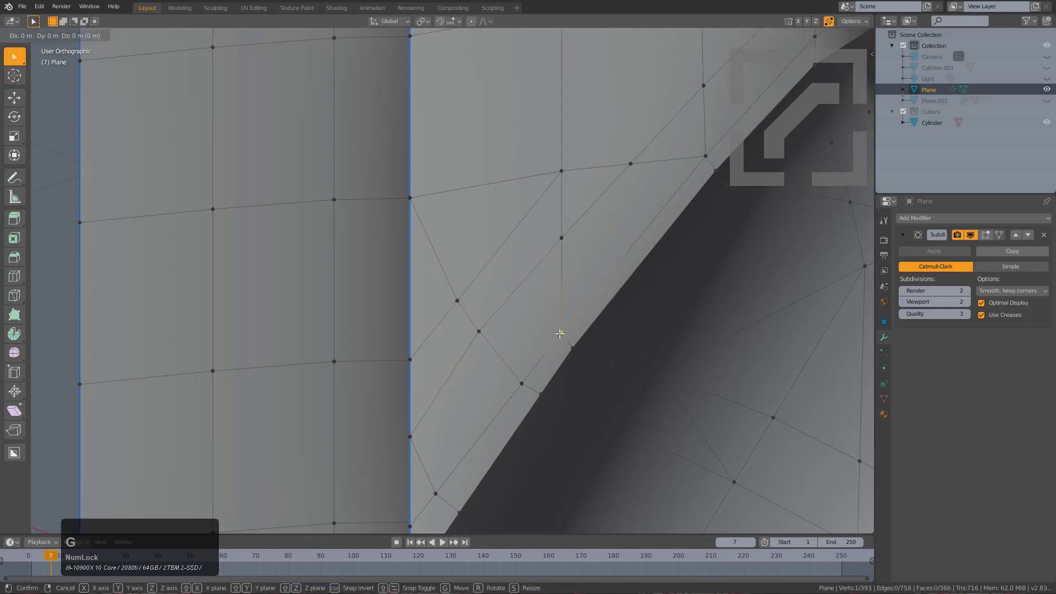
pyautogui.press('g')
pyautogui.click(565, 327)
pyautogui.press('a')
pyautogui.scroll(-4, 566, 327)
pyautogui.hotkey('alt', 'a')
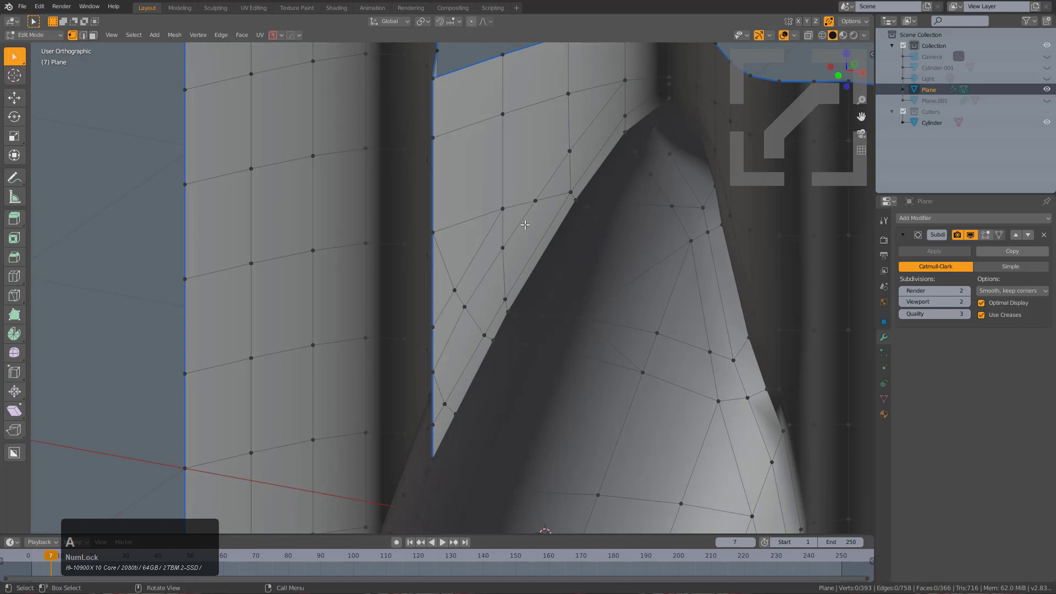
# Step: Inspect the smoothed Plane mesh around the slanted rim, in Edit Mode and from the front in Object Mode
pyautogui.moveTo(574, 129); pyautogui.dragTo(563, 200, button='middle')
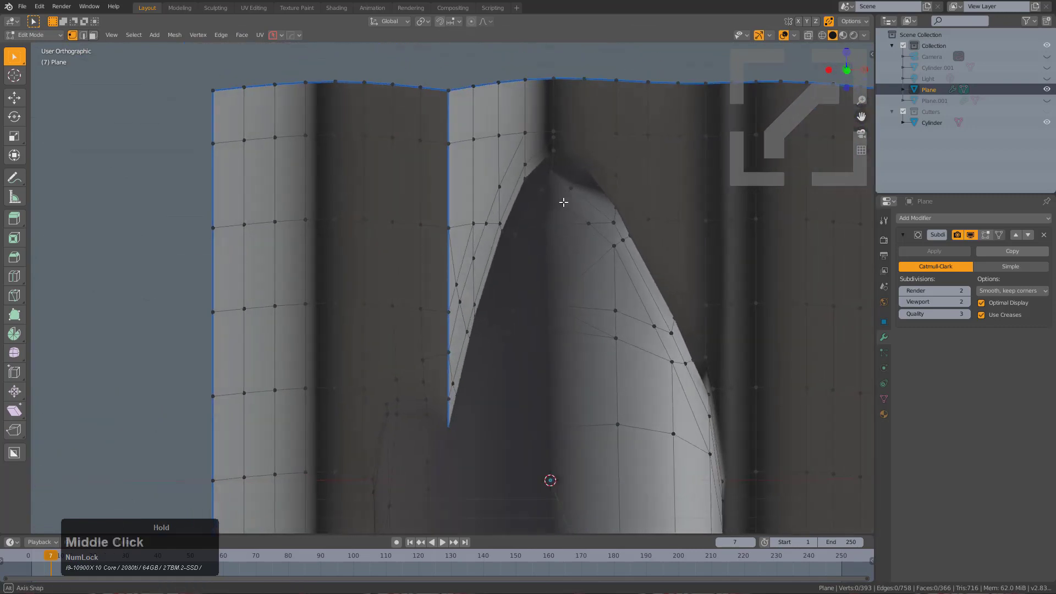
pyautogui.scroll(2, 491, 221)
pyautogui.moveTo(490, 221)
pyautogui.mouseDown(button='middle')
pyautogui.moveTo(547, 212)
pyautogui.moveTo(591, 189)
pyautogui.moveTo(498, 235)
pyautogui.moveTo(502, 225)
pyautogui.mouseUp(button='middle')
pyautogui.scroll(-2, 420, 291)
pyautogui.moveTo(441, 324); pyautogui.dragTo(483, 292, button='middle')
pyautogui.press('Tab')
pyautogui.scroll(-2, 484, 289)
pyautogui.press('KP_1')
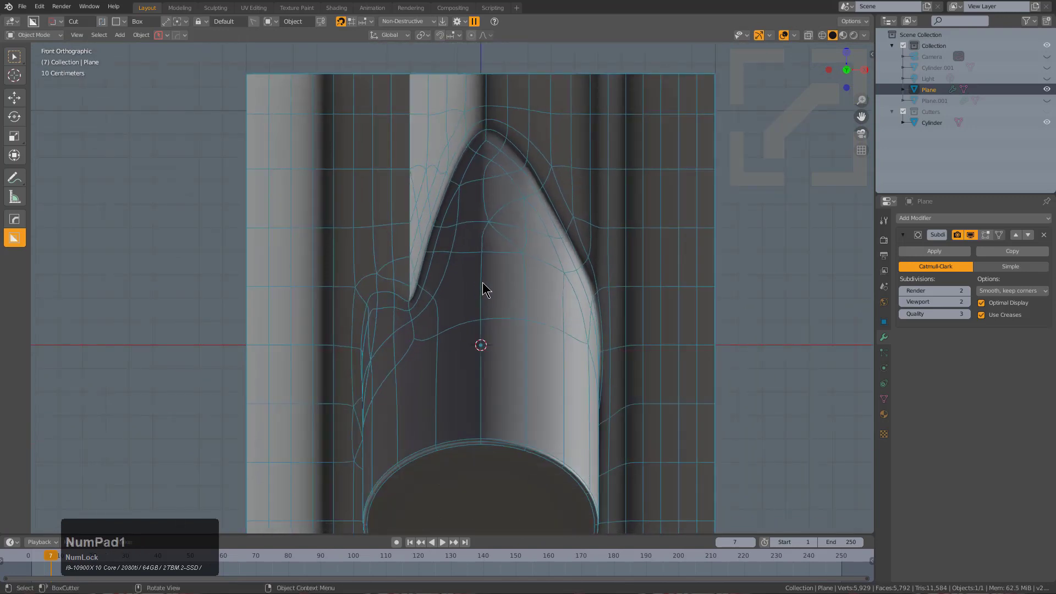
pyautogui.scroll(-2, 483, 284)
# Step: Hide the viewport overlays and switch the solid shading to the glossy red MatCap
pyautogui.hotkey('alt', 'v')
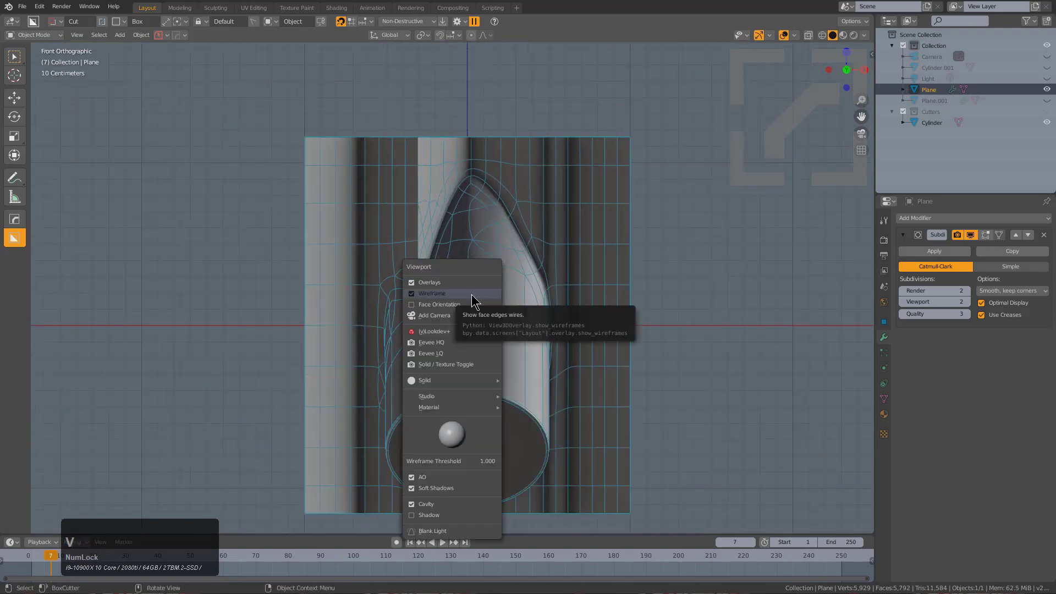
pyautogui.click(473, 294)
pyautogui.click(865, 35)
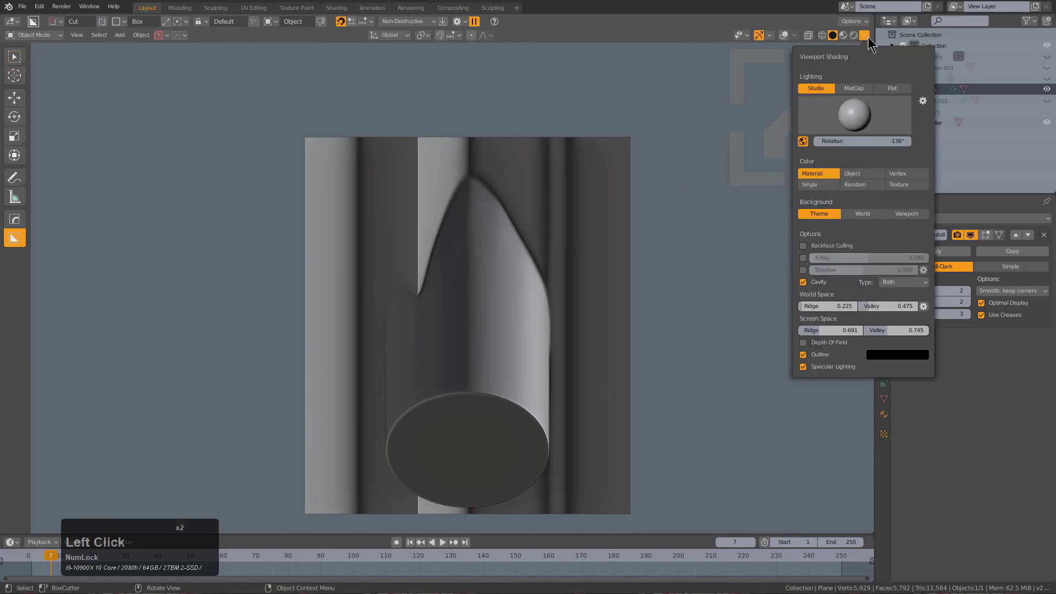
pyautogui.click(856, 88)
pyautogui.click(857, 116)
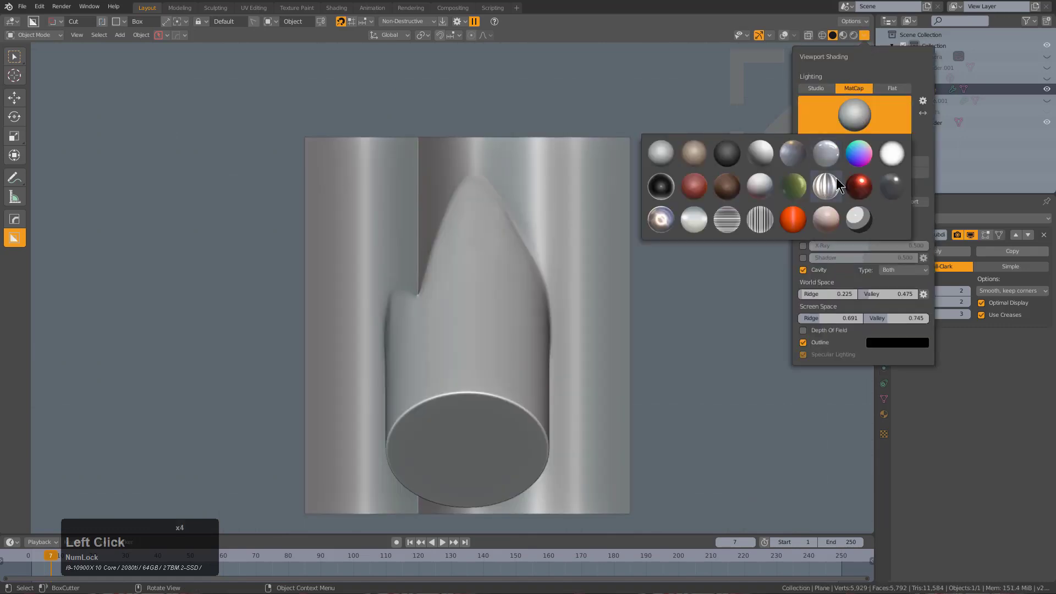
pyautogui.click(759, 215)
# Step: Show the overlays again, inset the tube's flat end face and extrude it inward to form a stepped recess
pyautogui.scroll(3, 556, 292)
pyautogui.moveTo(556, 292)
pyautogui.mouseDown(button='middle')
pyautogui.moveTo(613, 293)
pyautogui.moveTo(621, 320)
pyautogui.moveTo(518, 324)
pyautogui.moveTo(549, 337)
pyautogui.moveTo(509, 297)
pyautogui.moveTo(554, 402)
pyautogui.moveTo(762, 26)
pyautogui.mouseUp(button='middle')
pyautogui.press('Tab')
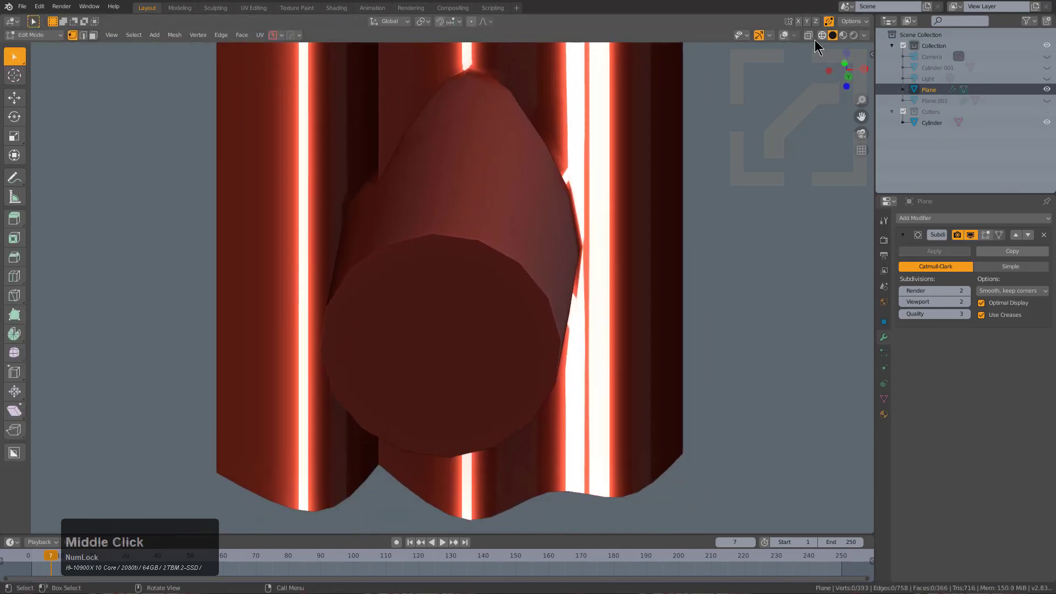
pyautogui.click(784, 35)
pyautogui.click(469, 290)
pyautogui.scroll(4, 438, 281)
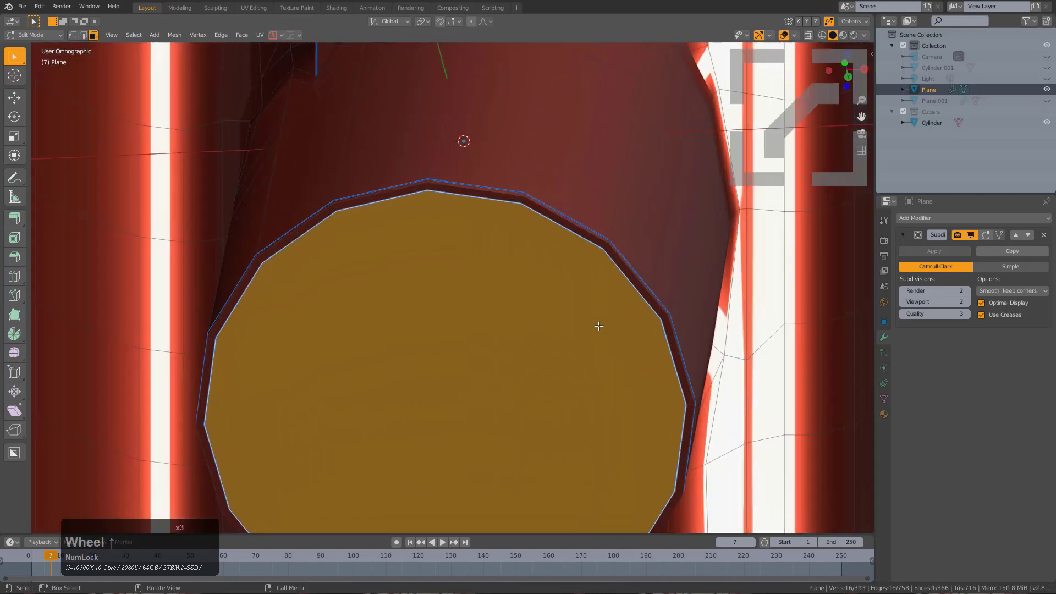
pyautogui.press('s')
pyautogui.click(691, 355)
pyautogui.press('e')
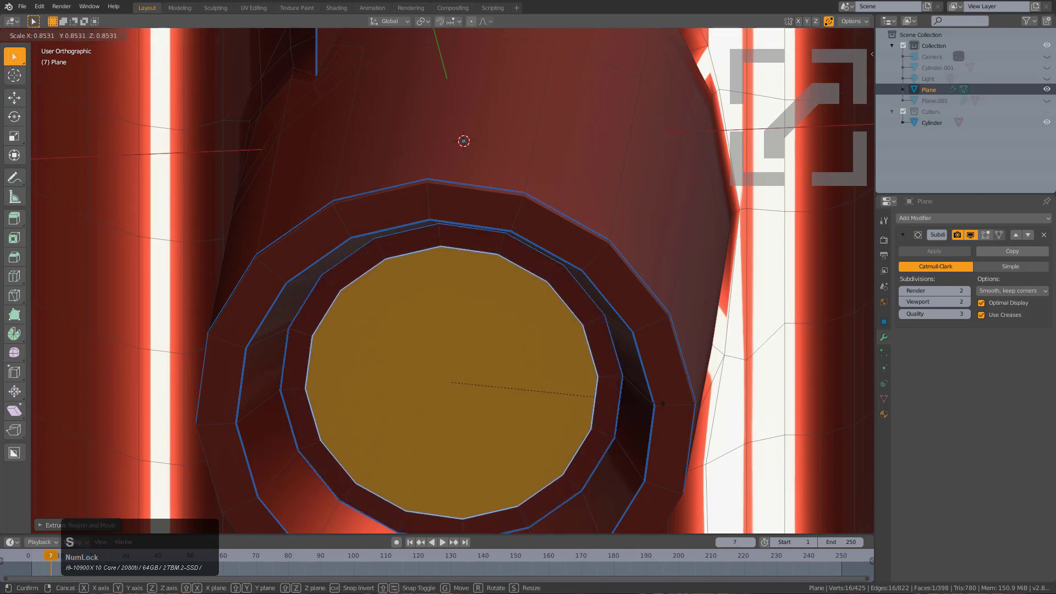
pyautogui.click(665, 322)
# Step: Shrink the floor of the end recess and extrude it deeper as a narrower bore, leaving nothing selected
pyautogui.press('s')
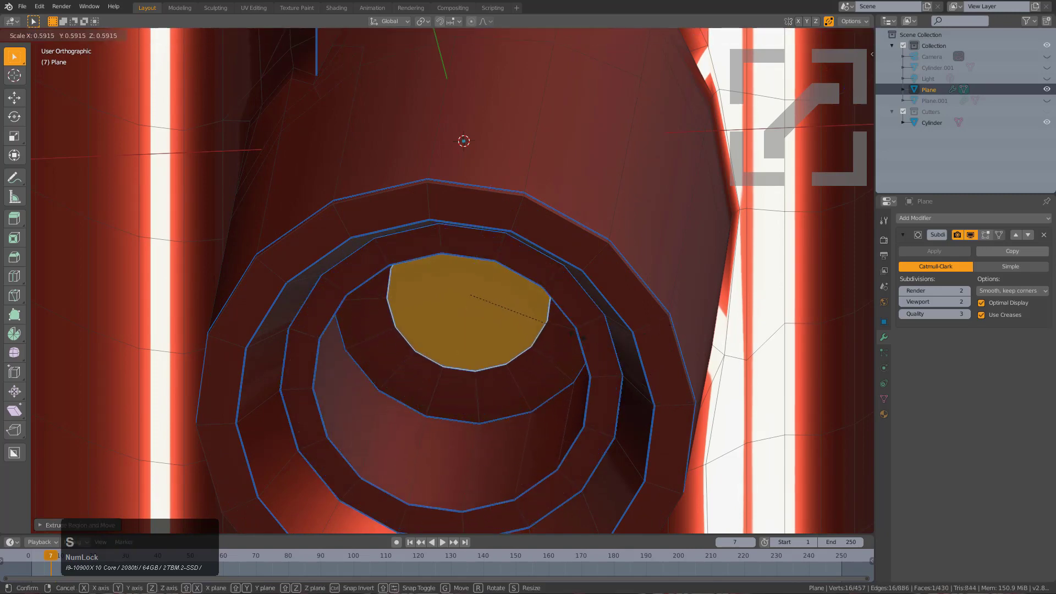
pyautogui.click(572, 255)
pyautogui.press('e')
pyautogui.click(571, 252)
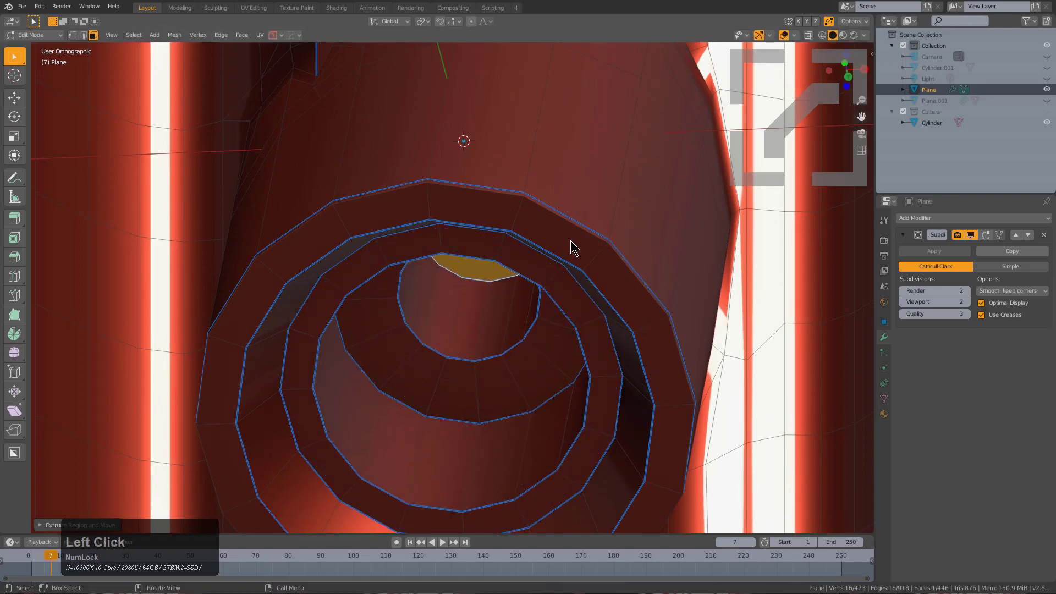
pyautogui.press('Tab')
pyautogui.moveTo(572, 243); pyautogui.dragTo(513, 328, button='middle')
pyautogui.scroll(-2, 553, 280)
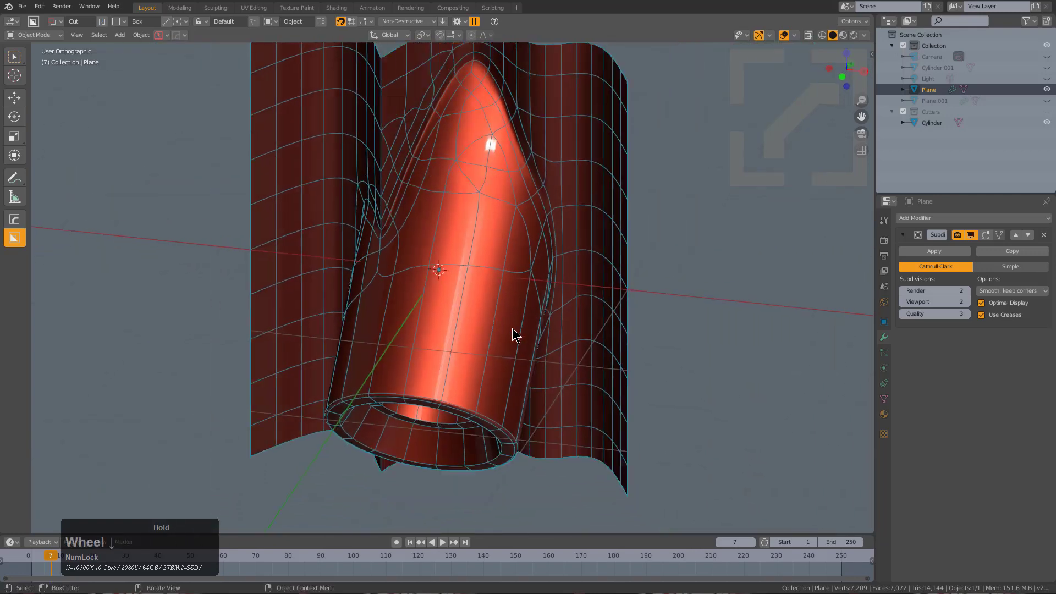
pyautogui.hotkey('alt', 'a')
# Step: Slide the inner wall vertex just below the tip, beside the right-hand rim, slightly up its edge
pyautogui.press('KP_1')
pyautogui.keyDown('shift'); pyautogui.moveTo(501, 265); pyautogui.dragTo(527, 318, button='middle'); pyautogui.keyUp('shift')
pyautogui.scroll(2, 546, 148)
pyautogui.keyDown('shift'); pyautogui.moveTo(552, 169); pyautogui.dragTo(528, 201, button='middle'); pyautogui.keyUp('shift')
pyautogui.scroll(3, 540, 223)
pyautogui.press('Tab')
pyautogui.keyDown('shift'); pyautogui.moveTo(528, 201); pyautogui.dragTo(547, 219, button='middle'); pyautogui.keyUp('shift')
pyautogui.press('1')
pyautogui.click(547, 221)
pyautogui.press('g')
pyautogui.click(529, 204)
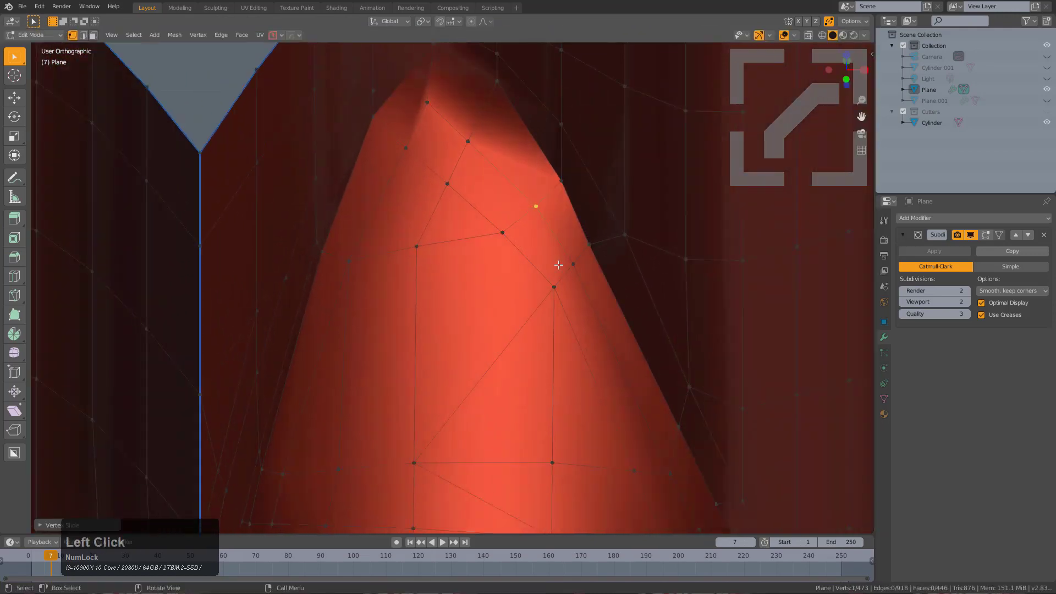
# Step: Slide the next wall vertex down, where the diagonal edge meets the vertical one, slightly along its edge
pyautogui.moveTo(550, 272); pyautogui.dragTo(556, 282, button='middle')
pyautogui.press('g')
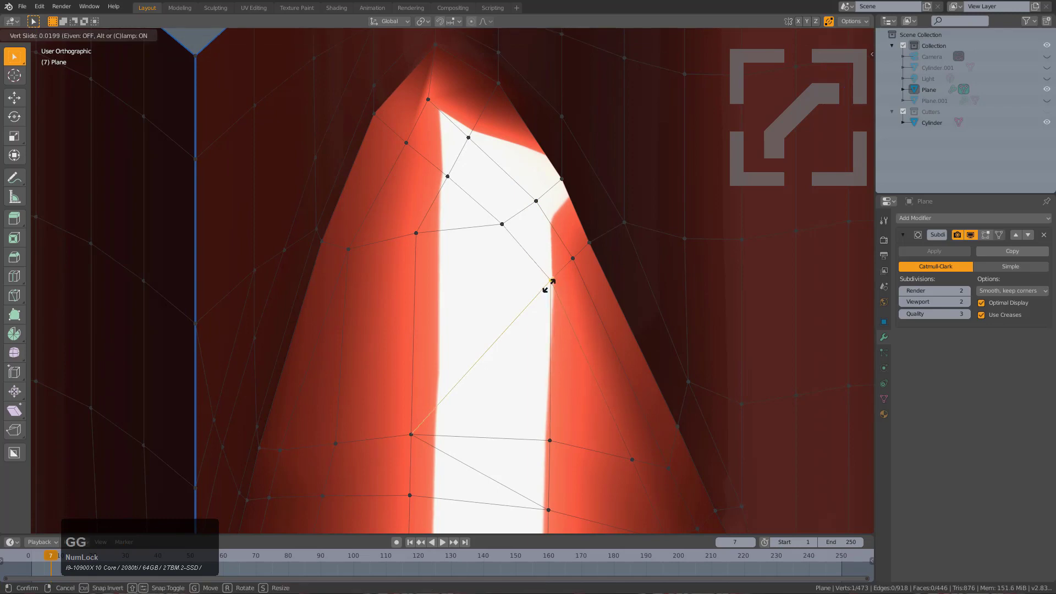
pyautogui.click(526, 227)
pyautogui.moveTo(521, 229)
pyautogui.mouseDown(button='middle')
pyautogui.moveTo(540, 229)
pyautogui.moveTo(500, 262)
pyautogui.moveTo(544, 266)
pyautogui.moveTo(560, 247)
pyautogui.moveTo(538, 256)
pyautogui.mouseUp(button='middle')
# Step: Check the tube's reflections below the tip with the overlays hidden, and show the overlays again in Edit Mode
pyautogui.press('Tab')
pyautogui.scroll(-3, 537, 233)
pyautogui.scroll(-2, 527, 254)
pyautogui.hotkey('alt', 'v')
pyautogui.click(526, 249)
pyautogui.press('Tab')
pyautogui.scroll(2, 529, 297)
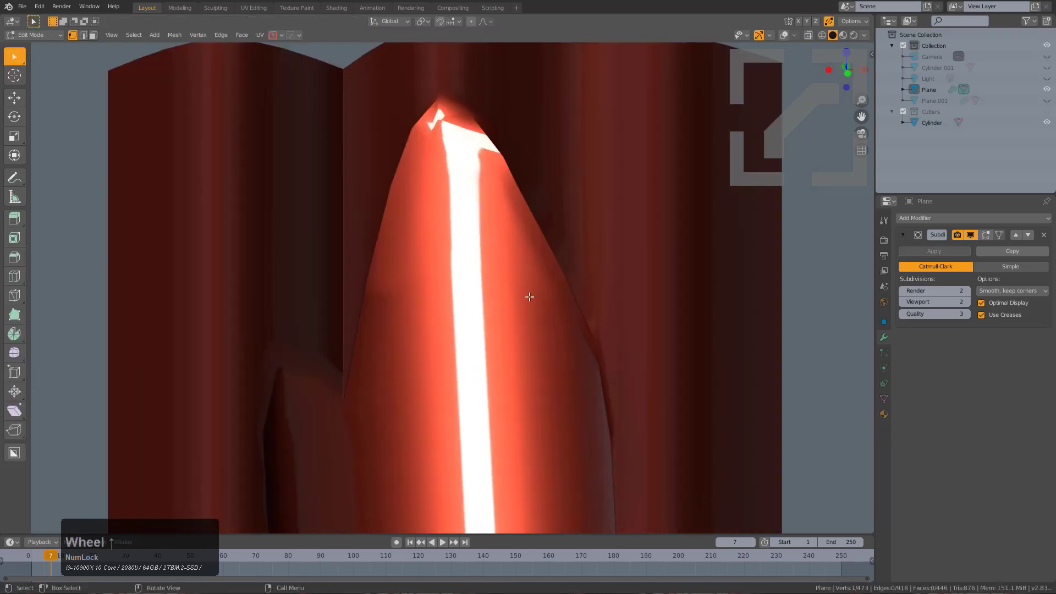
pyautogui.scroll(1, 529, 298)
pyautogui.click(783, 34)
# Step: Merge the two triangles between the two close edge rows on the tube's central strip into one quad
pyautogui.moveTo(435, 484); pyautogui.dragTo(434, 504, button='middle')
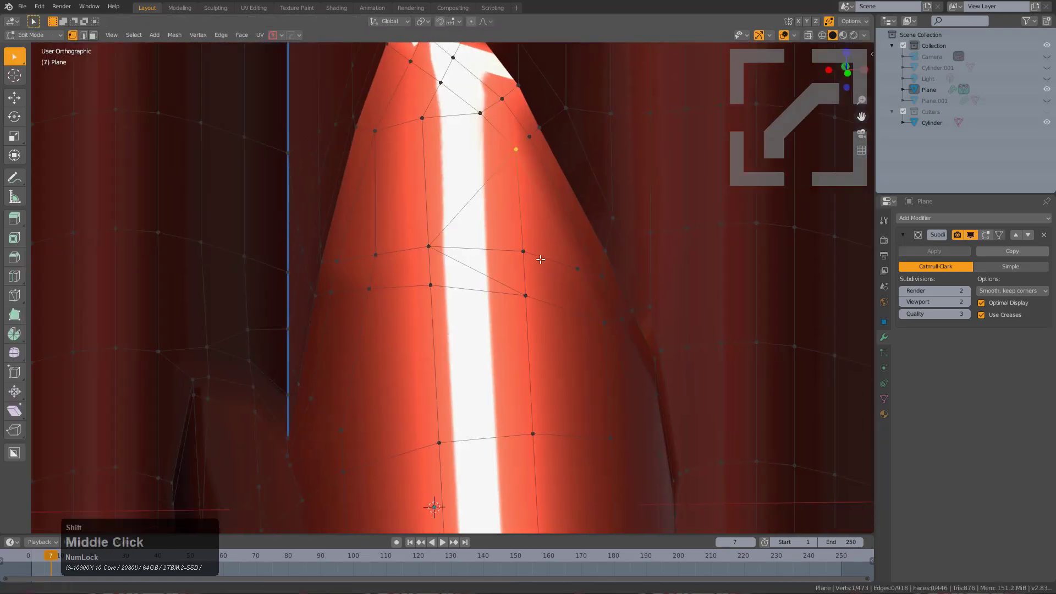
pyautogui.scroll(3, 423, 268)
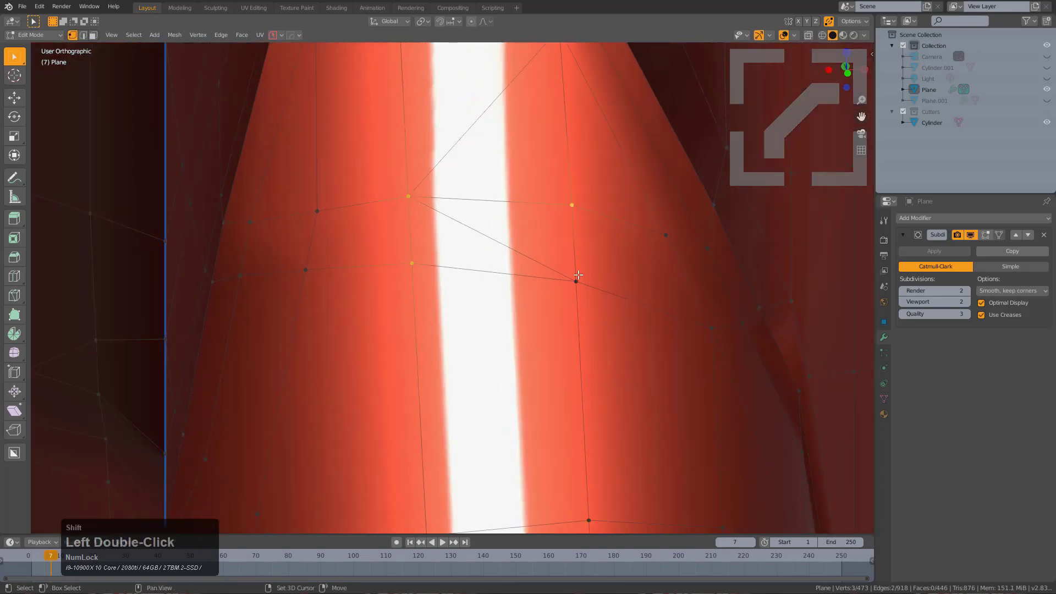
pyautogui.press('f')
pyautogui.scroll(-3, 575, 274)
pyautogui.hotkey('alt', 'a')
# Step: Try to slide the new vertex on the central strip's diagonal cut into the wall vertex beside the right-hand rim
pyautogui.moveTo(542, 286); pyautogui.dragTo(545, 309, button='middle')
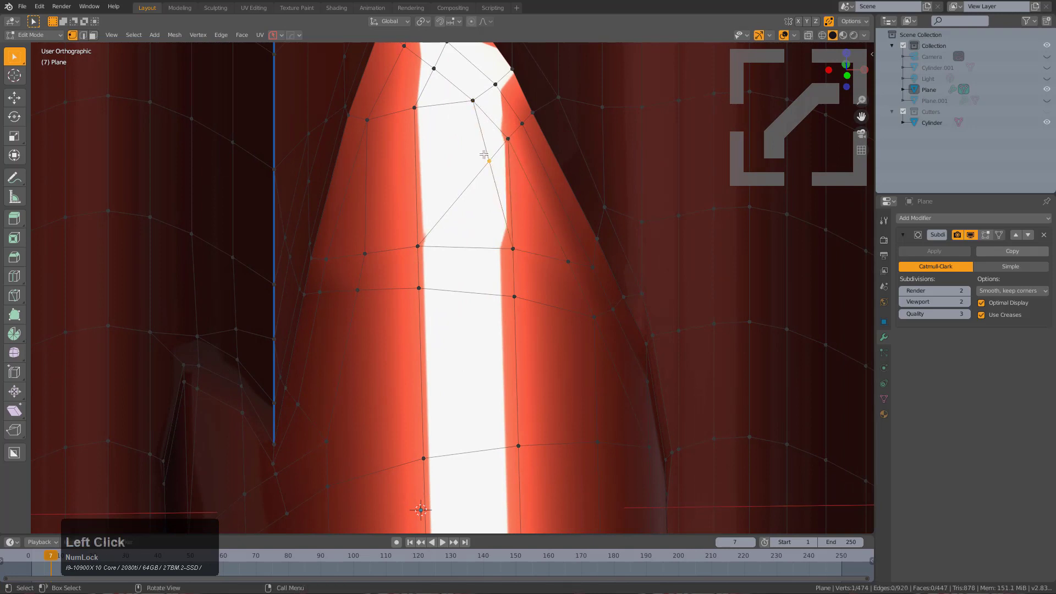
pyautogui.press('g')
pyautogui.press('g')
pyautogui.click(509, 129)
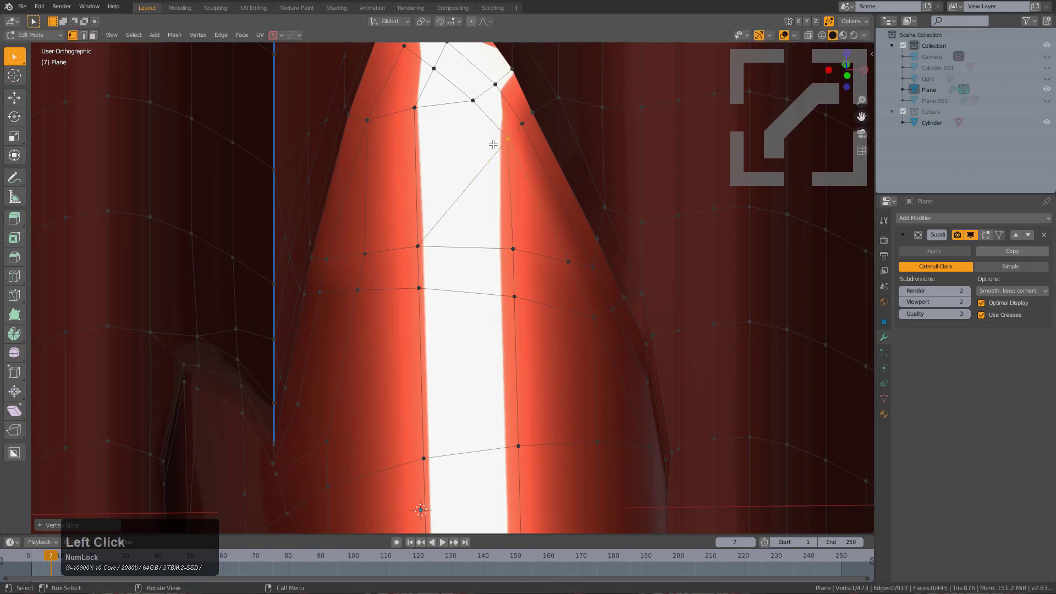
# Step: Slide the new cut vertex into the wall vertex above it and merge the central strip's two triangles into one face
pyautogui.press('g')
pyautogui.press('g')
pyautogui.click(478, 103)
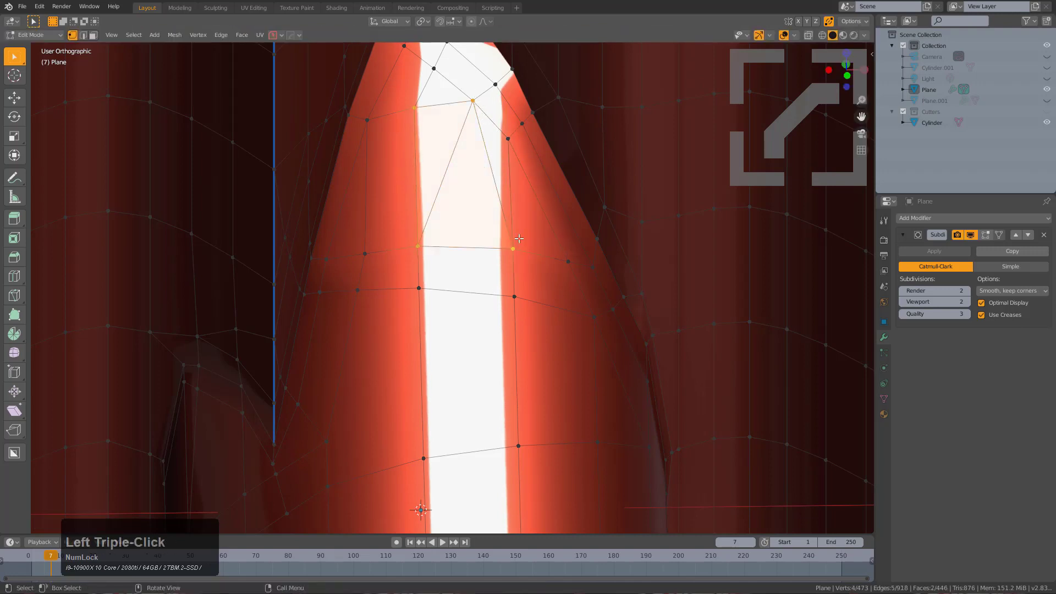
pyautogui.press('Tab')
# Step: Turn off the wireframe overlay and examine the smoothed tube from the front
pyautogui.scroll(-4, 520, 239)
pyautogui.moveTo(497, 316); pyautogui.dragTo(523, 283, button='middle')
pyautogui.scroll(-1, 512, 321)
pyautogui.press('v')
pyautogui.click(499, 269)
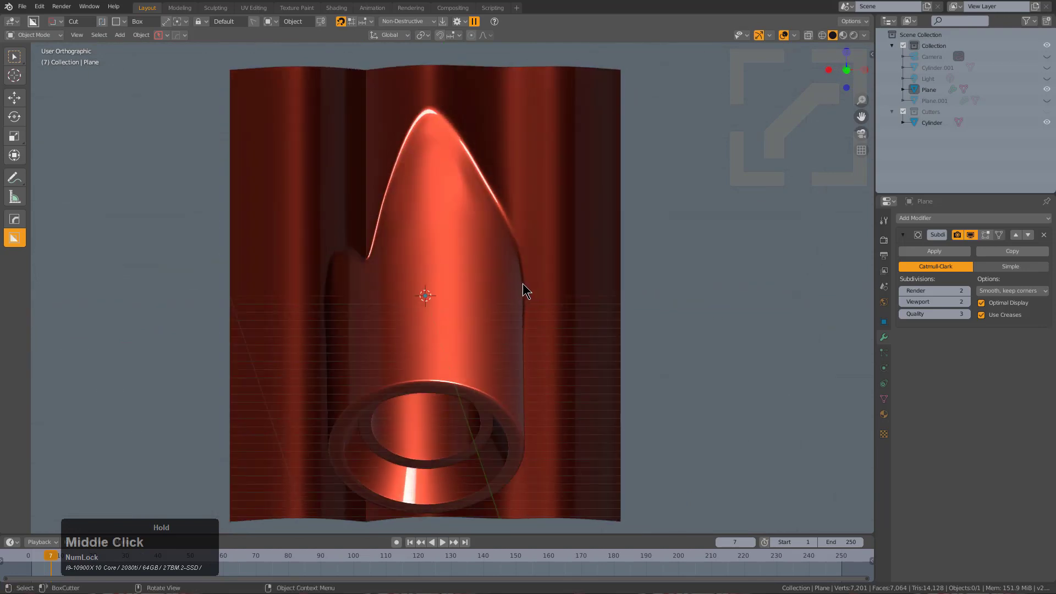
pyautogui.press('KP_1')
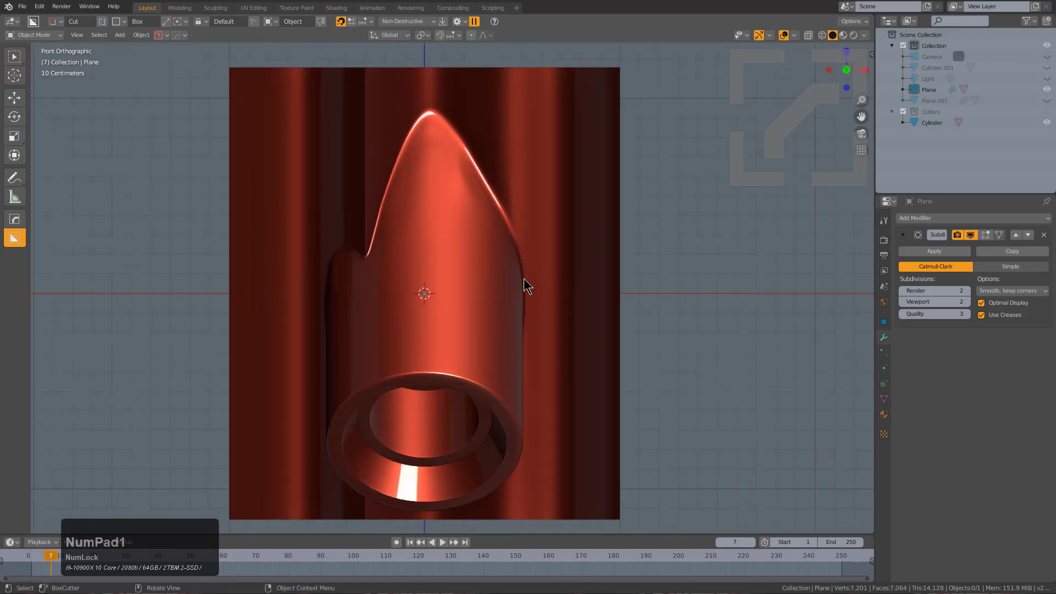
pyautogui.moveTo(525, 282); pyautogui.dragTo(511, 283, button='middle')
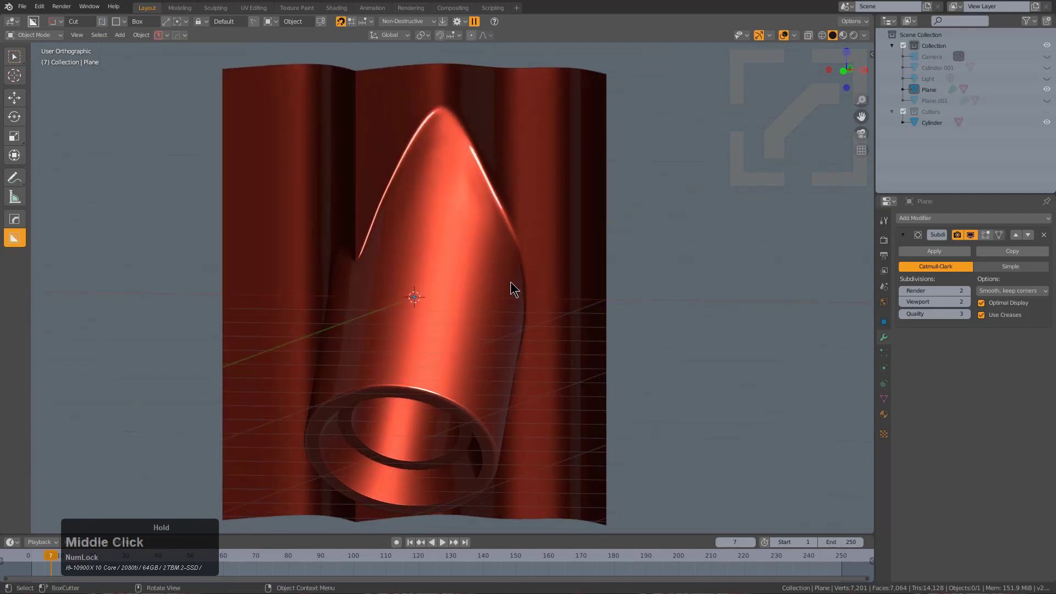
# Step: Merge the narrow triangle below the tip with its neighbour toward the right-hand rim into one face
pyautogui.press('Tab')
pyautogui.scroll(2, 510, 282)
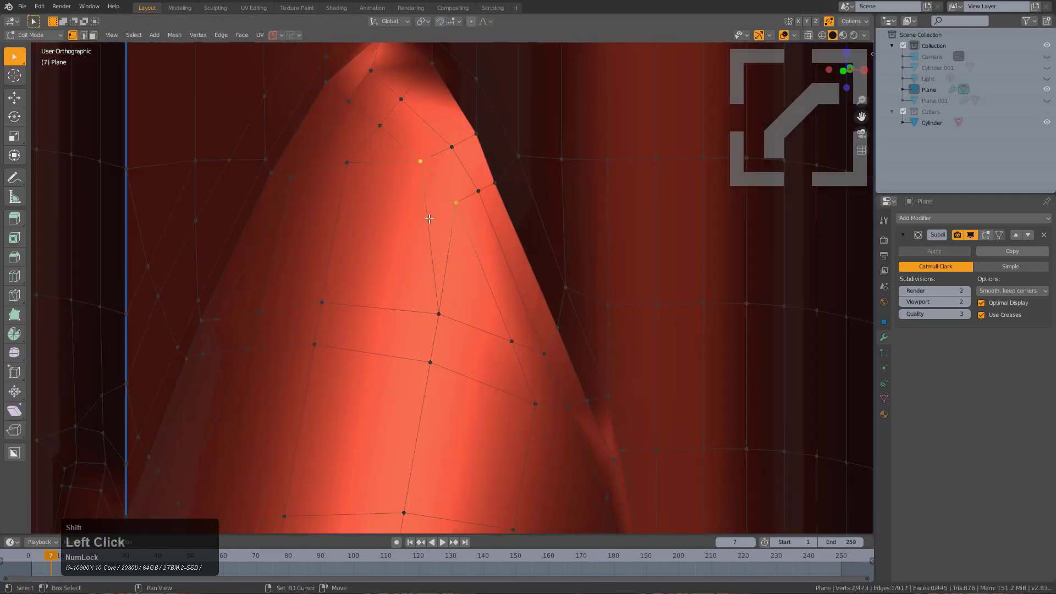
pyautogui.hotkey('alt', 'a')
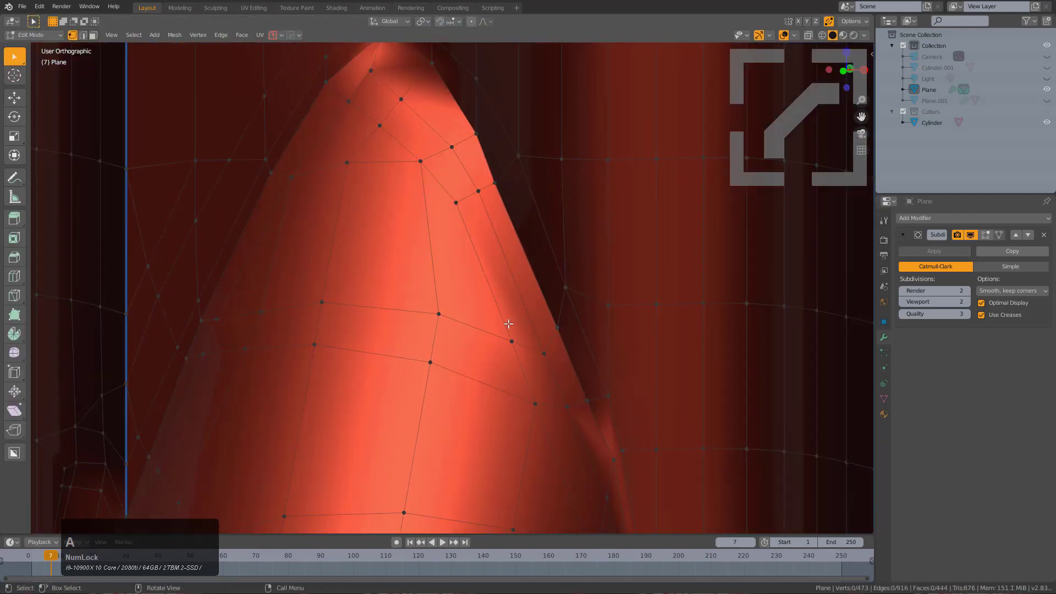
# Step: Slide the wall vertex beside the right-hand rim and the adjoining rim vertex up along their edges
pyautogui.moveTo(509, 325); pyautogui.dragTo(538, 350, button='middle')
pyautogui.click(538, 348)
pyautogui.press('g')
pyautogui.press('g')
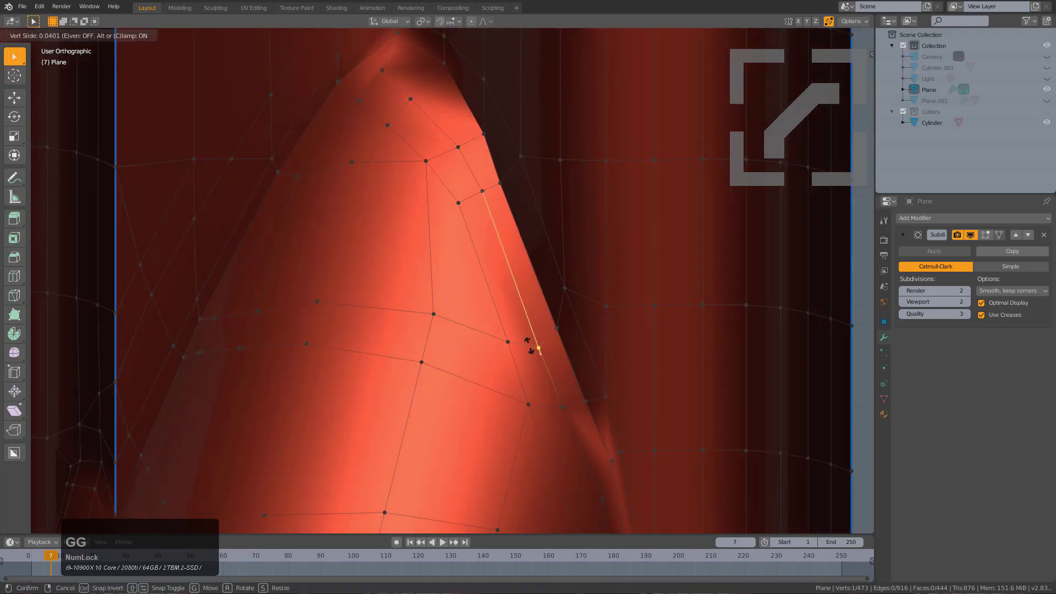
pyautogui.click(567, 334)
pyautogui.press('g')
pyautogui.press('g')
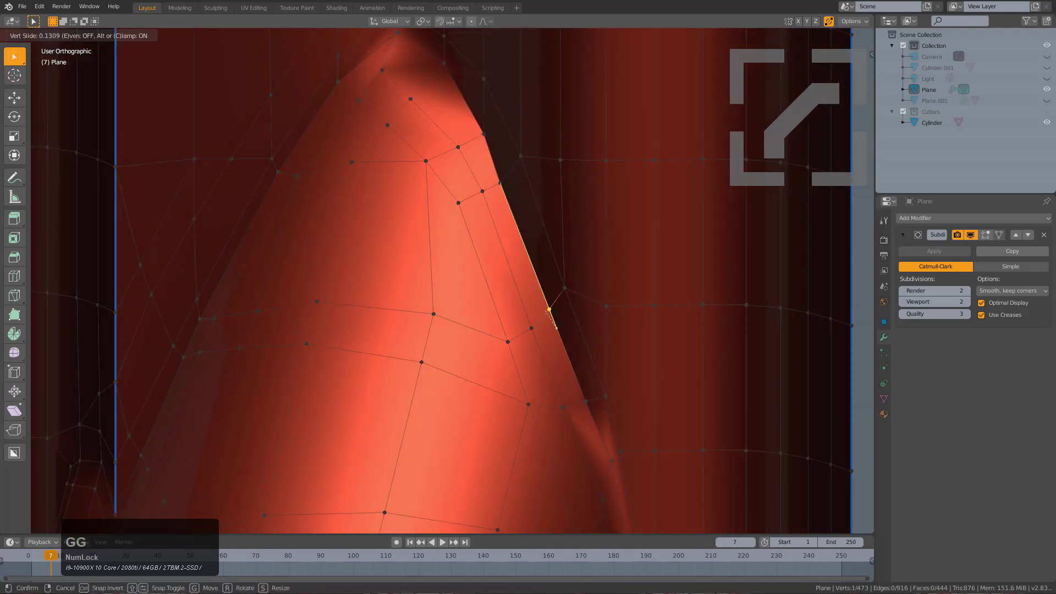
pyautogui.click(540, 329)
pyautogui.click(534, 328)
# Step: Slide the wall vertex in the next row down slightly up its edge and adjust another vertex beside the rim
pyautogui.moveTo(532, 325); pyautogui.dragTo(492, 385, button='middle')
pyautogui.press('g')
pyautogui.press('g')
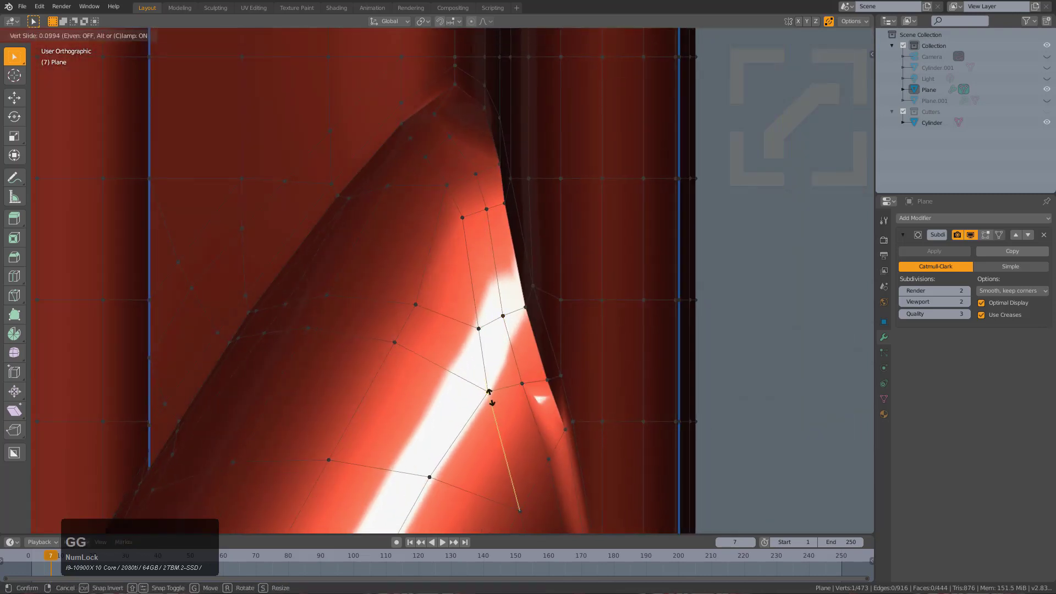
pyautogui.click(492, 391)
pyautogui.press('g')
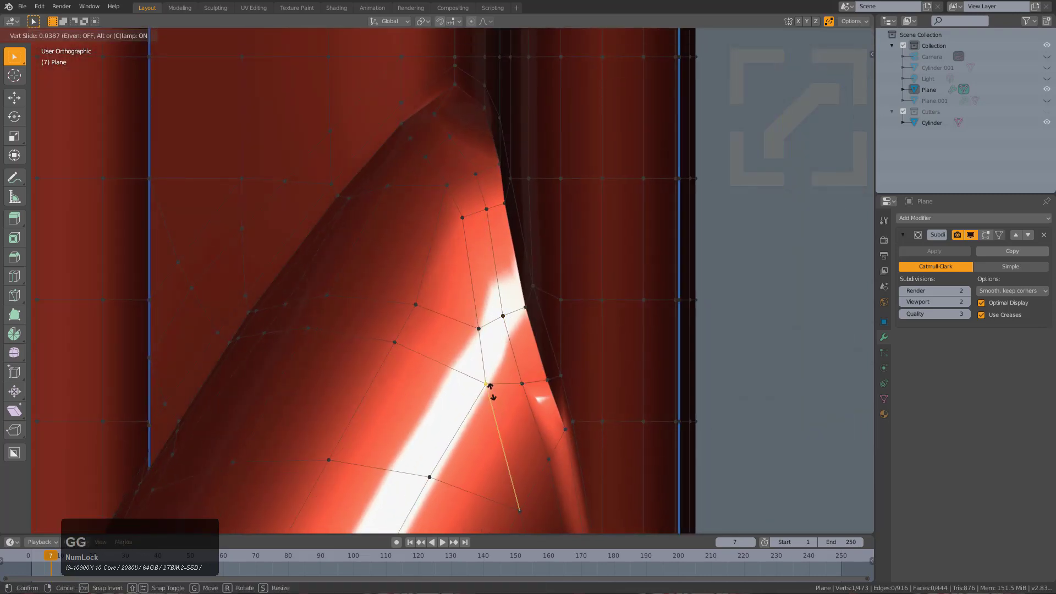
pyautogui.click(503, 388)
pyautogui.moveTo(549, 376); pyautogui.dragTo(609, 403, button='middle')
pyautogui.press('g')
pyautogui.press('g')
pyautogui.click(576, 371)
# Step: Connect vertices to run a new row of edges from the right-hand rim across the adjoining wavy wall
pyautogui.scroll(3, 555, 336)
pyautogui.keyDown('ctrl'); pyautogui.moveTo(555, 337); pyautogui.dragTo(529, 376, button='middle'); pyautogui.keyUp('ctrl')
pyautogui.click(586, 343)
pyautogui.press('j')
pyautogui.scroll(-1, 550, 393)
pyautogui.keyDown('shift'); pyautogui.moveTo(529, 376); pyautogui.dragTo(511, 312, button='middle'); pyautogui.keyUp('shift')
pyautogui.scroll(-1, 512, 312)
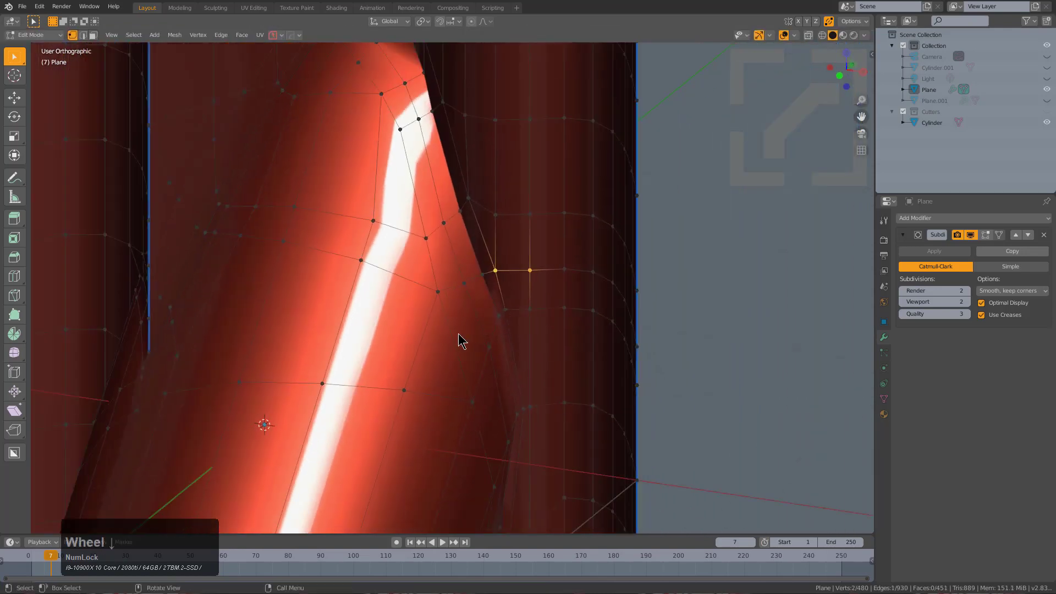
# Step: Return to the front view in Object Mode and add a turntable camera to look through
pyautogui.press('Tab')
pyautogui.moveTo(460, 334); pyautogui.dragTo(507, 266, button='middle')
pyautogui.scroll(-3, 457, 325)
pyautogui.press('KP_1')
pyautogui.scroll(-2, 508, 262)
pyautogui.press('q')
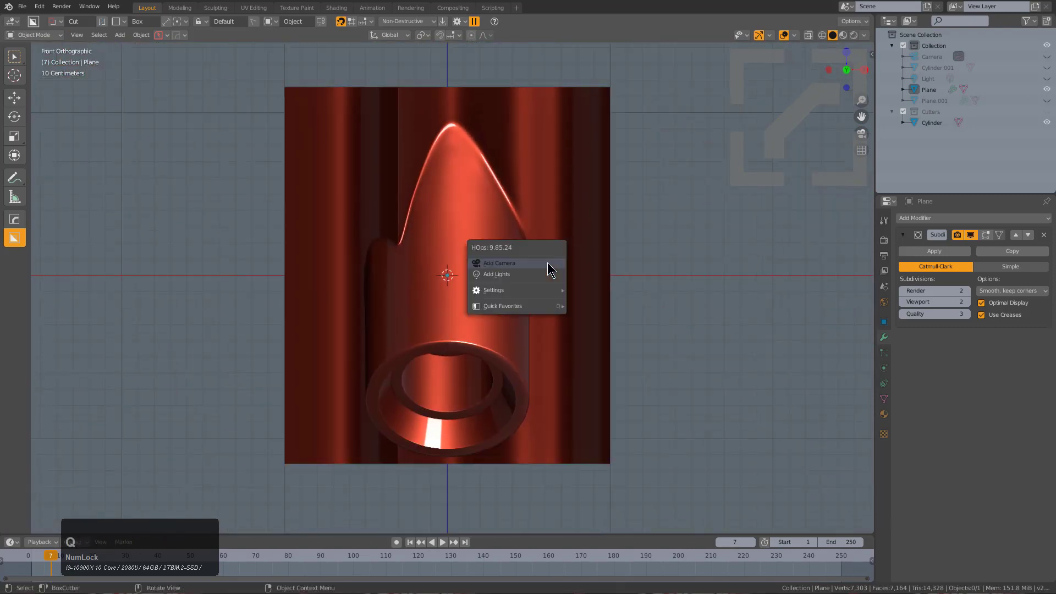
pyautogui.click(547, 263)
pyautogui.scroll(1, 528, 273)
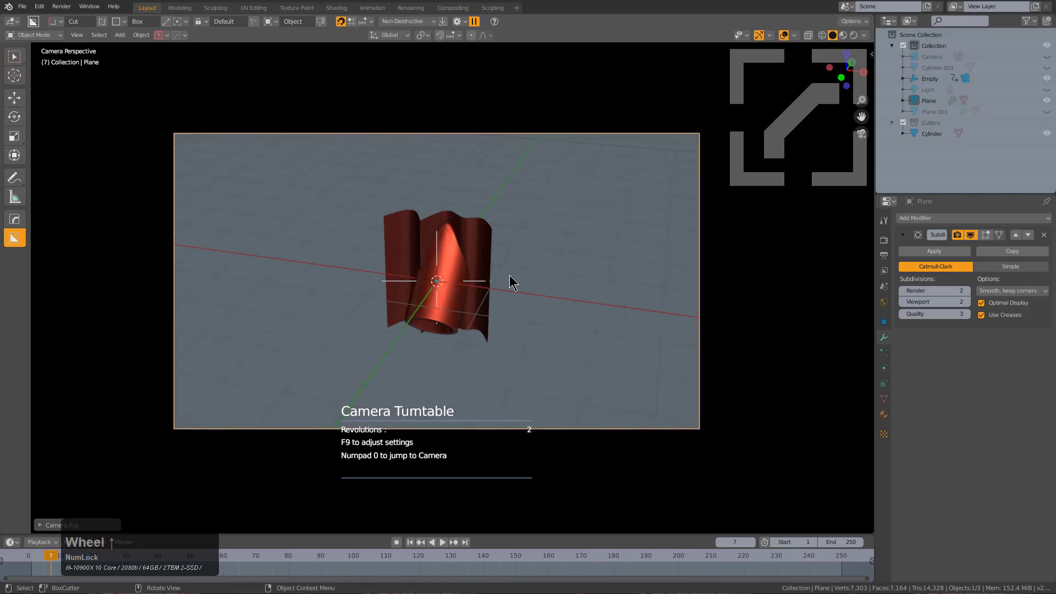
pyautogui.press('KP_0')
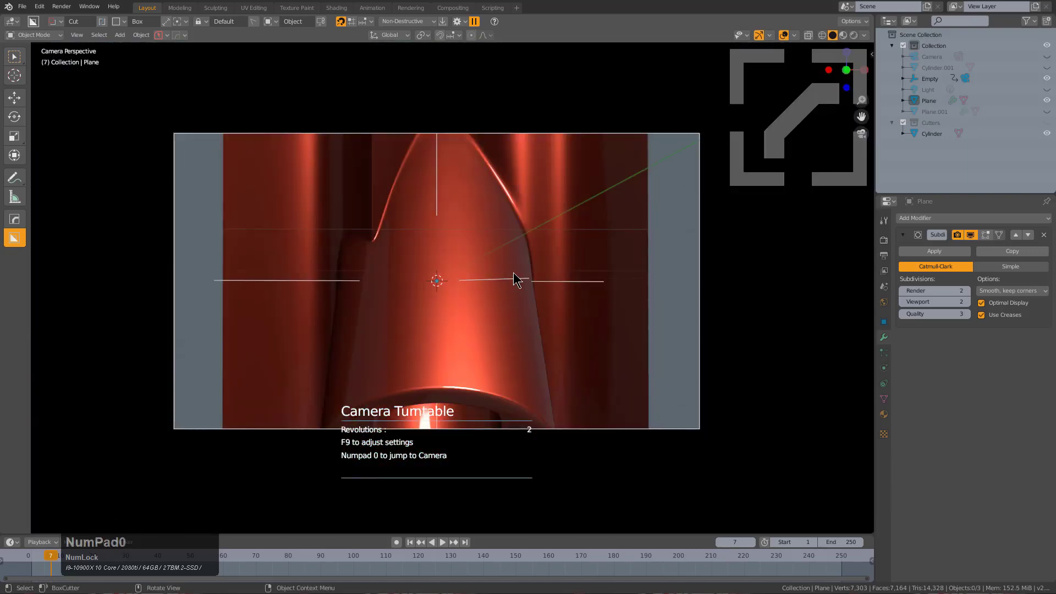
pyautogui.press('g')
pyautogui.press('z')
pyautogui.press('z')
pyautogui.press('Escape')
# Step: Select the turntable camera and move it back along its local Z axis to frame more of the part
pyautogui.scroll(-2, 504, 258)
pyautogui.press('g')
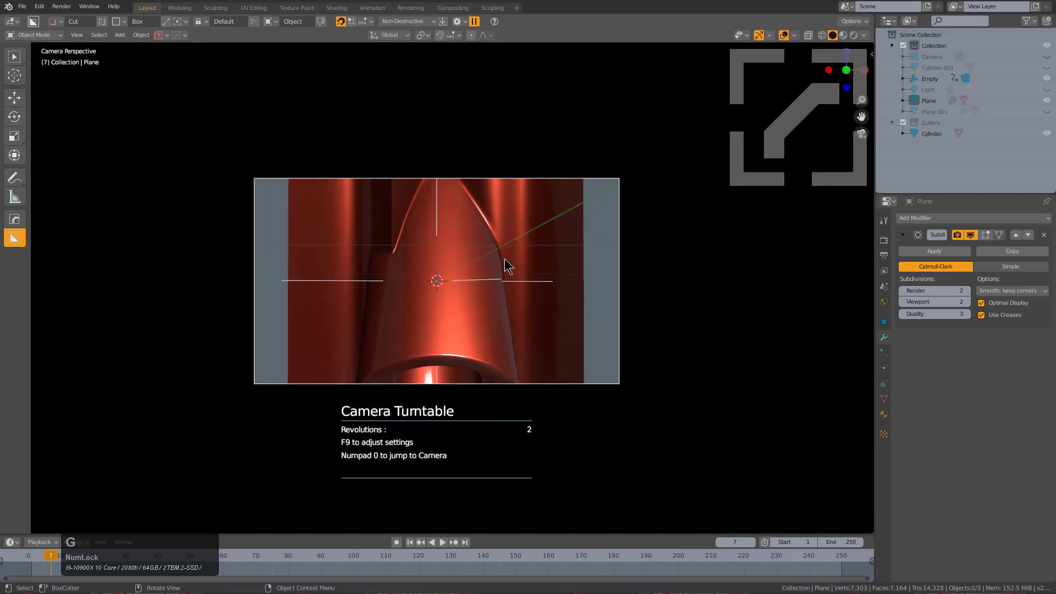
pyautogui.click(517, 179)
pyautogui.press('g')
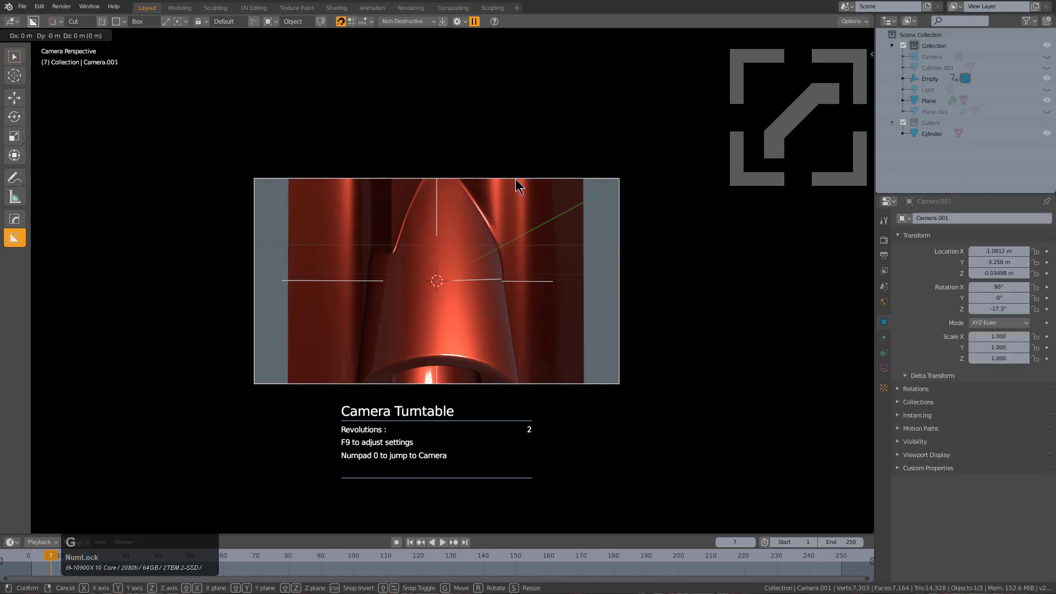
pyautogui.press('z')
pyautogui.press('z')
pyautogui.click(550, 237)
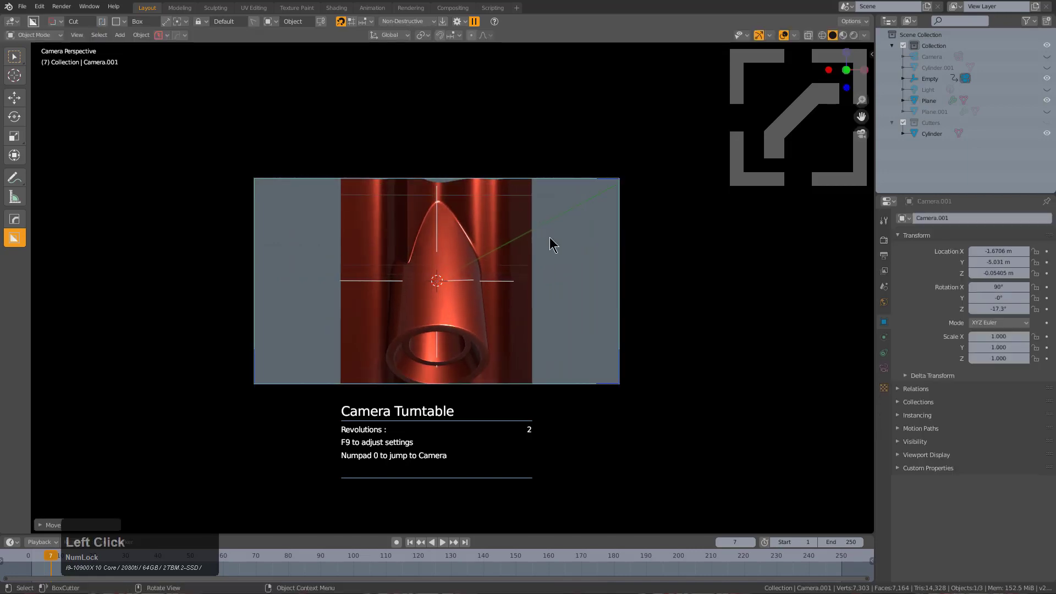
# Step: Set the animation's end frame to 500 and play the turntable through the camera, briefly viewing it with the viewport overlays hidden
pyautogui.click(841, 542)
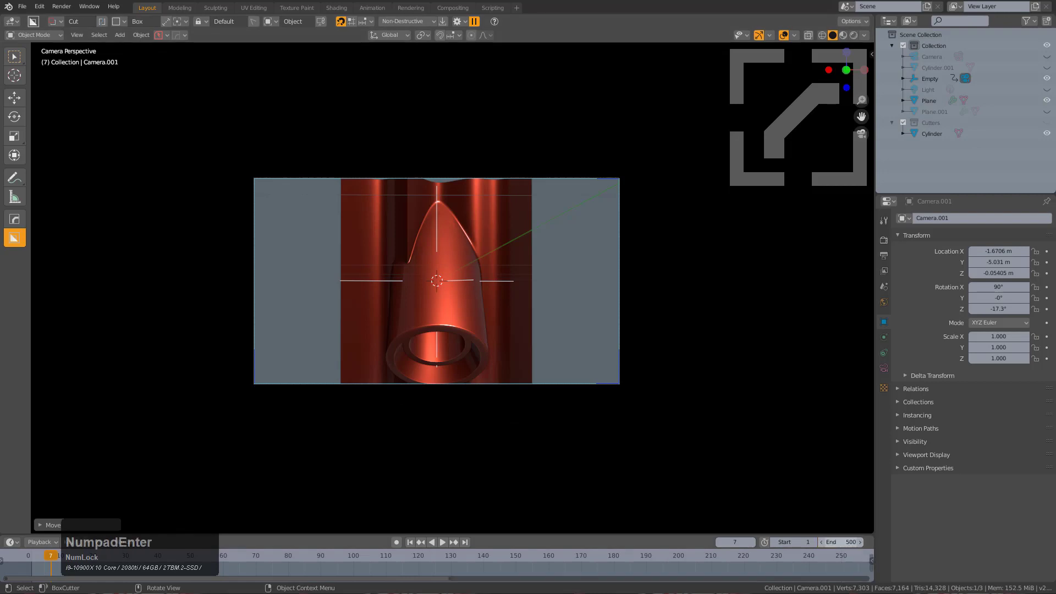
pyautogui.scroll(5, 572, 337)
pyautogui.hotkey('shift', 'space')
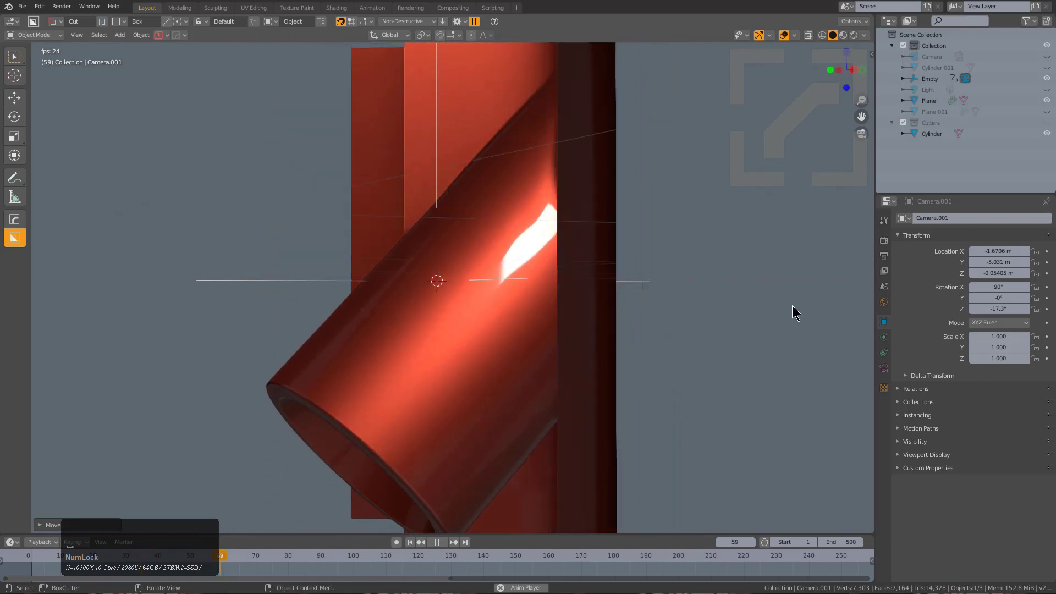
pyautogui.click(785, 35)
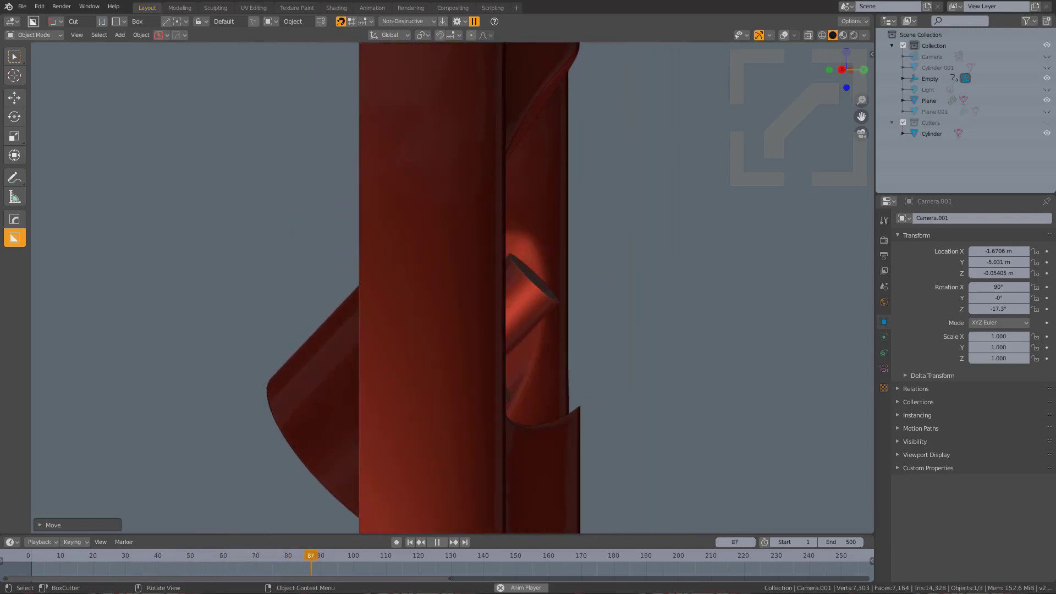
pyautogui.click(784, 34)
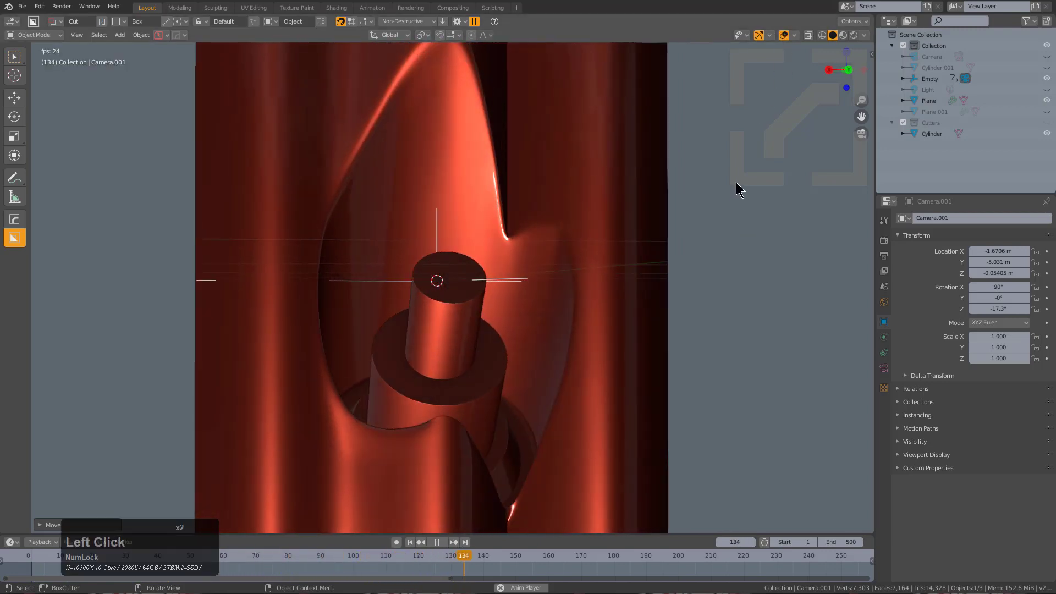
# Step: Show wireframes over the shaded model and disable Optimal Display in the Plane's Subdivision modifier
pyautogui.hotkey('alt', 'v')
pyautogui.click(722, 200)
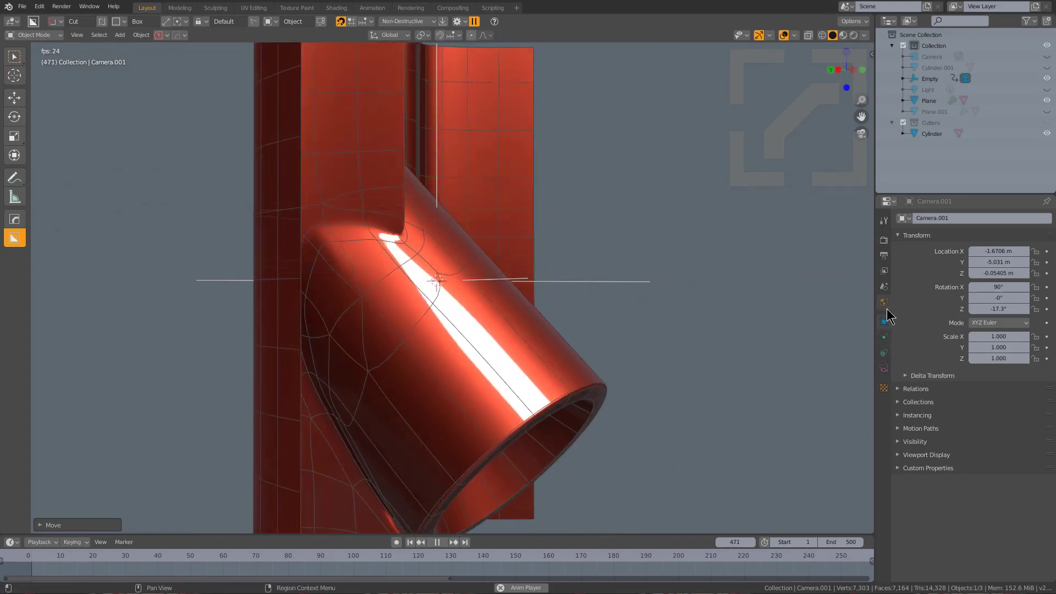
pyautogui.click(369, 335)
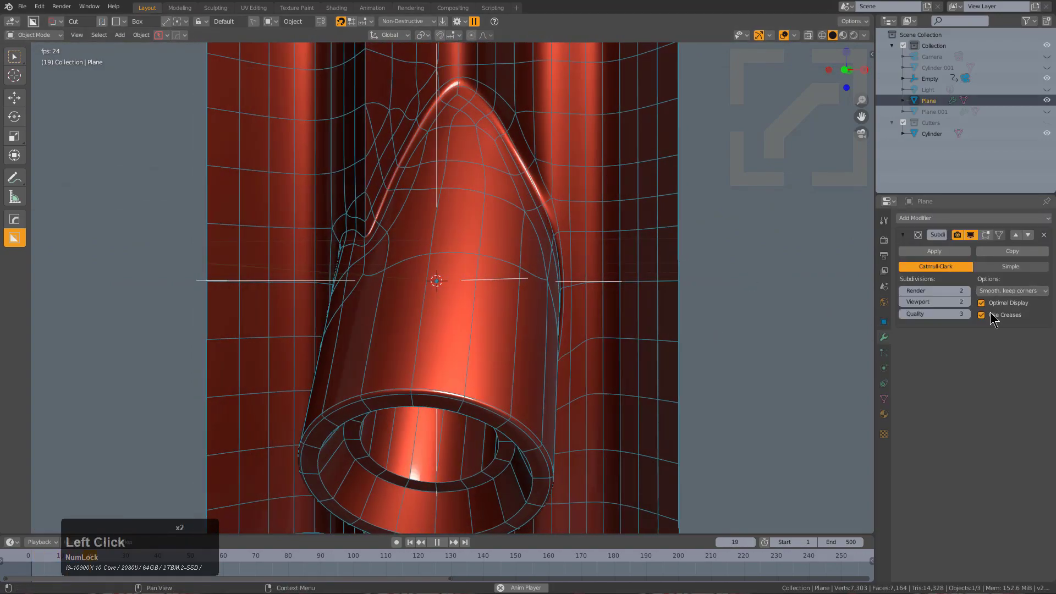
pyautogui.click(1000, 304)
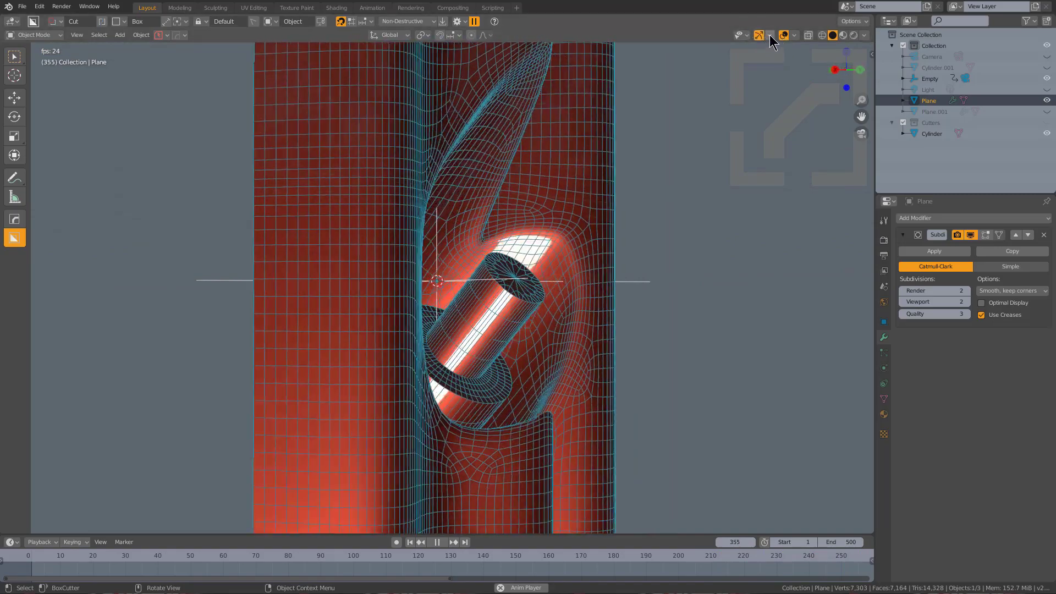
# Step: Hide empties through the viewport's object type visibility and turn off the overlays to view the clean shaded turntable
pyautogui.click(770, 35)
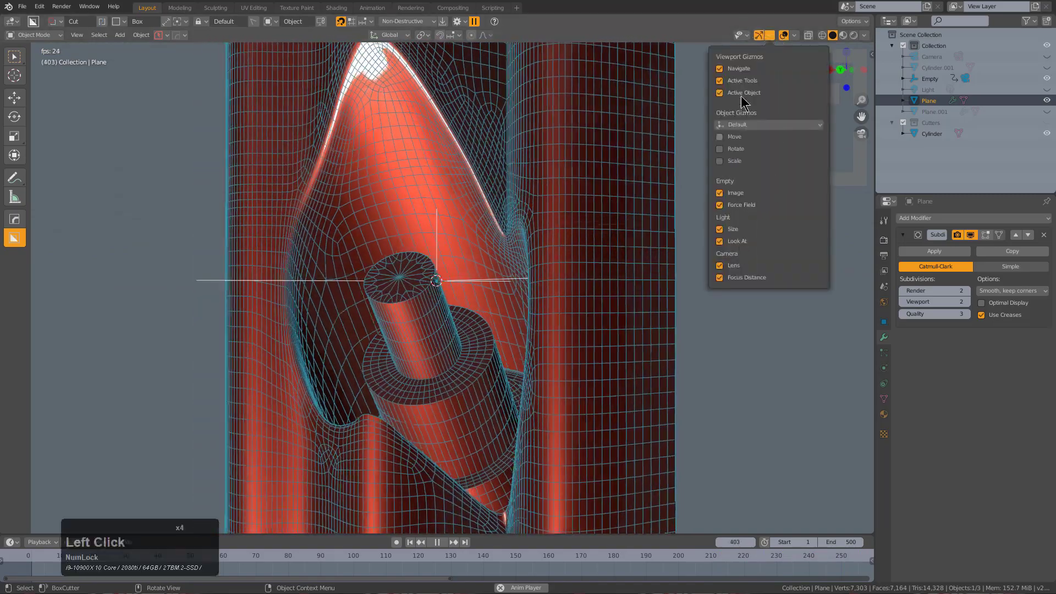
pyautogui.moveTo(744, 36)
pyautogui.click(767, 186)
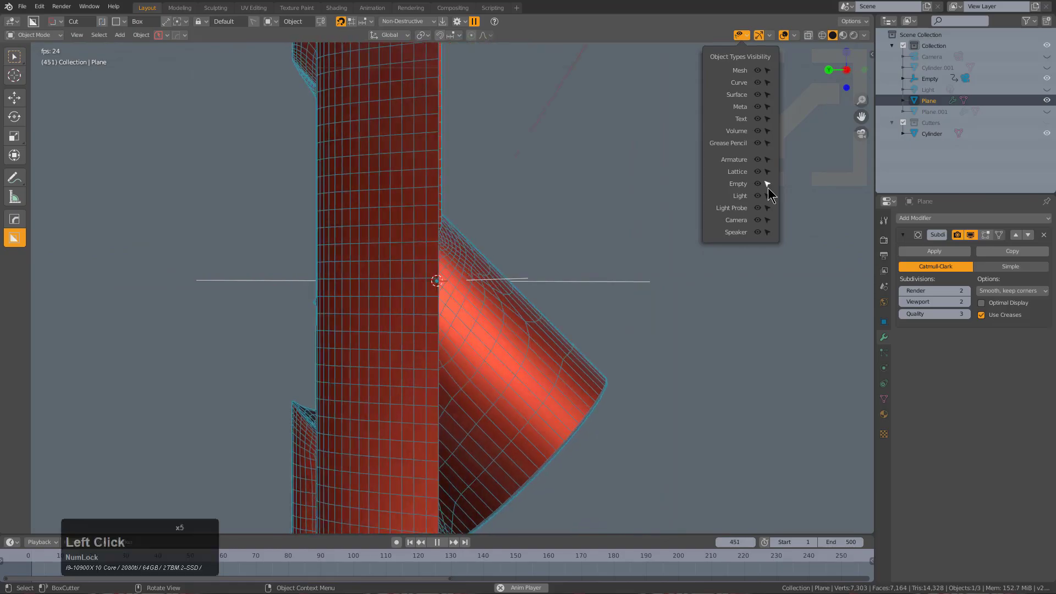
pyautogui.click(758, 182)
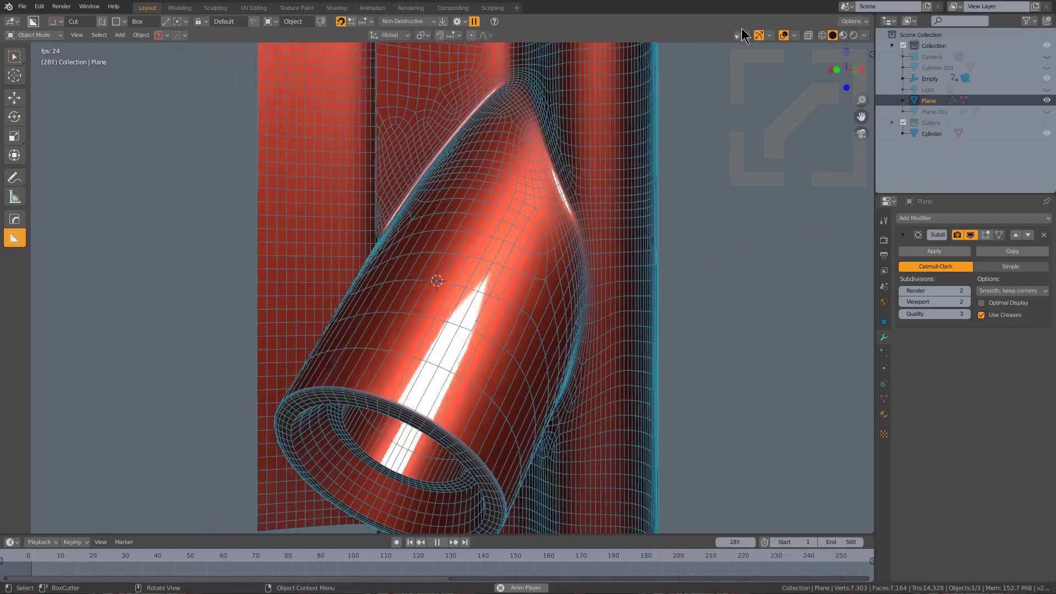
pyautogui.click(784, 35)
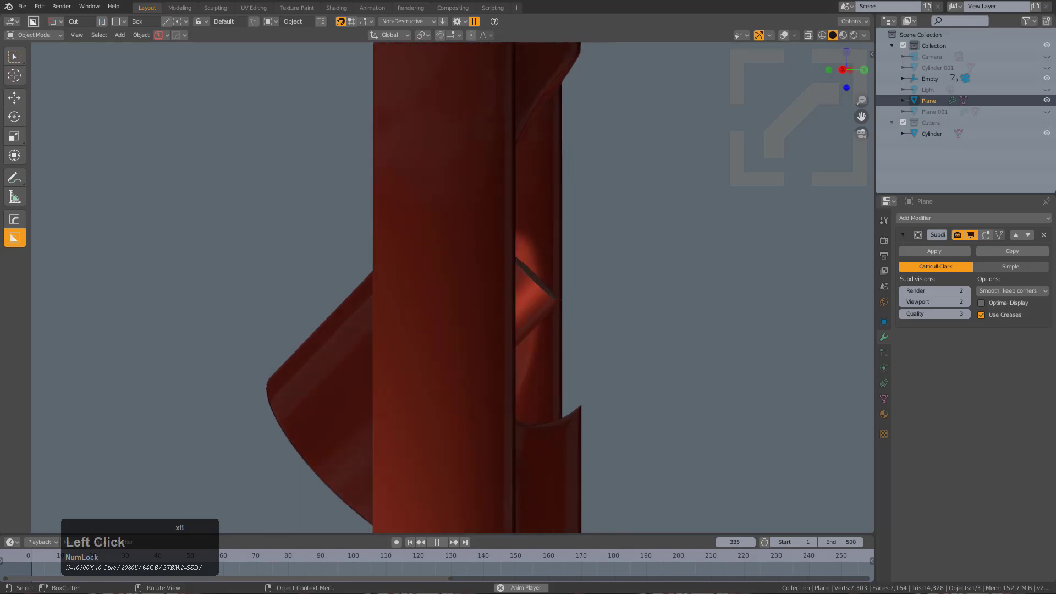